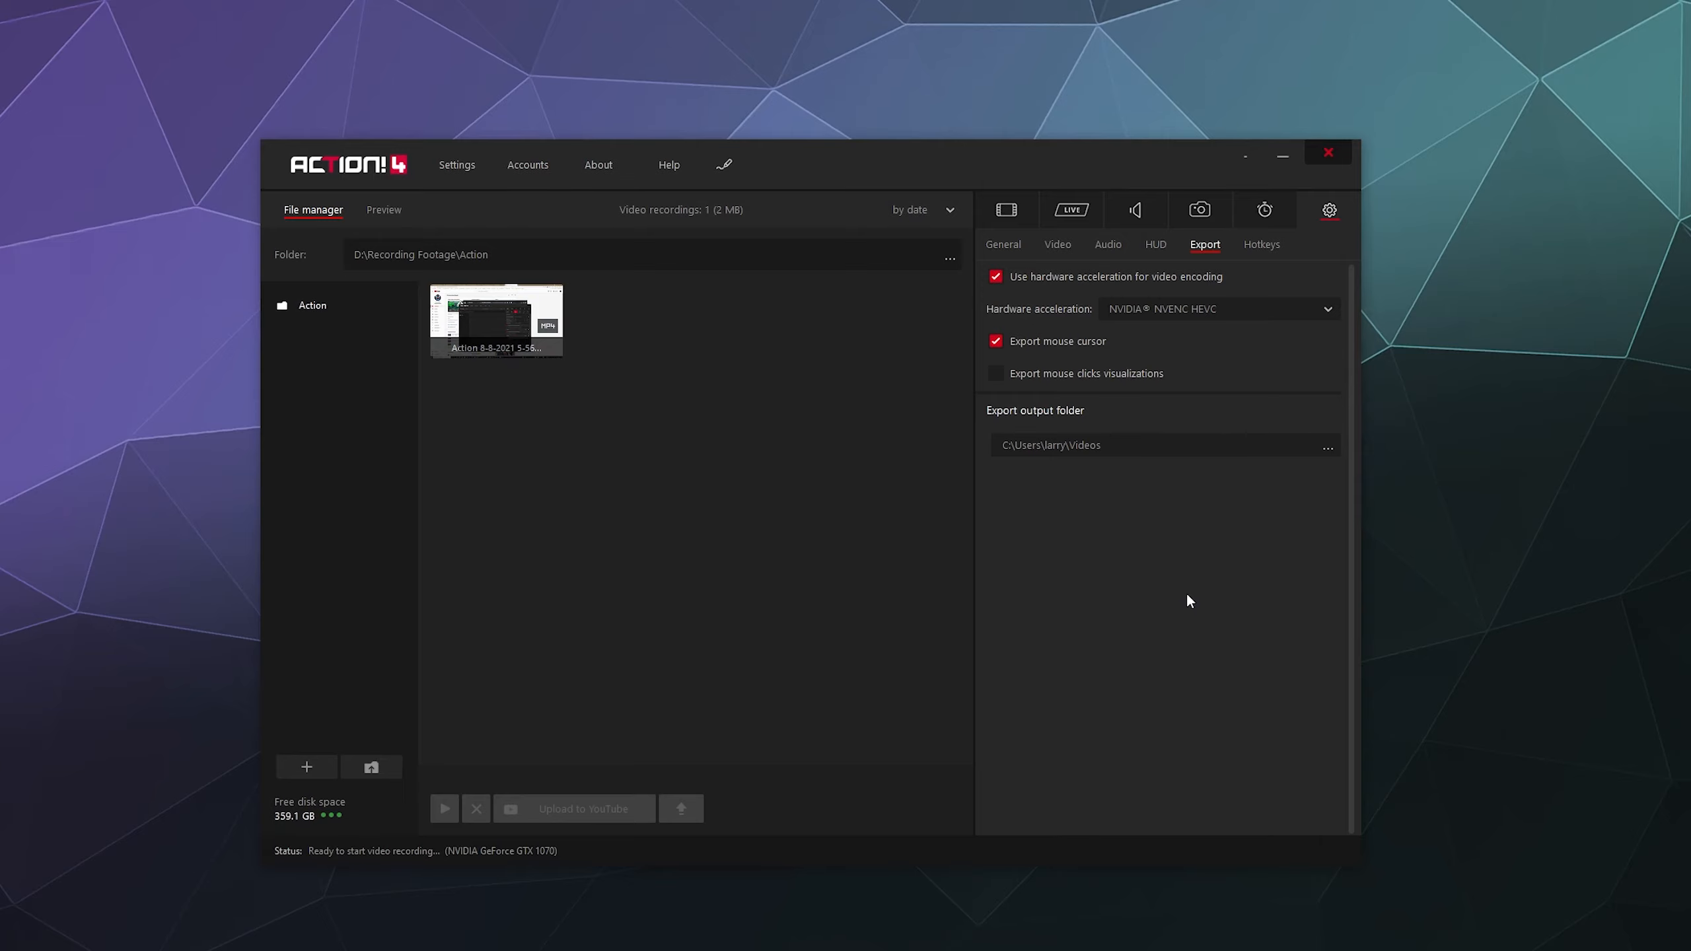
- Show the video recording settings and check the program's version and licence information
{"action": "left_click", "coordinate": [1019, 212]}
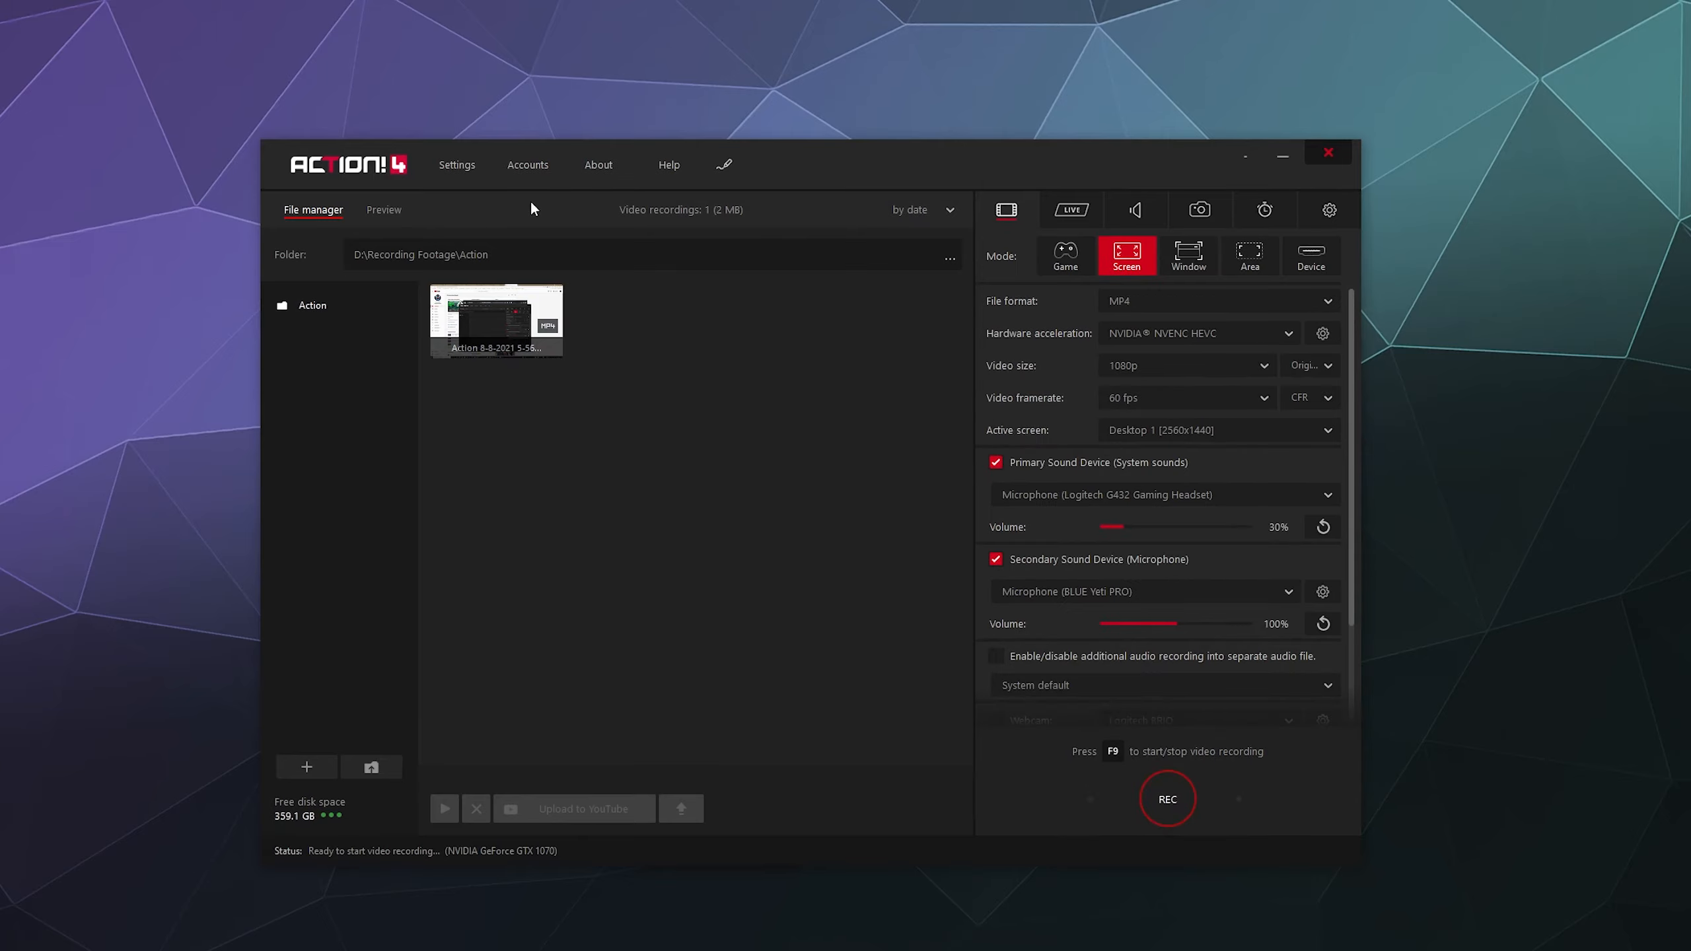
{"action": "left_click", "coordinate": [600, 169]}
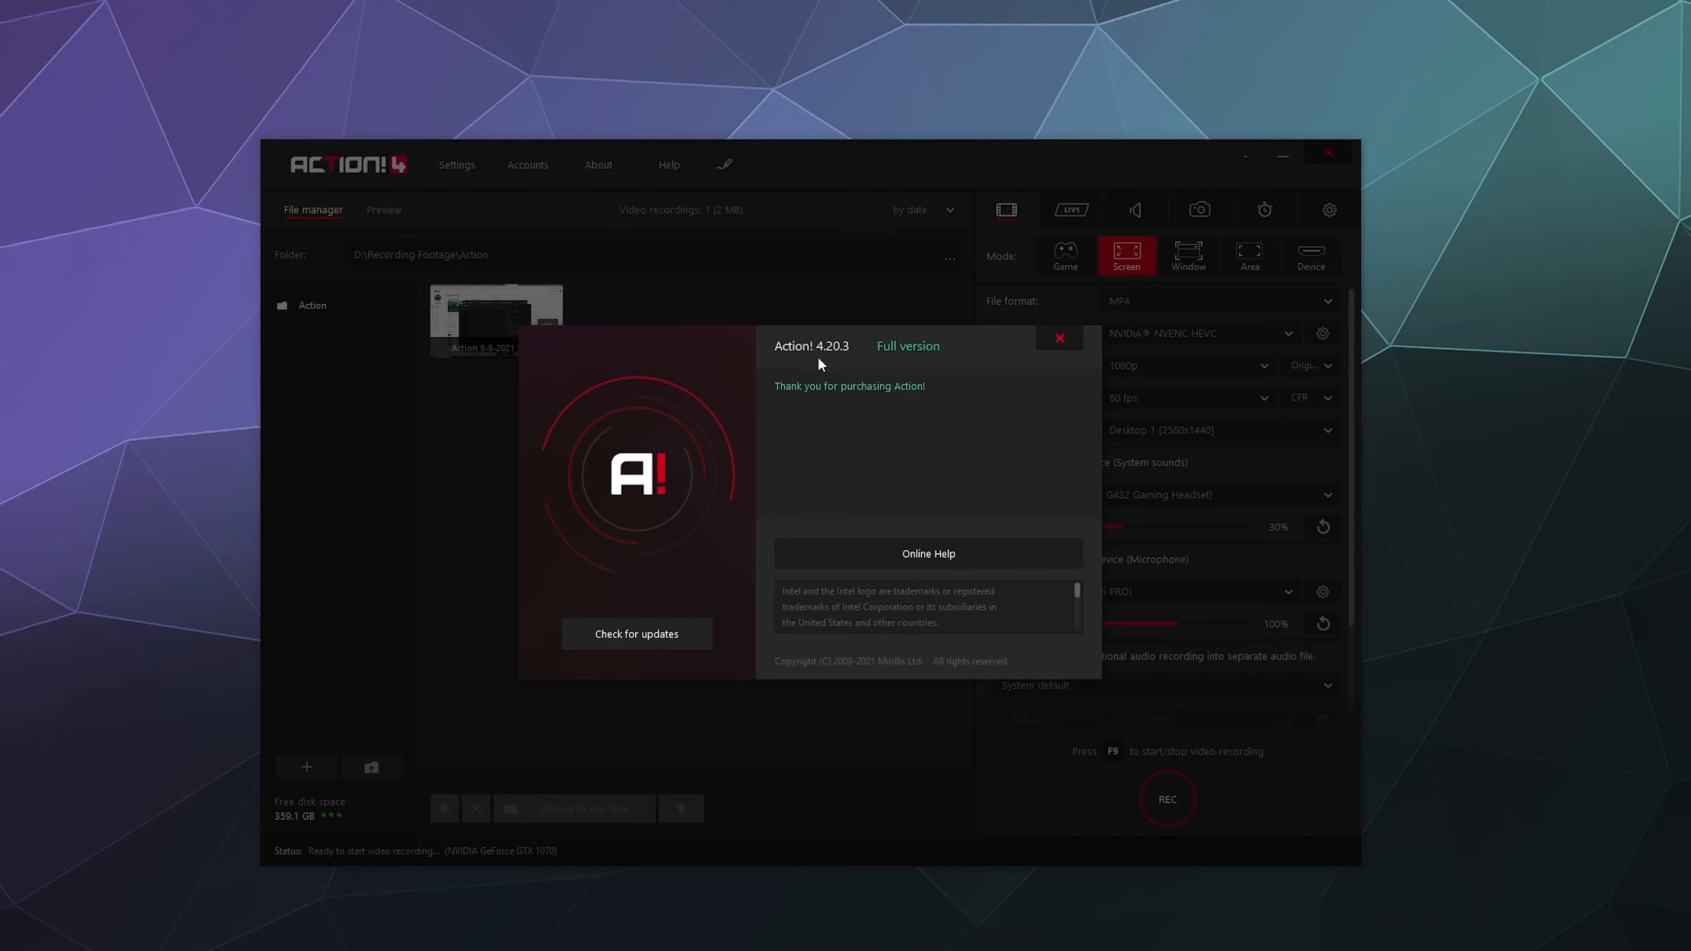
{"action": "left_click", "coordinate": [1060, 339]}
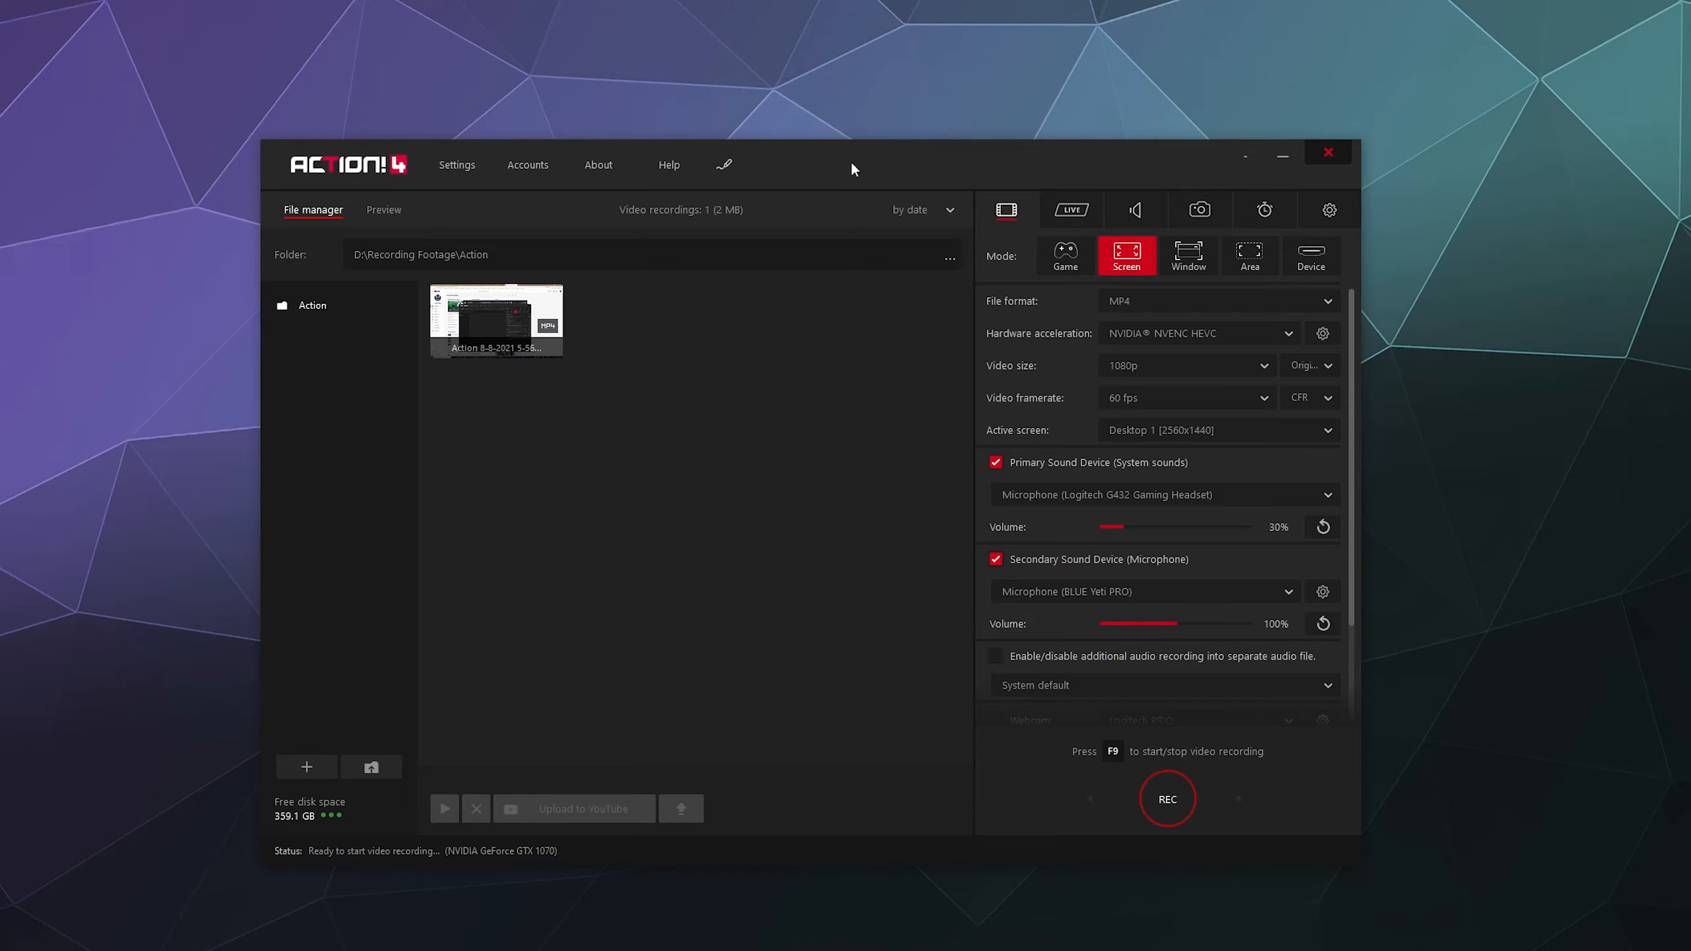
- Switch the recording mode to Game and play back the existing recording in the player, closing the player when done
{"action": "left_click", "coordinate": [1084, 254]}
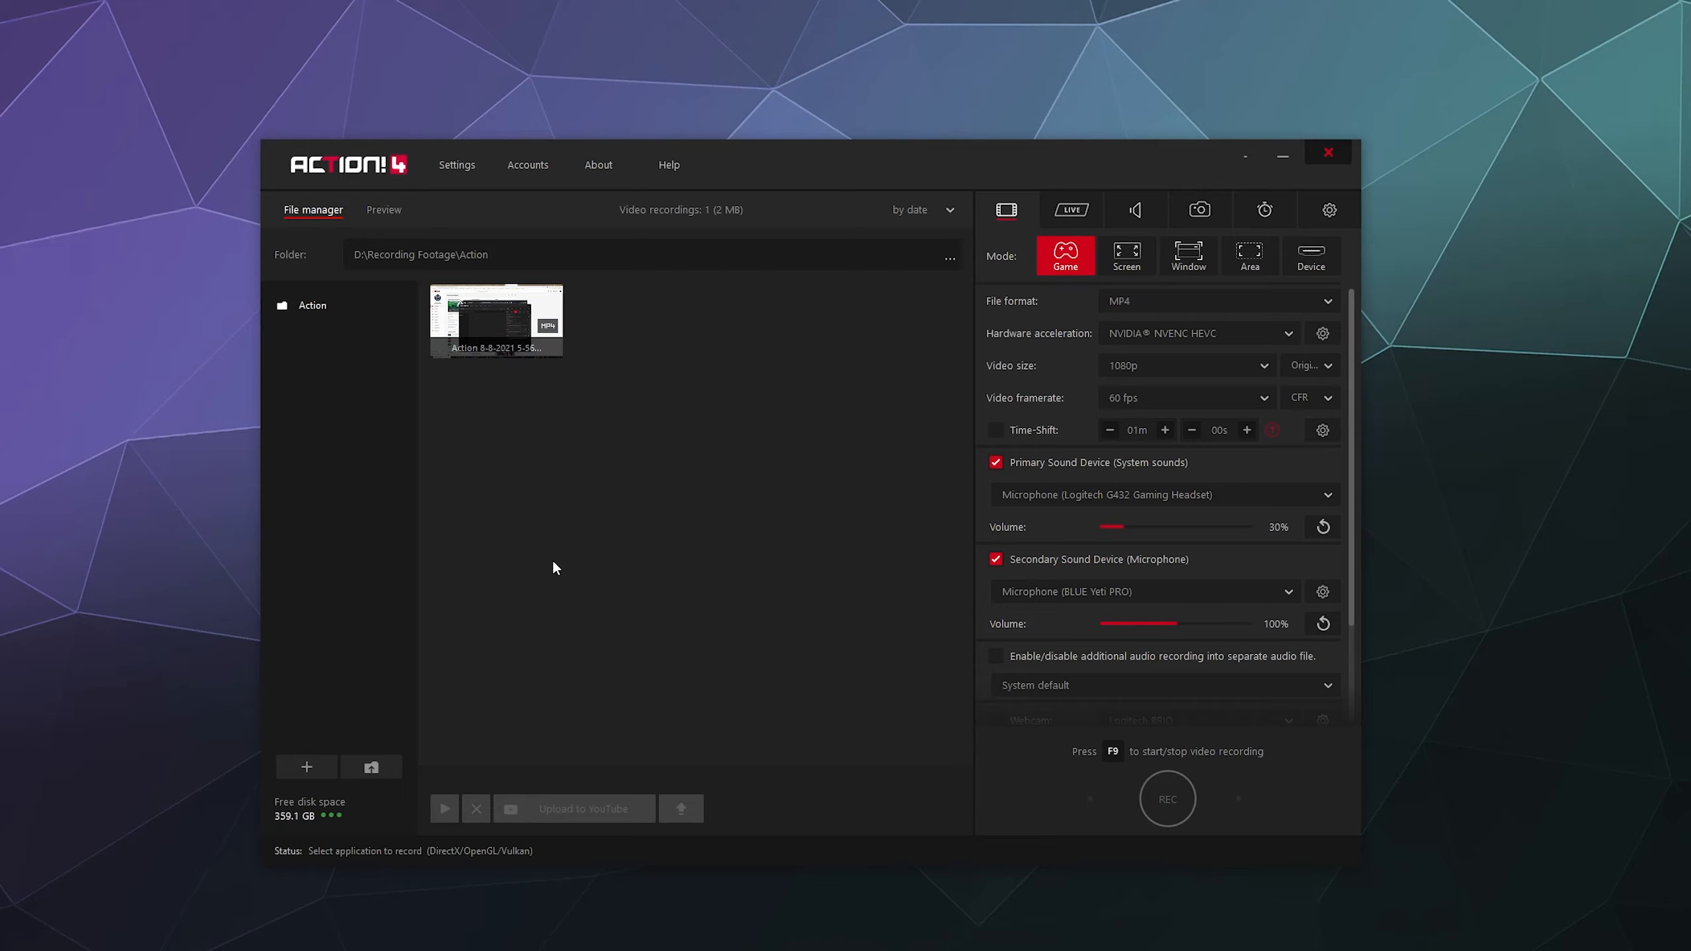
{"action": "left_click", "coordinate": [516, 326]}
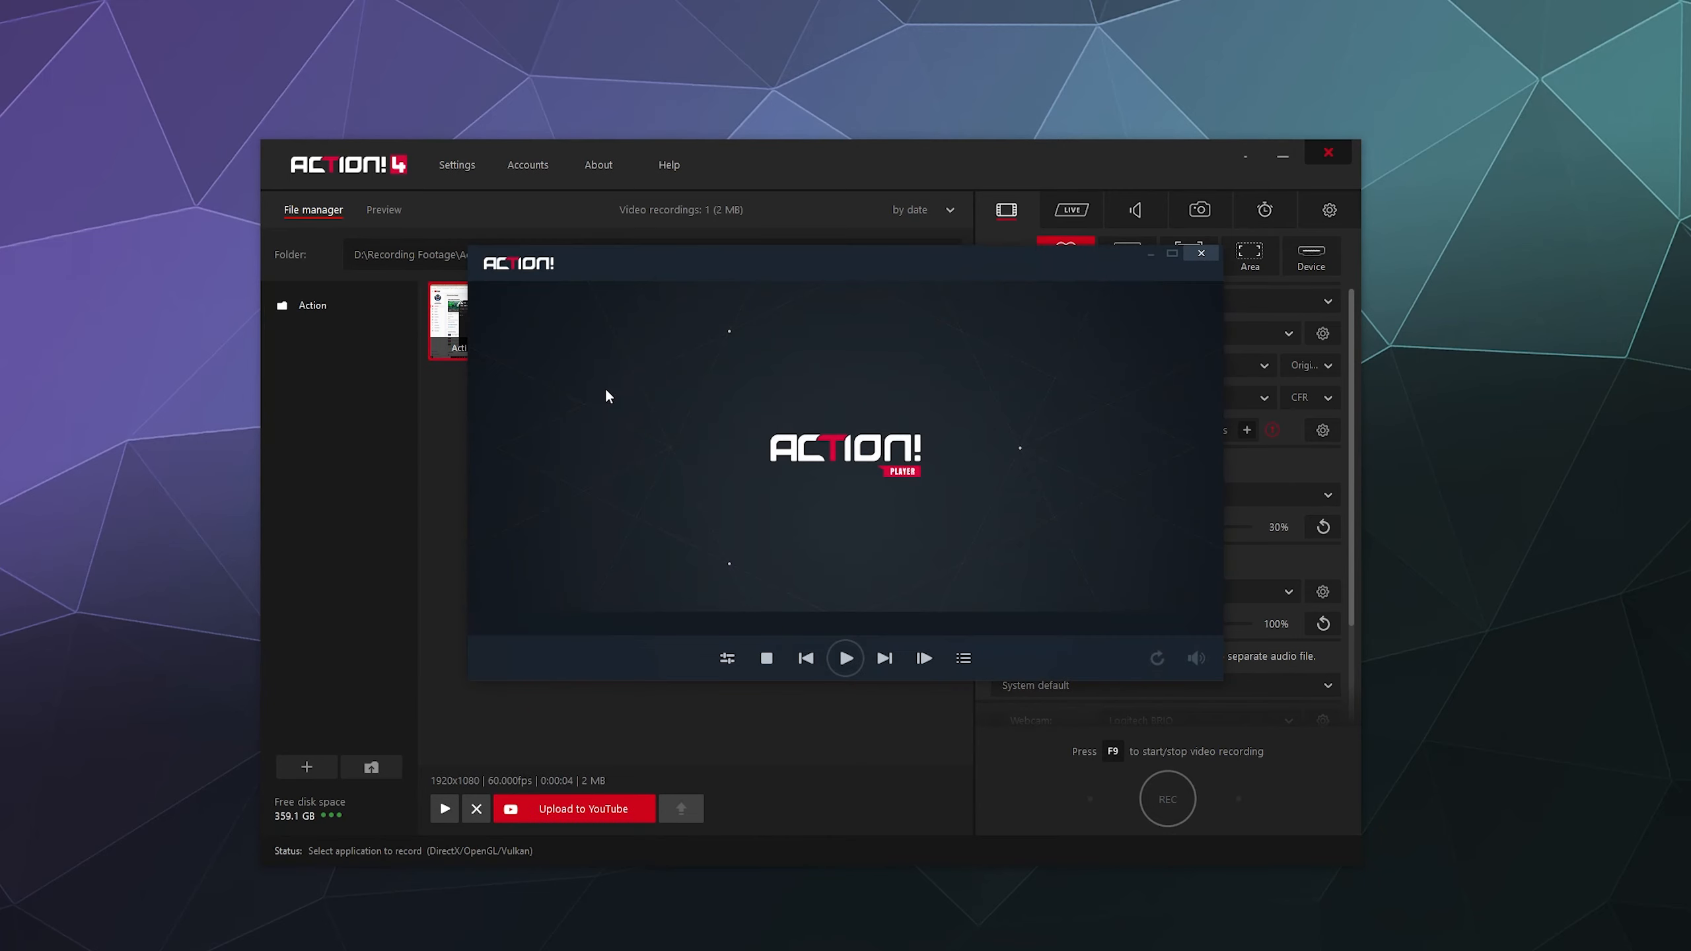
{"action": "left_click", "coordinate": [844, 660]}
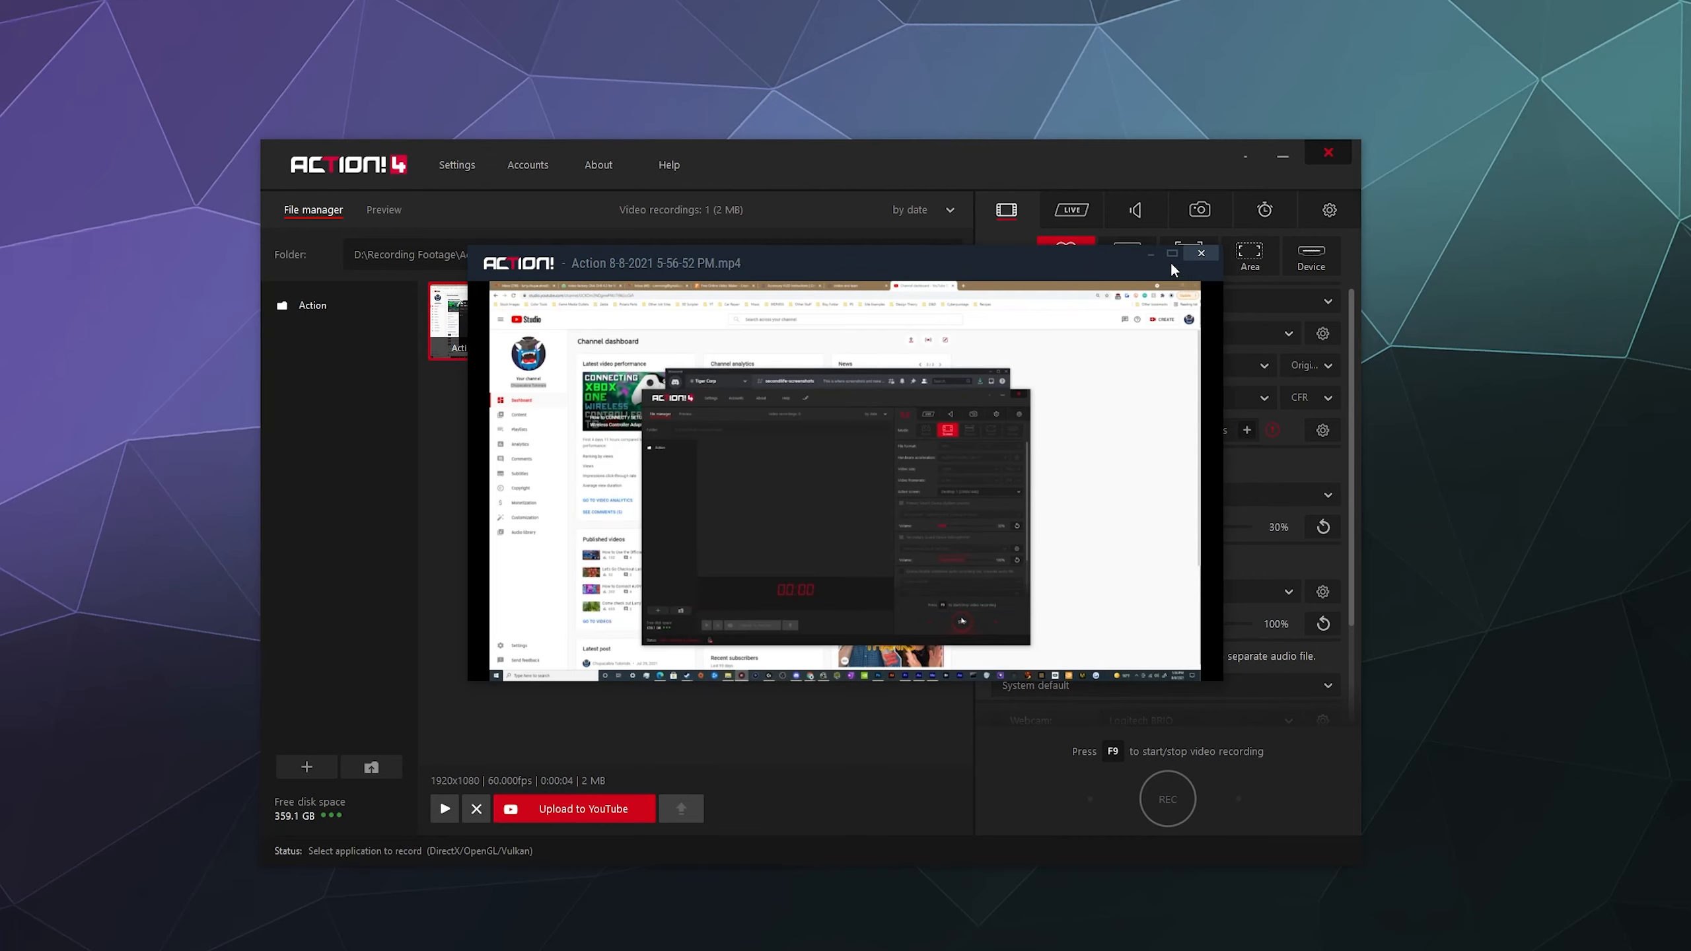
{"action": "left_click", "coordinate": [1200, 252]}
{"action": "left_click", "coordinate": [701, 588]}
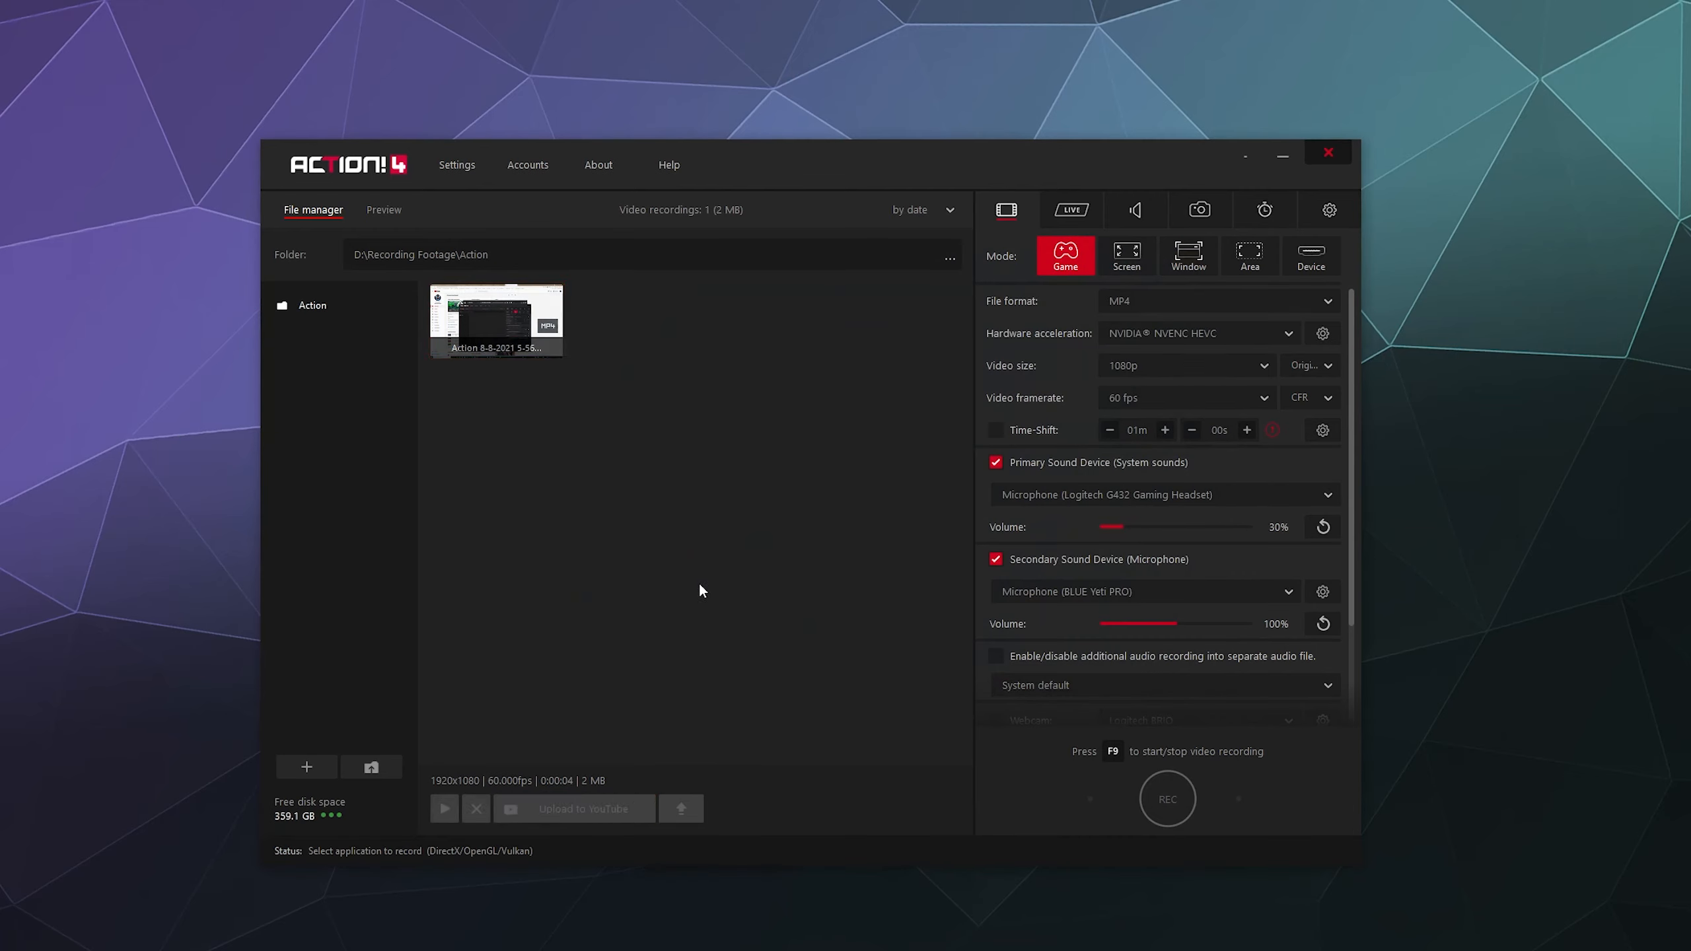
- Select the existing recording and look at the dialog for creating a new folder without creating one
{"action": "left_click", "coordinate": [486, 321]}
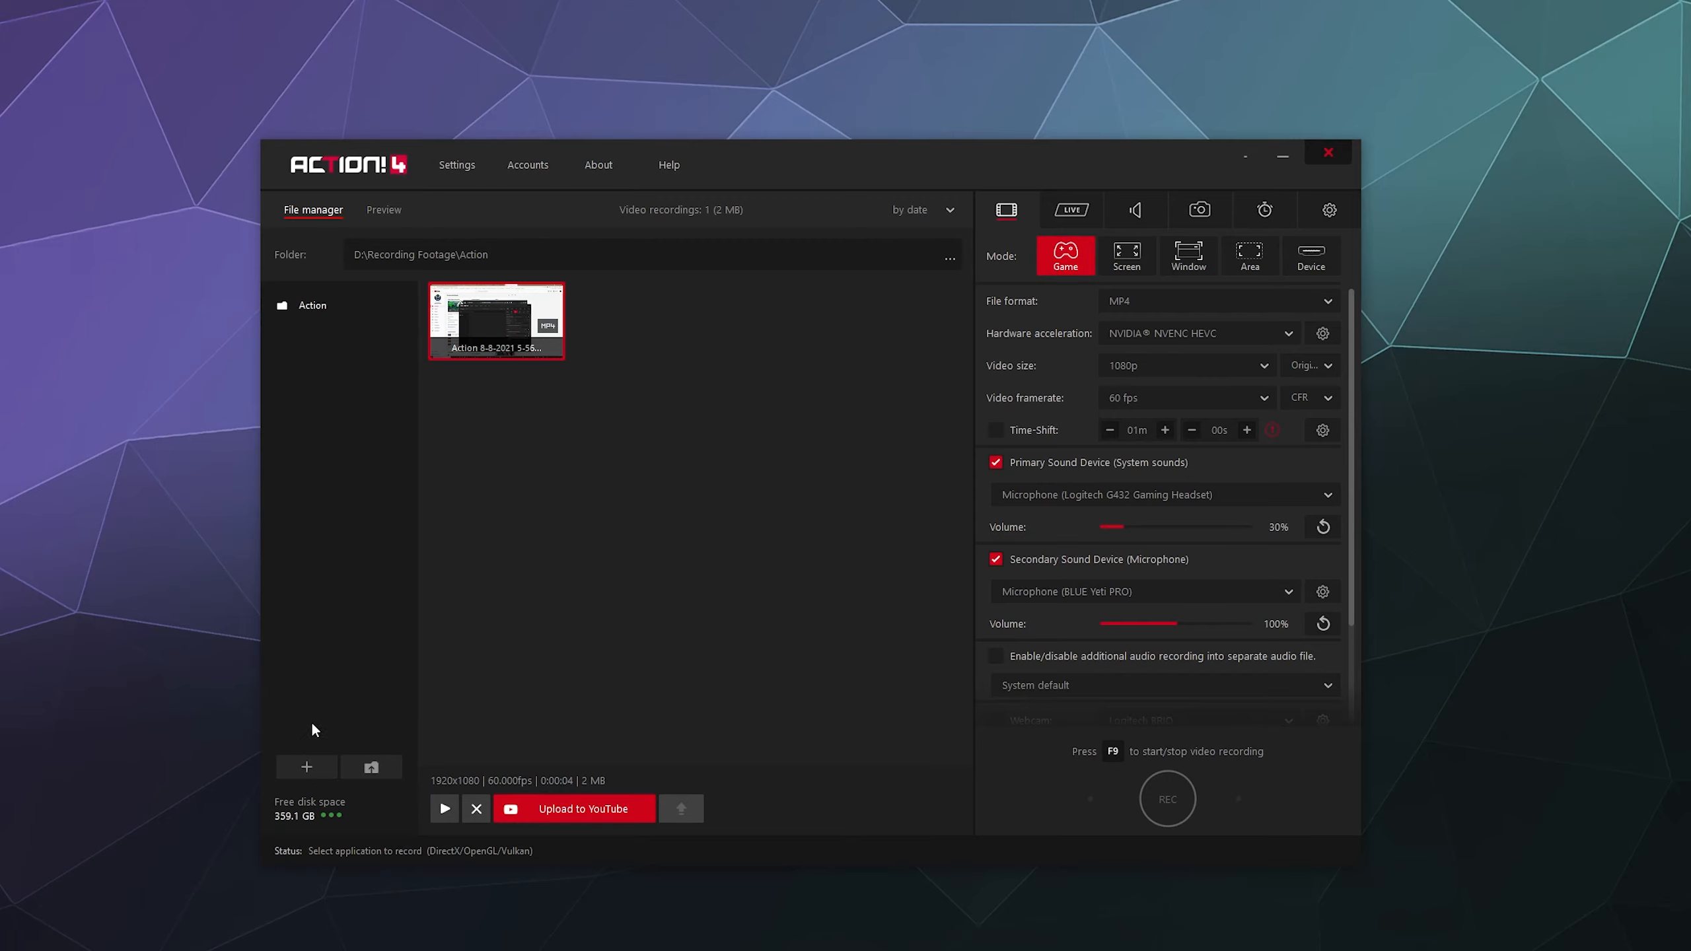
{"action": "left_click", "coordinate": [308, 766]}
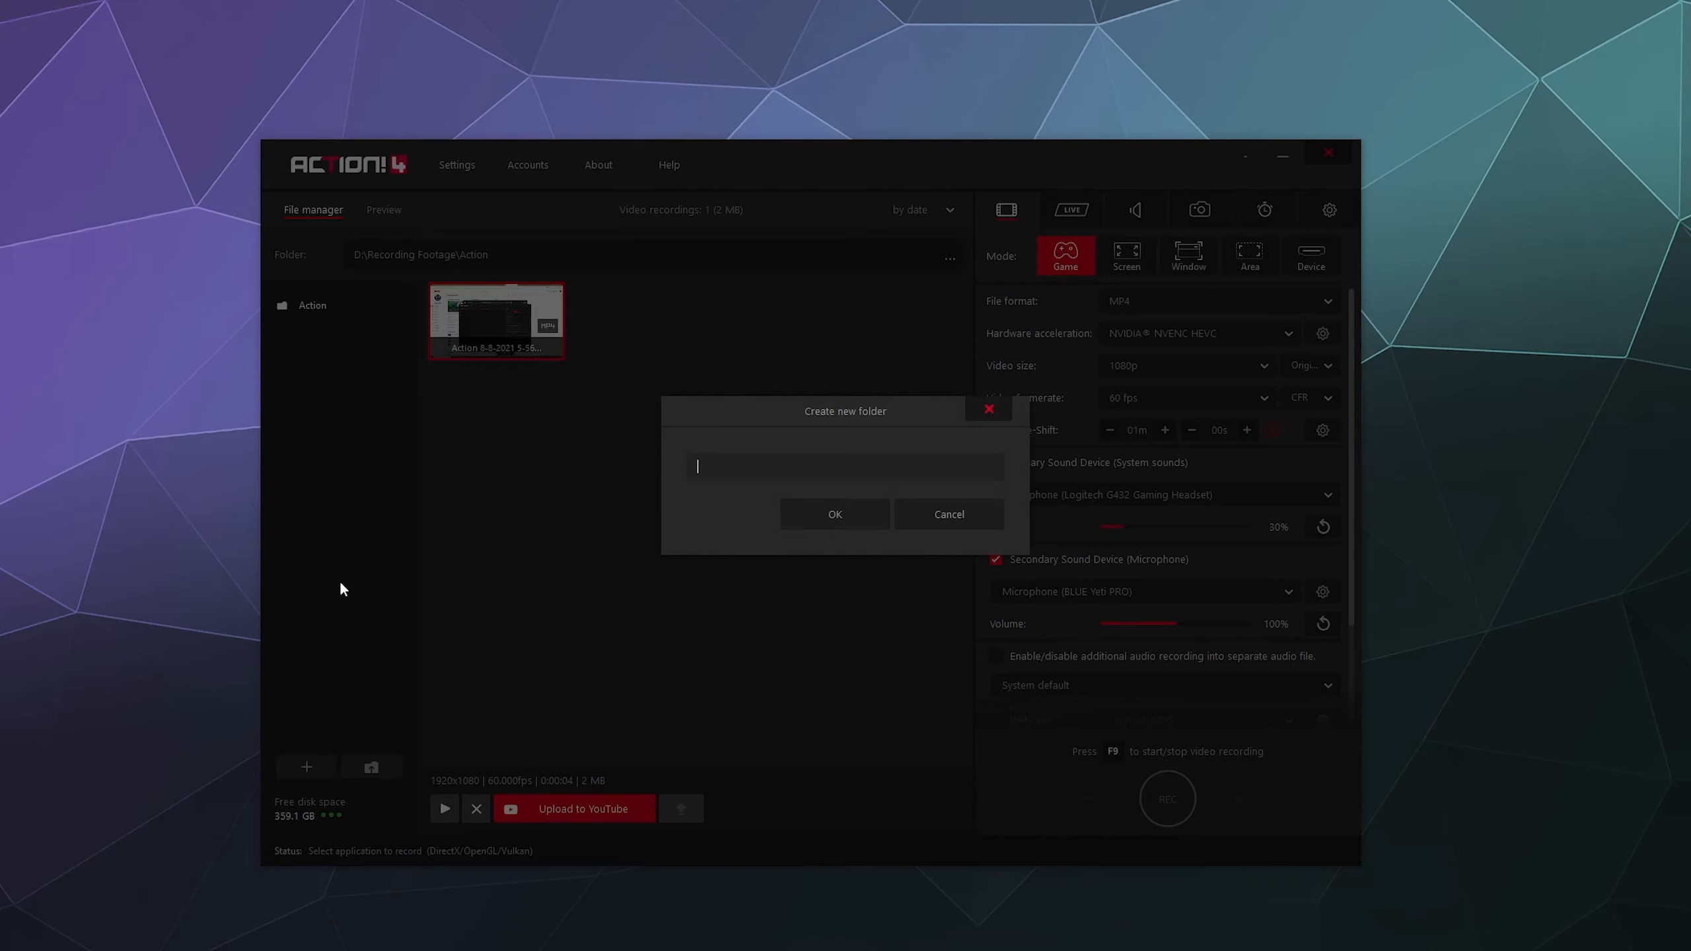
{"action": "left_click", "coordinate": [944, 523]}
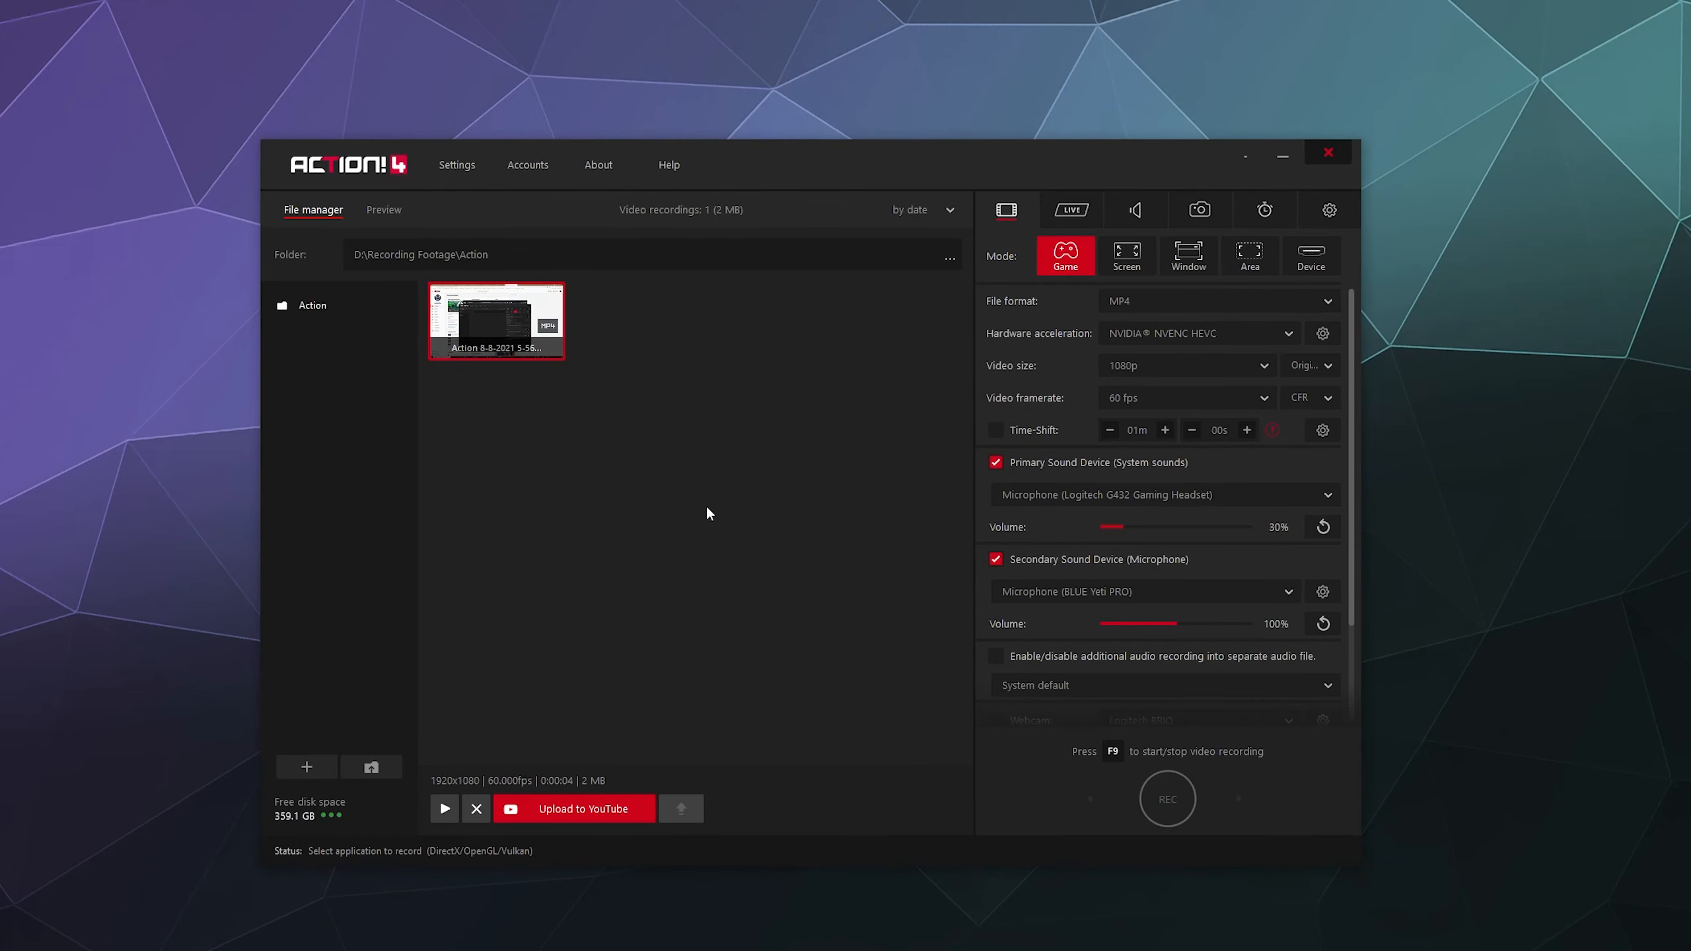
- Preview the capture in Game and Screen modes and return to the file manager in Game mode
{"action": "left_click", "coordinate": [386, 217]}
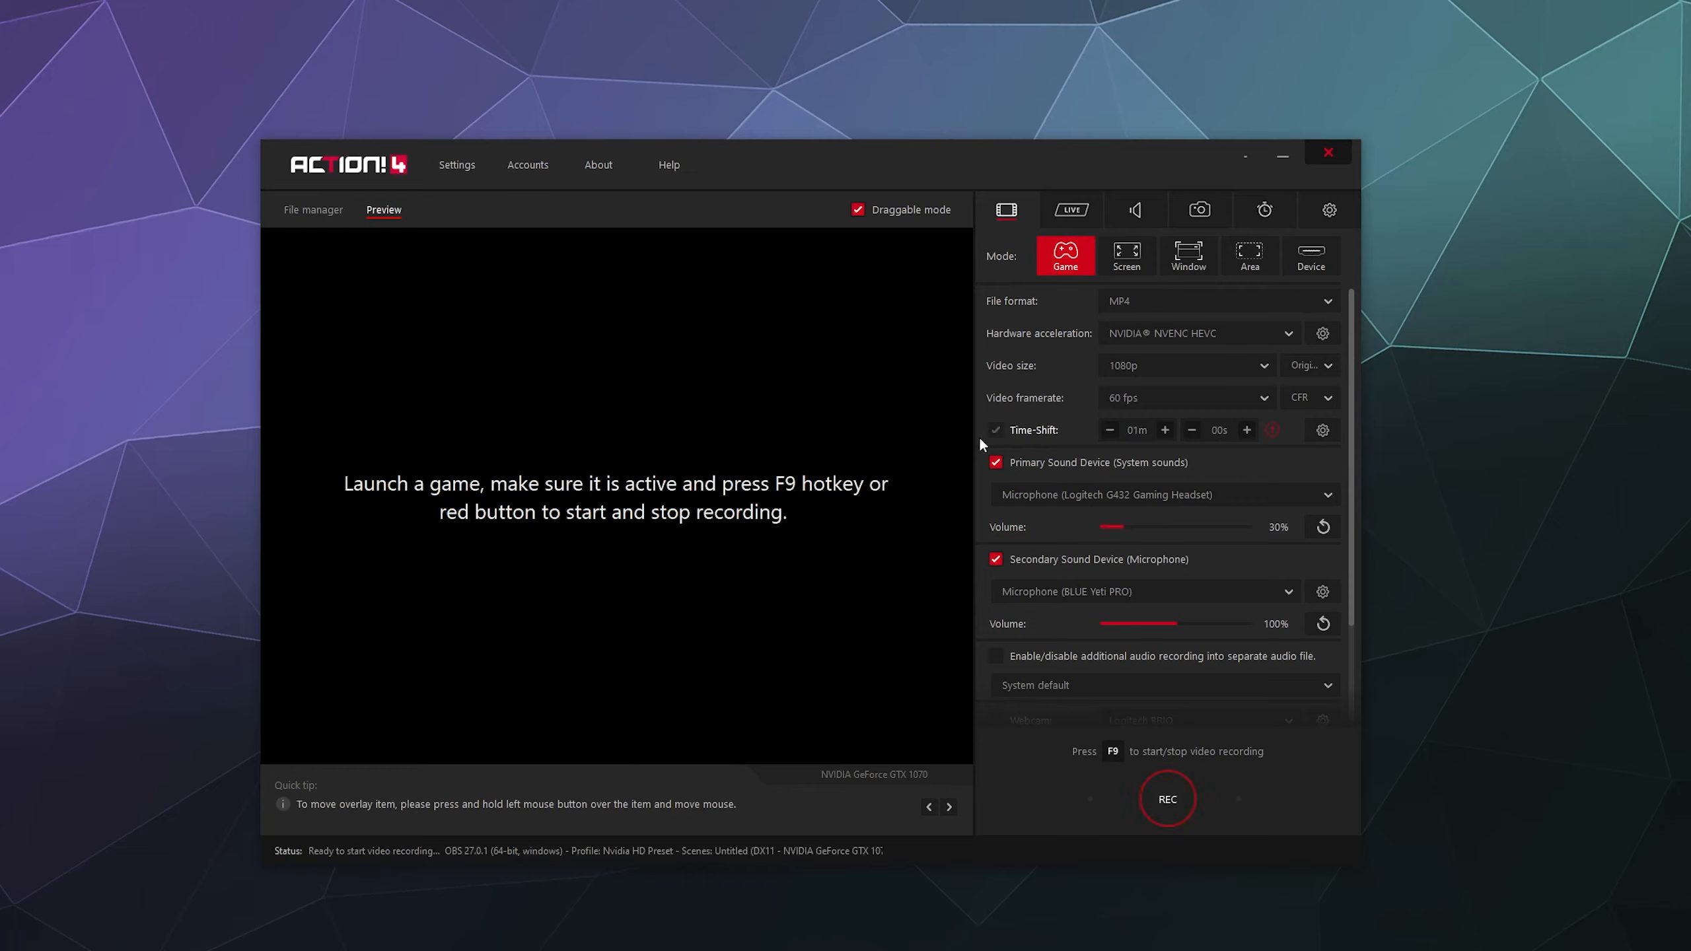
{"action": "left_click", "coordinate": [1133, 264]}
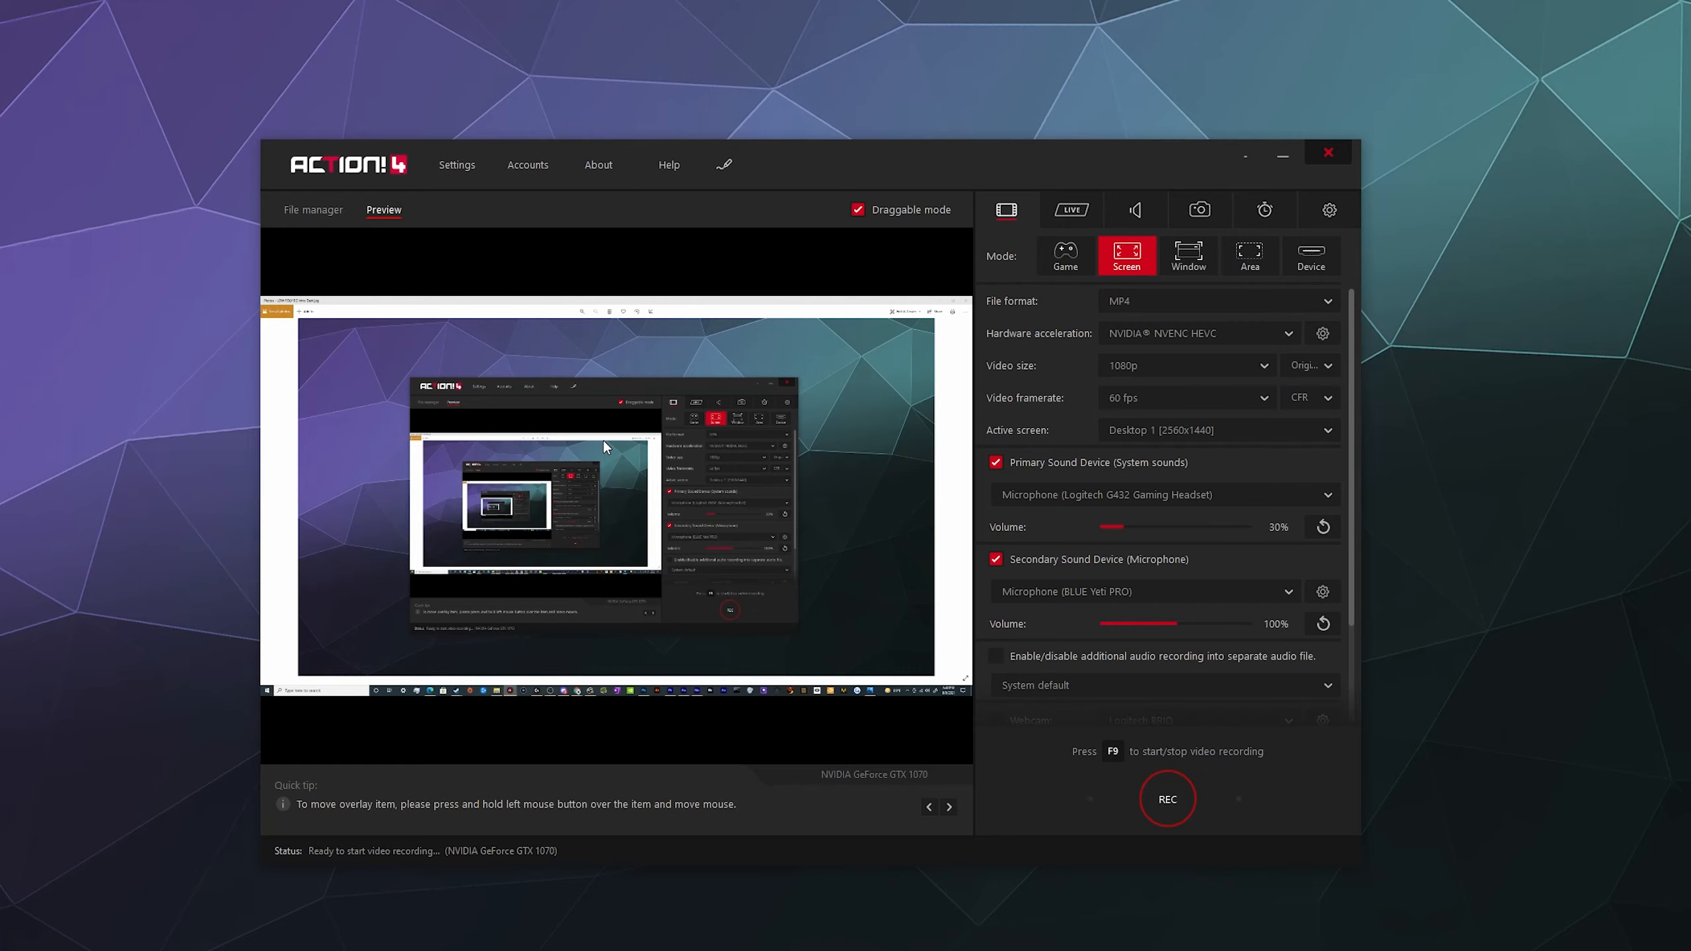
{"action": "left_click", "coordinate": [332, 212]}
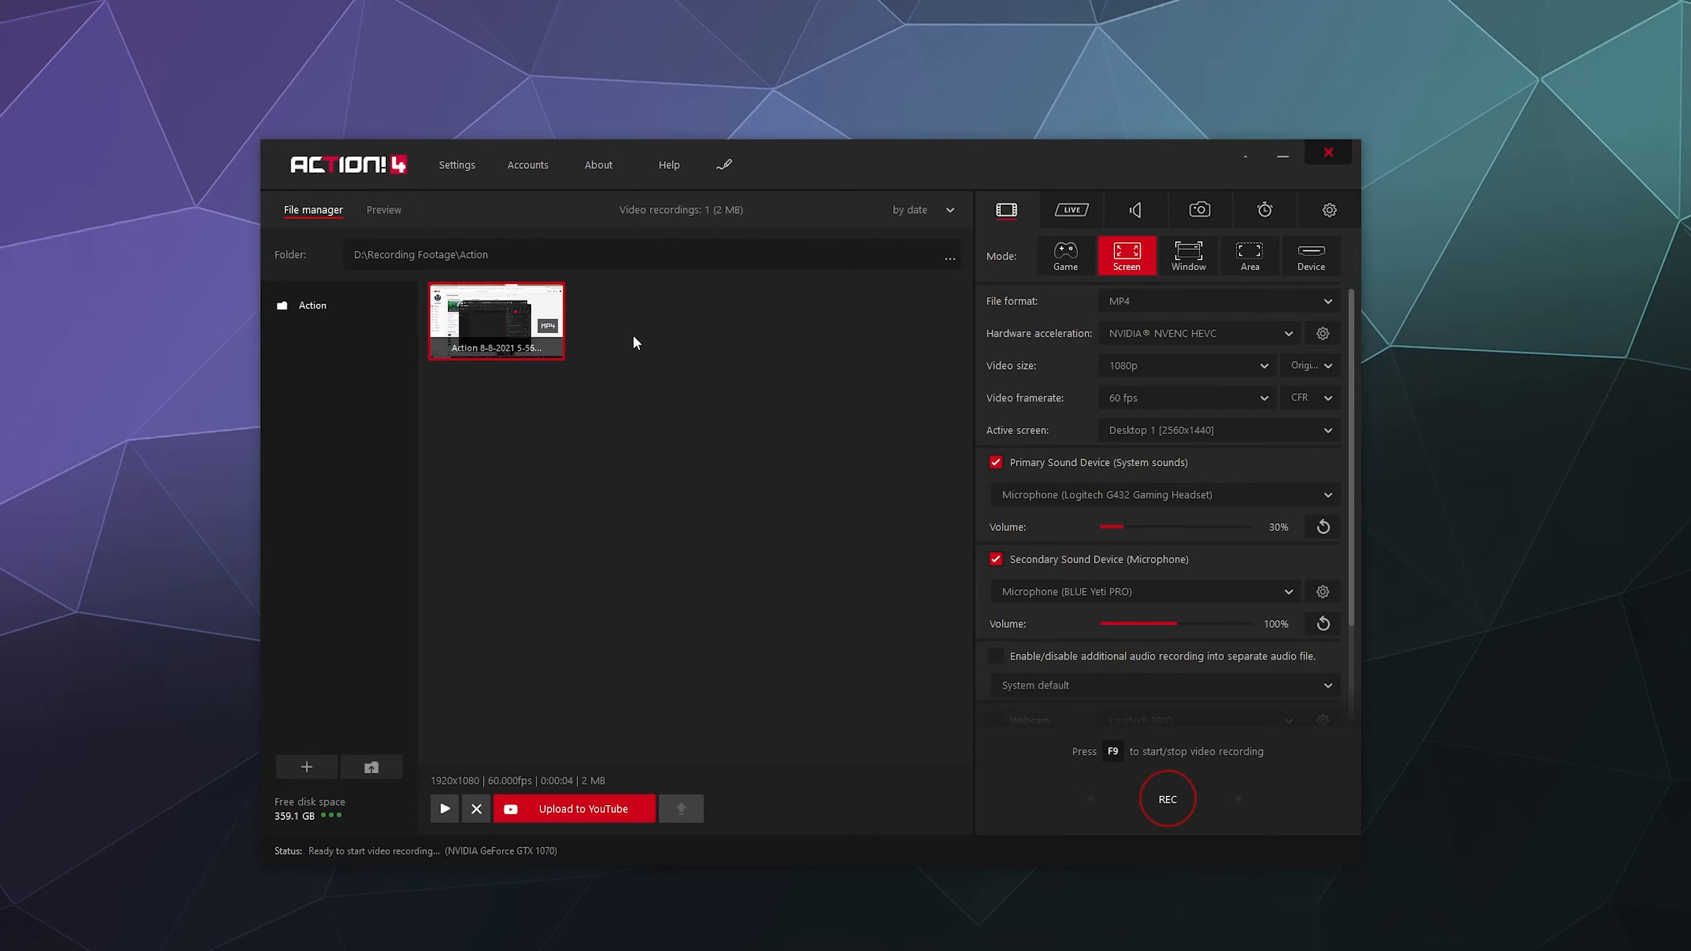
{"action": "left_click", "coordinate": [1069, 256]}
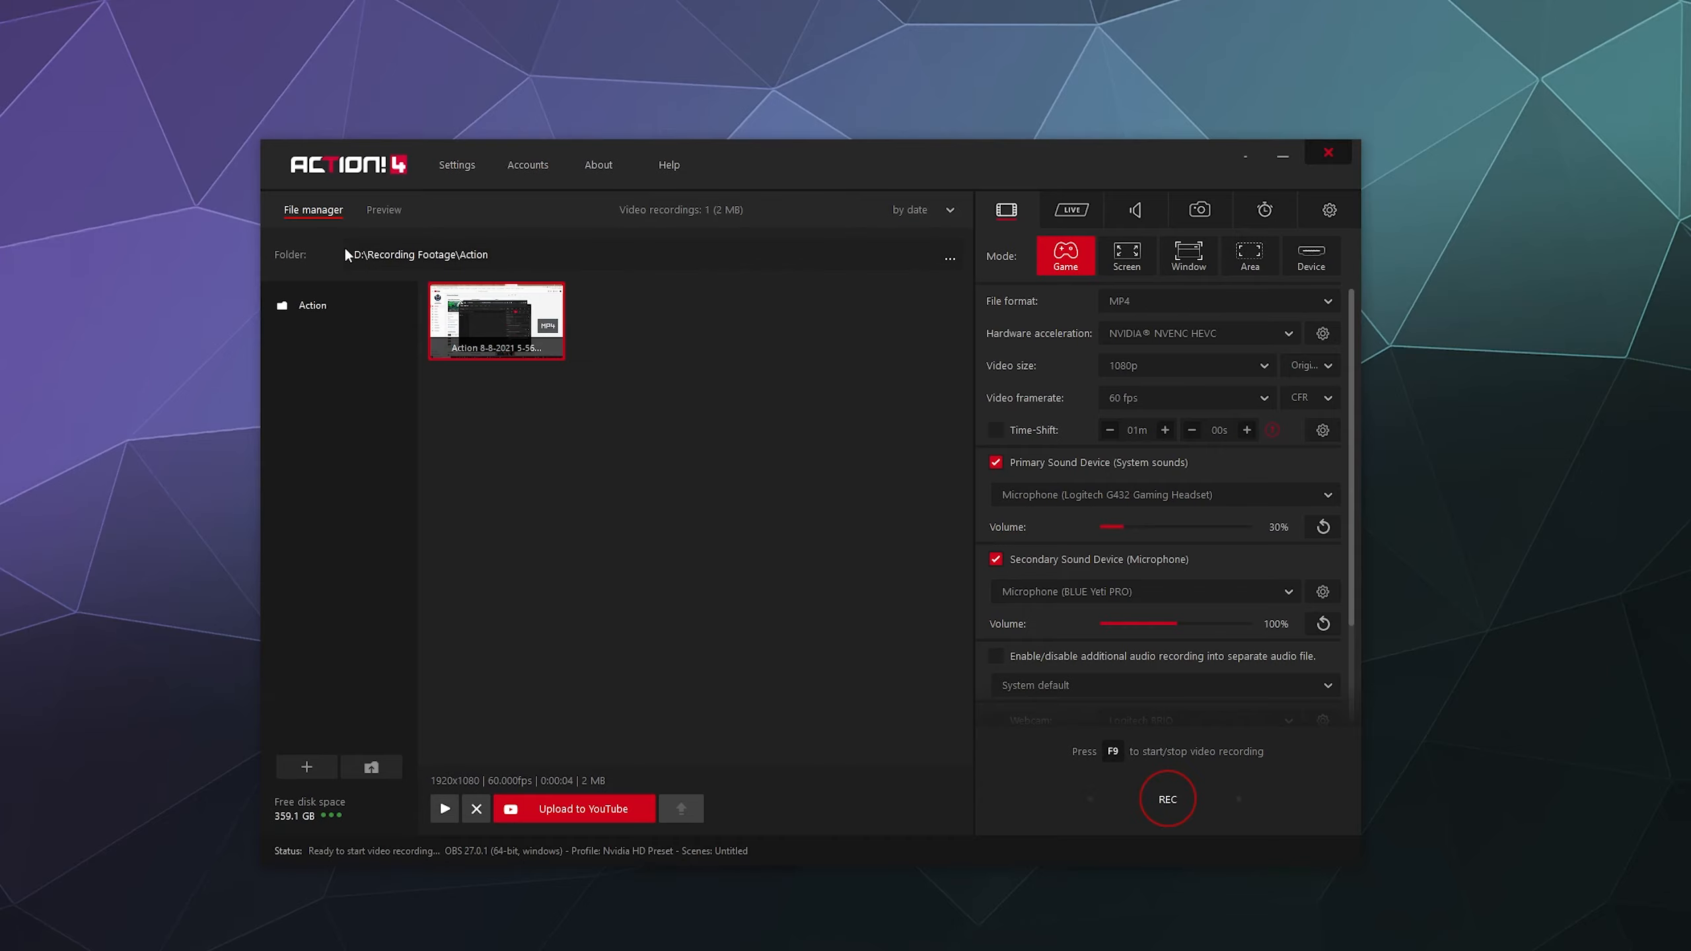
- Inspect the folder chooser for the recordings location and leave it without choosing another folder
{"action": "left_click", "coordinate": [945, 259]}
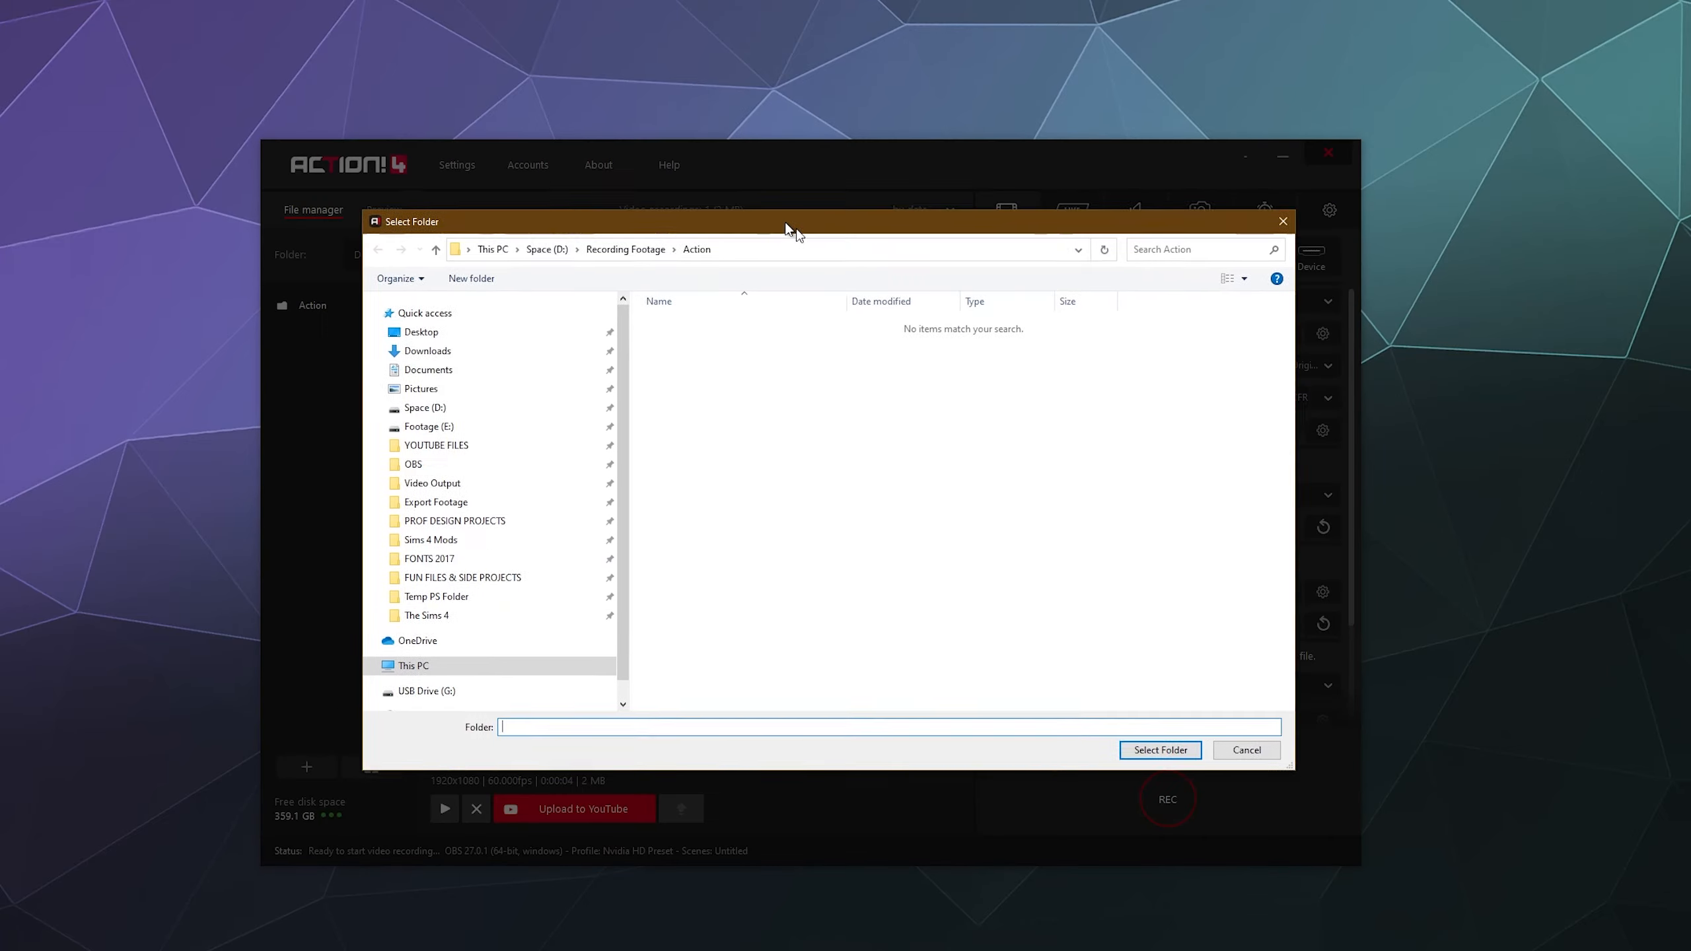
{"action": "left_click_drag", "start_coordinate": [785, 226], "coordinate": [799, 240]}
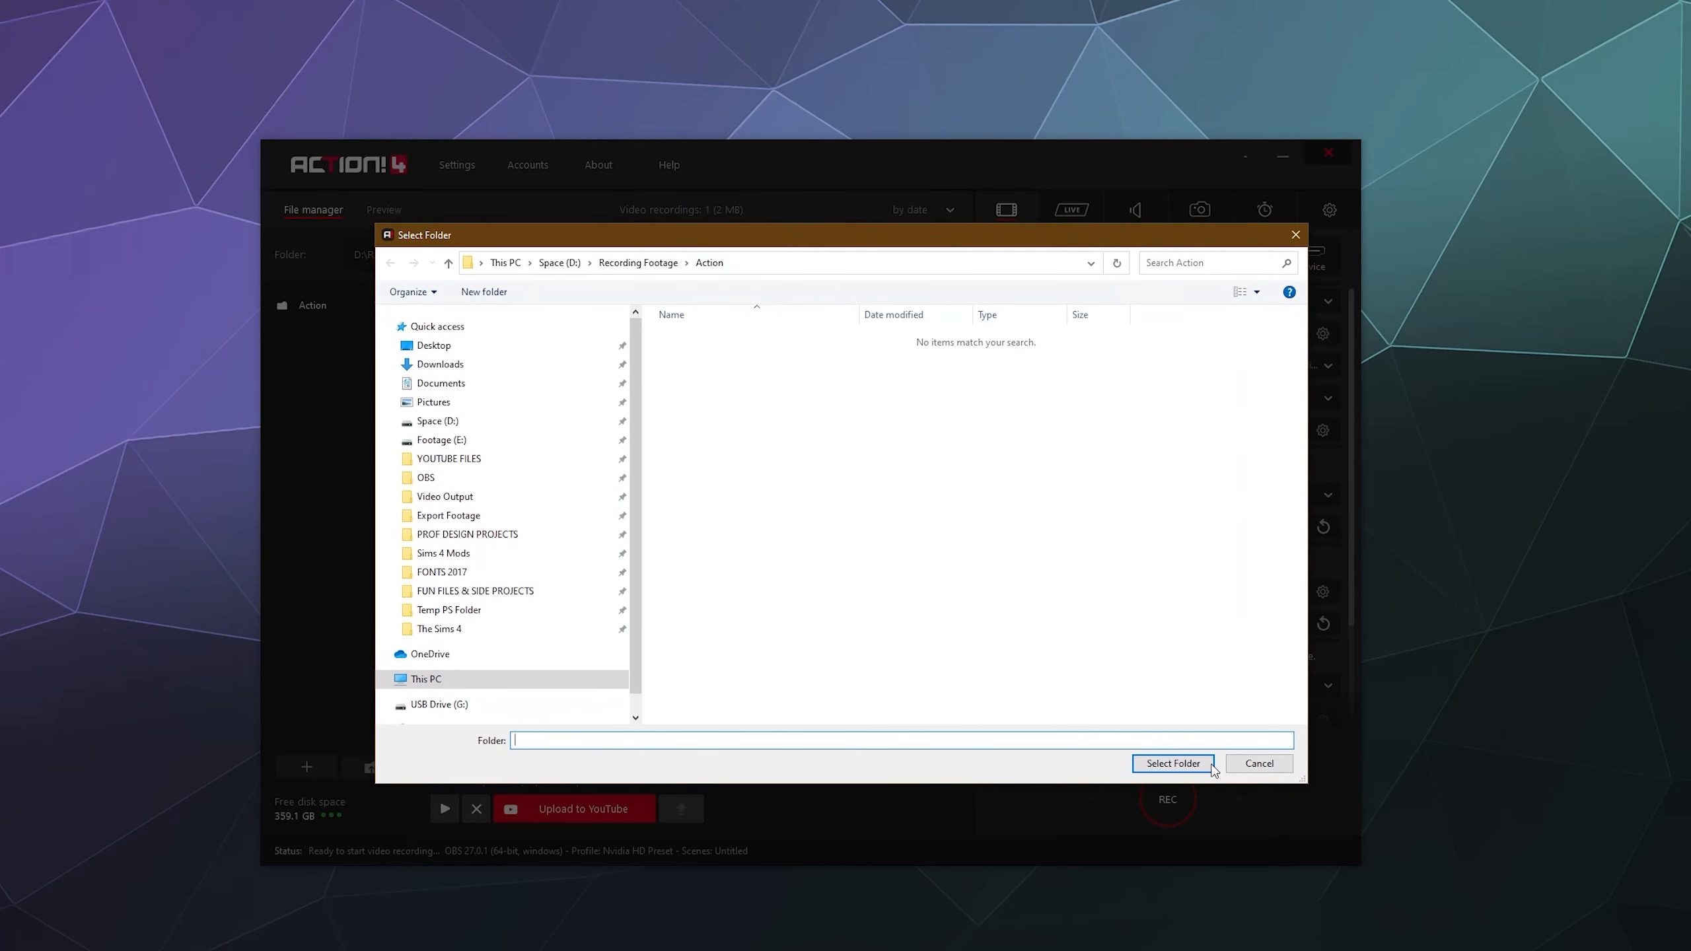
{"action": "left_click", "coordinate": [1257, 764]}
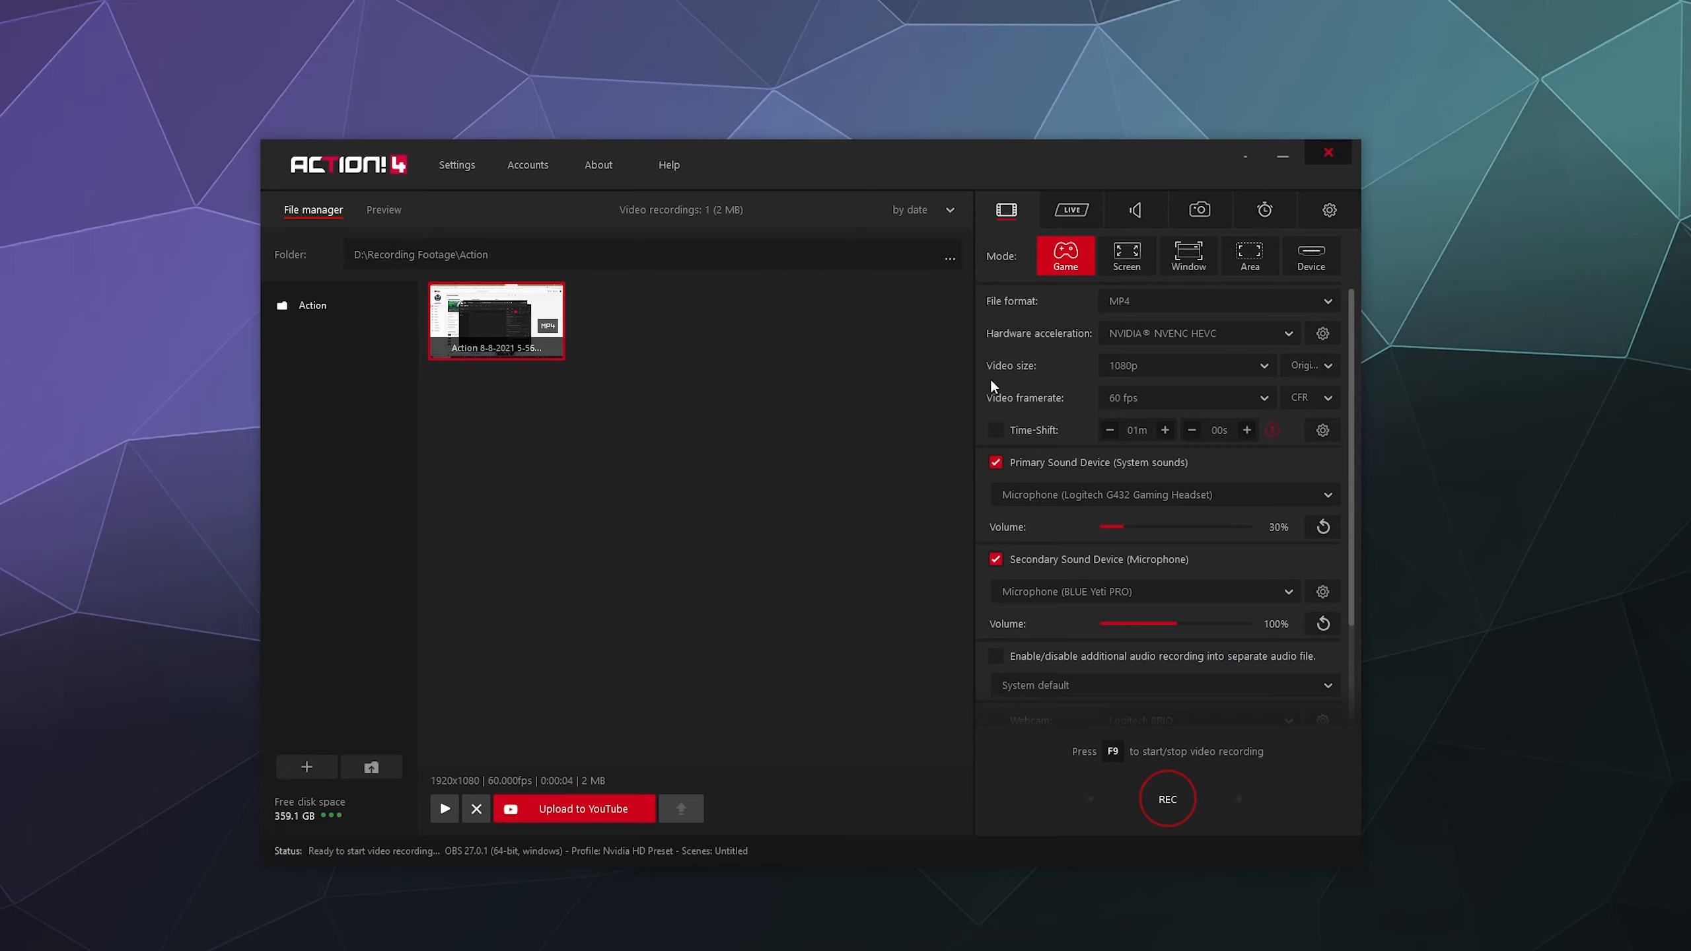
- Review the file format choices and set the hardware acceleration to NVIDIA NVENC HDR10
{"action": "left_click", "coordinate": [1136, 300]}
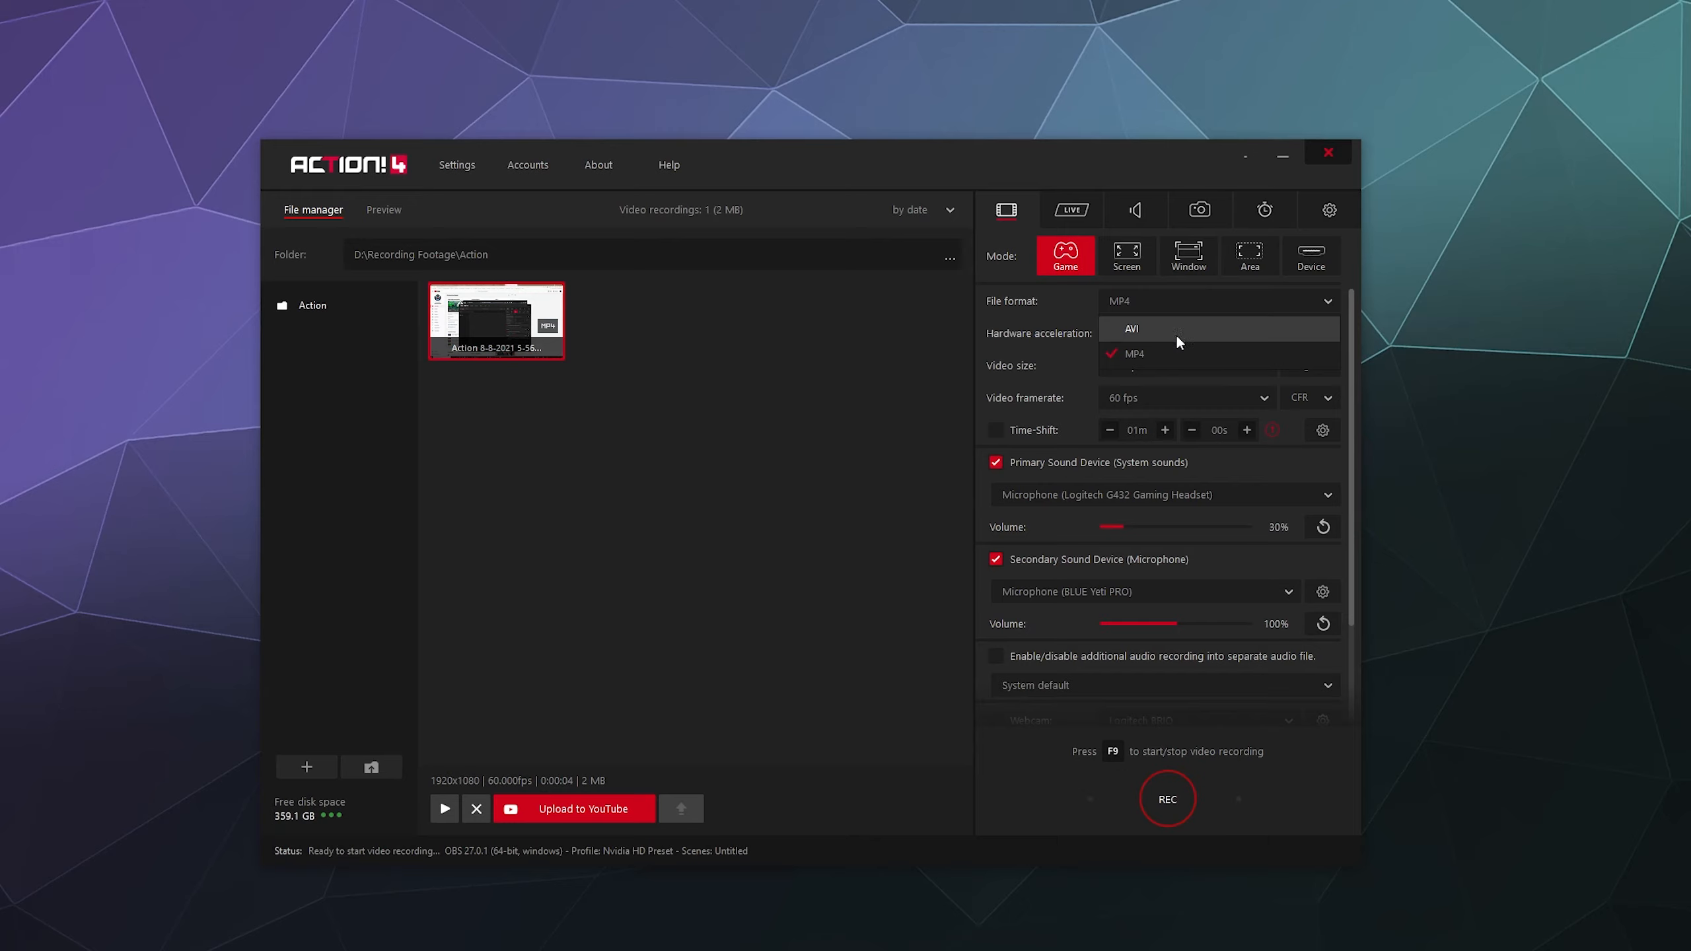
{"action": "left_click", "coordinate": [1049, 365]}
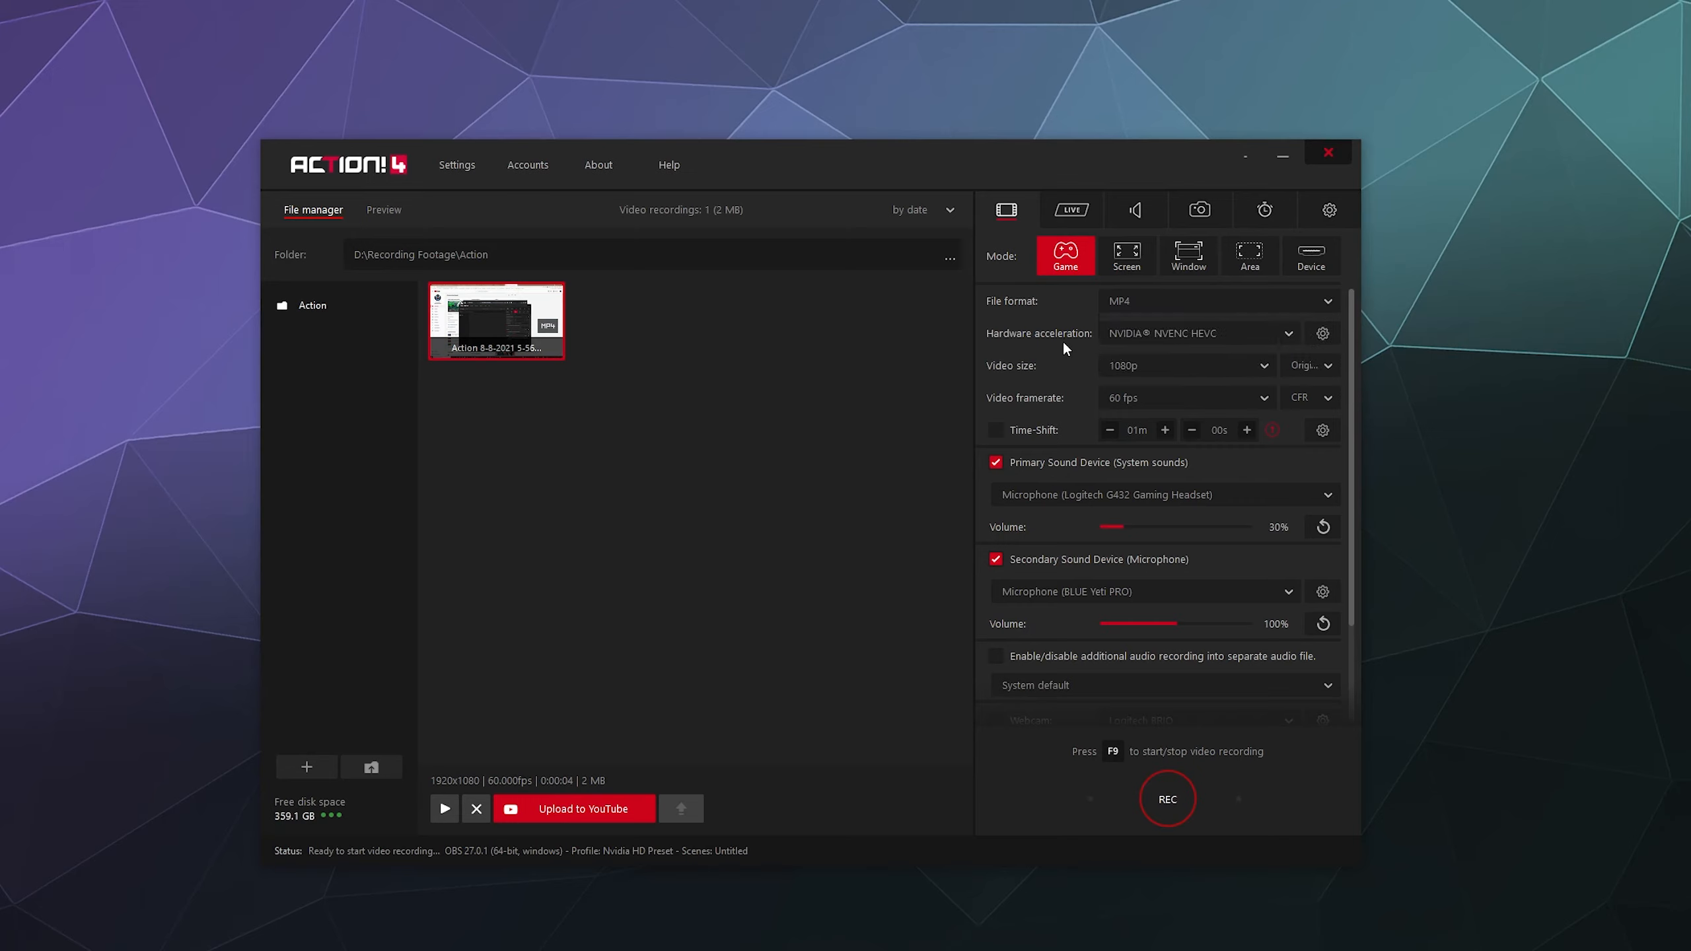
{"action": "left_click", "coordinate": [1133, 340]}
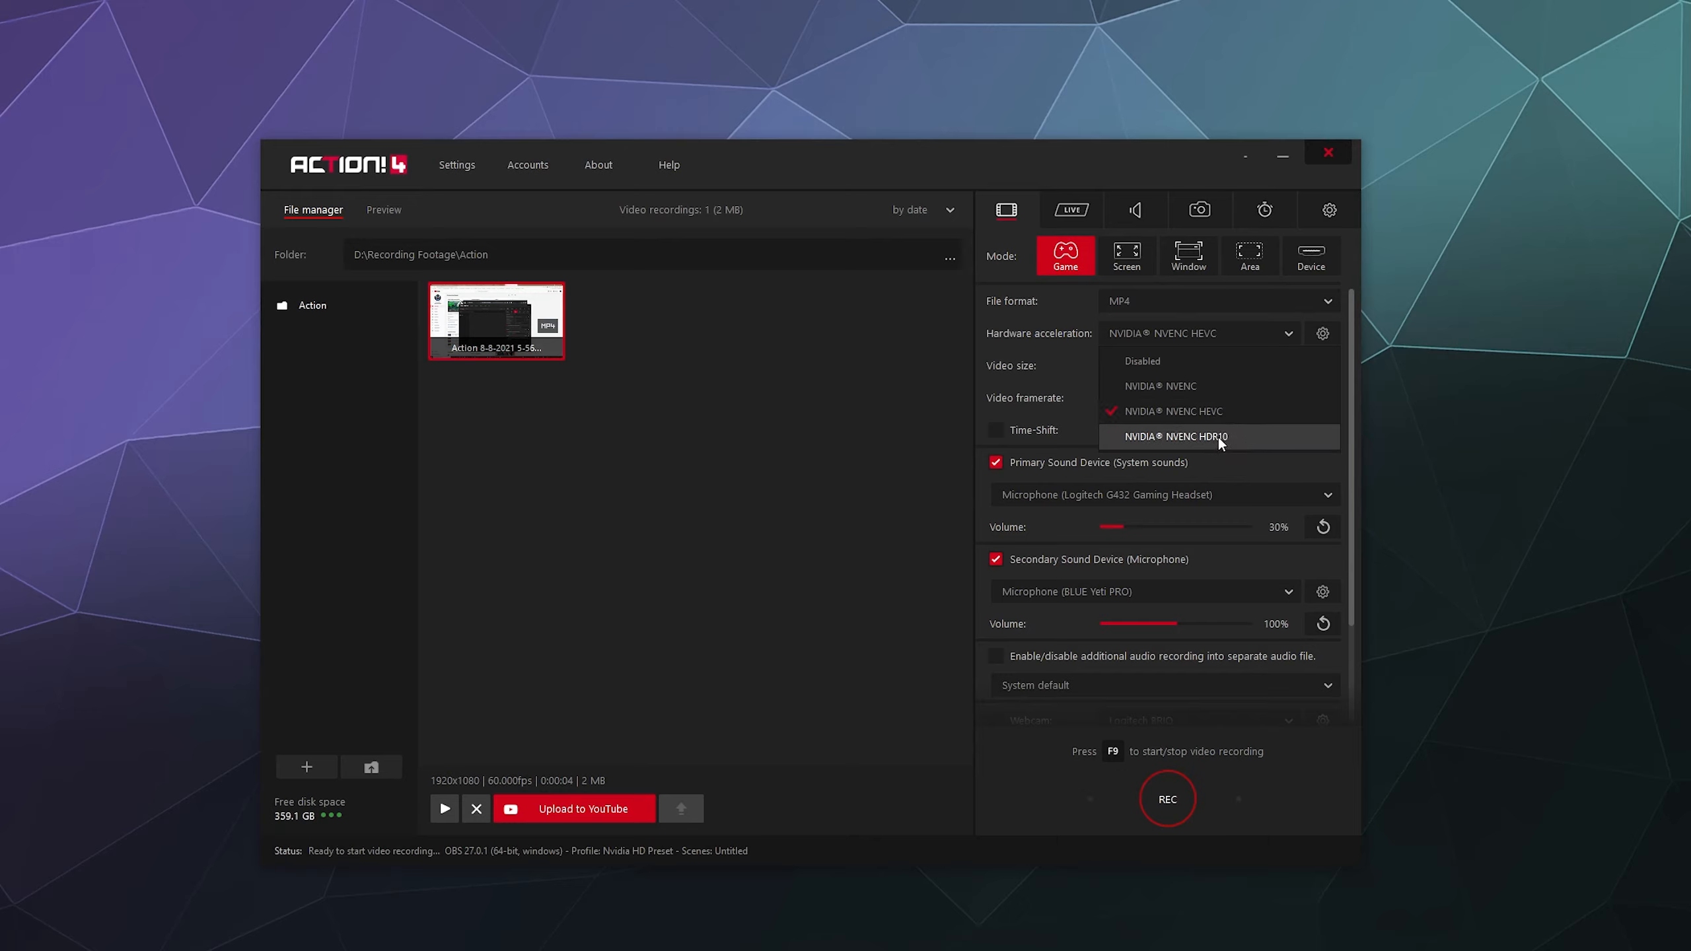
{"action": "left_click", "coordinate": [1154, 439]}
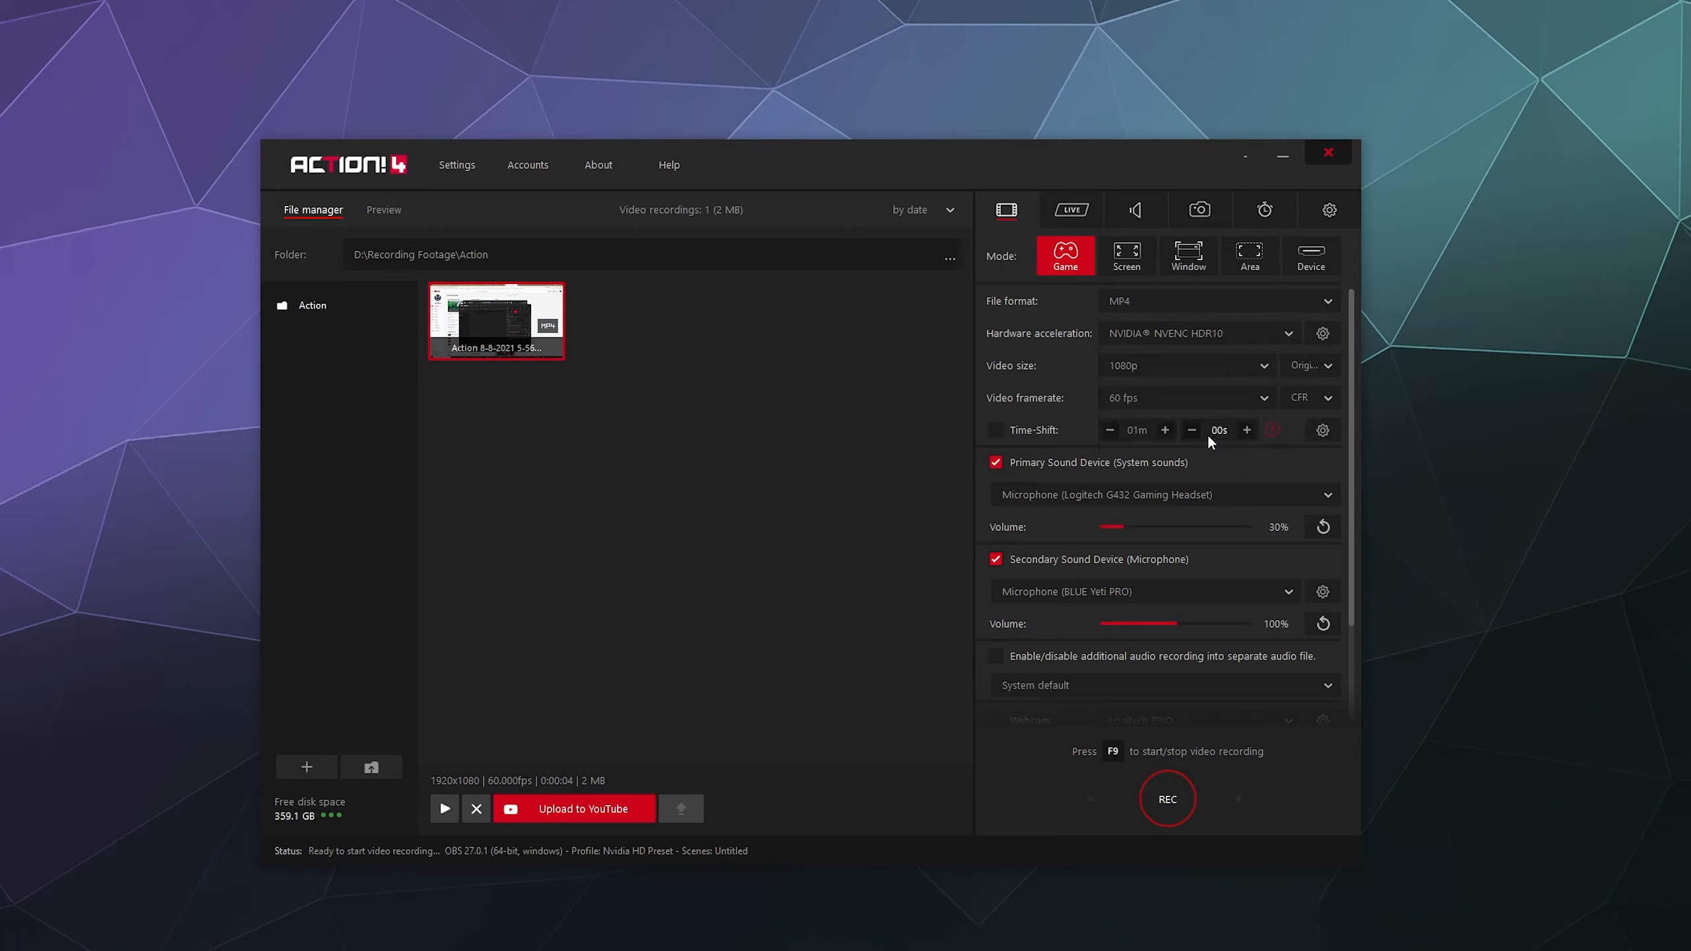
{"action": "left_click", "coordinate": [1134, 336]}
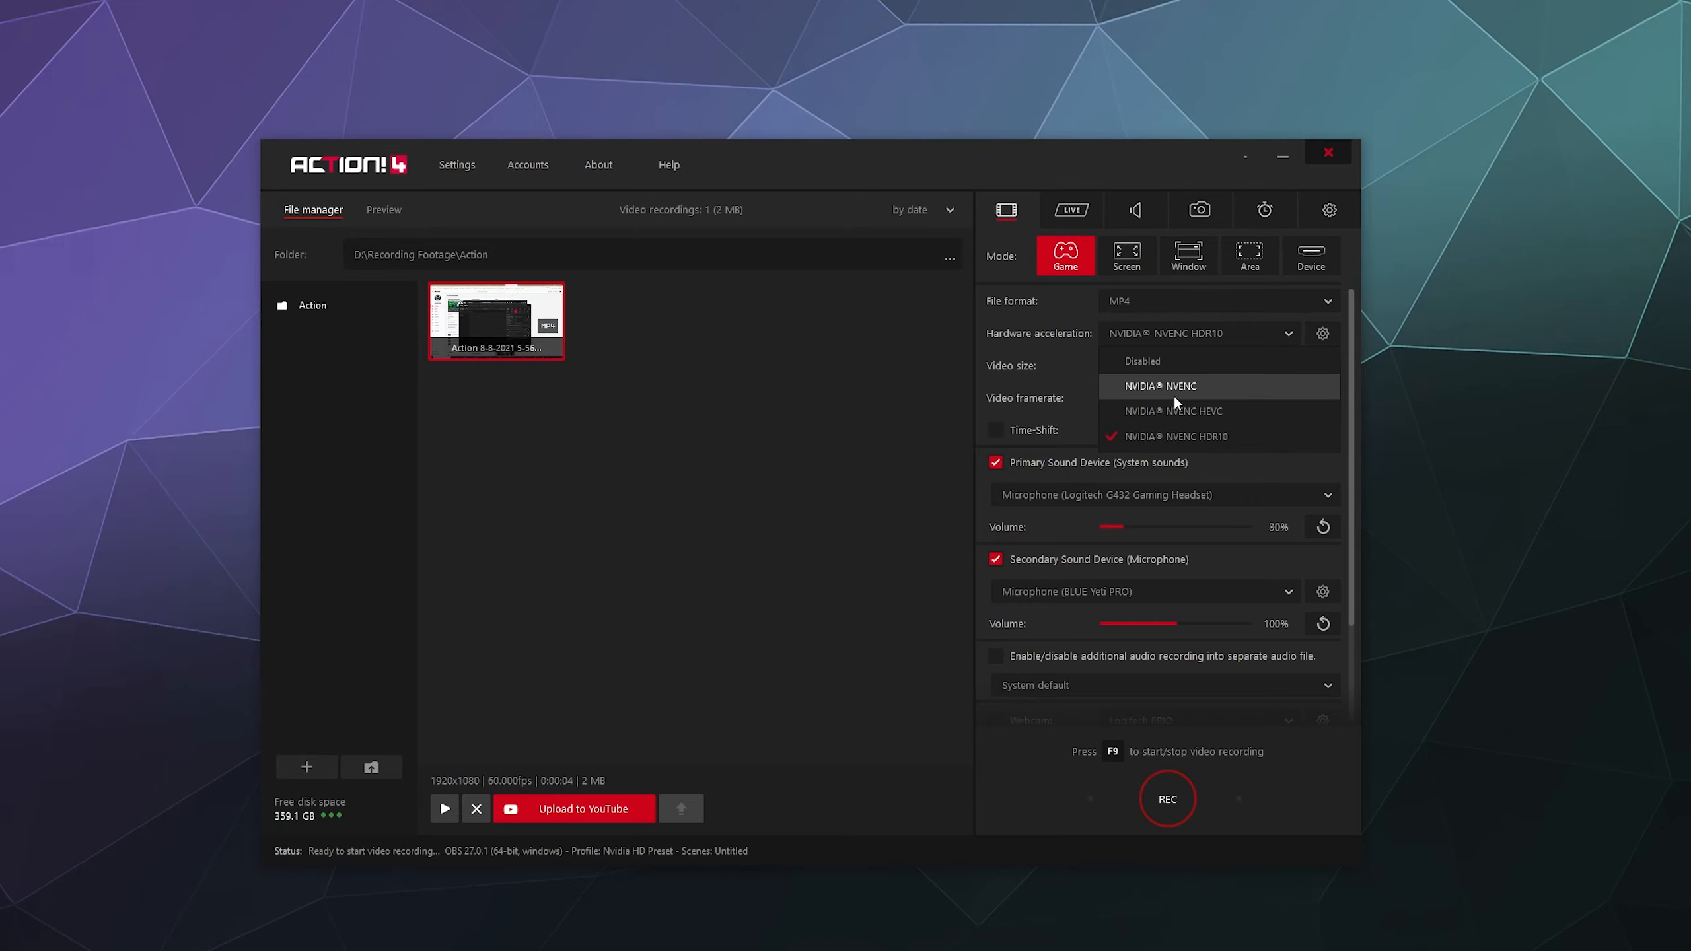
{"action": "left_click", "coordinate": [1049, 380]}
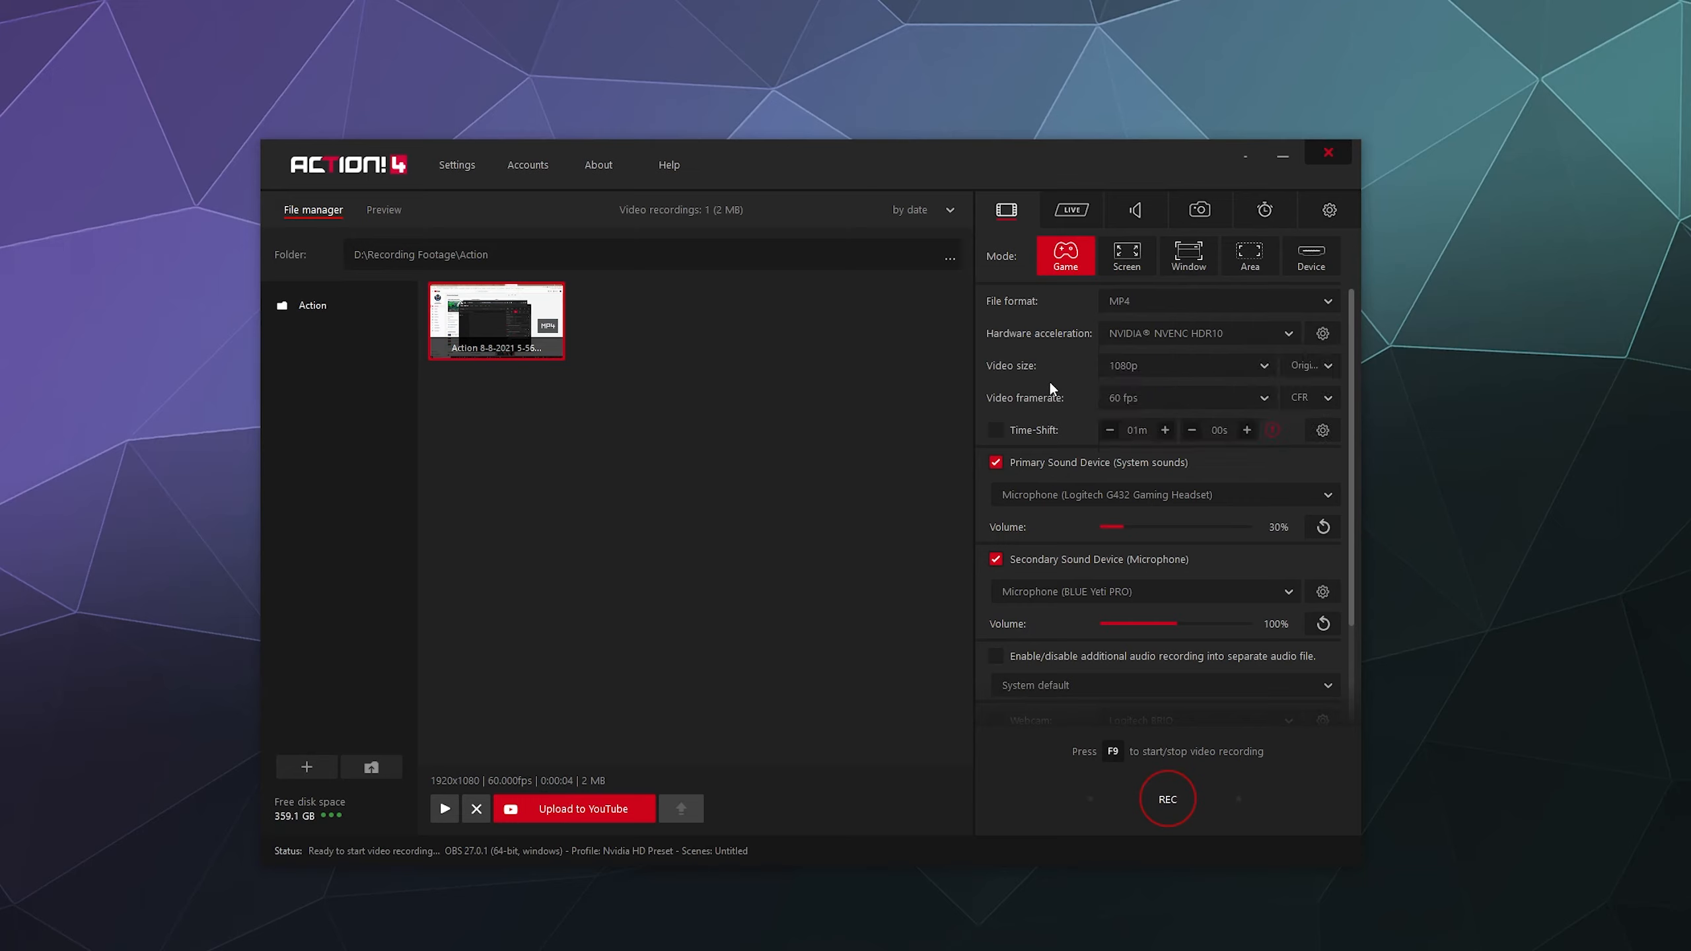
- Set the recording's video size to 2160p
{"action": "left_click", "coordinate": [1139, 366]}
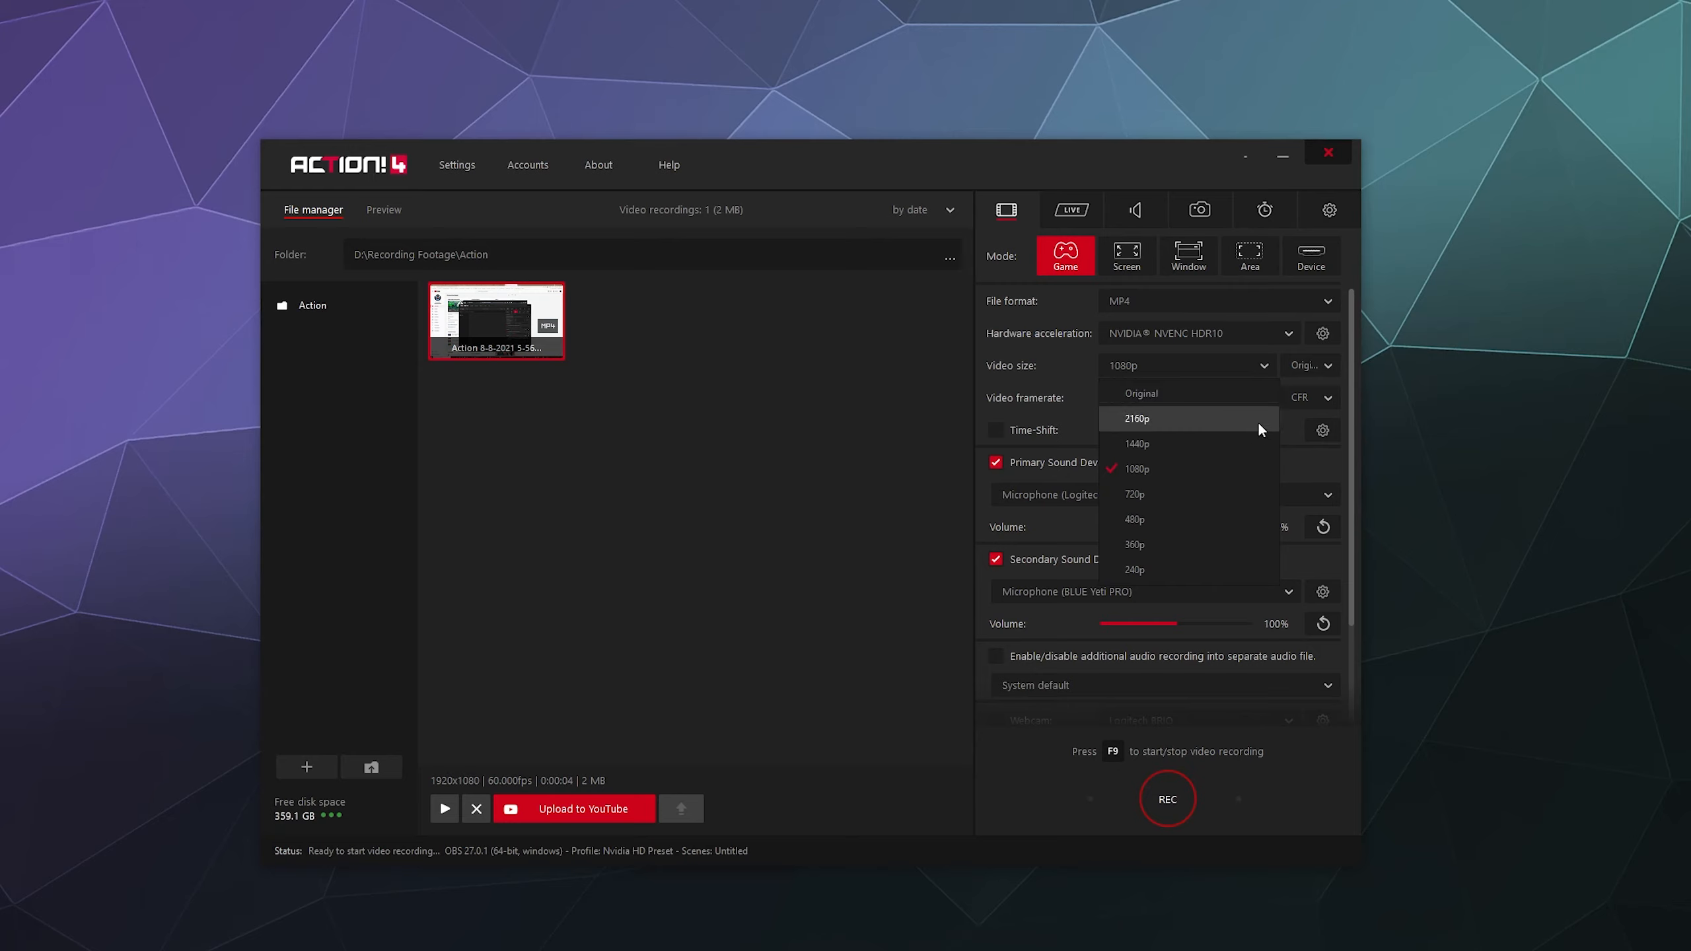
{"action": "left_click", "coordinate": [1295, 420]}
{"action": "left_click", "coordinate": [1155, 403]}
{"action": "left_click", "coordinate": [1152, 402]}
{"action": "left_click", "coordinate": [1135, 370]}
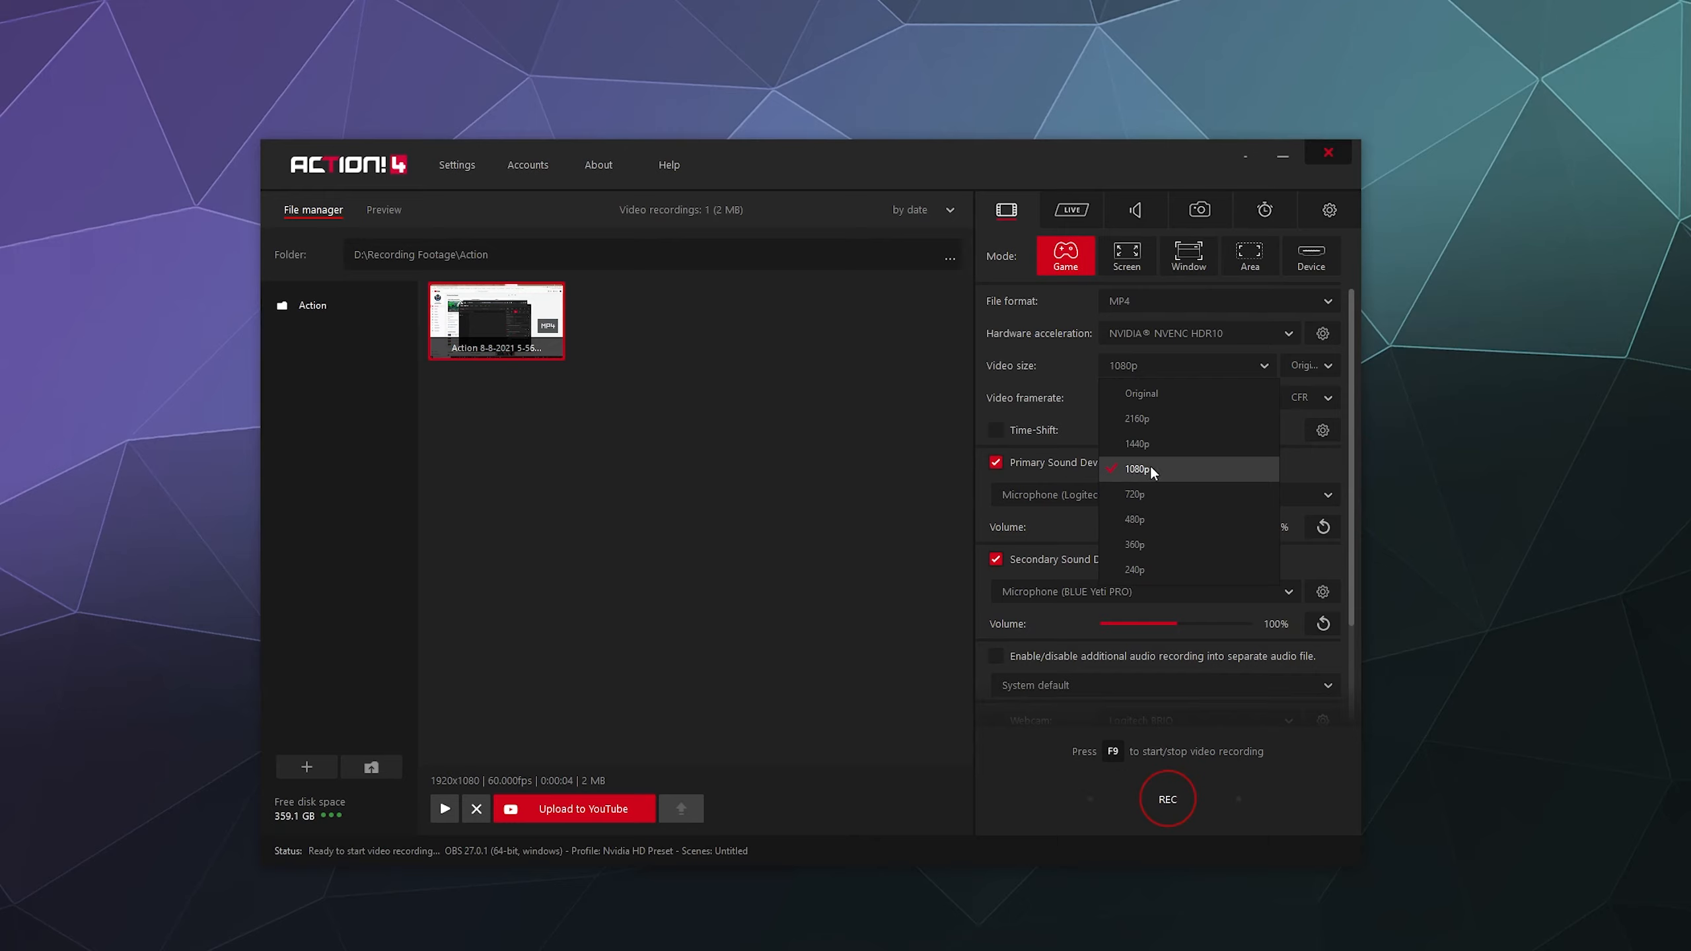
{"action": "left_click", "coordinate": [1147, 420]}
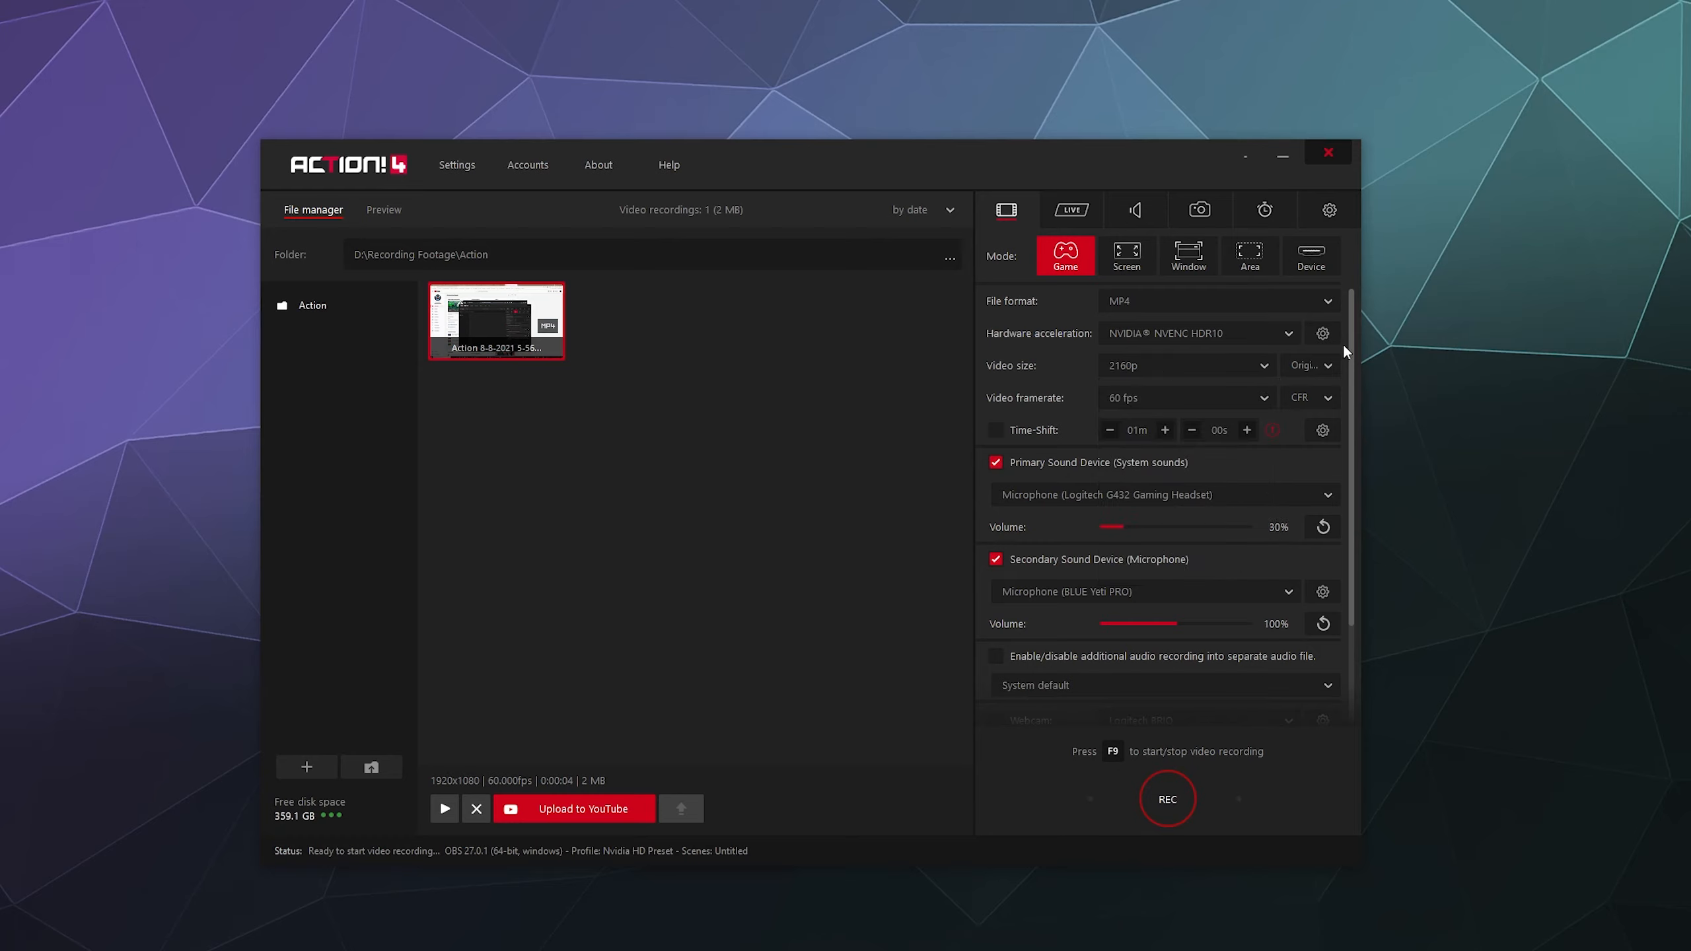
- Set the recording's aspect ratio to 16:9 and review the other ratio choices
{"action": "left_click", "coordinate": [1310, 368]}
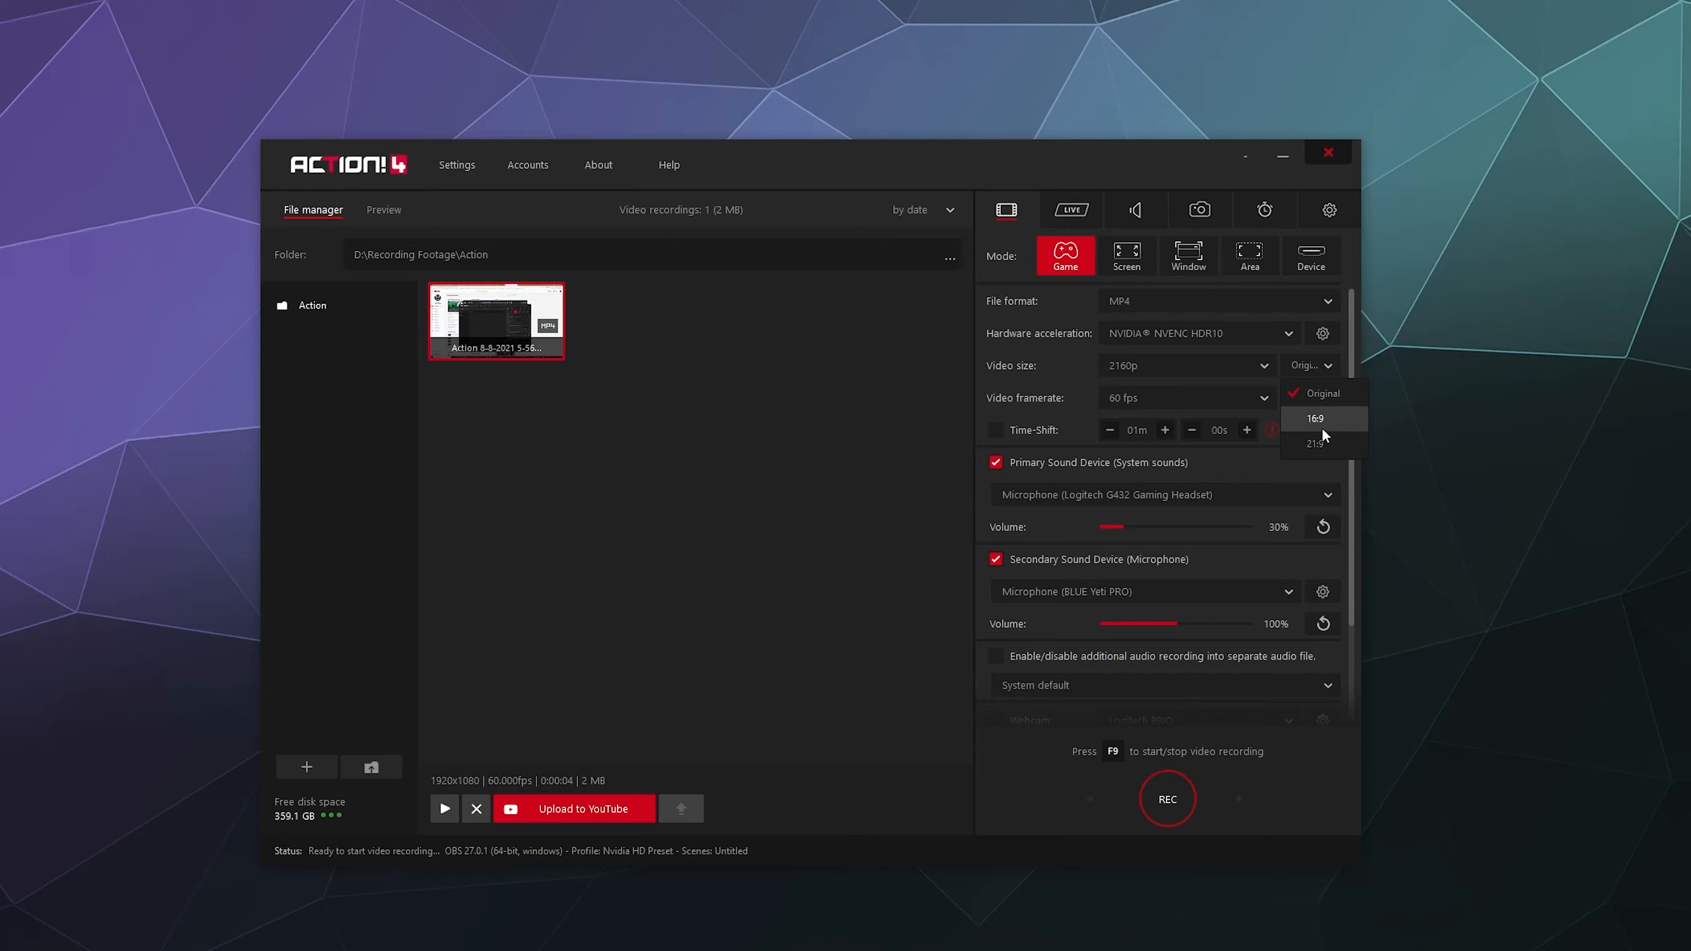
{"action": "left_click", "coordinate": [1351, 423]}
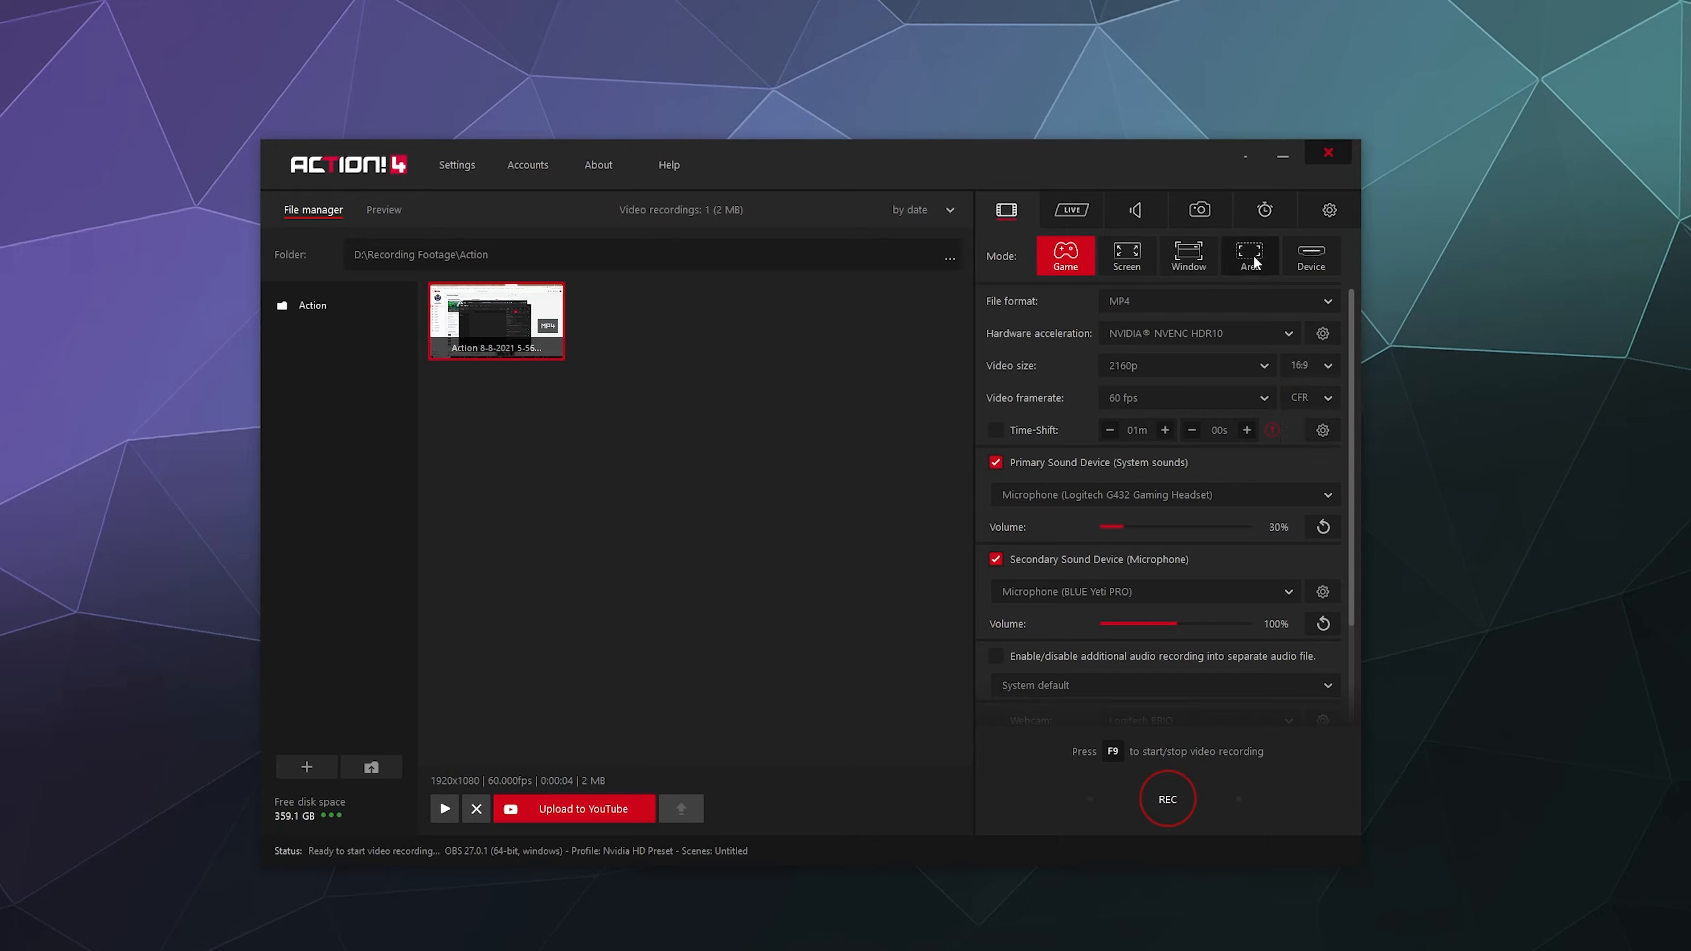
{"action": "left_click", "coordinate": [1307, 365]}
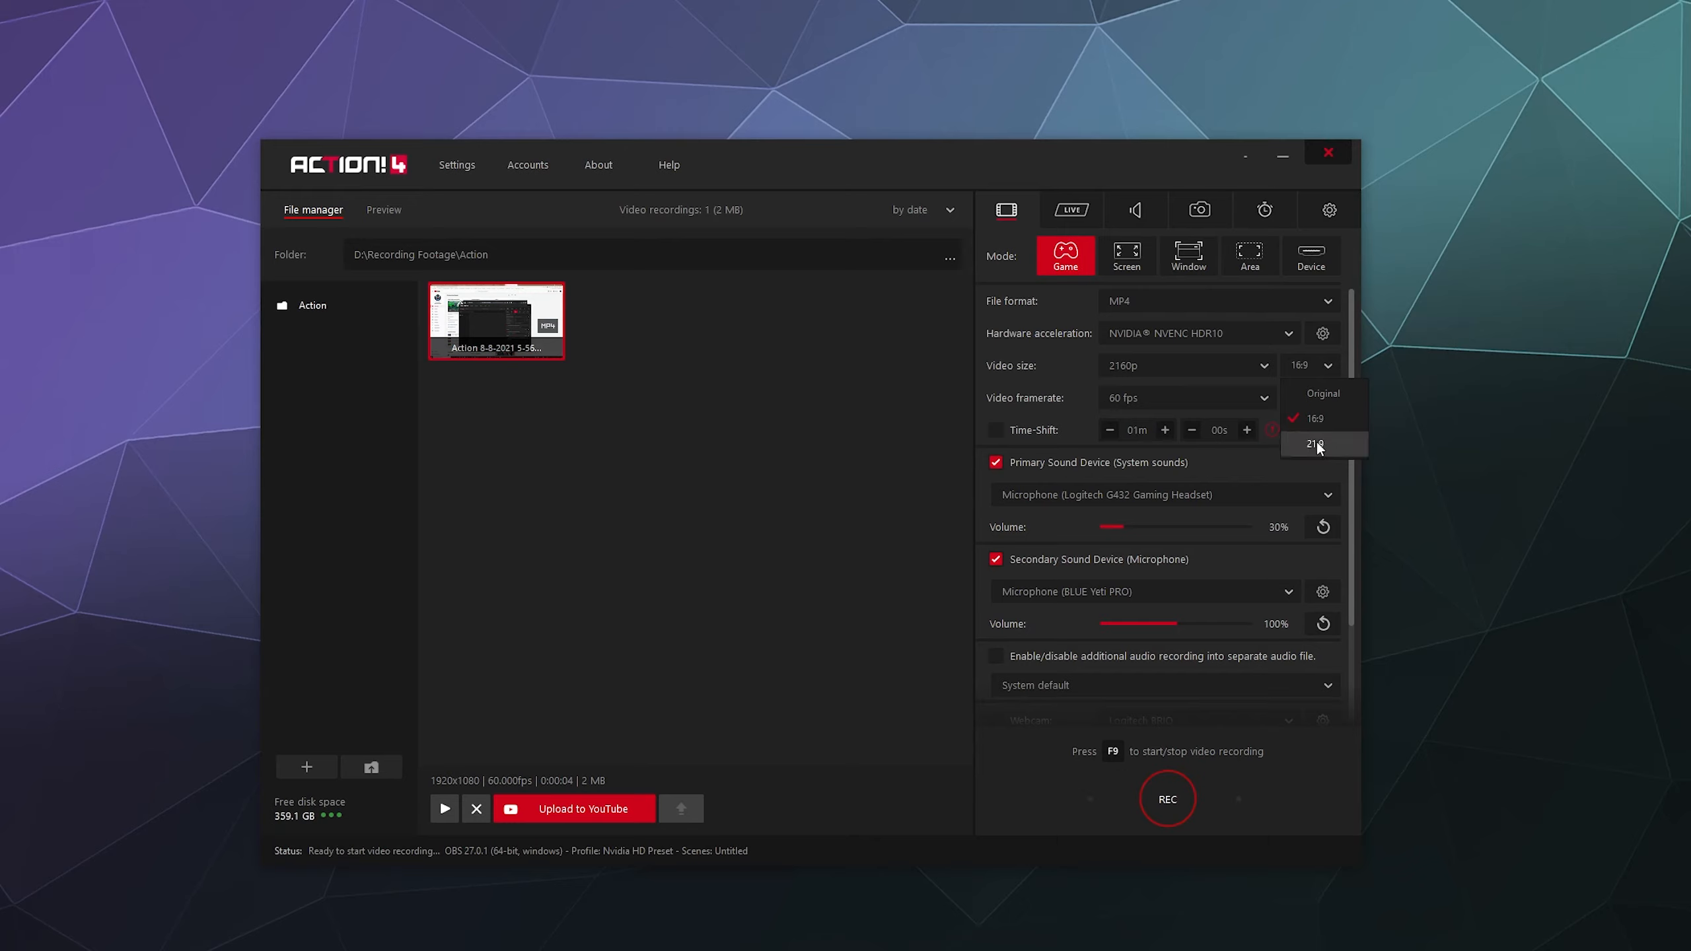
{"action": "left_click", "coordinate": [1077, 388]}
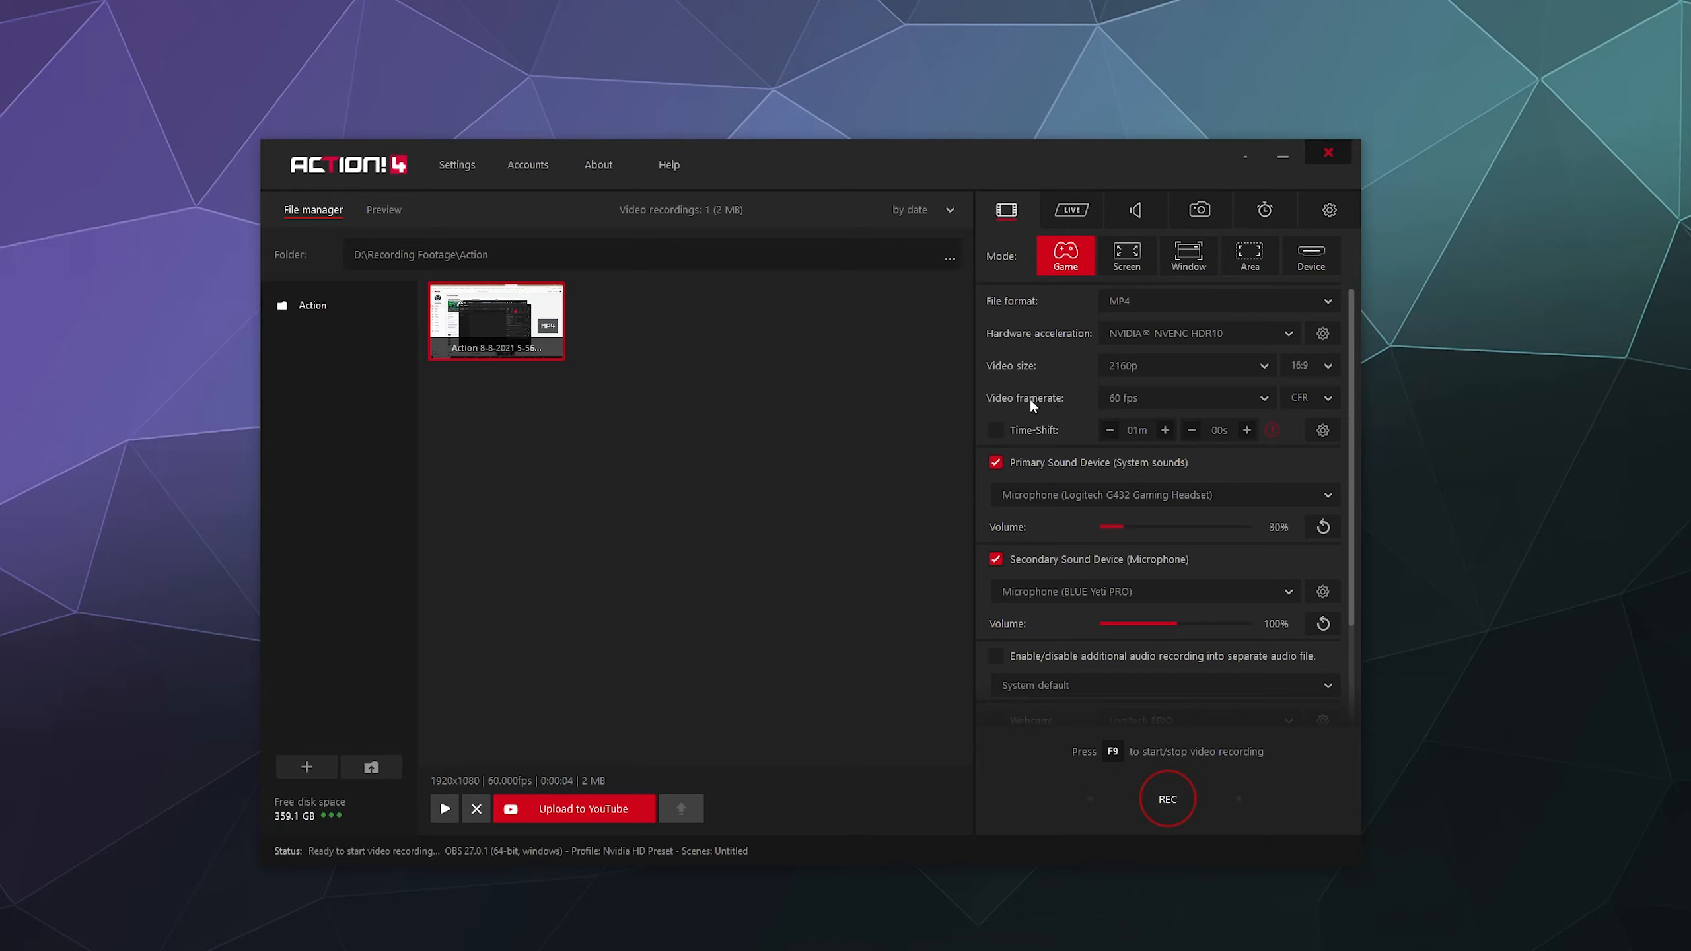
- Review the available video framerate choices while keeping the recording at 60 fps
{"action": "left_click", "coordinate": [1163, 396]}
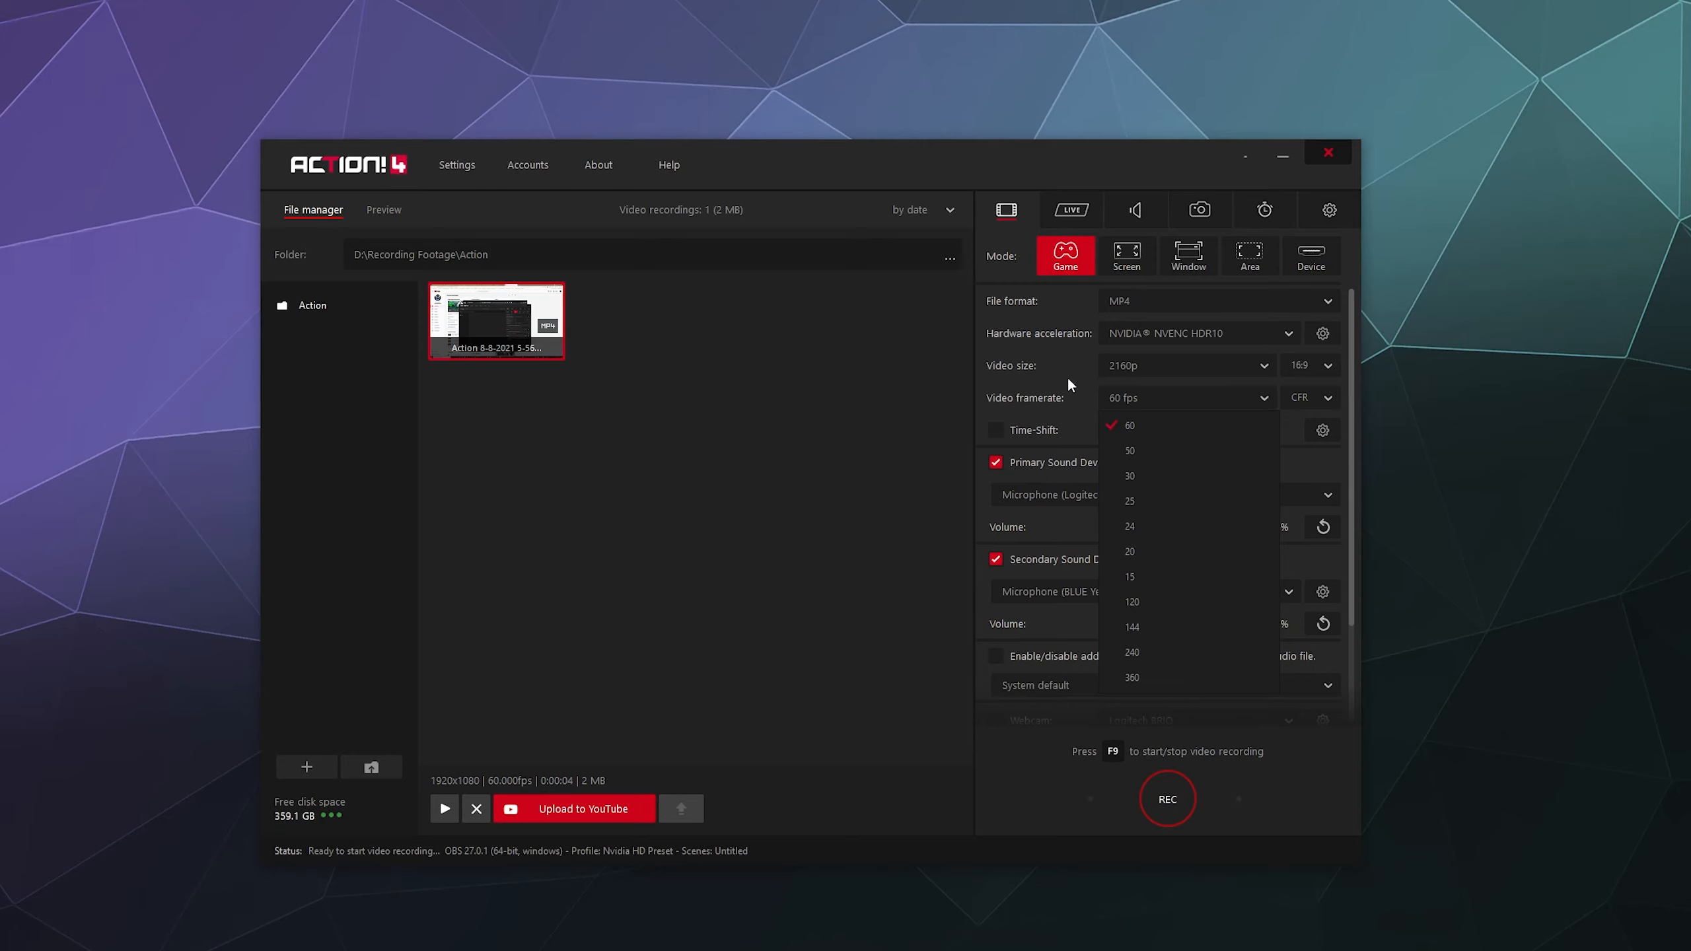
{"action": "left_click", "coordinate": [1091, 364]}
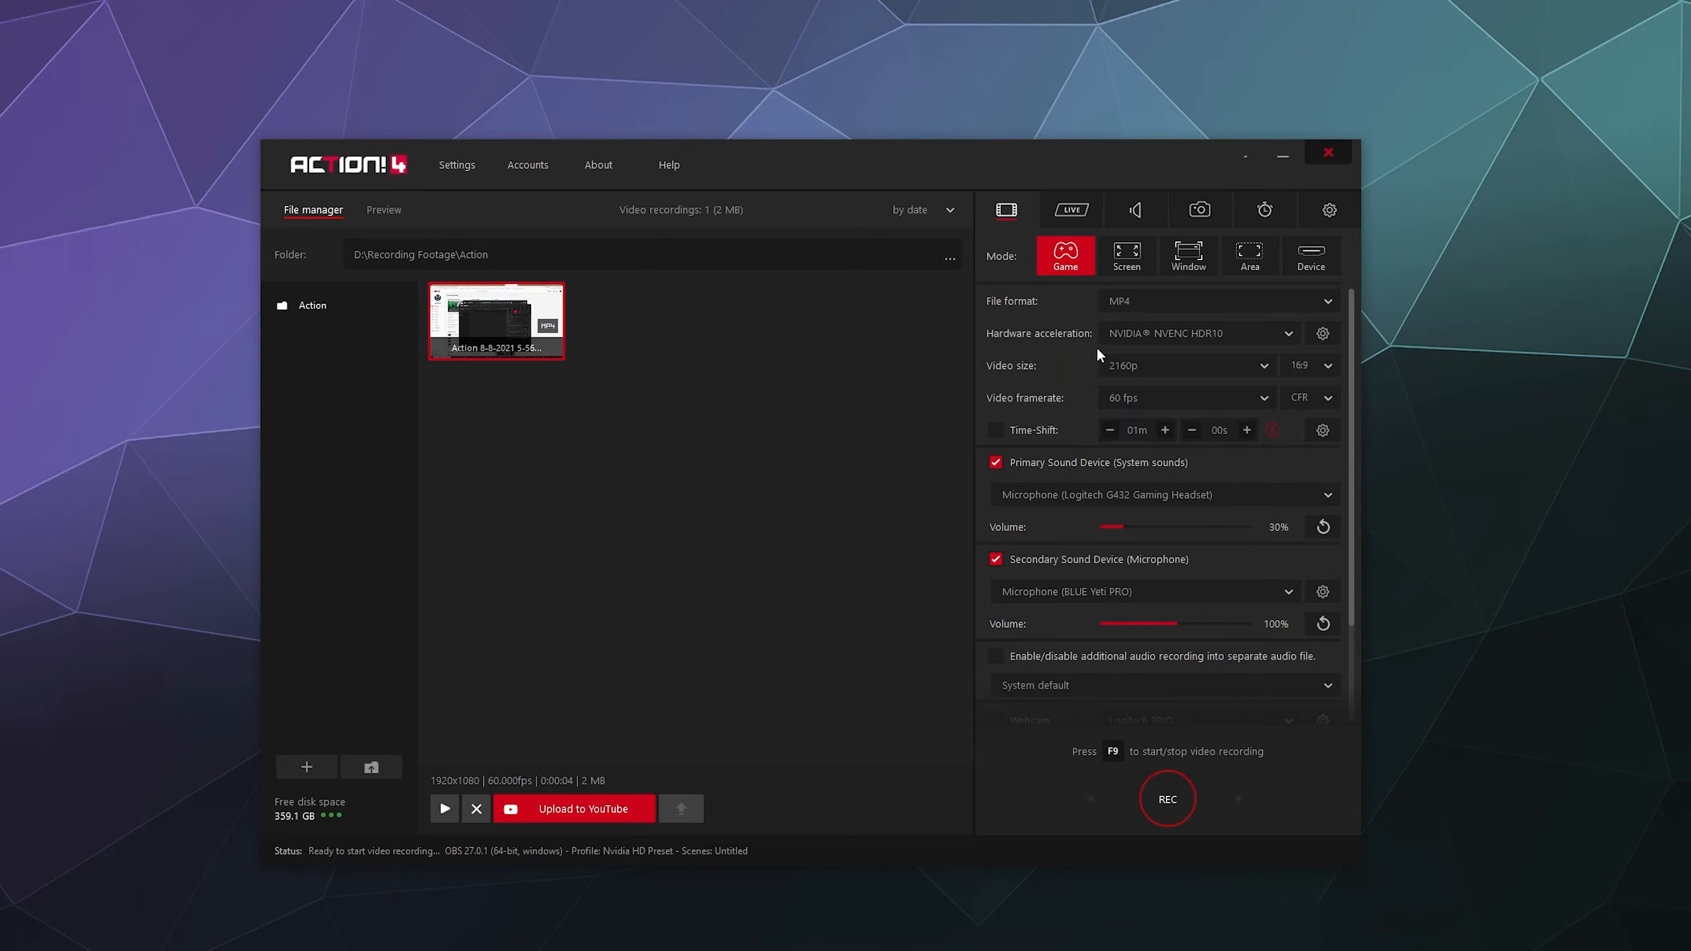
{"action": "left_click", "coordinate": [1121, 400]}
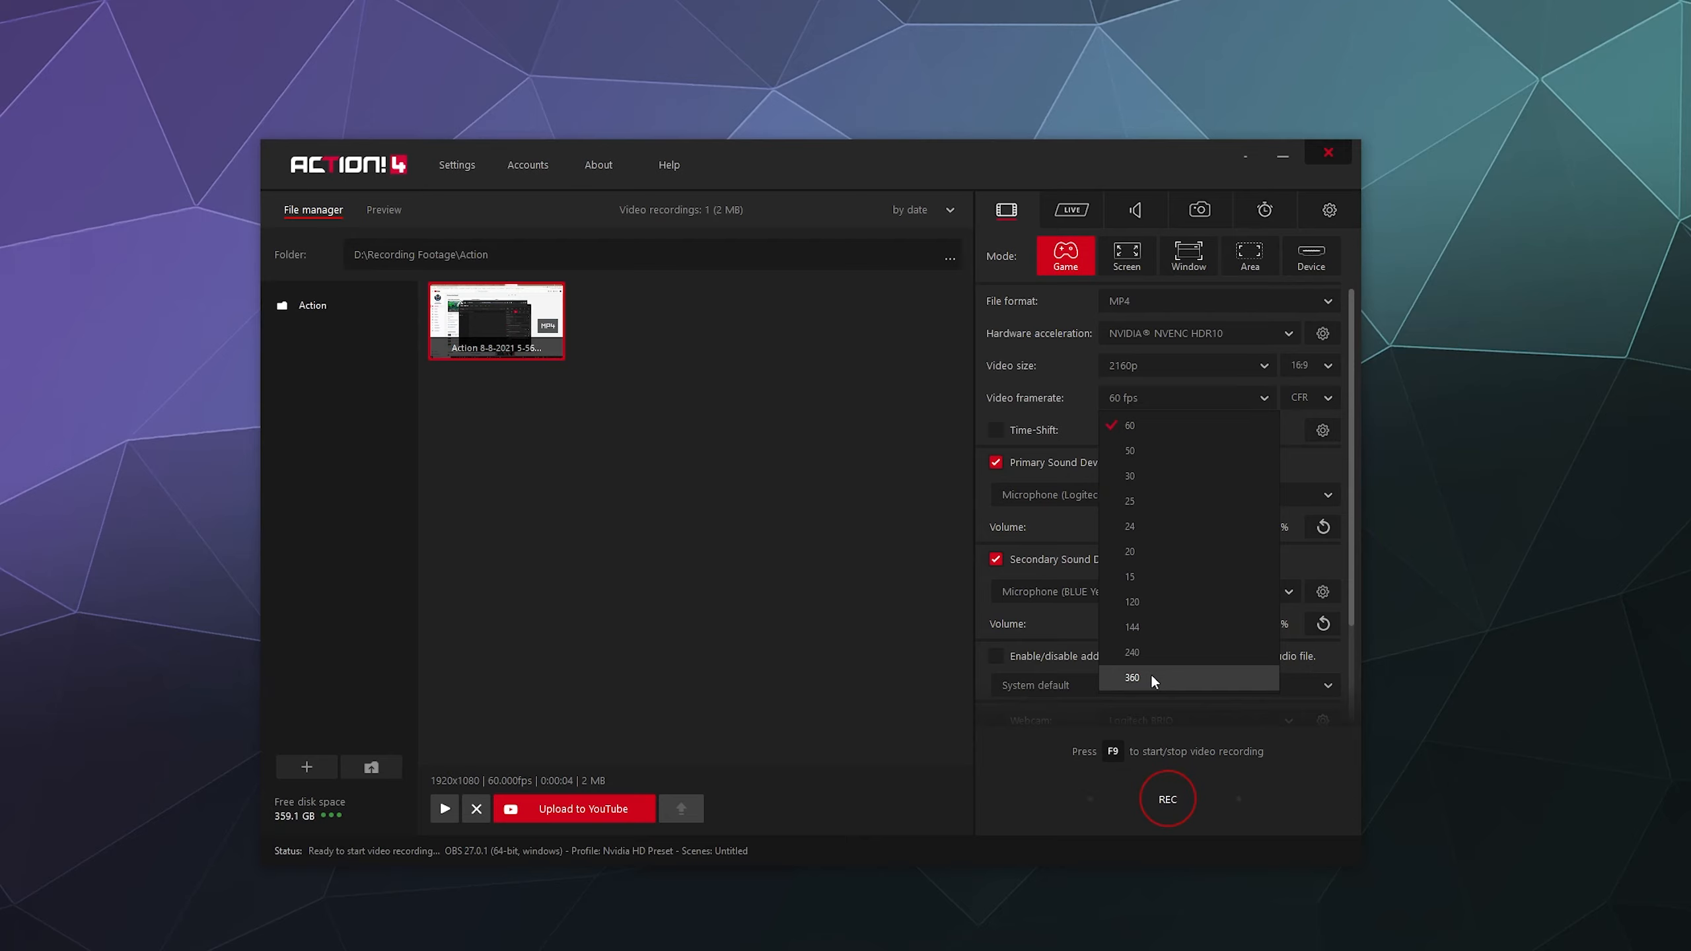
{"action": "left_click", "coordinate": [1084, 430]}
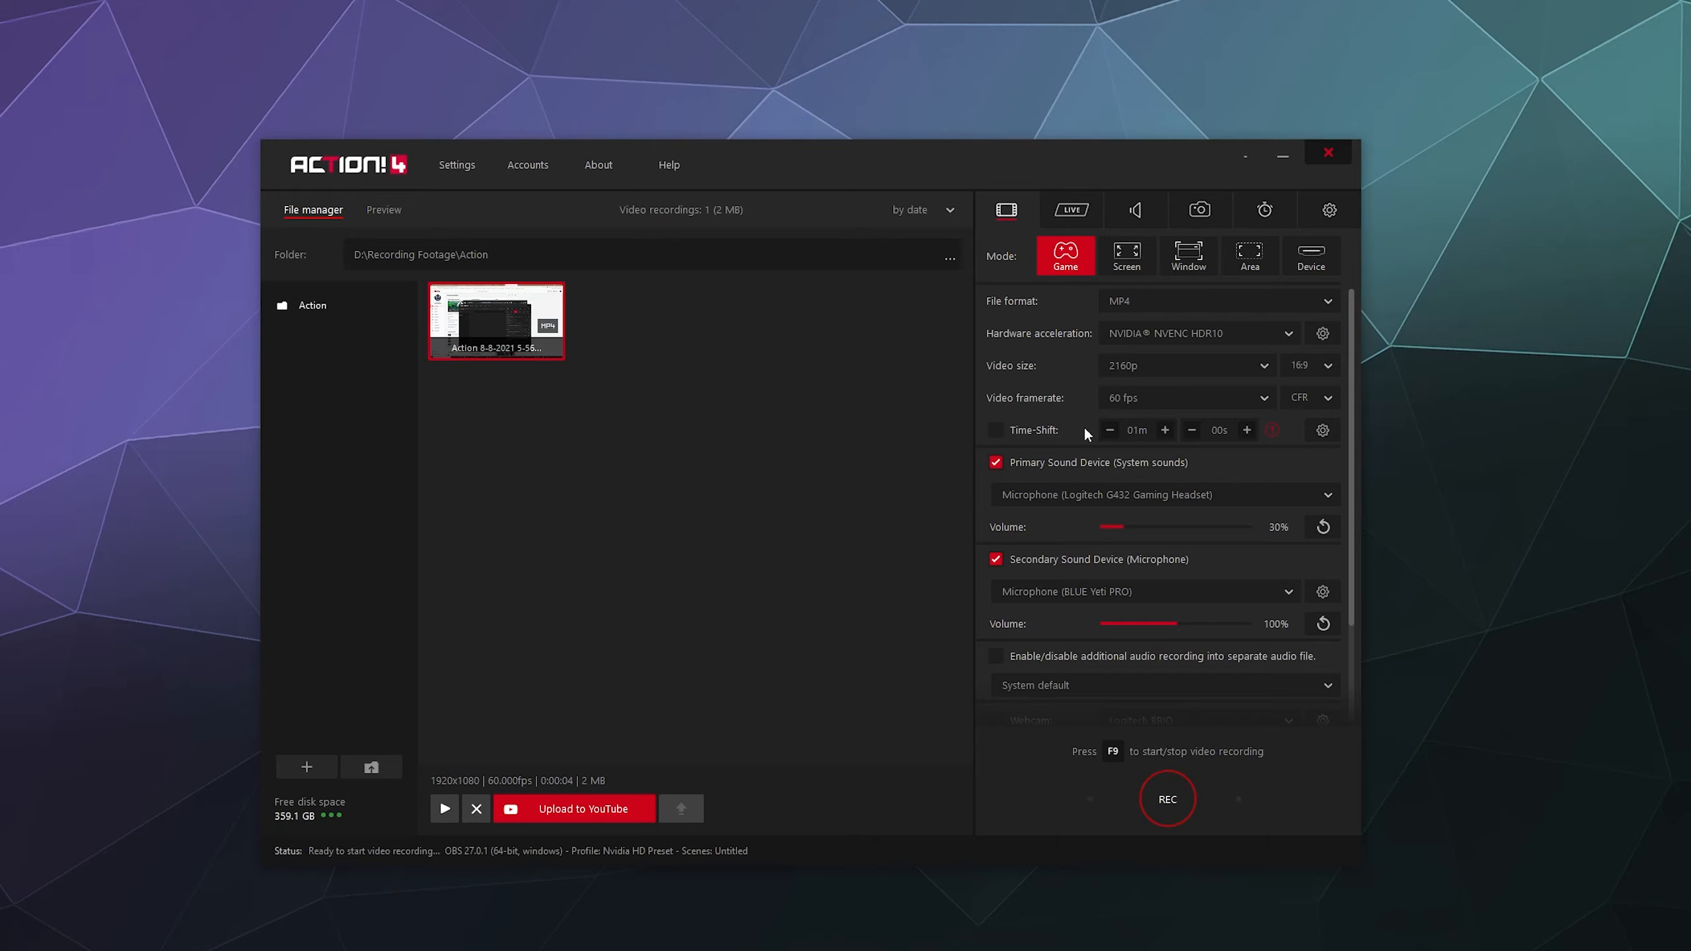
{"action": "left_click", "coordinate": [1183, 394]}
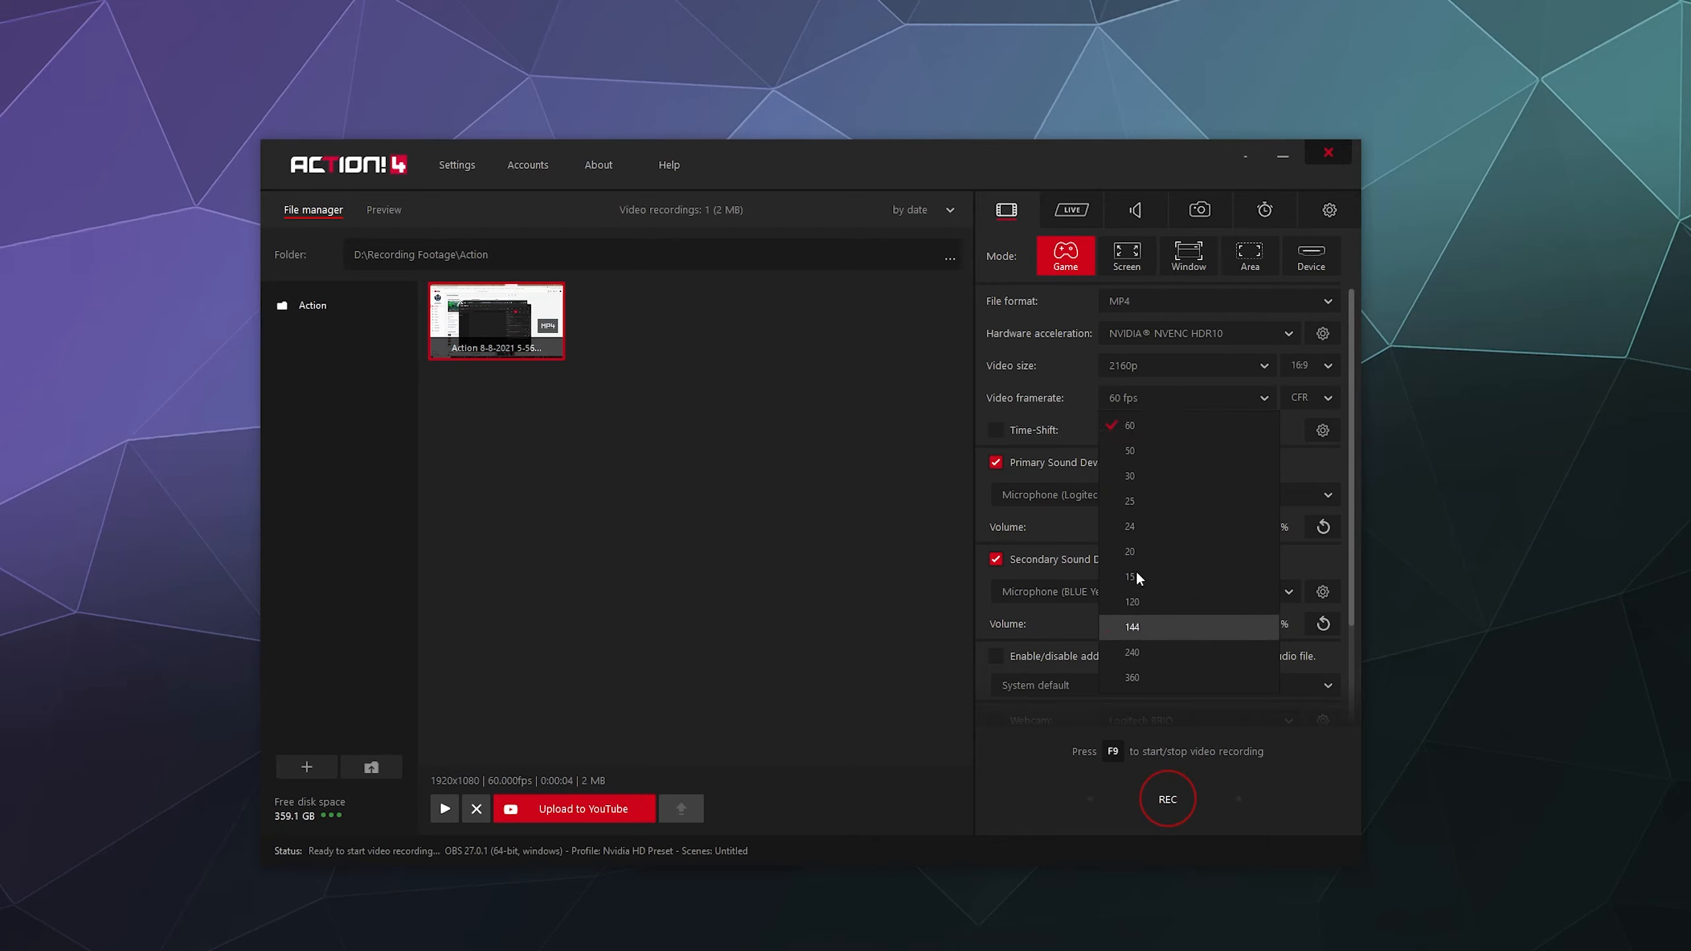
{"action": "left_click", "coordinate": [1085, 410]}
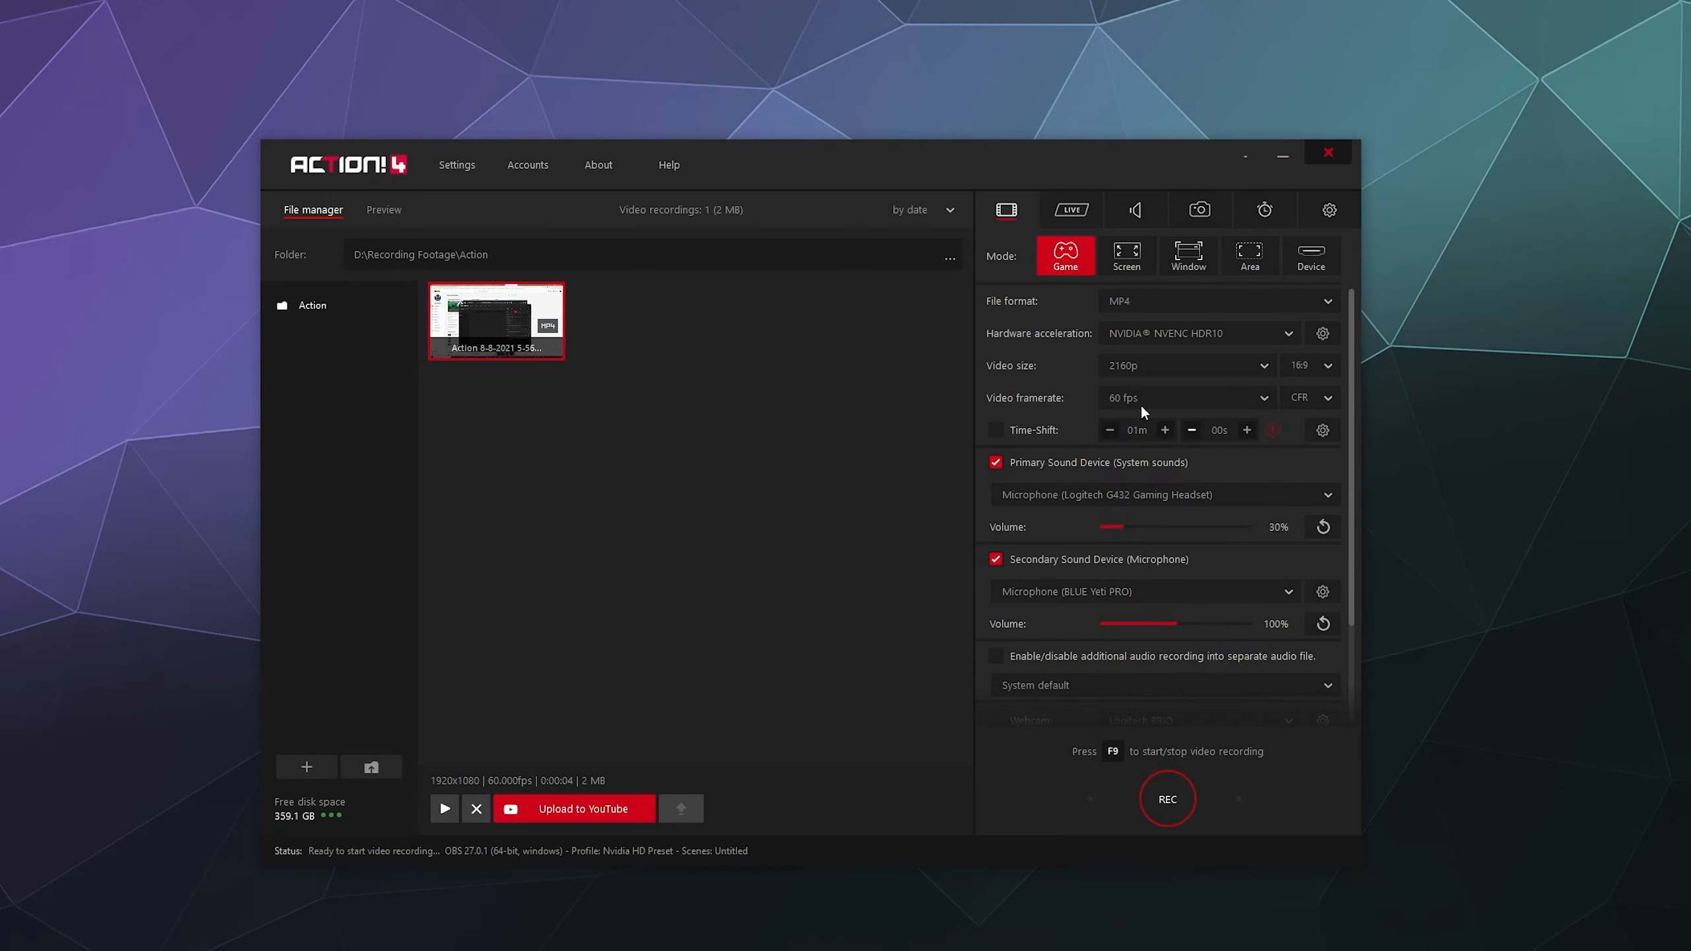
- Switch the recording's framerate mode to Variable Frame Rate and back to Constant Frame Rate
{"action": "left_click", "coordinate": [1288, 402]}
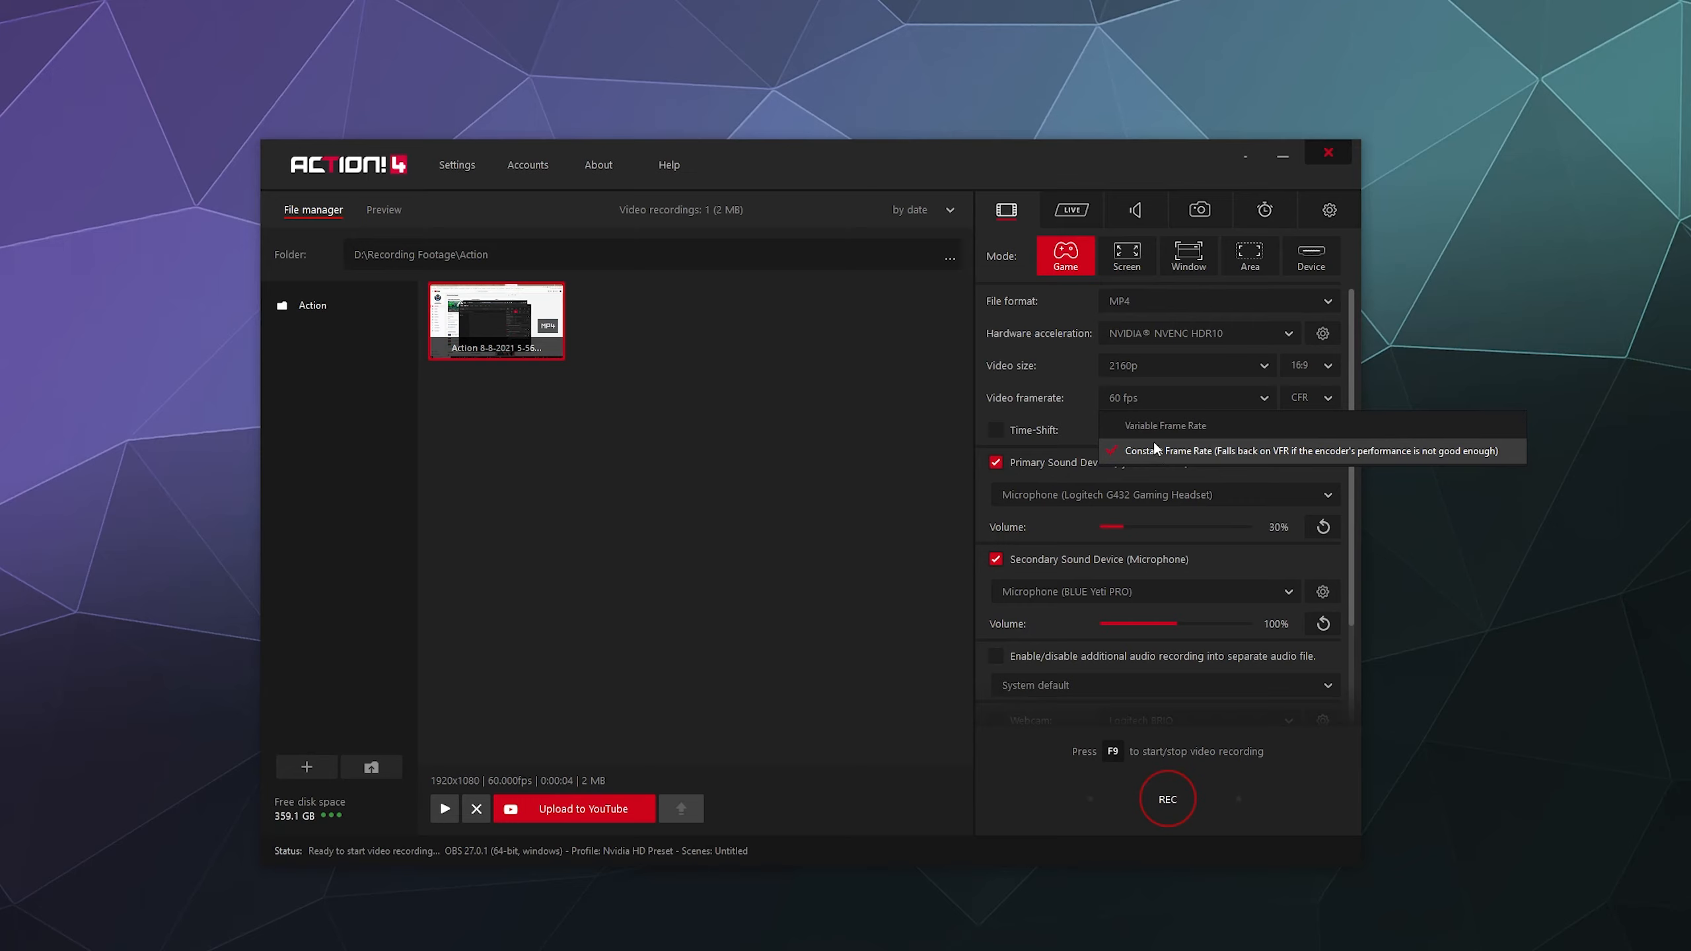
{"action": "left_click", "coordinate": [1144, 424]}
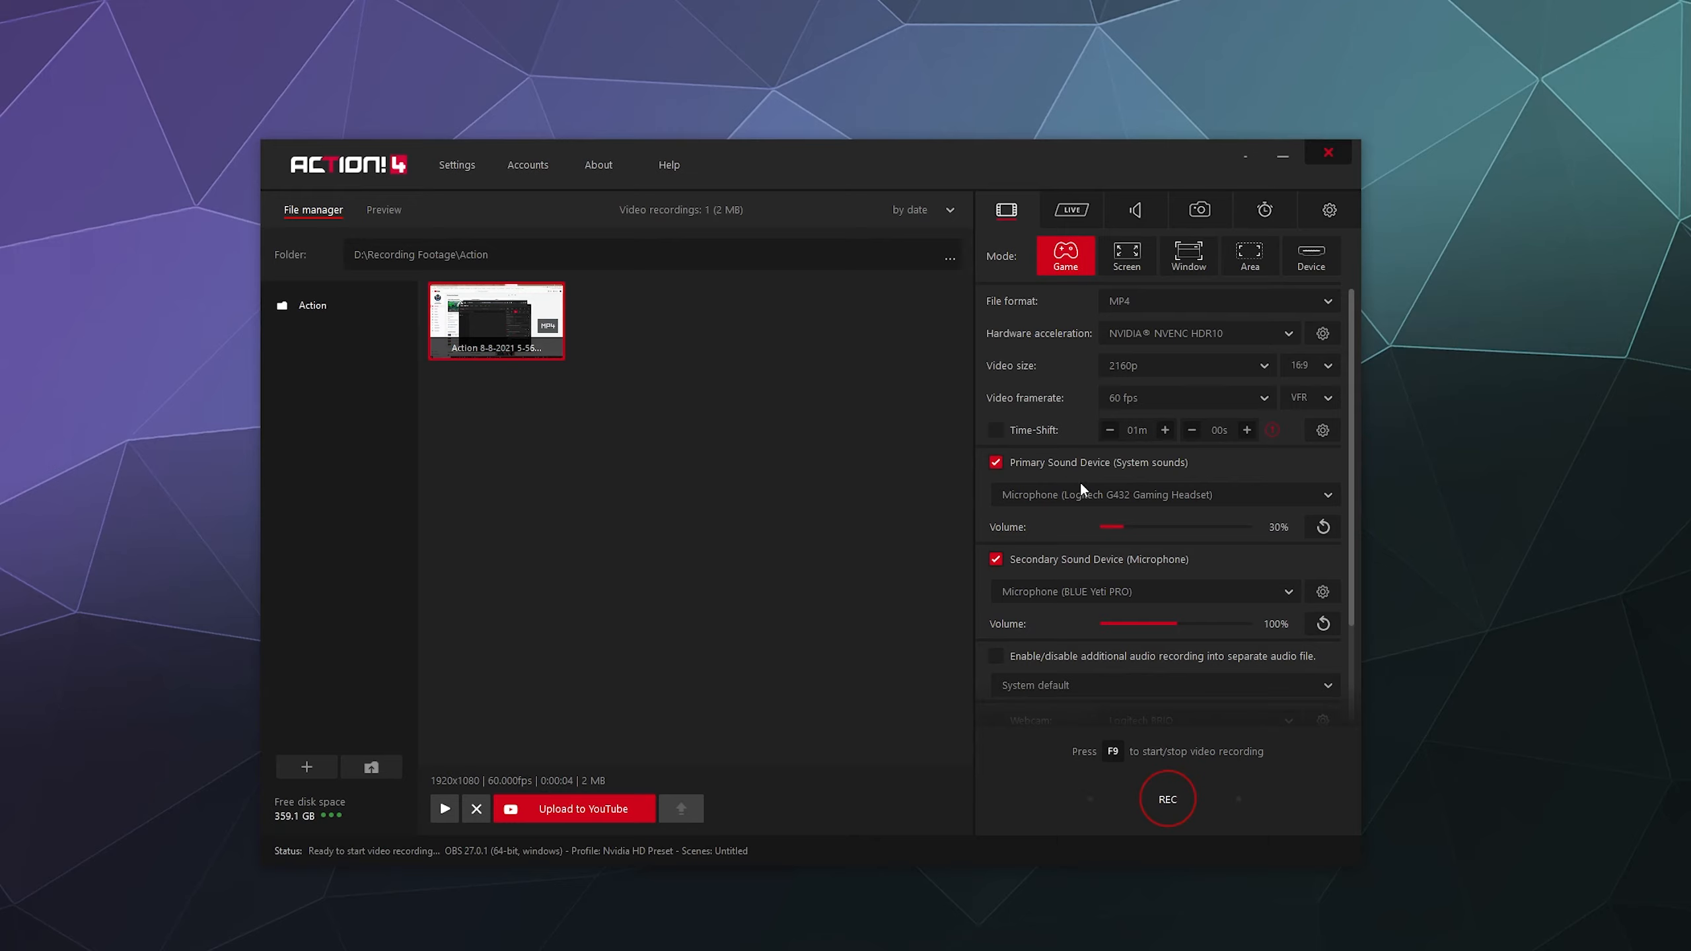
{"action": "left_click", "coordinate": [1312, 394]}
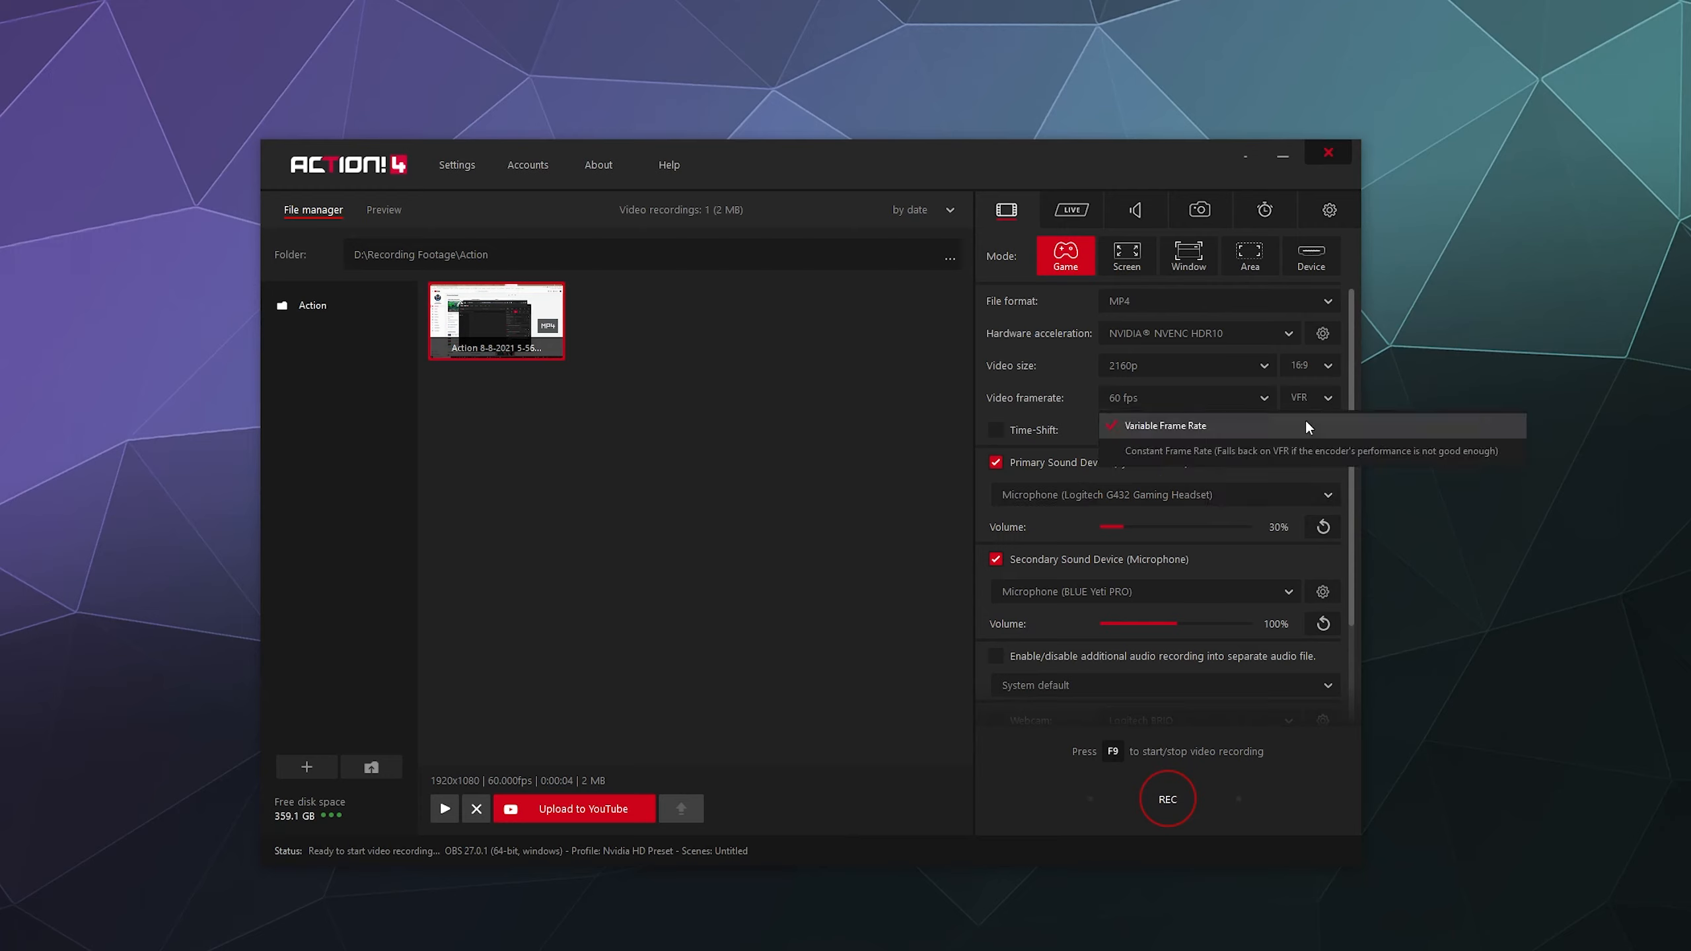
{"action": "left_click", "coordinate": [1231, 450]}
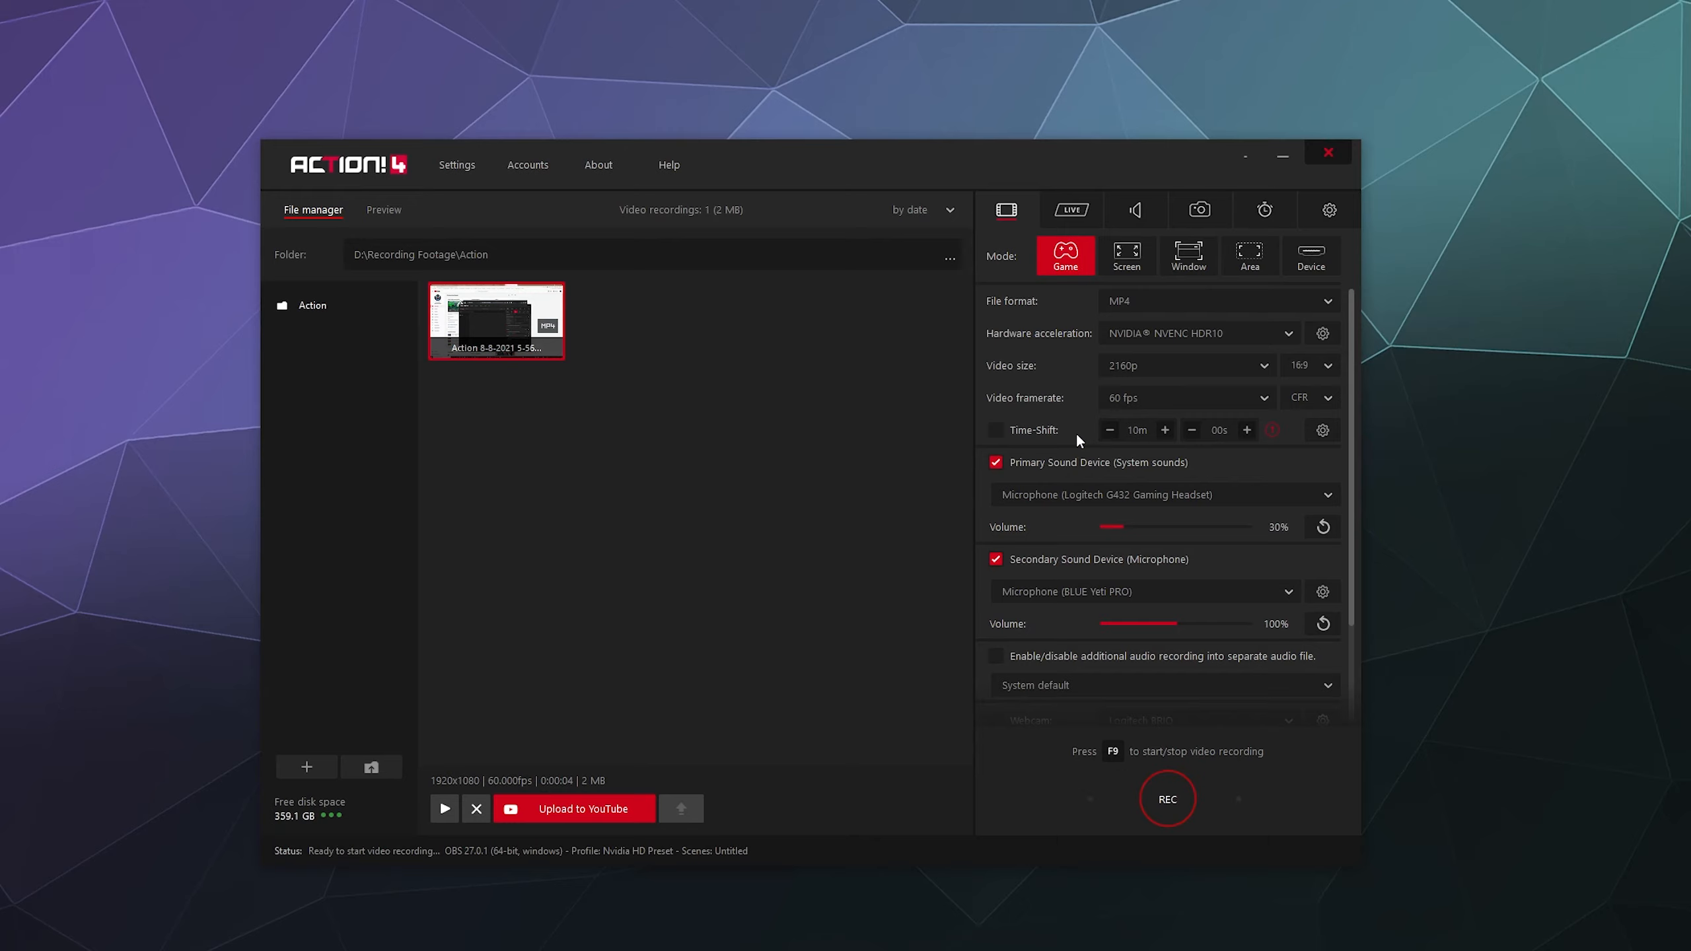
- Enable Time-Shift and open its settings
{"action": "left_click", "coordinate": [1025, 426]}
{"action": "left_click", "coordinate": [1323, 429]}
{"action": "left_click_drag", "start_coordinate": [931, 407], "coordinate": [1218, 415]}
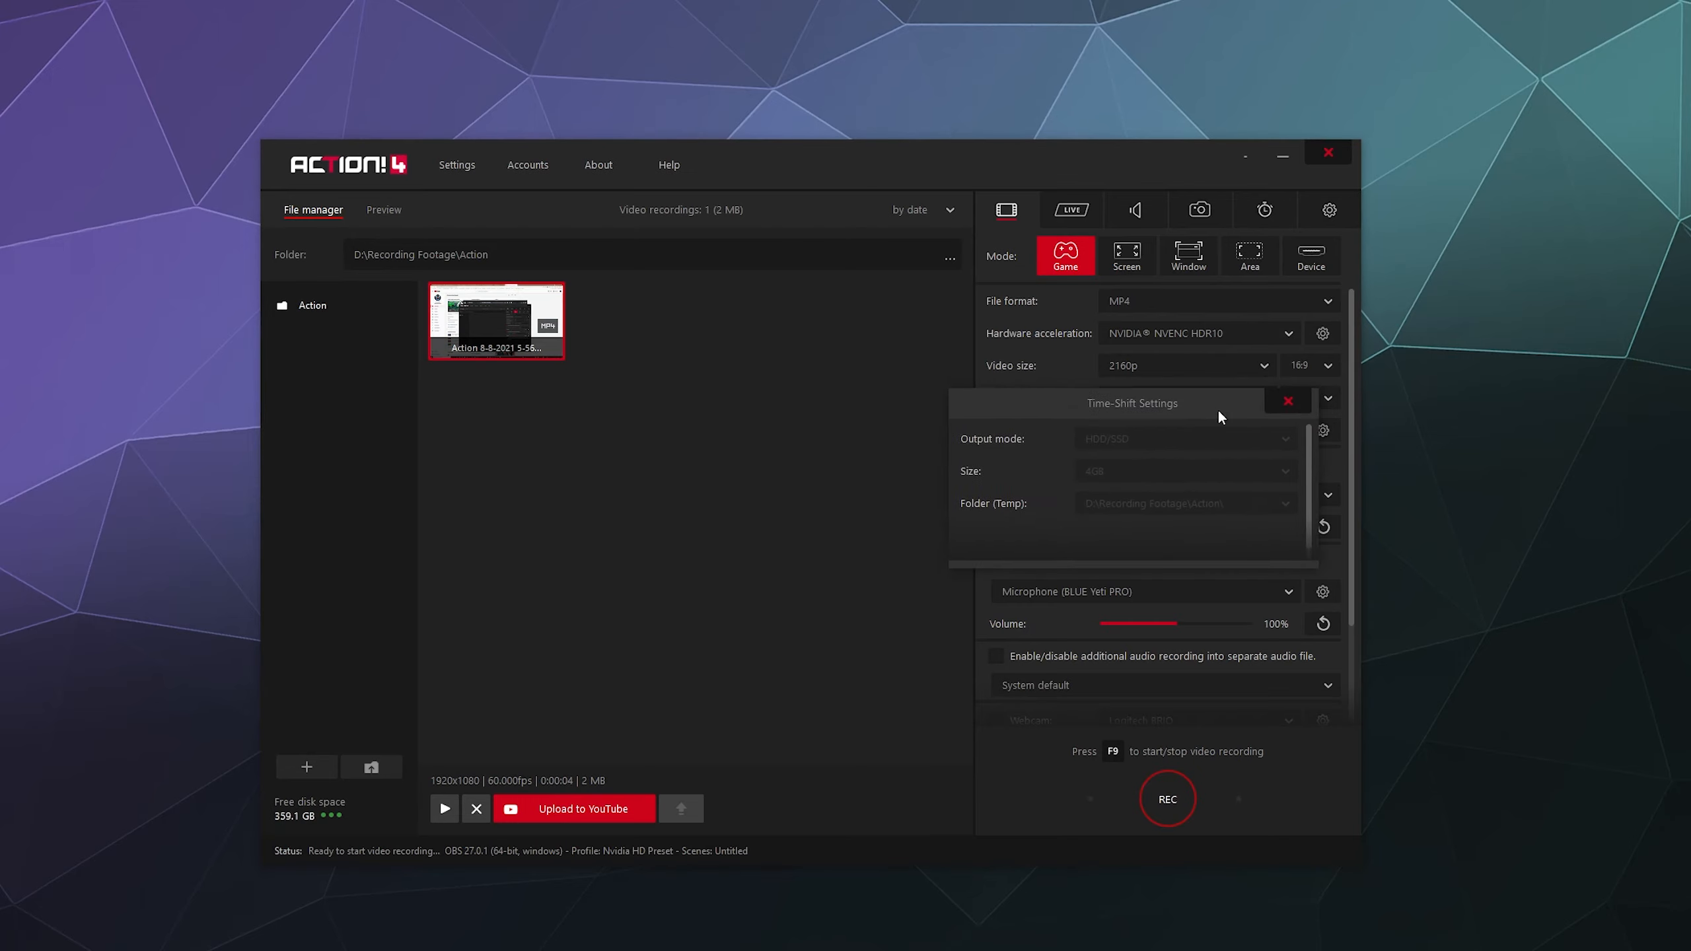
{"action": "left_click", "coordinate": [1286, 403]}
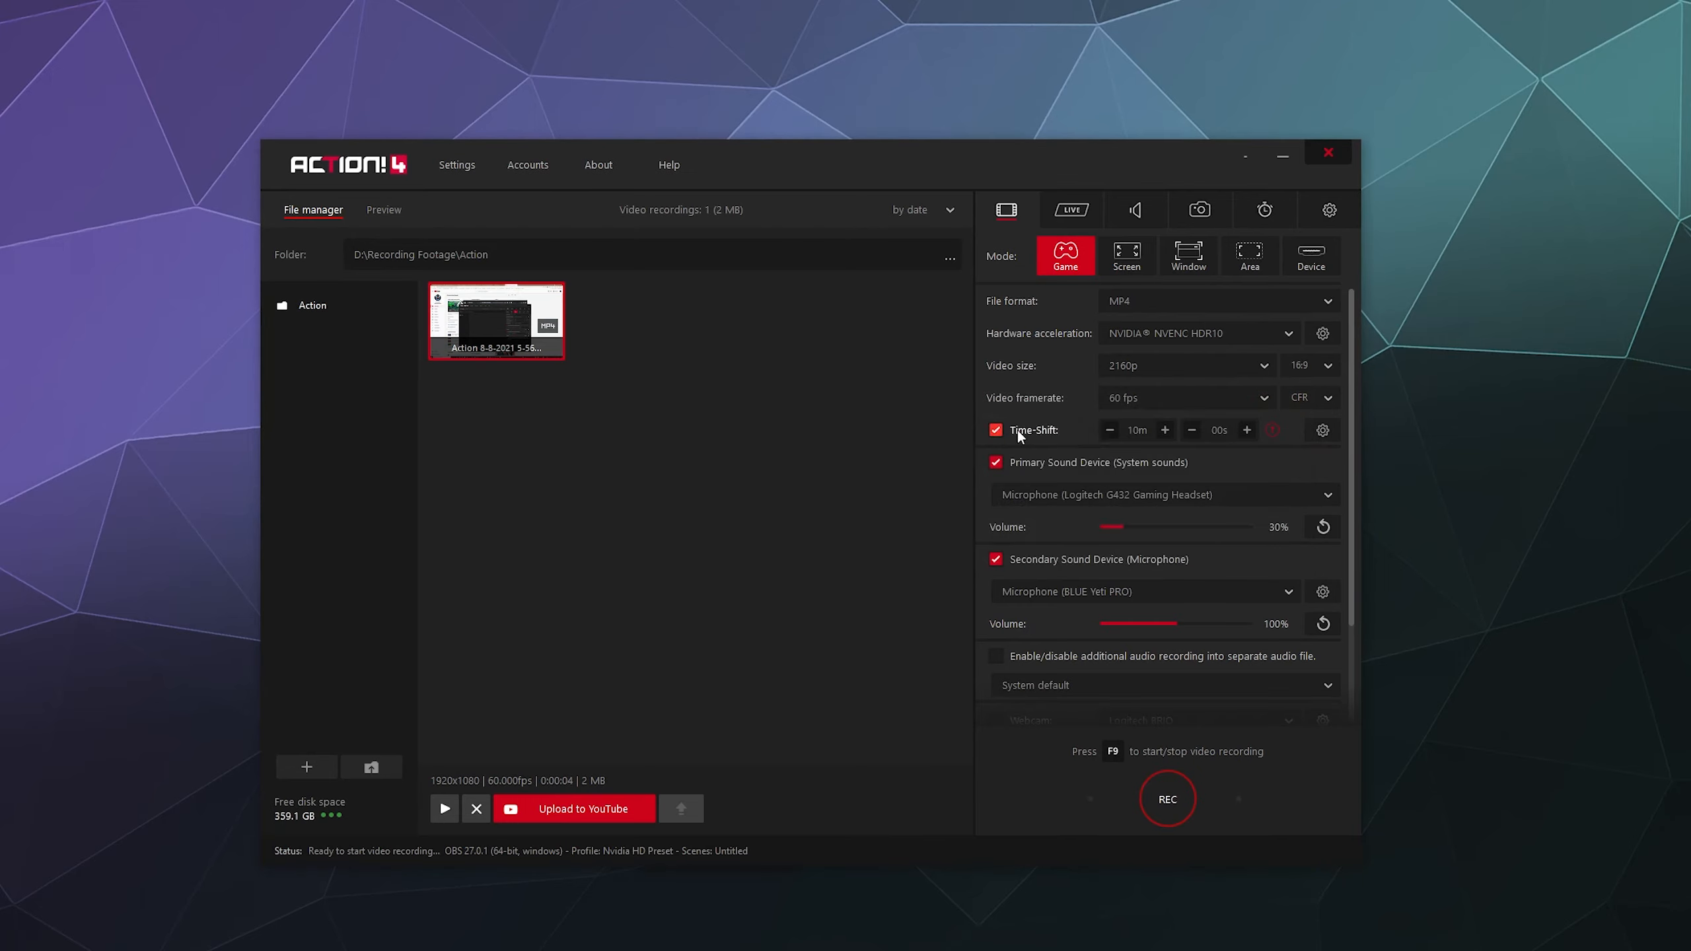
{"action": "left_click", "coordinate": [1323, 430]}
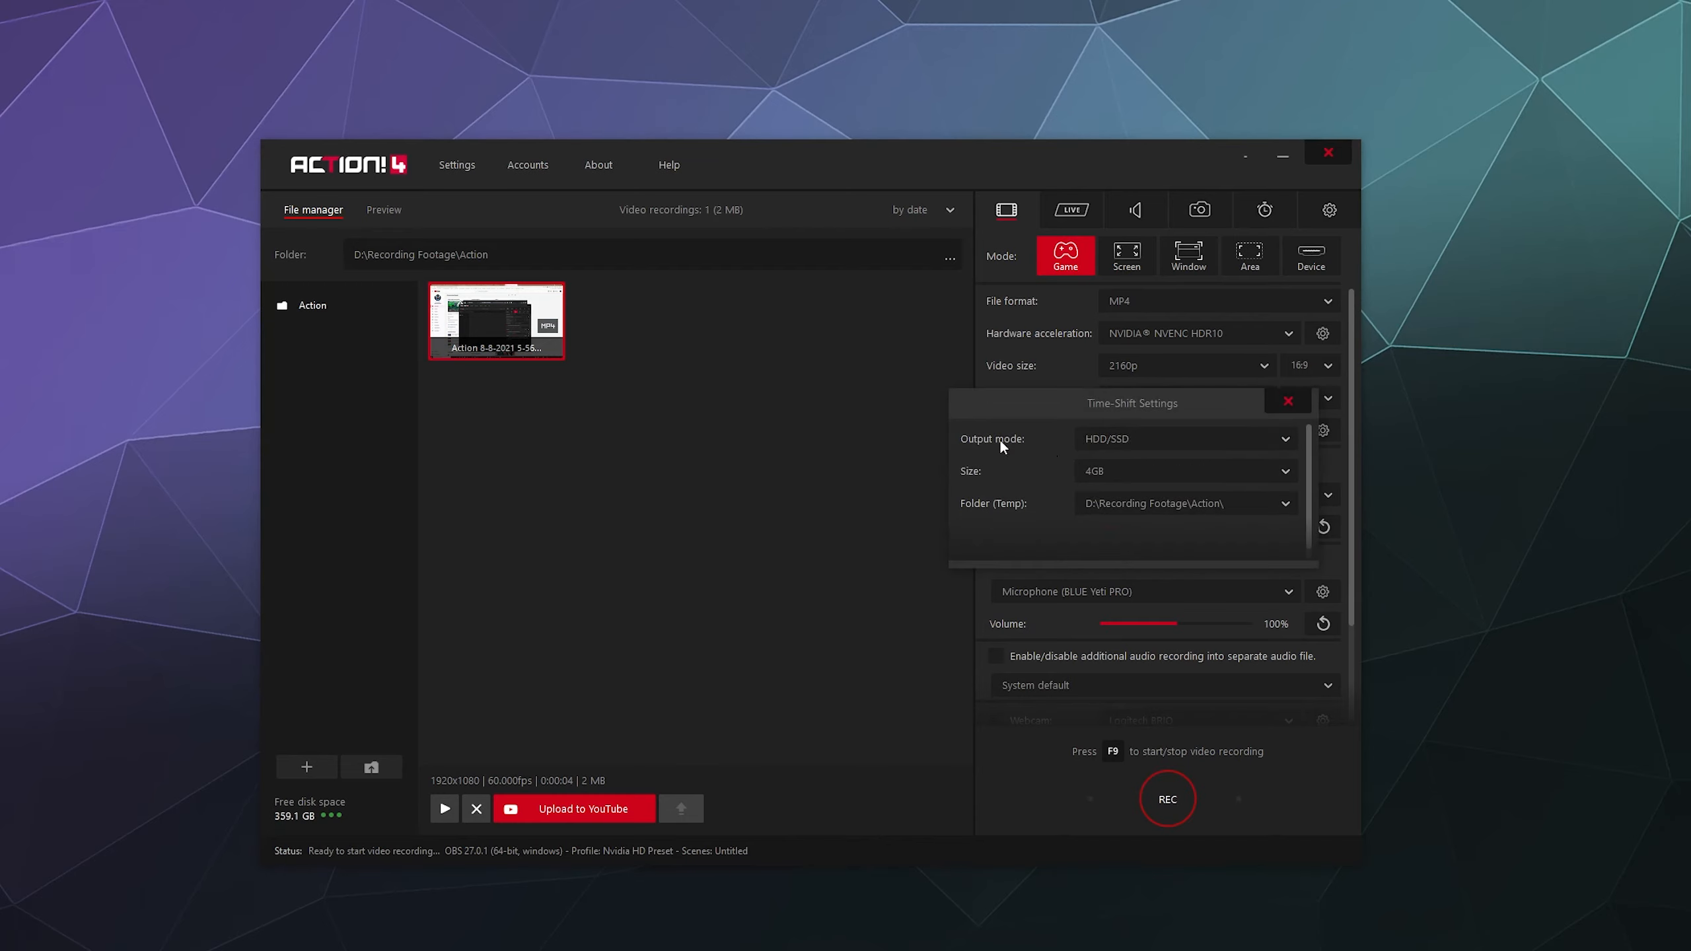
- Review the Time-Shift output mode, size and temporary folder choices, keeping HDD/SSD and 4GB, and close the settings
{"action": "left_click", "coordinate": [1131, 438]}
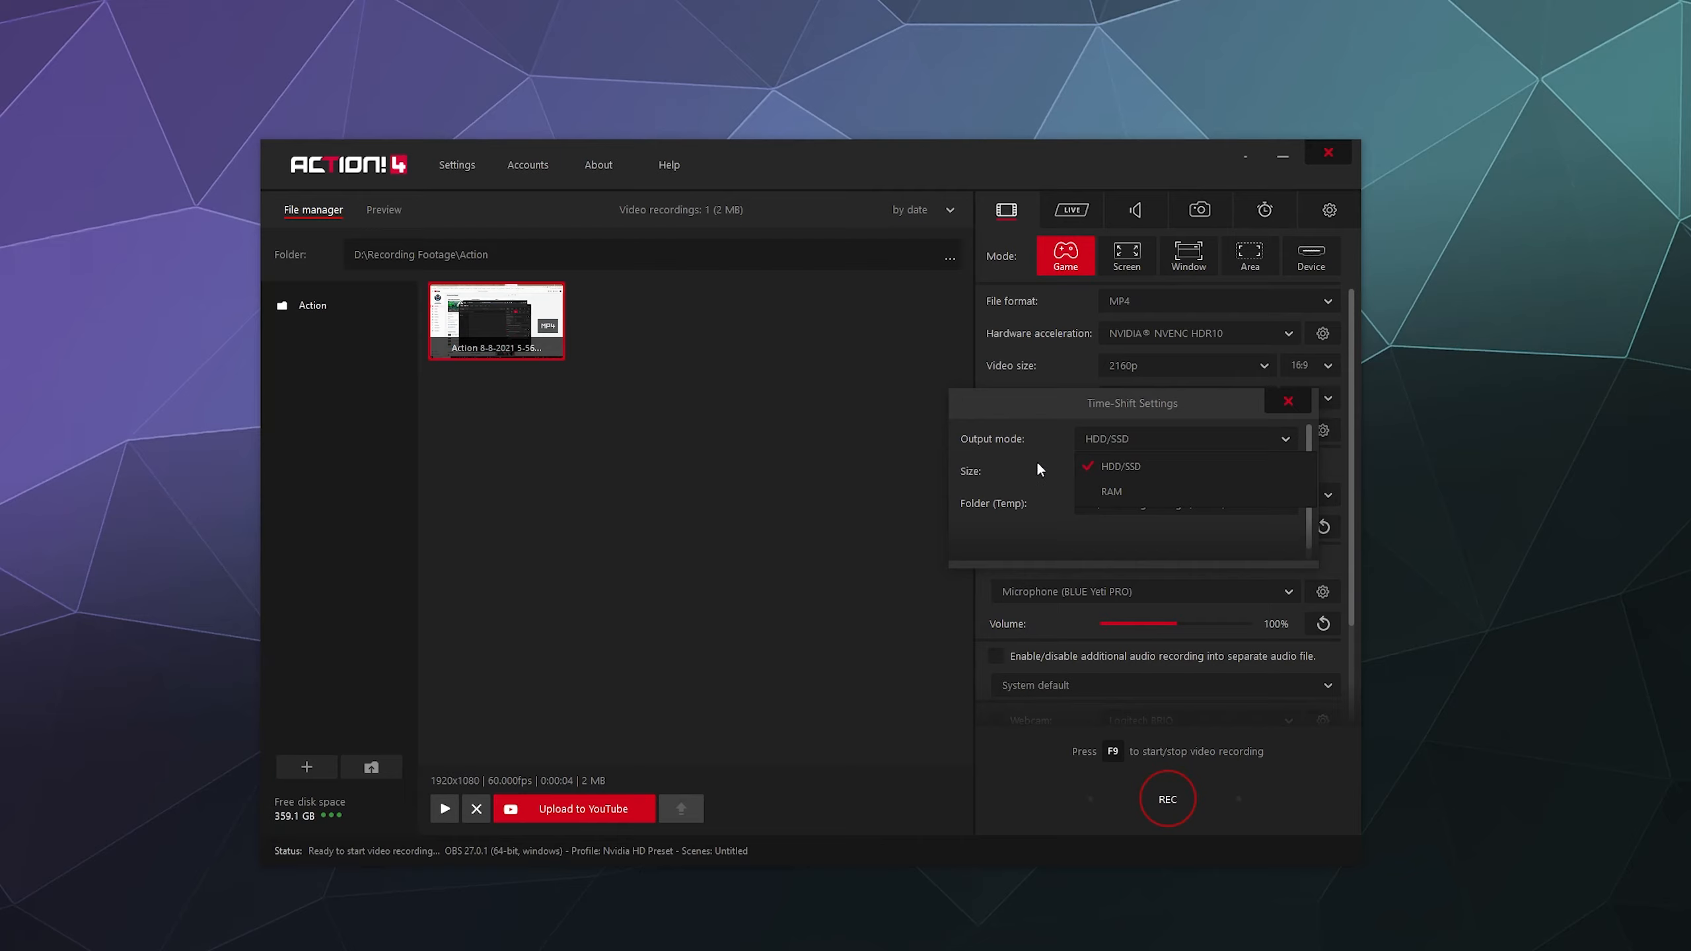
{"action": "left_click", "coordinate": [1175, 466]}
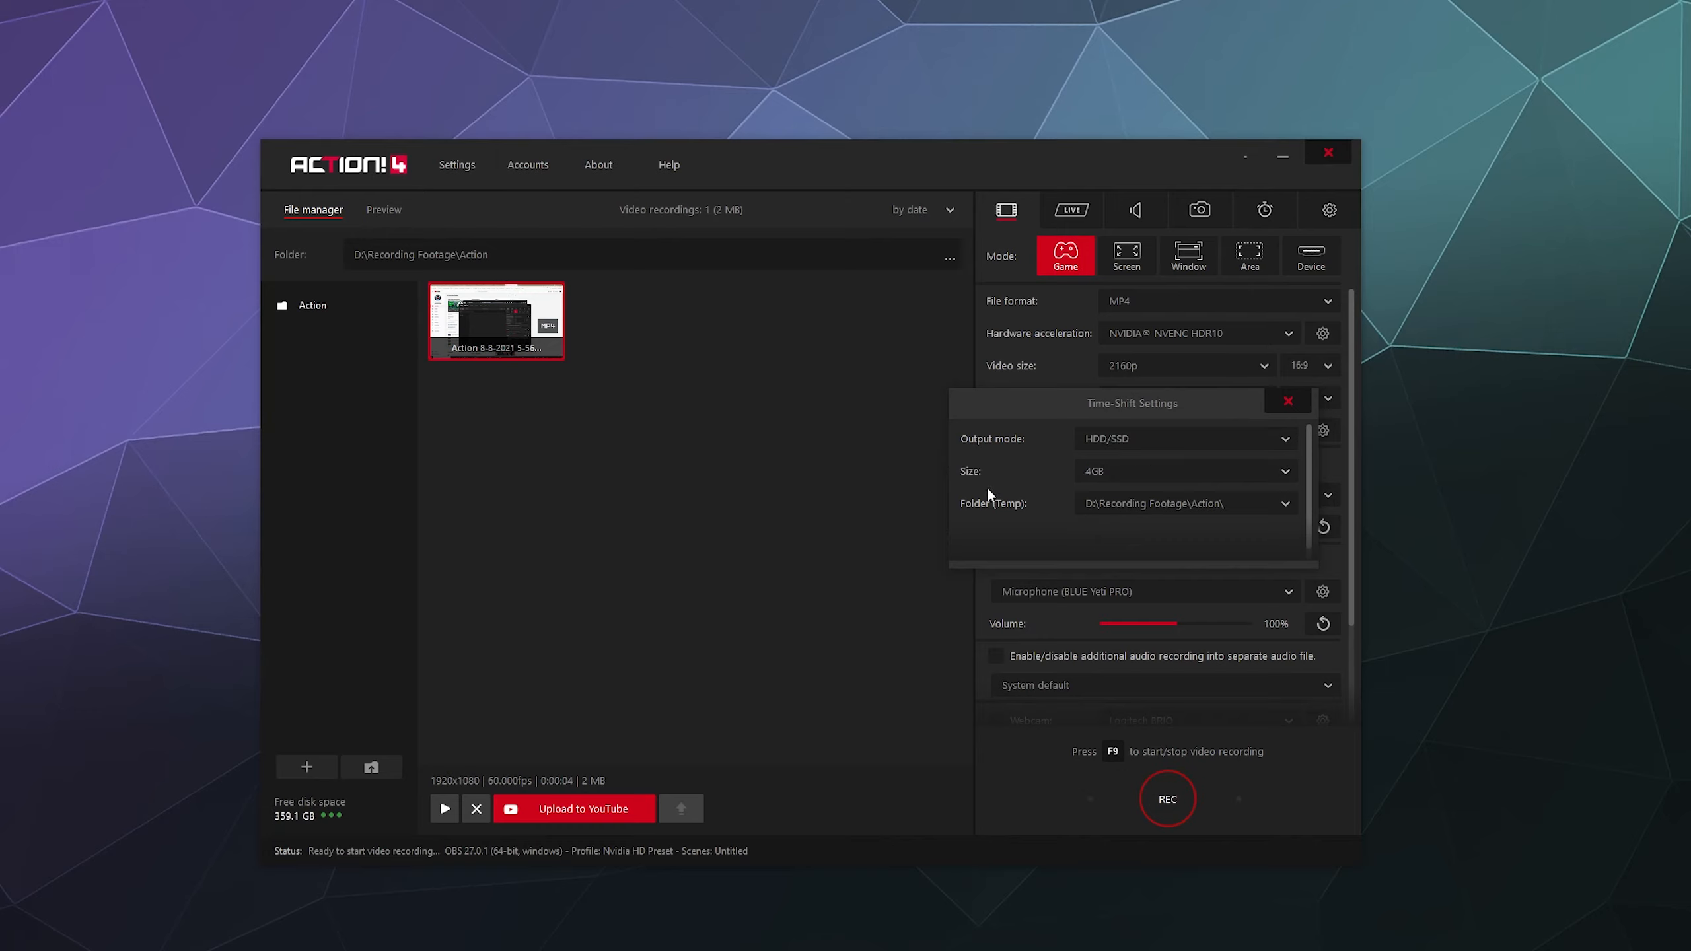
{"action": "left_click", "coordinate": [1105, 471]}
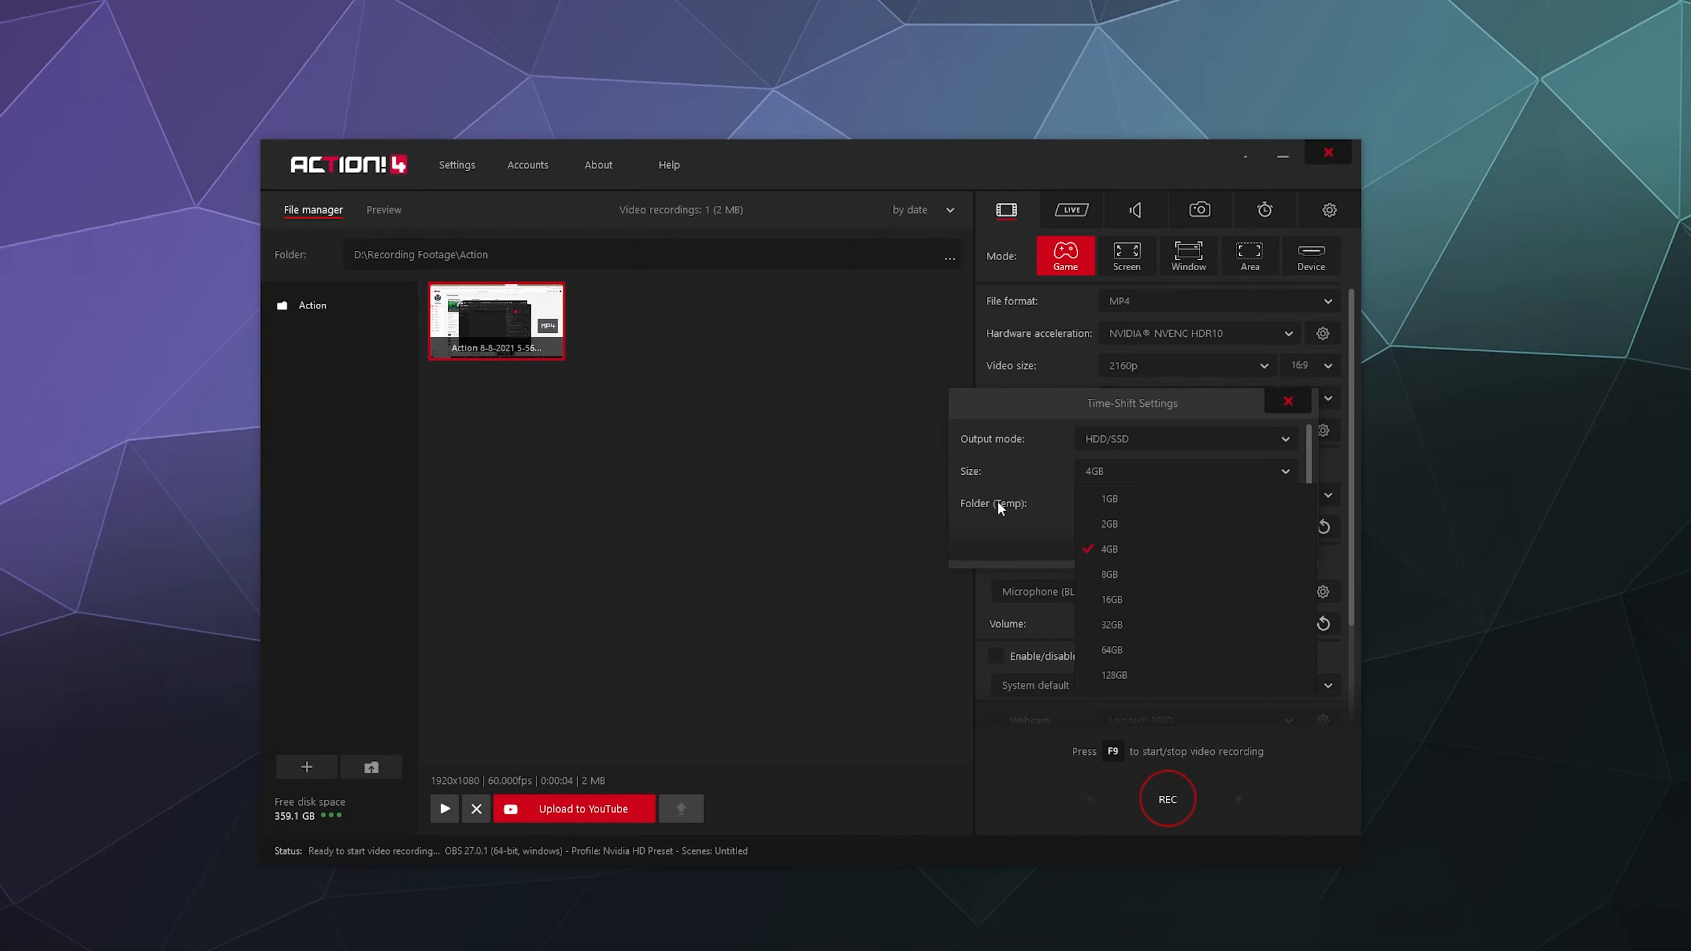
{"action": "left_click", "coordinate": [1242, 548]}
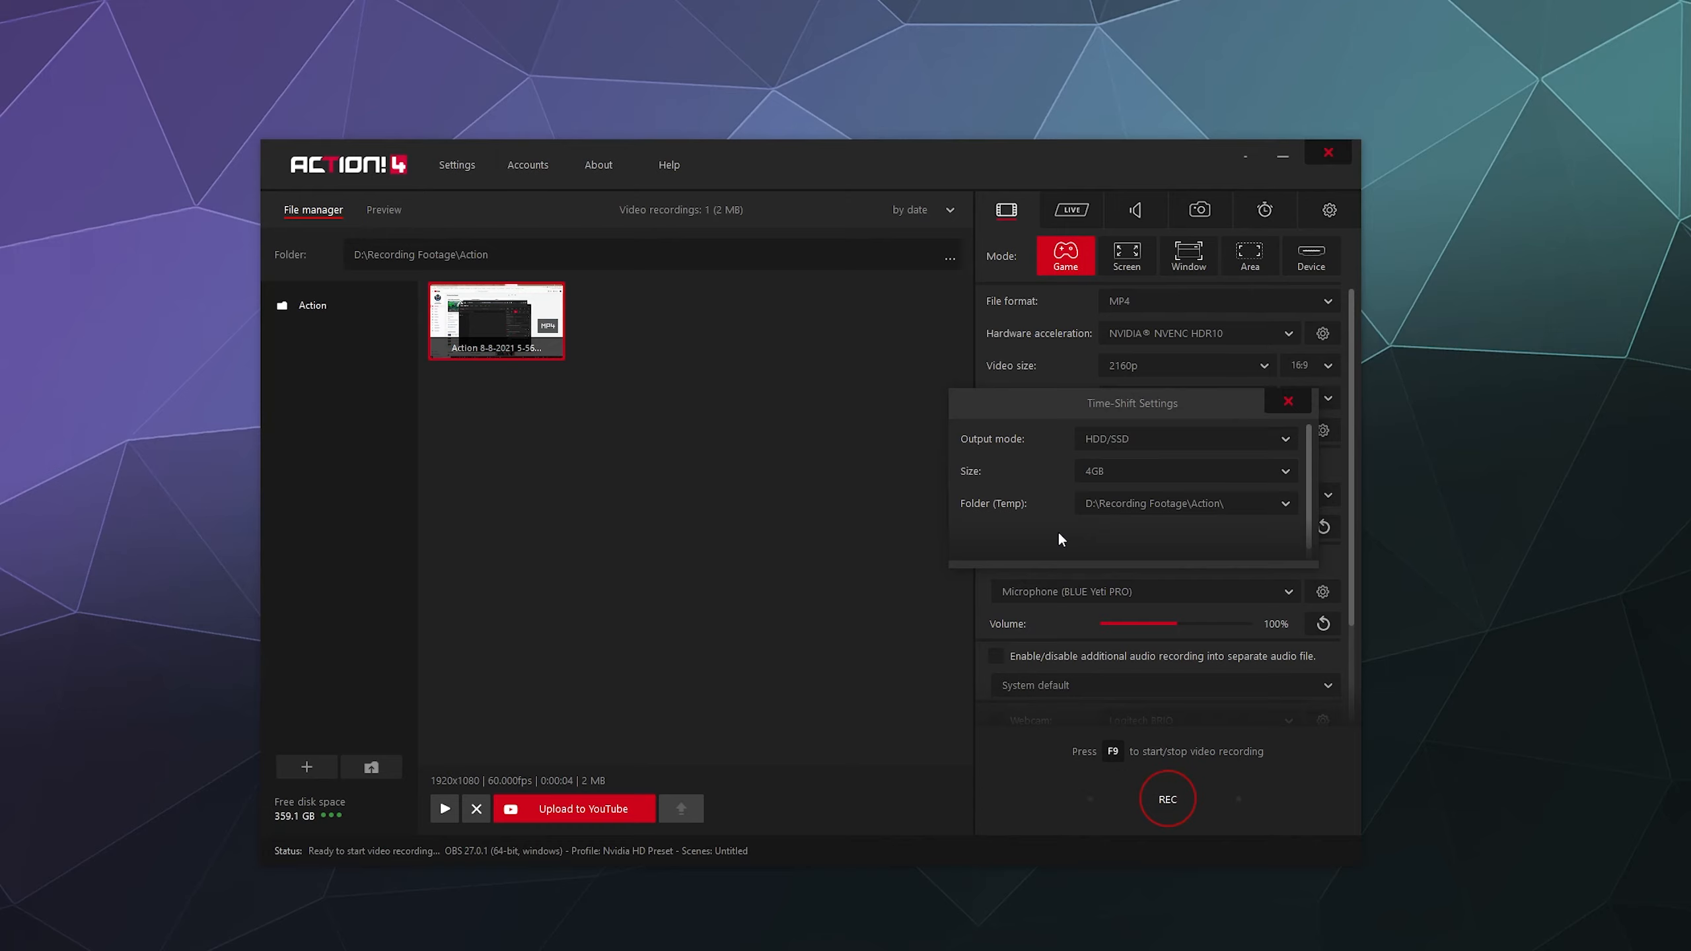
{"action": "left_click", "coordinate": [1115, 470]}
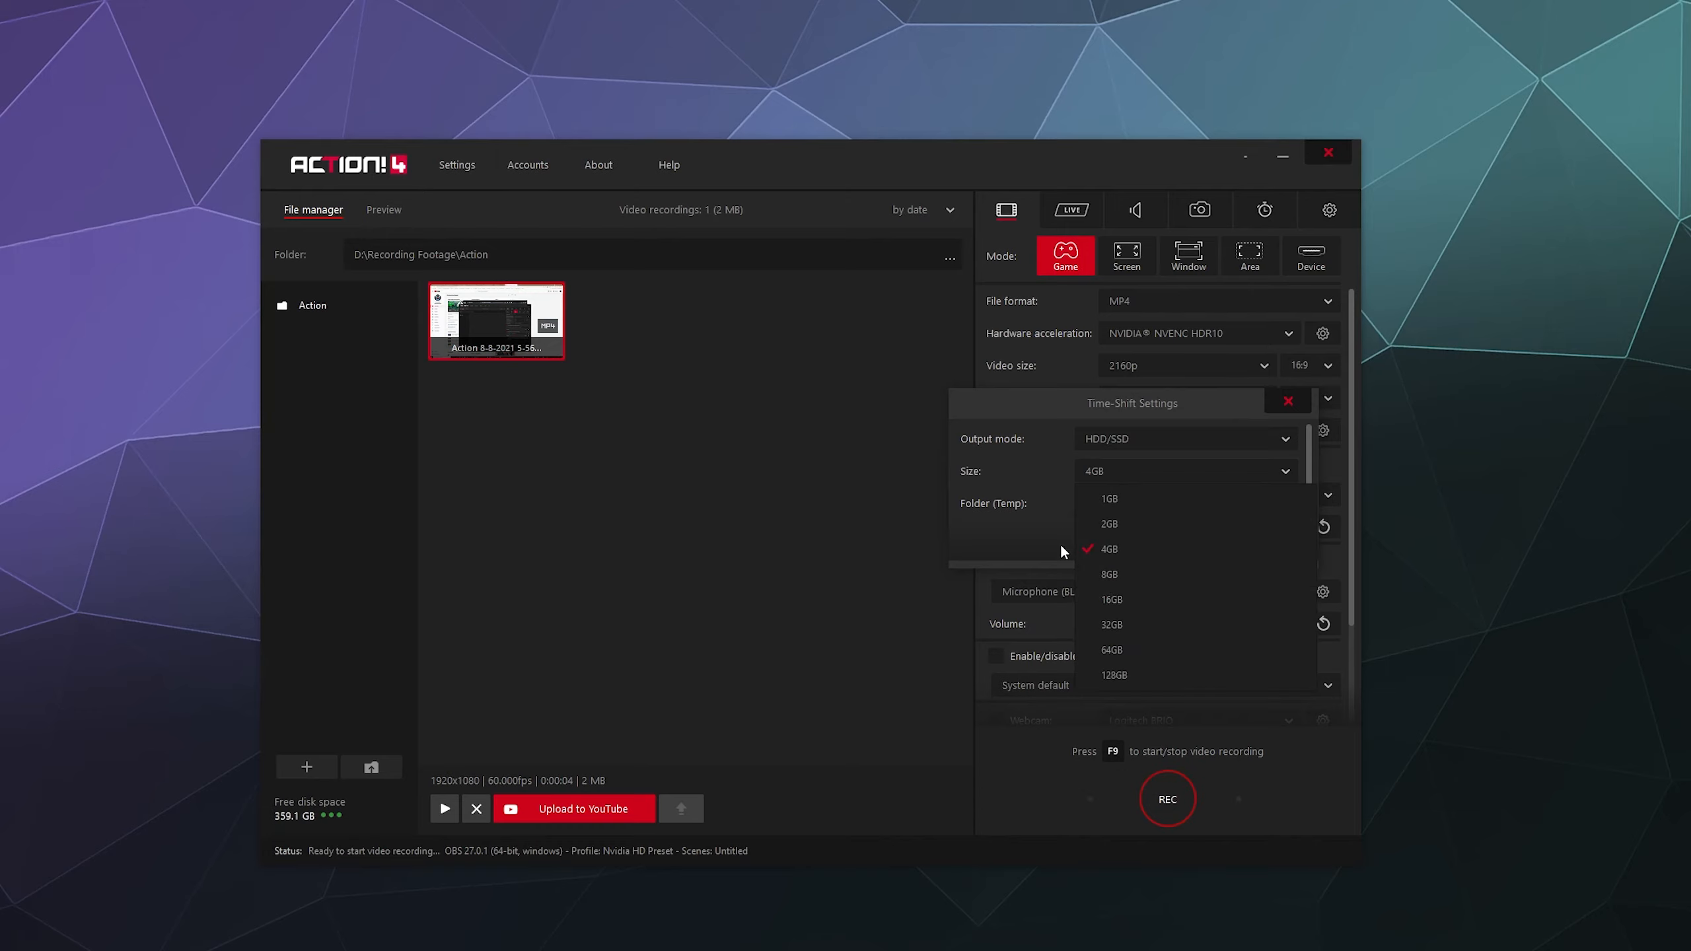
{"action": "left_click", "coordinate": [1025, 514]}
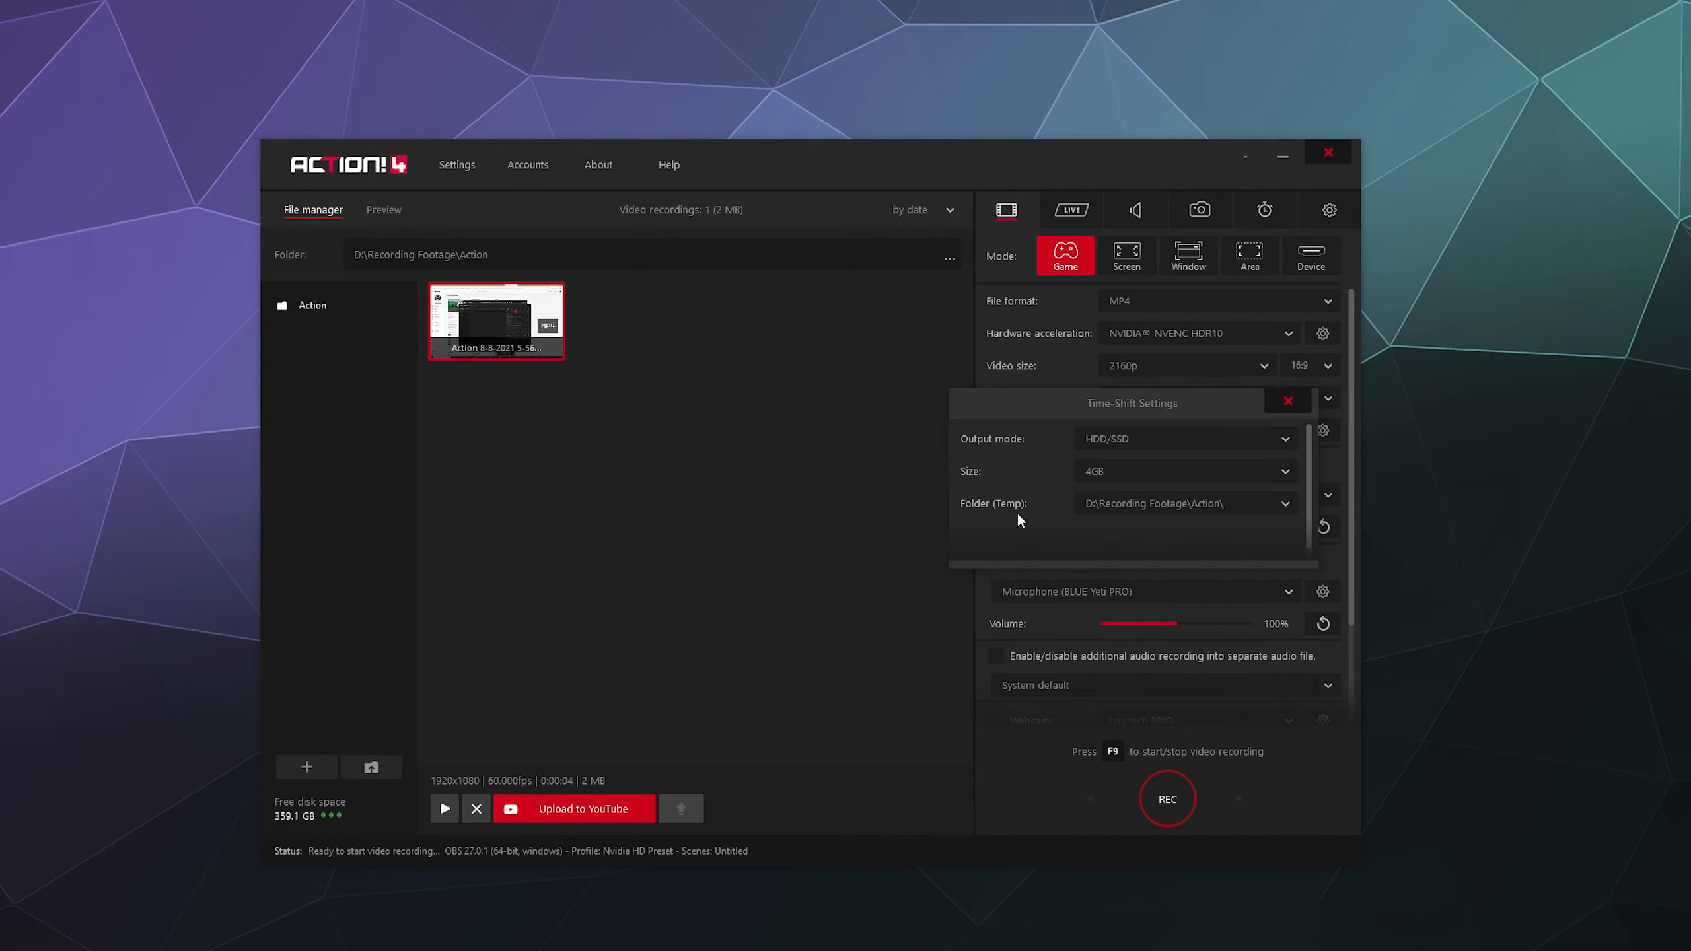
{"action": "left_click", "coordinate": [1110, 502]}
{"action": "left_click", "coordinate": [1289, 401]}
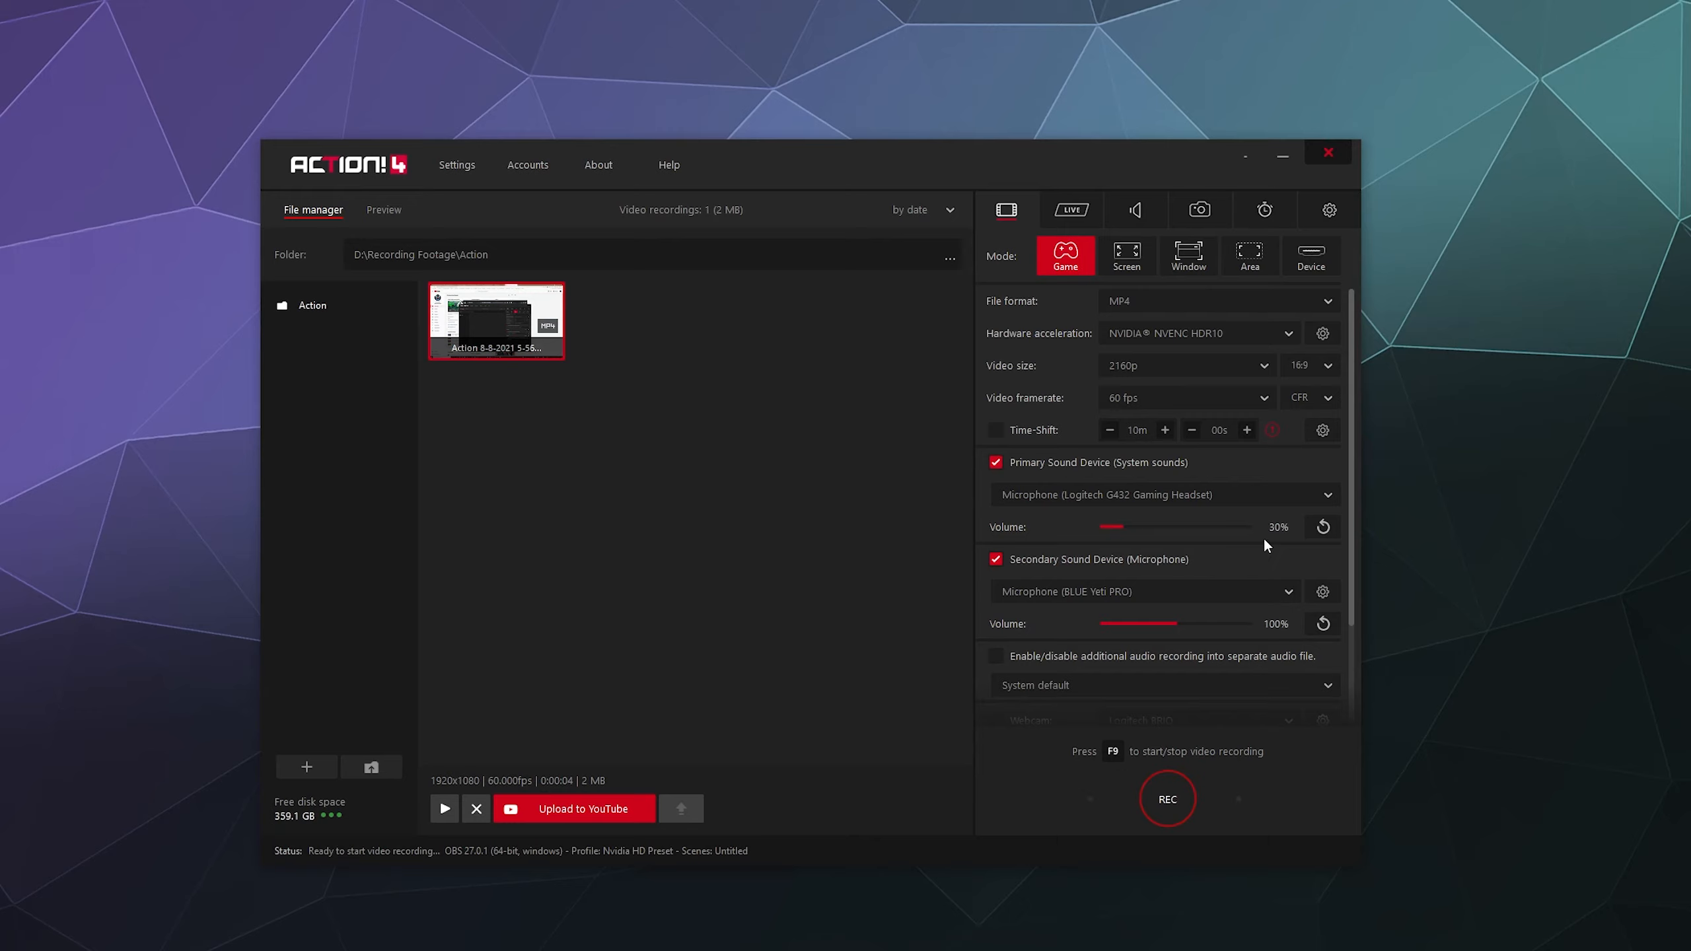
- Keep Microphone (Logitech G432 Gaming Headset) as the enabled primary sound device and reset its volume to 100%
{"action": "left_click", "coordinate": [1247, 499]}
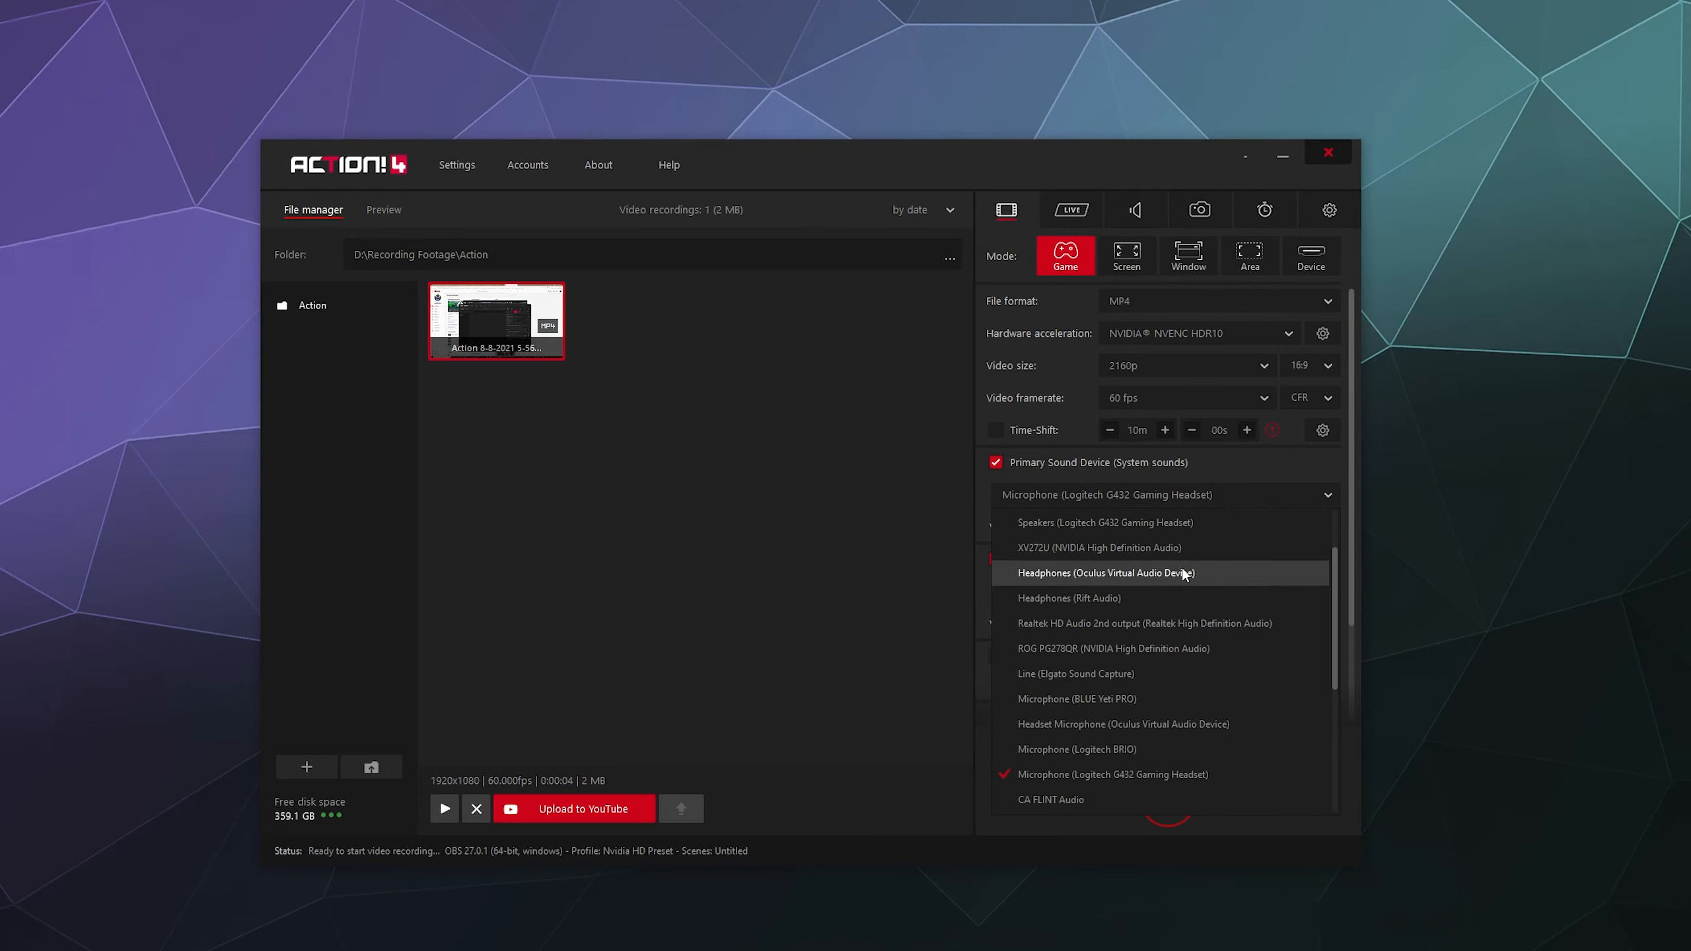
{"action": "left_click", "coordinate": [1153, 776]}
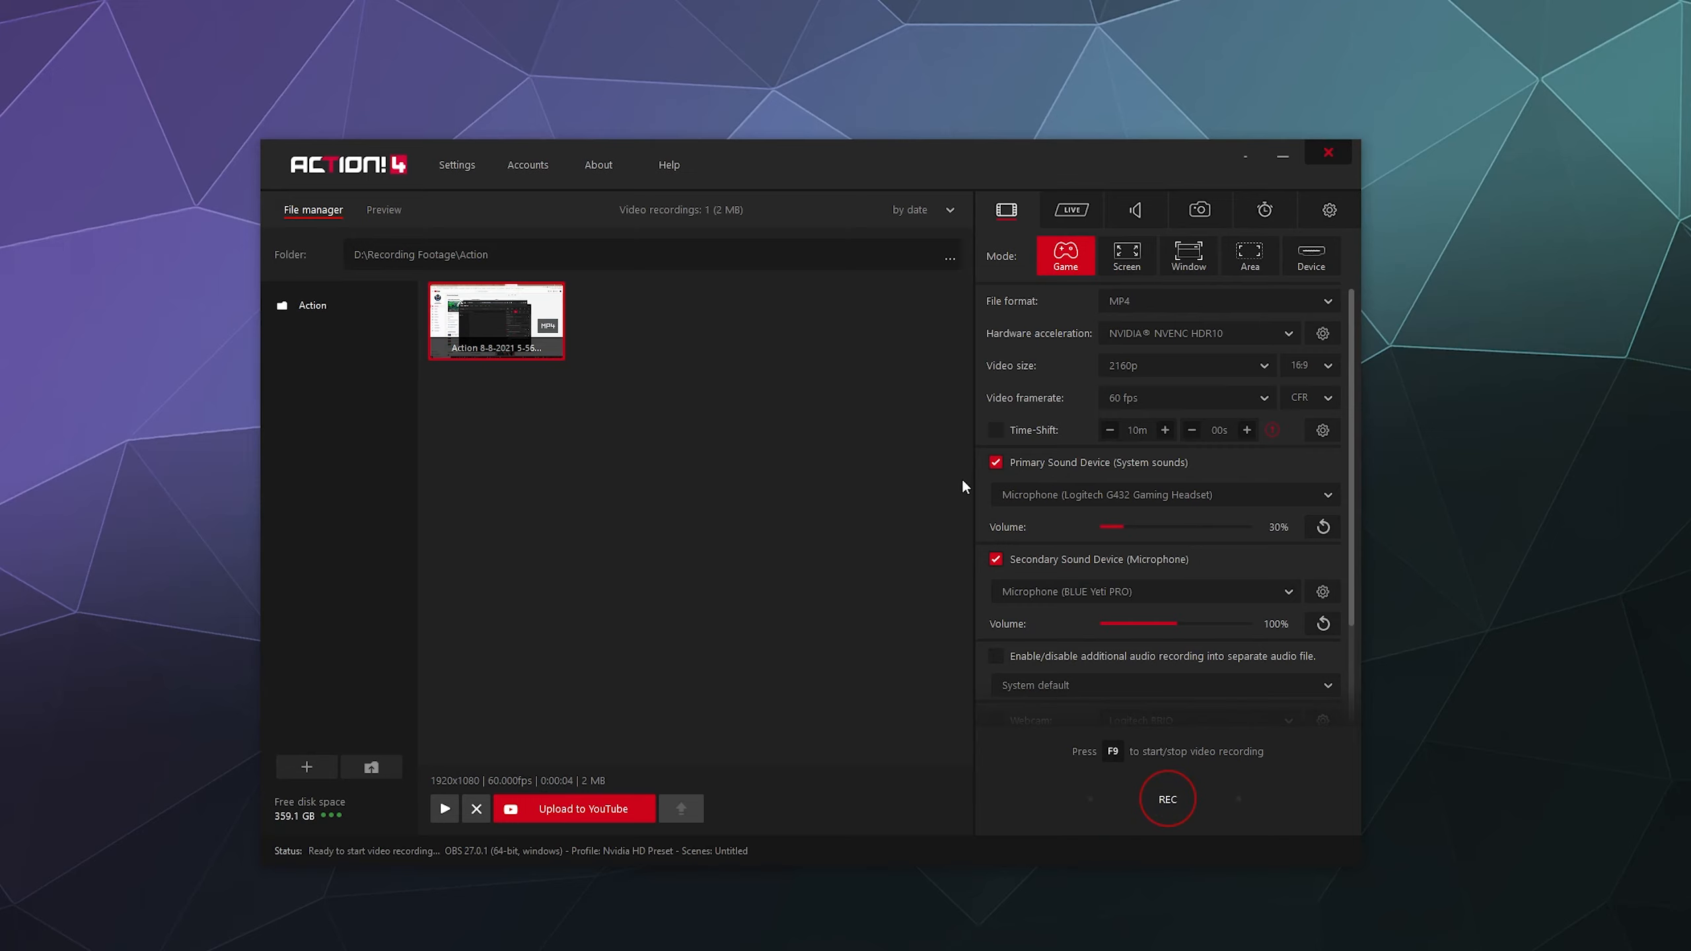
{"action": "left_click", "coordinate": [997, 463]}
{"action": "left_click", "coordinate": [997, 463]}
{"action": "left_click_drag", "start_coordinate": [1151, 538], "coordinate": [1179, 538]}
{"action": "left_click", "coordinate": [1323, 527]}
- Review the input devices offered for the secondary sound device, keeping Microphone (BLUE Yeti PRO)
{"action": "left_click", "coordinate": [1067, 587]}
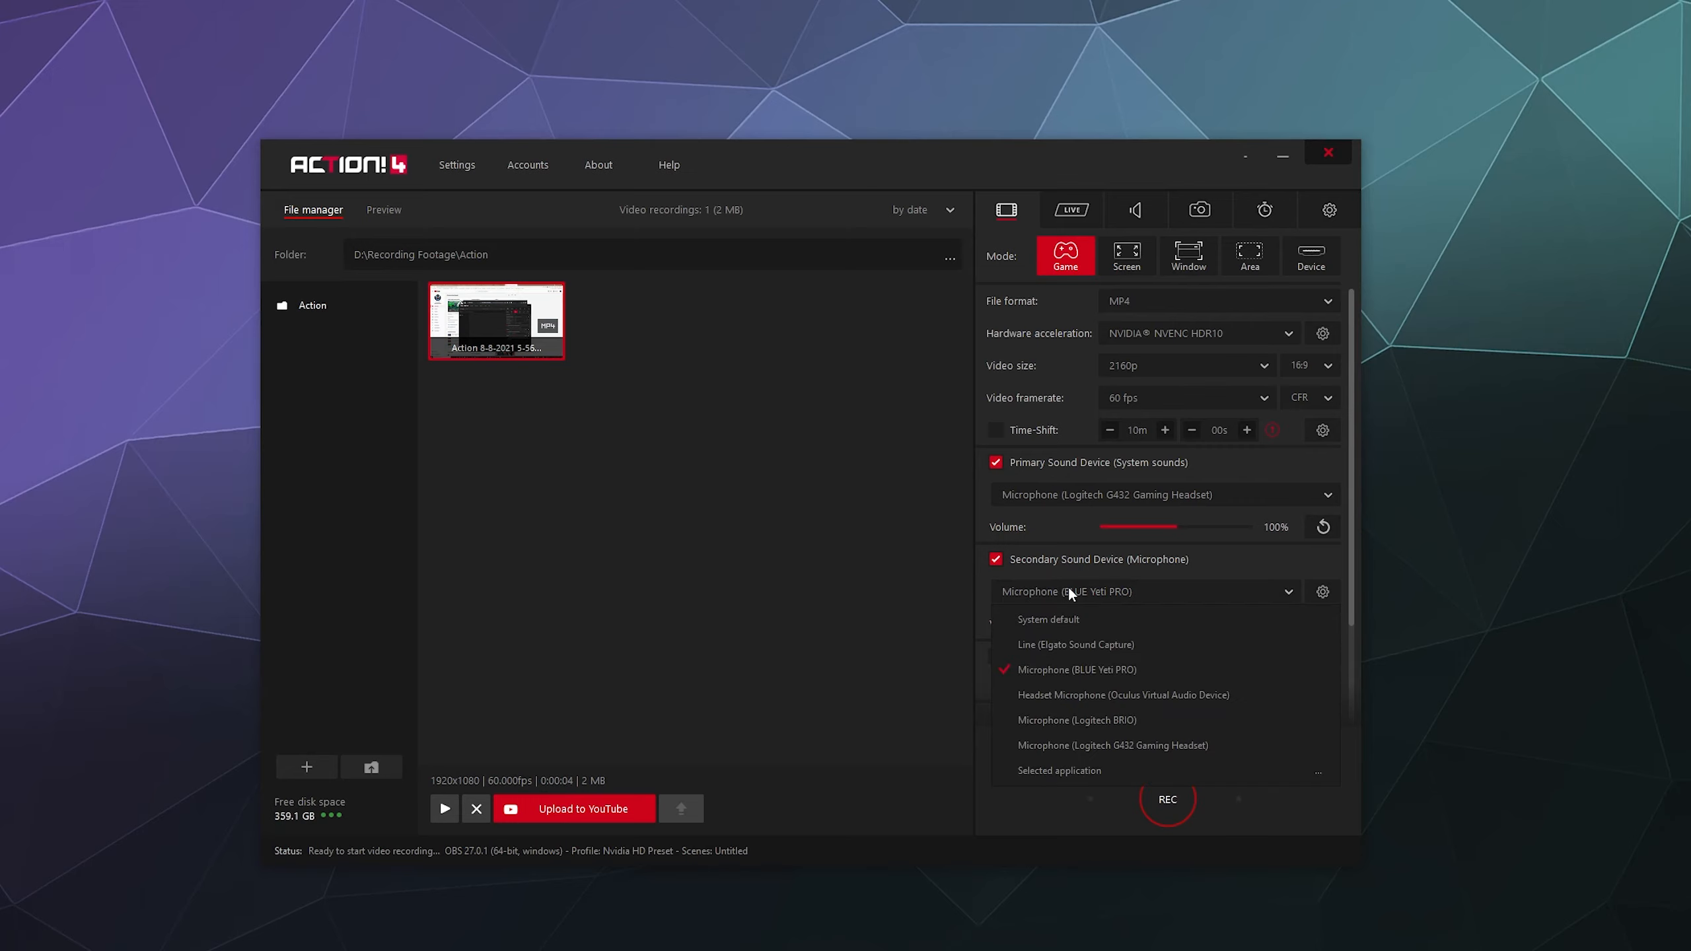
{"action": "left_click", "coordinate": [1246, 560]}
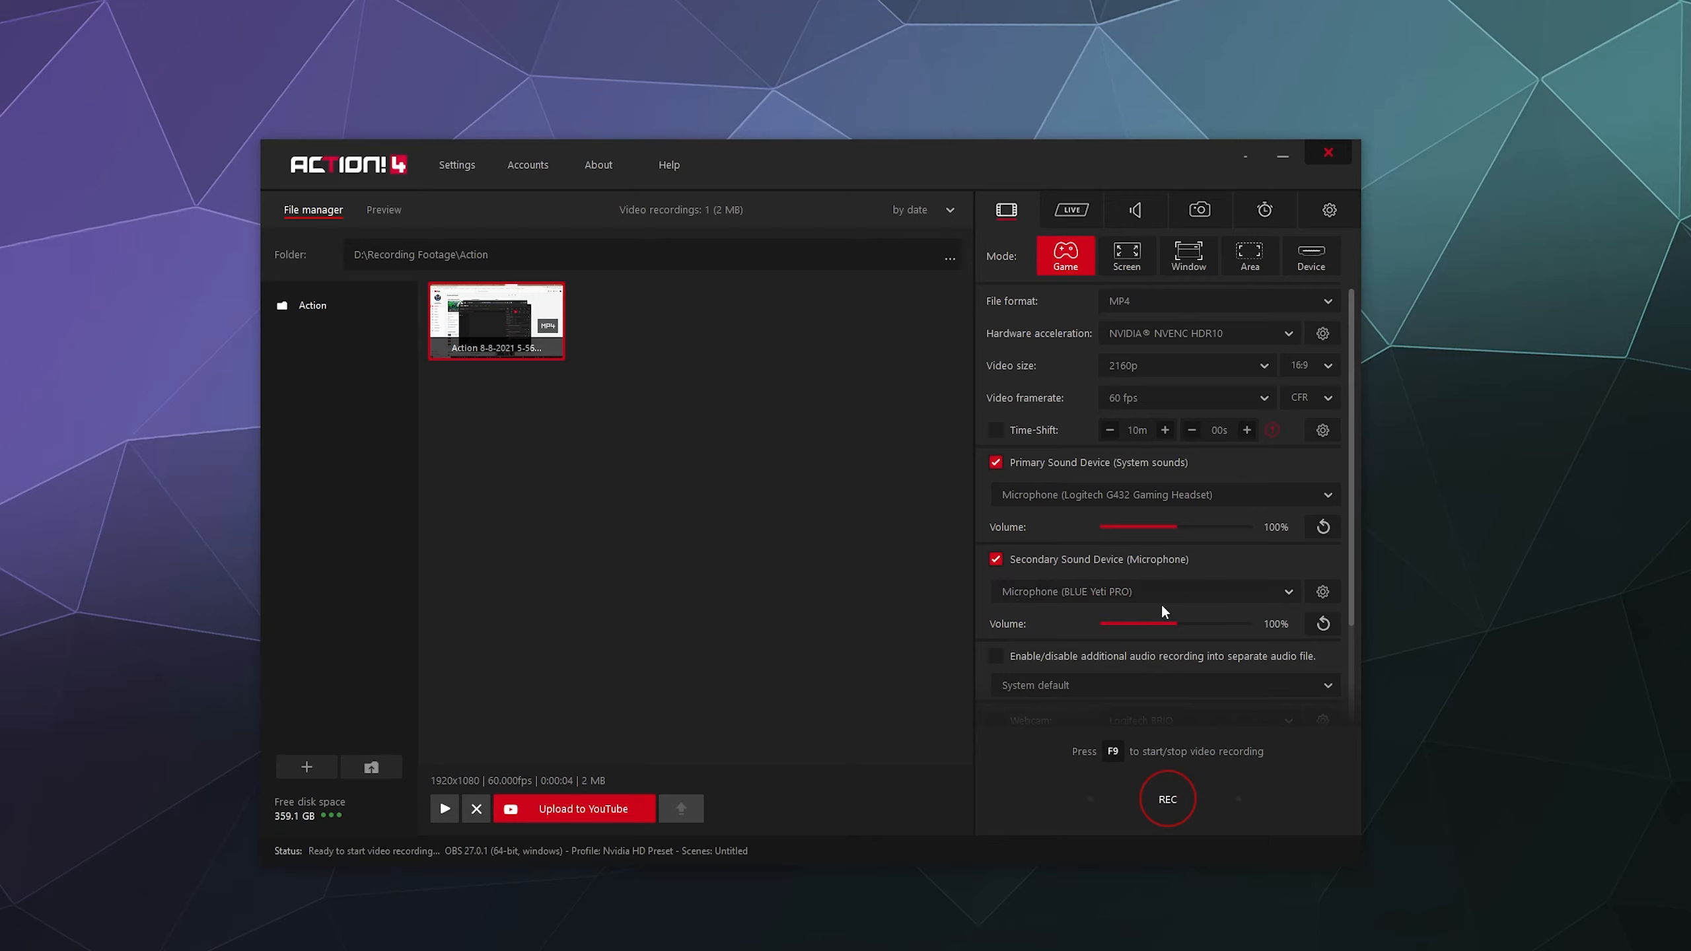
- Open the secondary microphone's settings and reset its left/right audio balance to Stereo
{"action": "left_click", "coordinate": [1324, 592]}
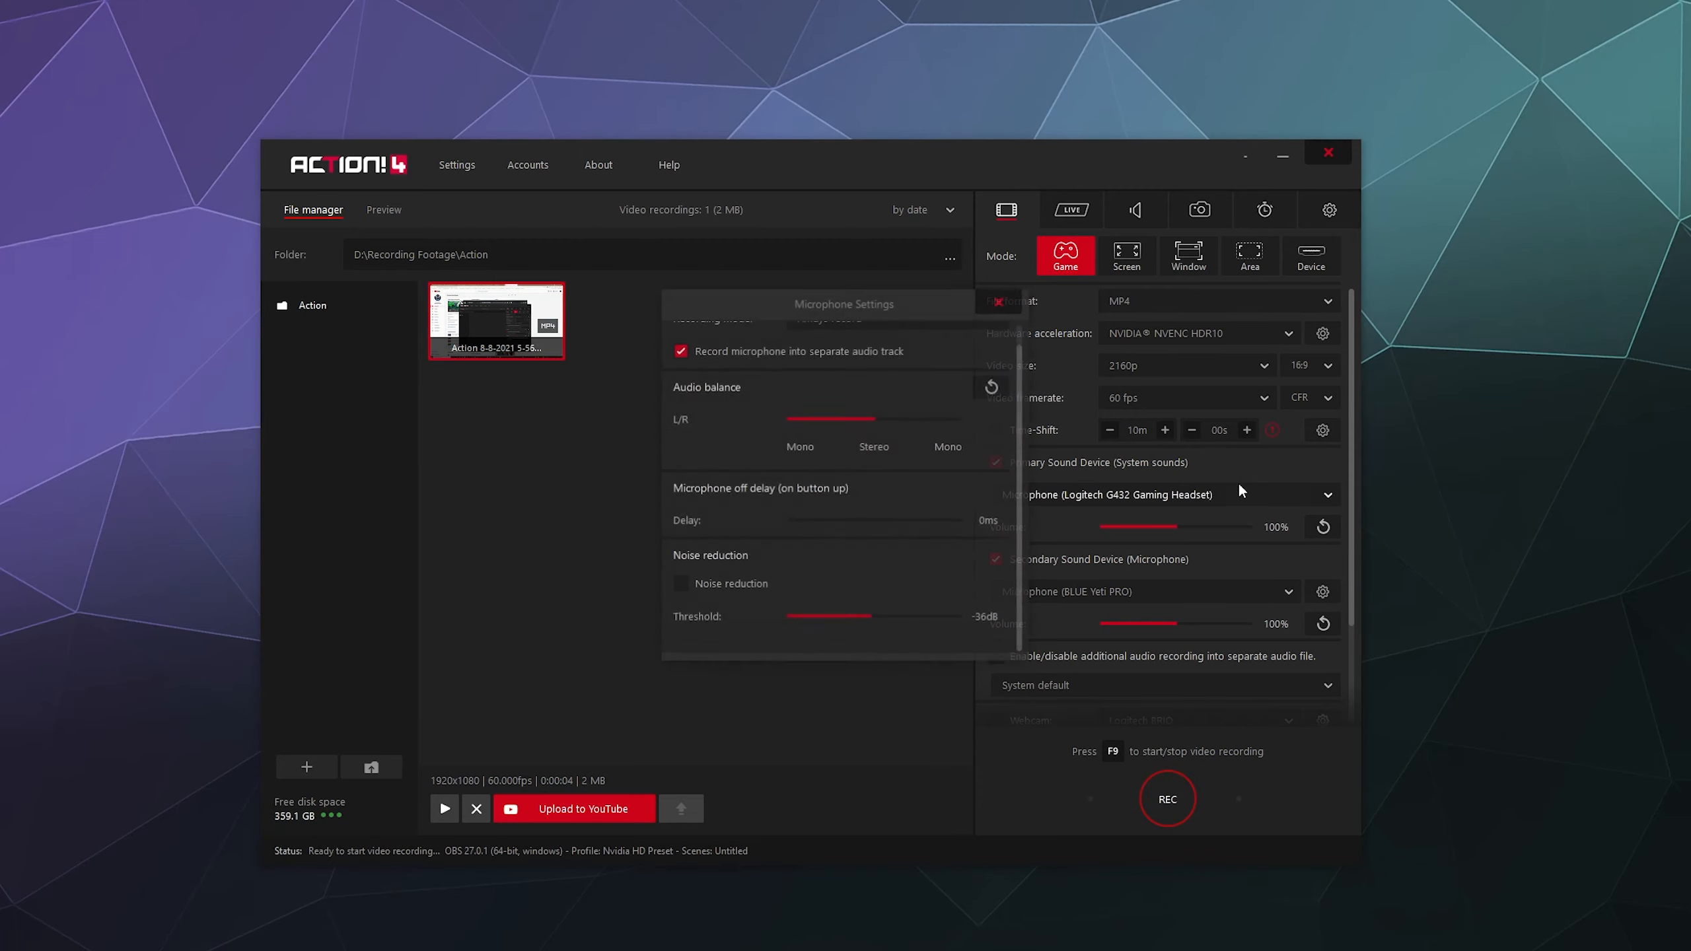
{"action": "left_click_drag", "start_coordinate": [891, 307], "coordinate": [860, 327]}
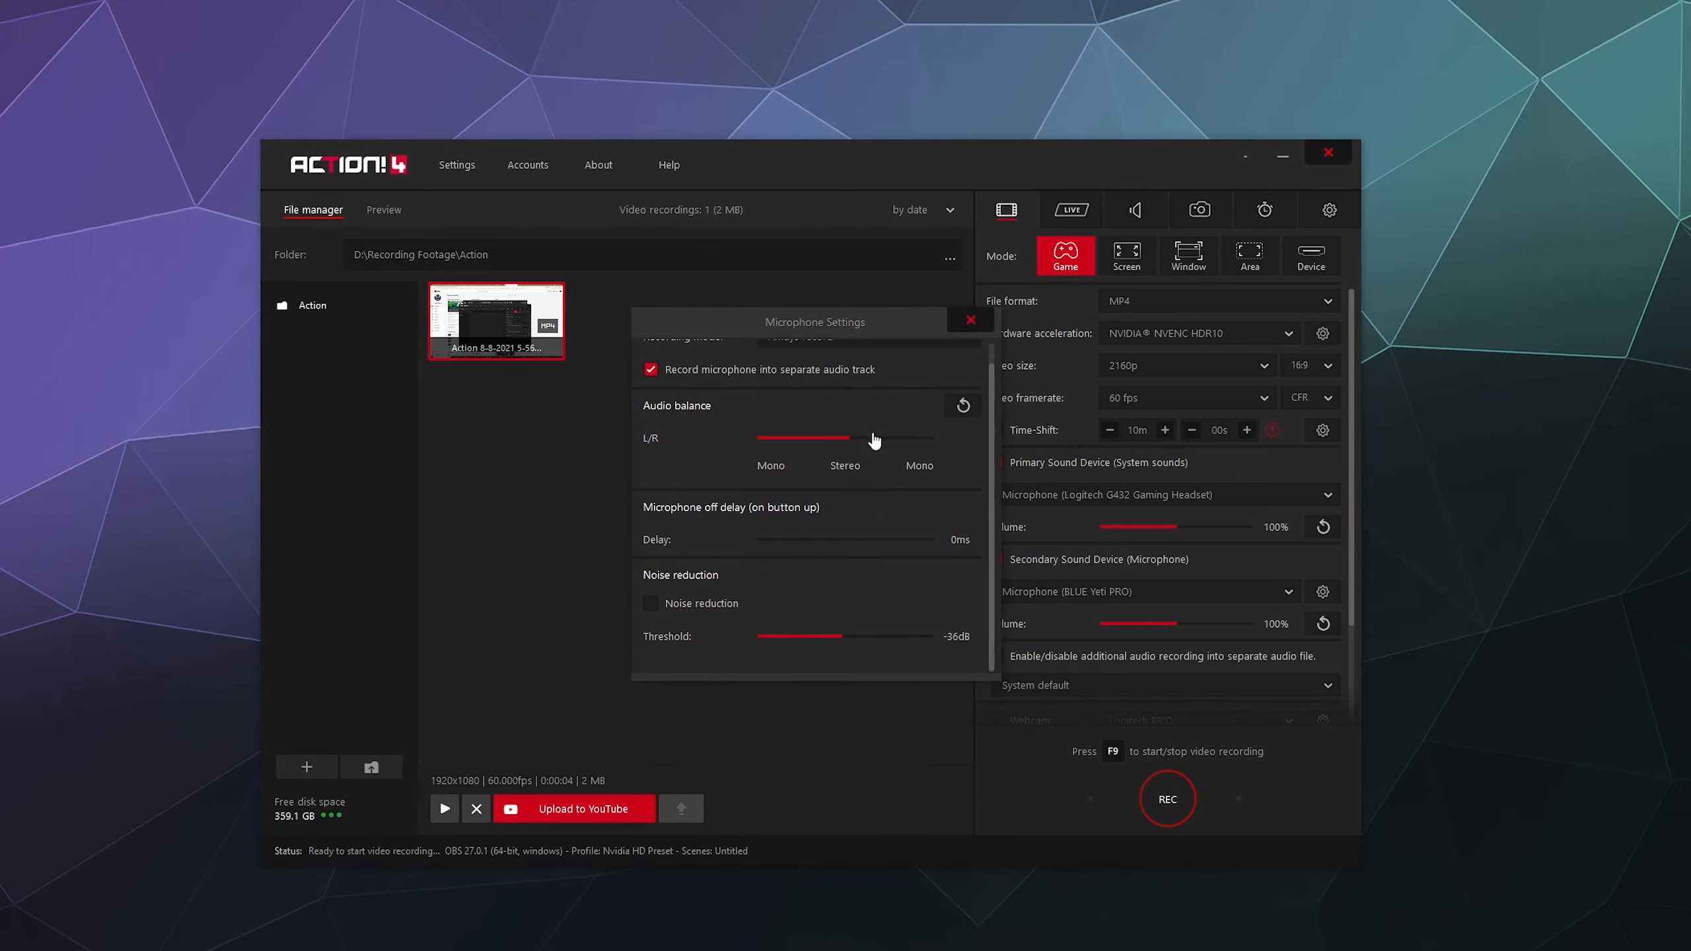
{"action": "scroll", "coordinate": [912, 415], "scroll_direction": "up", "scroll_amount": 1}
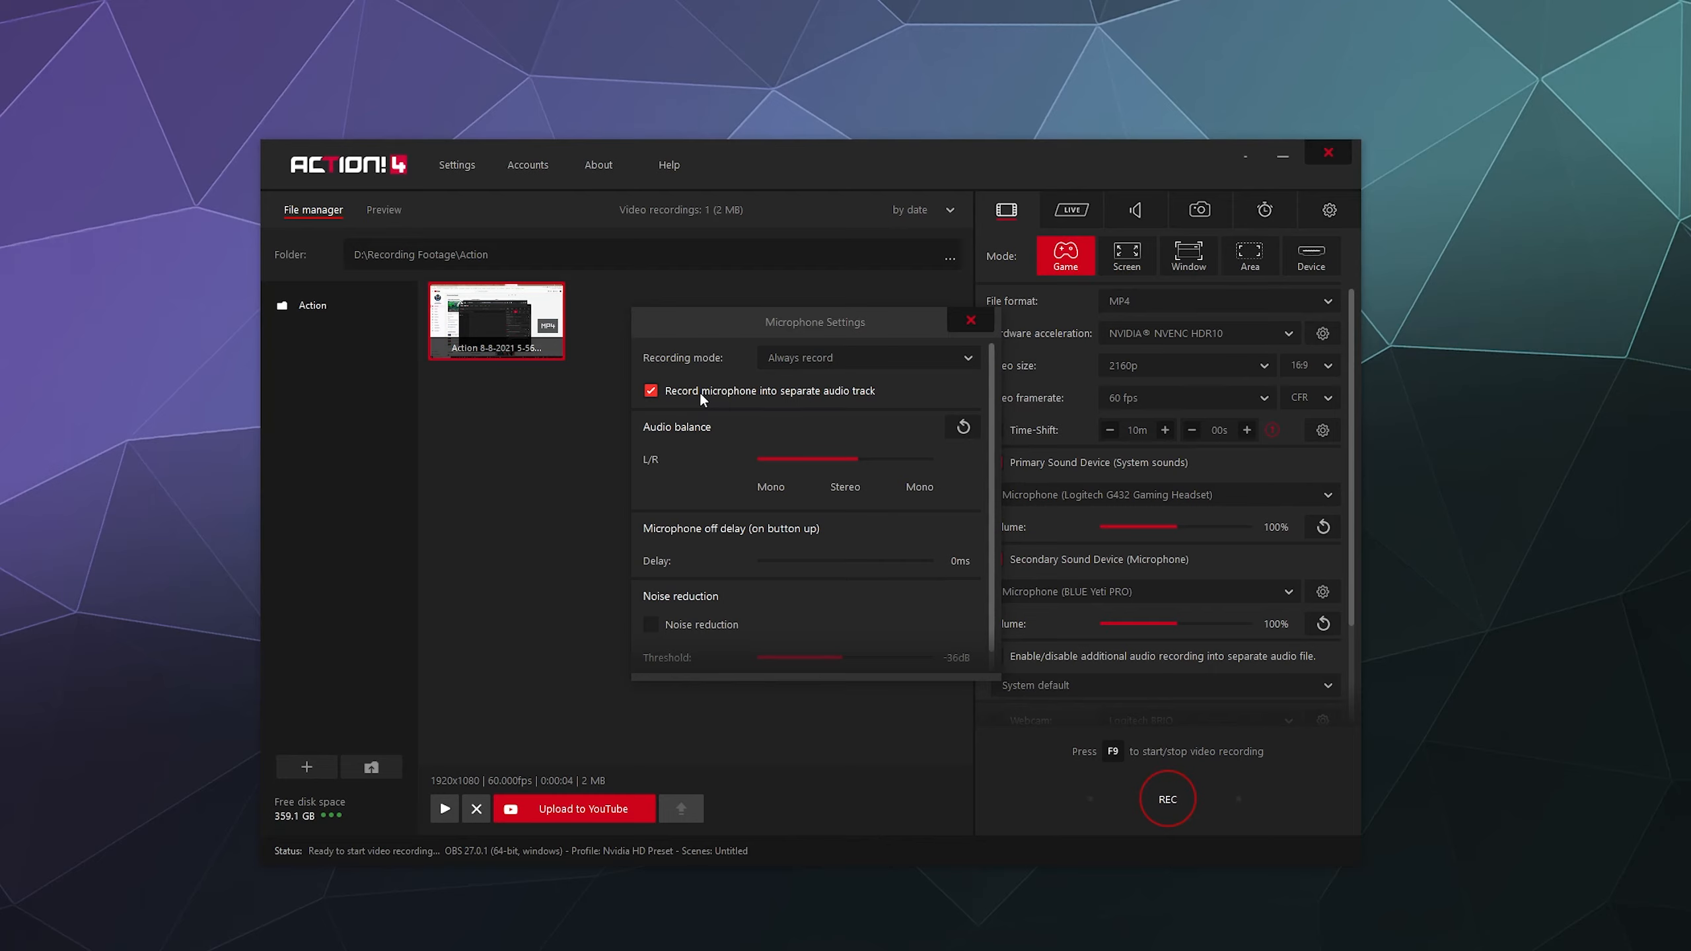
{"action": "left_click", "coordinate": [963, 426]}
{"action": "left_click_drag", "start_coordinate": [845, 459], "coordinate": [867, 508]}
{"action": "scroll", "coordinate": [984, 519], "scroll_direction": "down", "scroll_amount": 1}
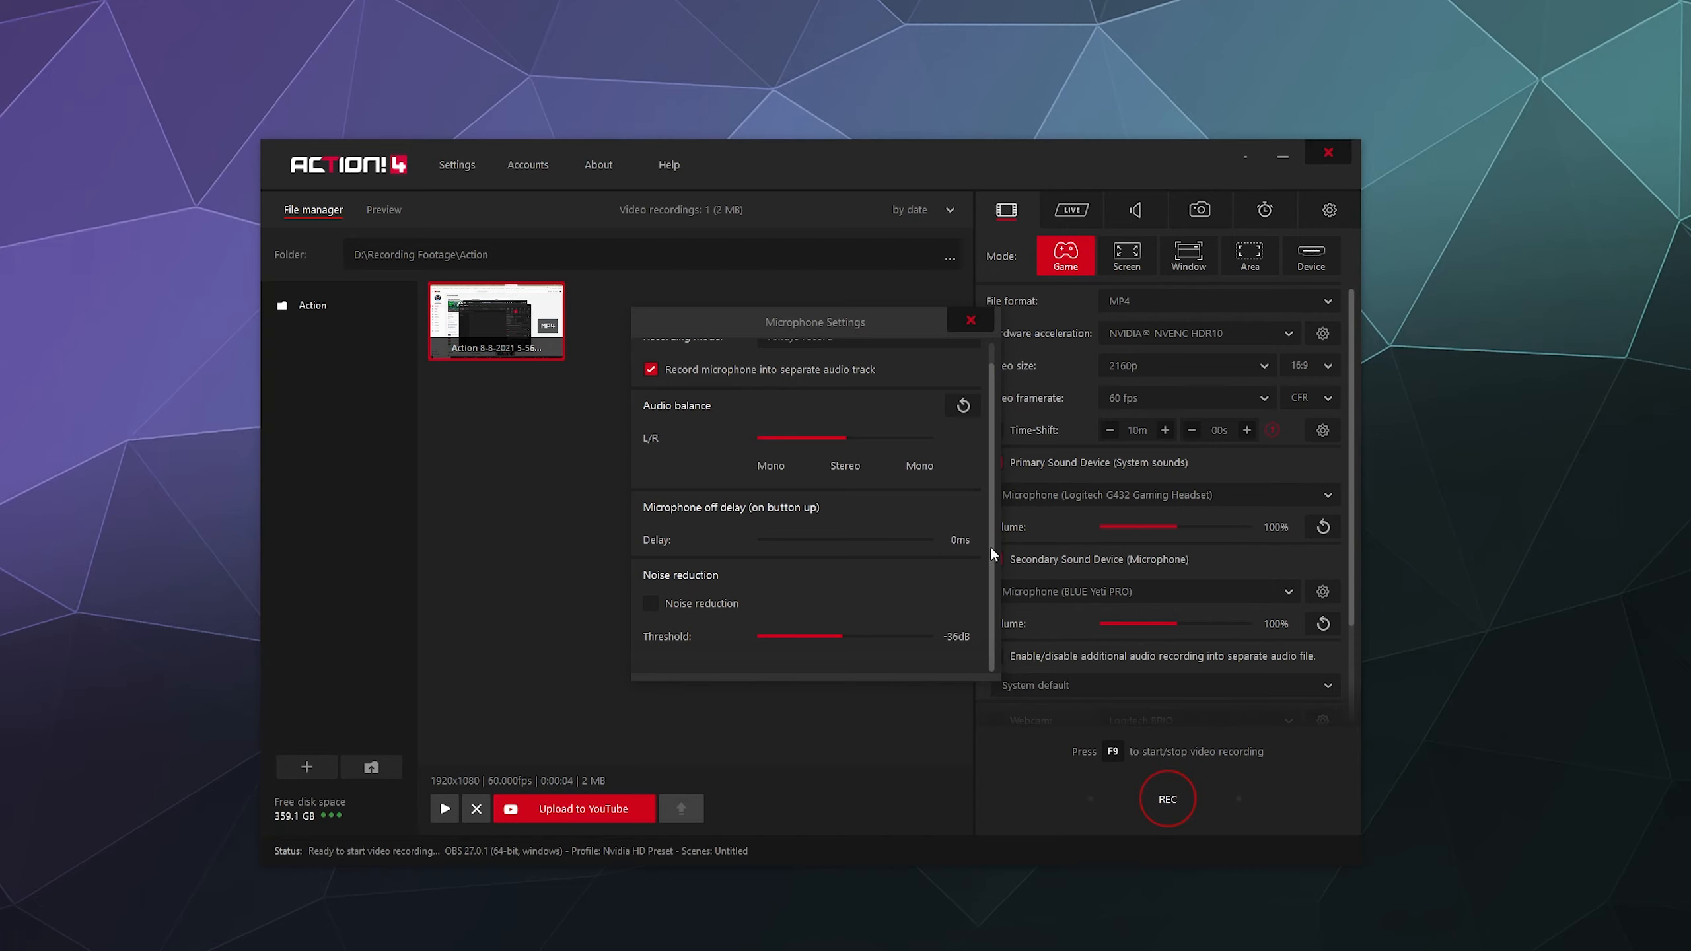
{"action": "scroll", "coordinate": [991, 520], "scroll_direction": "up", "scroll_amount": 1}
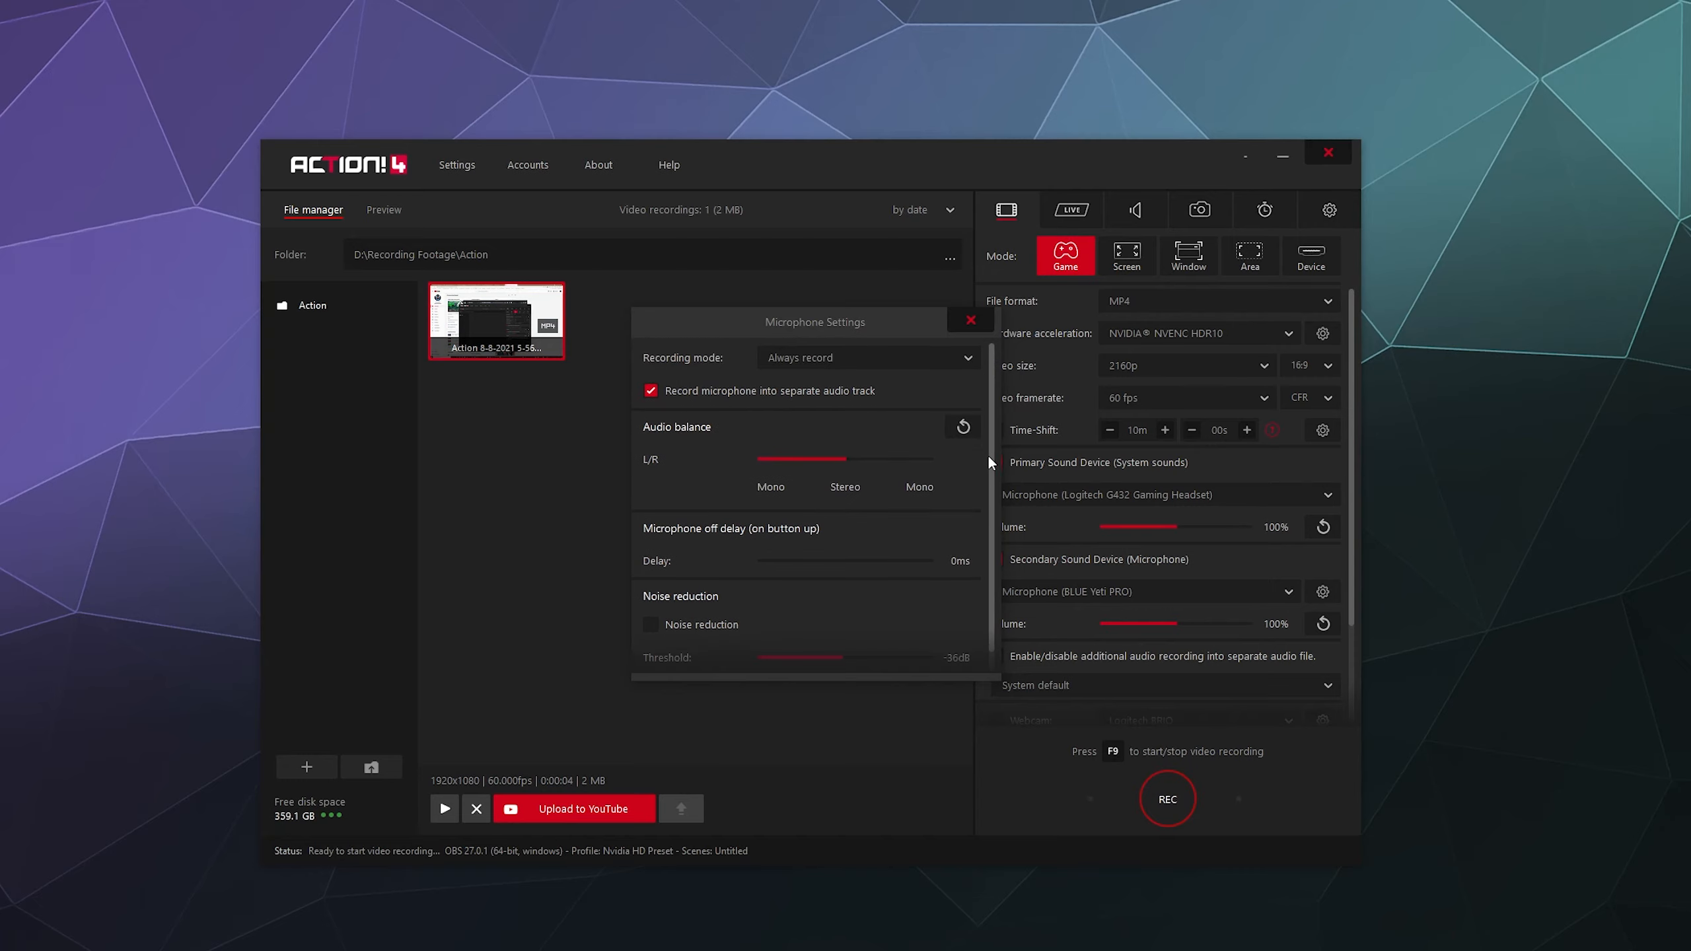
- Review the microphone's recording modes and keep Always record
{"action": "left_click", "coordinate": [894, 358]}
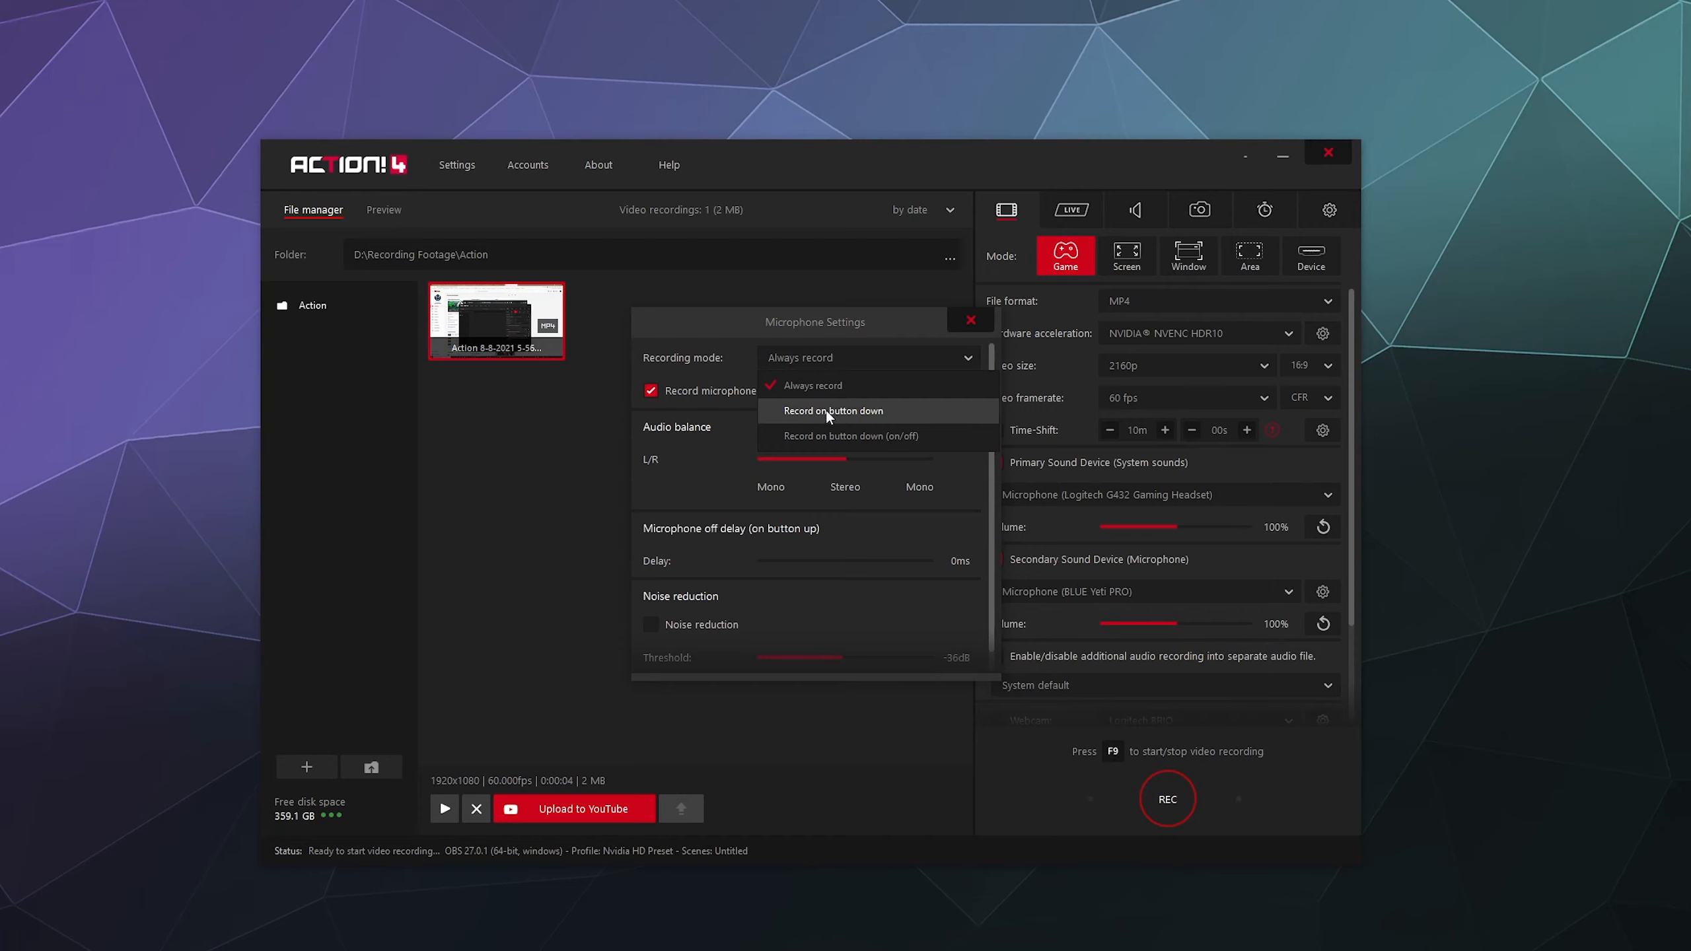
{"action": "left_click", "coordinate": [832, 381]}
- Turn the microphone's noise reduction on and back off, and close the microphone settings
{"action": "left_click_drag", "start_coordinate": [988, 419], "coordinate": [989, 496]}
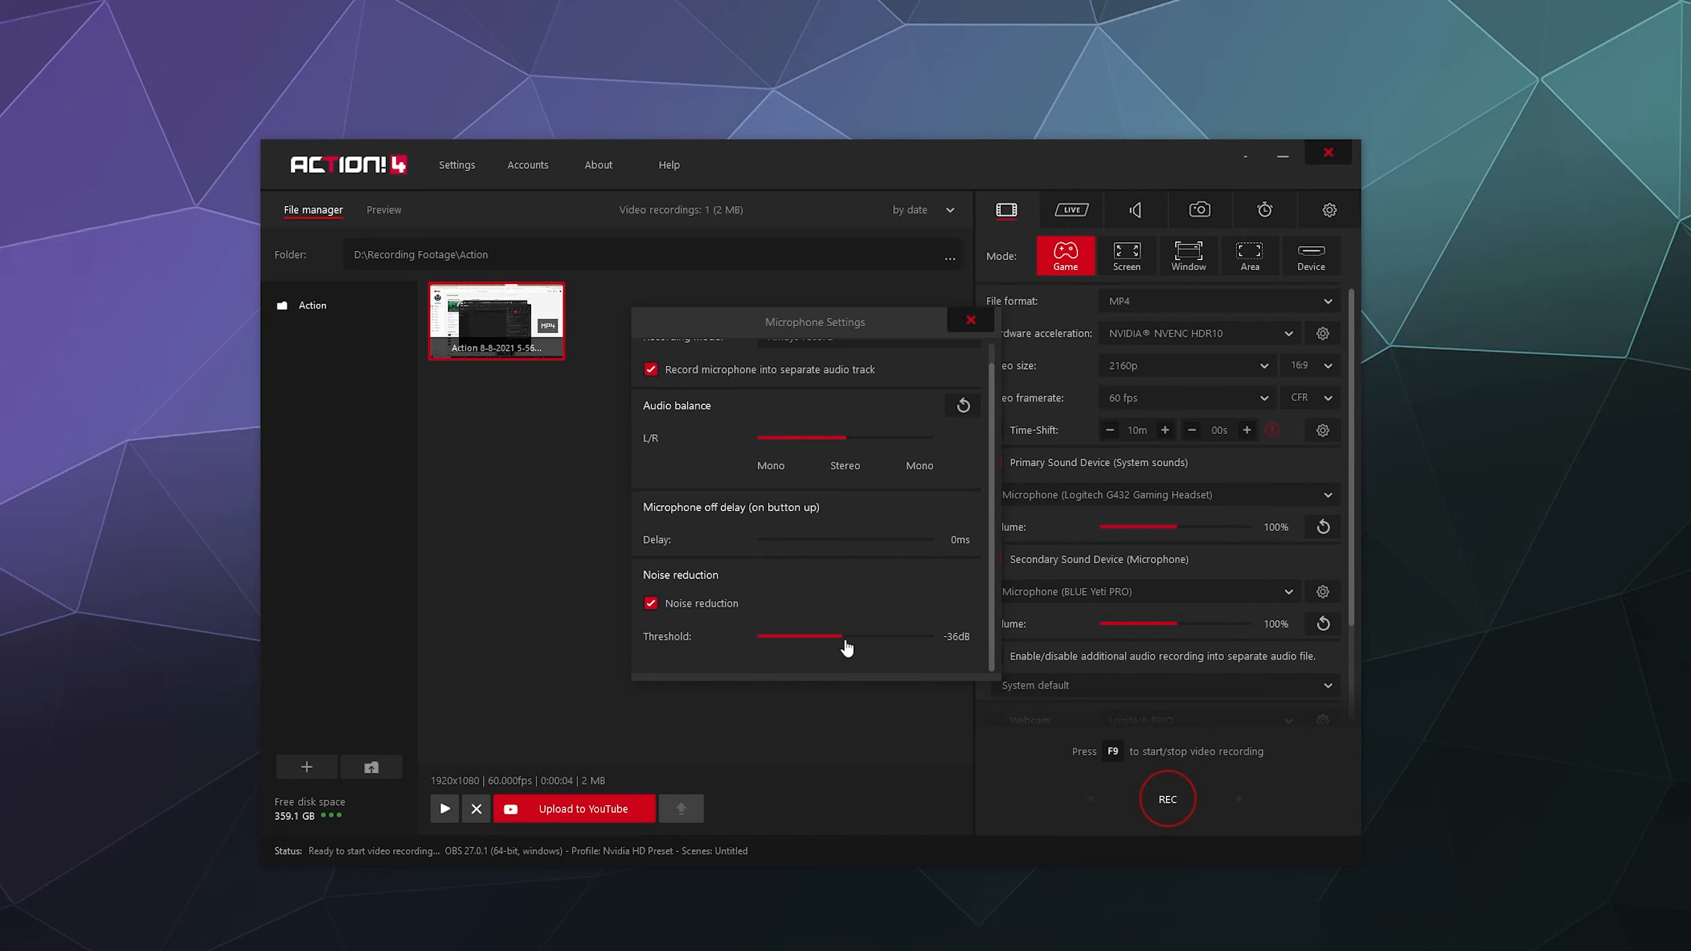
{"action": "left_click", "coordinate": [708, 603]}
{"action": "scroll", "coordinate": [993, 463], "scroll_direction": "up", "scroll_amount": 1}
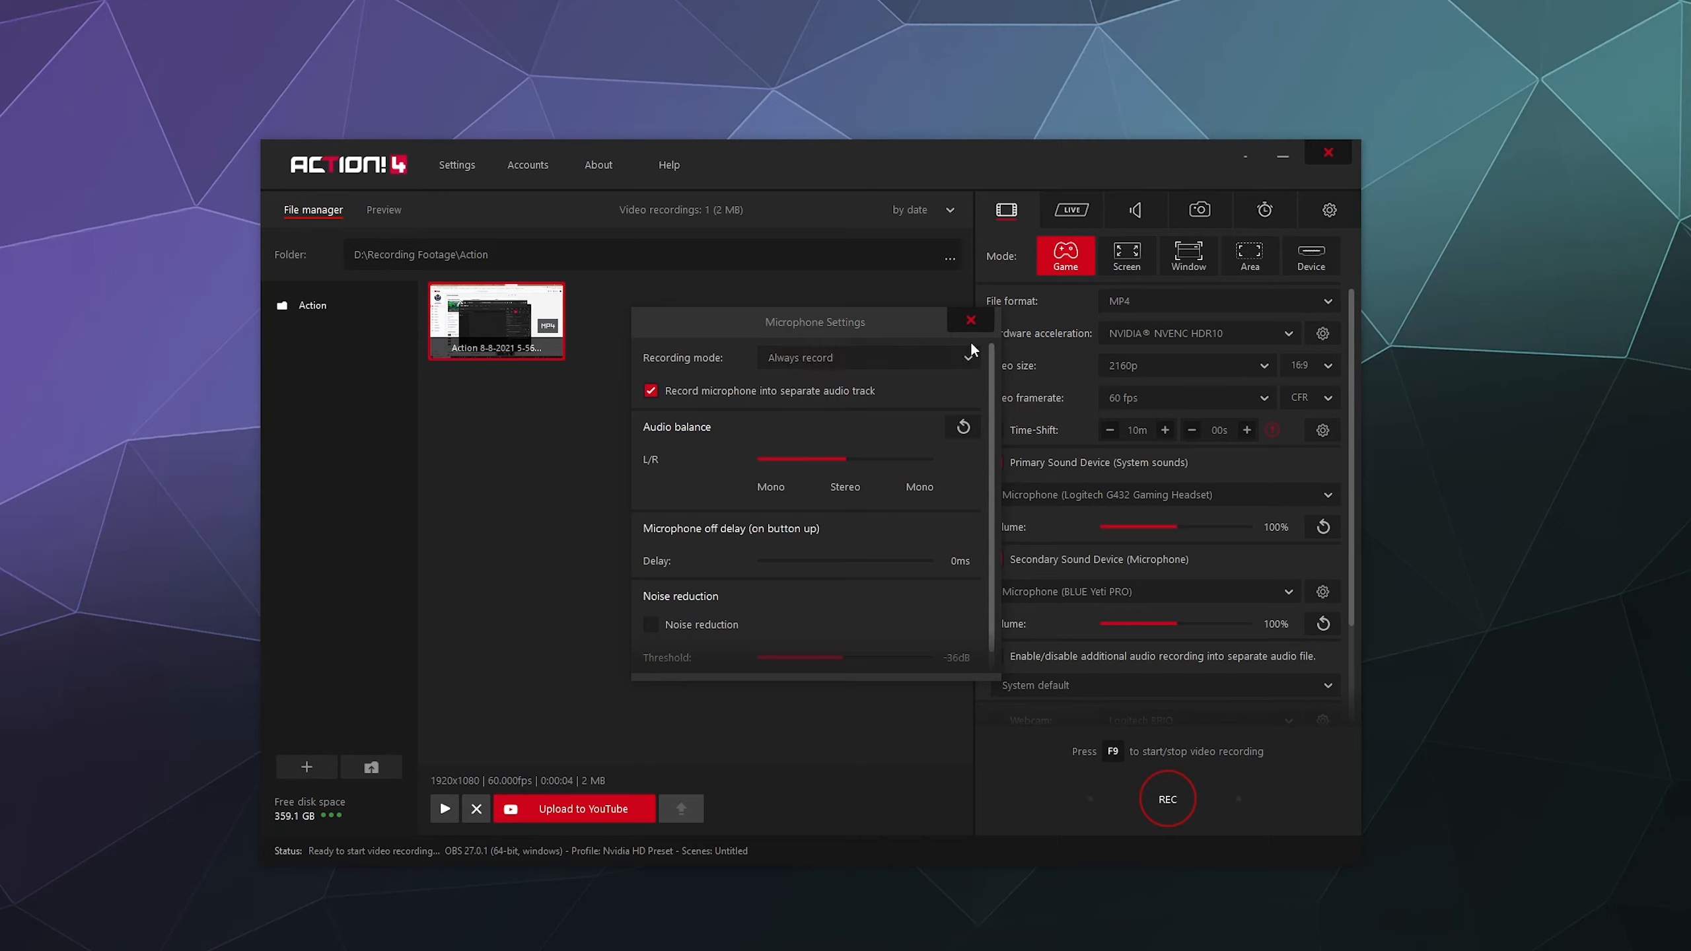
{"action": "left_click", "coordinate": [979, 323]}
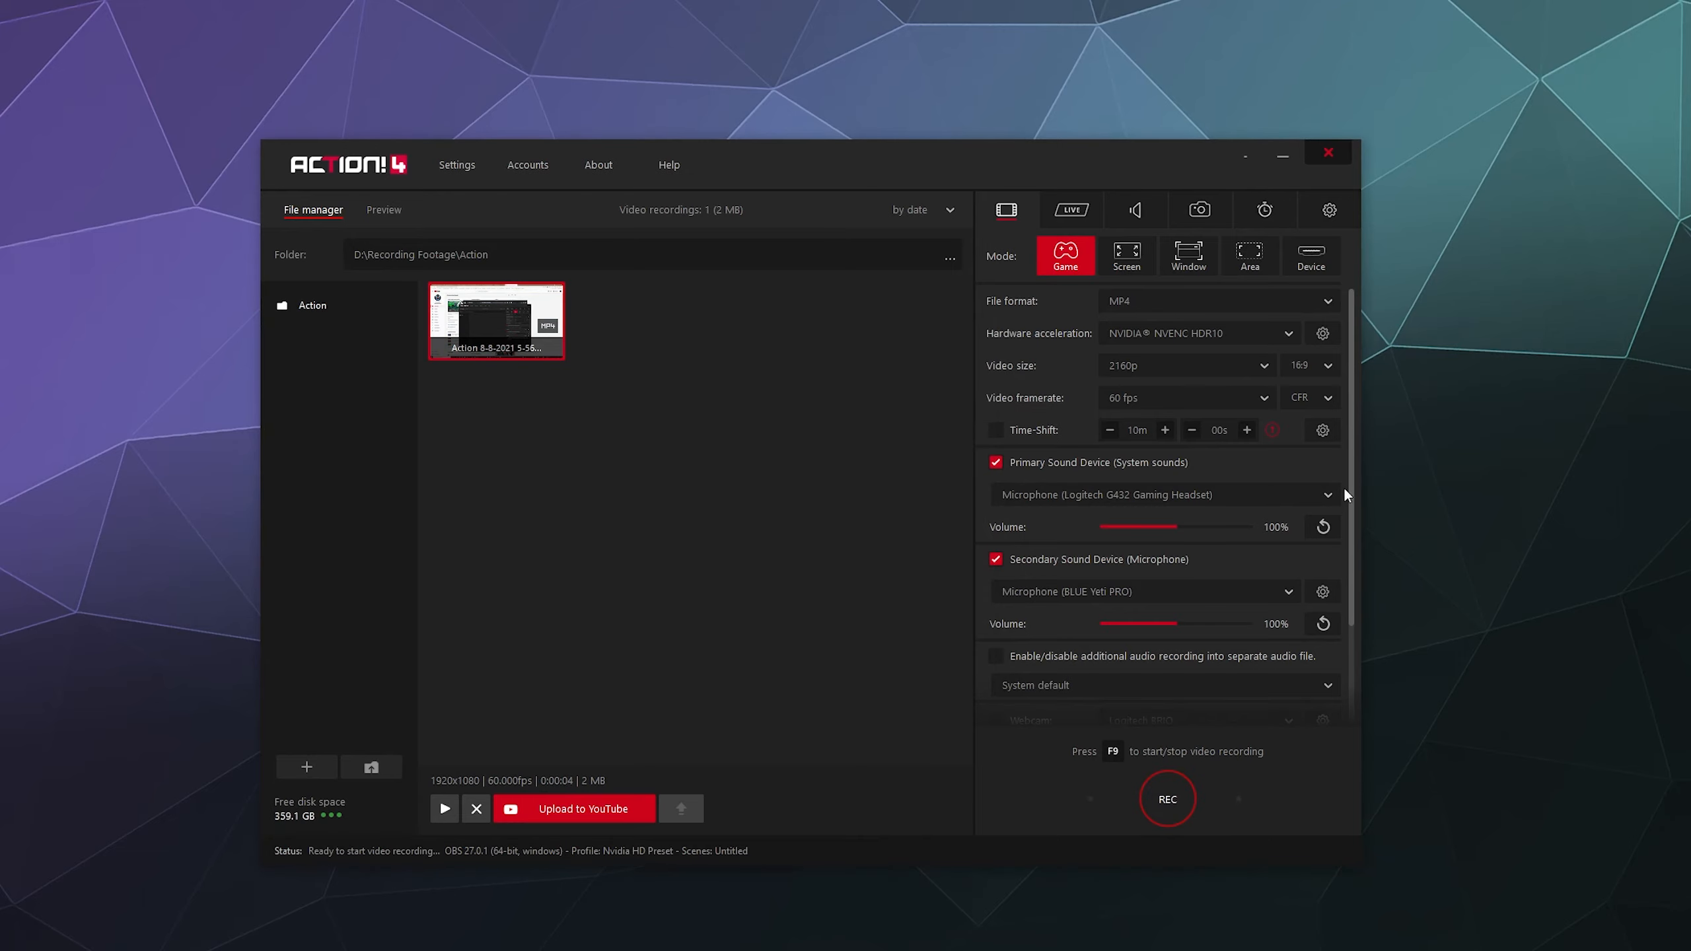
- Enable additional audio recording into a separate audio file
{"action": "left_click_drag", "start_coordinate": [1347, 531], "coordinate": [1351, 676]}
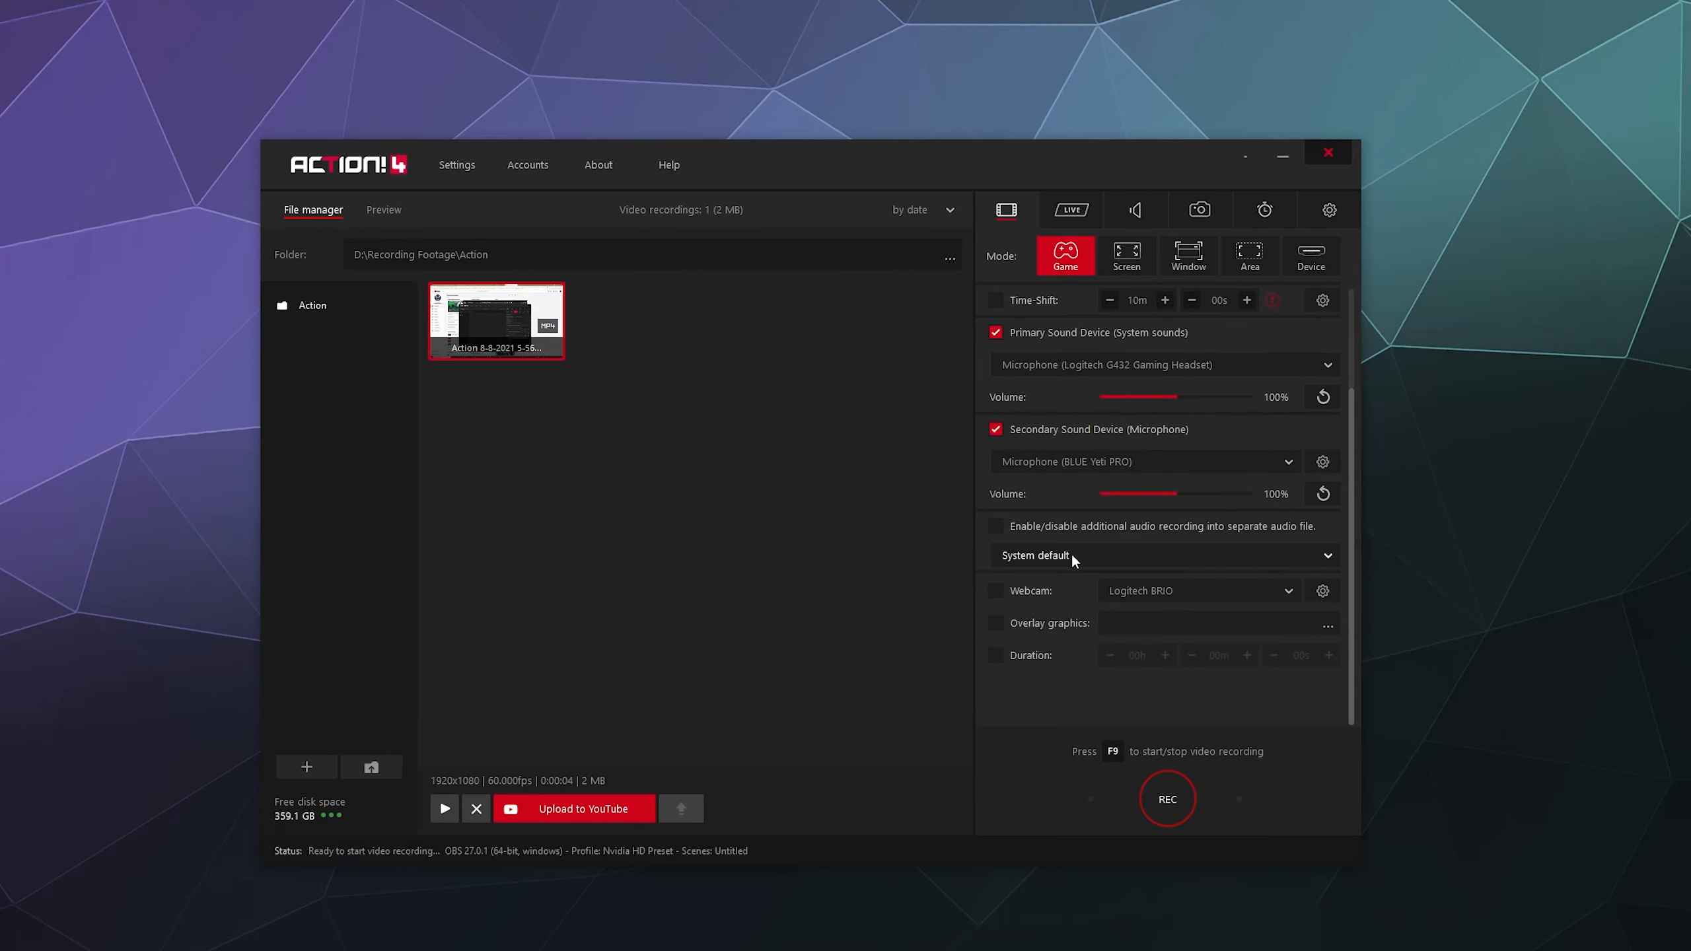
{"action": "left_click", "coordinate": [1141, 524]}
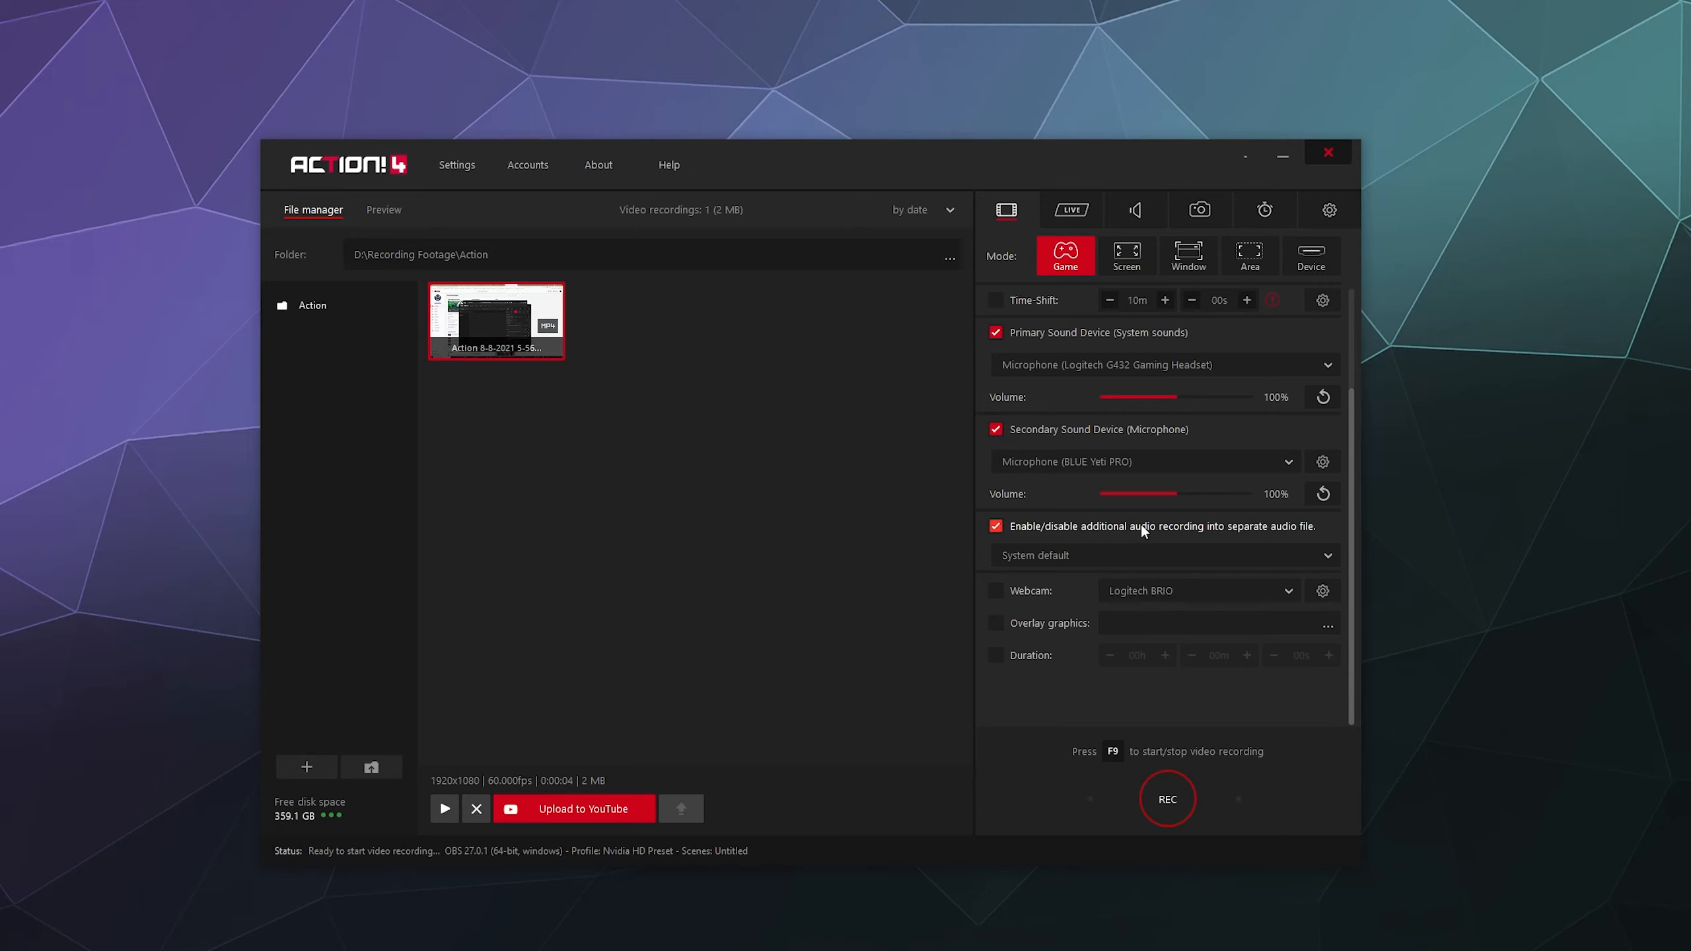
- Set the separate audio recording's device to XV272U (NVIDIA High Definition Audio) and turn the additional recording off
{"action": "left_click", "coordinate": [1071, 553]}
{"action": "left_click", "coordinate": [1068, 552]}
{"action": "left_click", "coordinate": [1155, 556]}
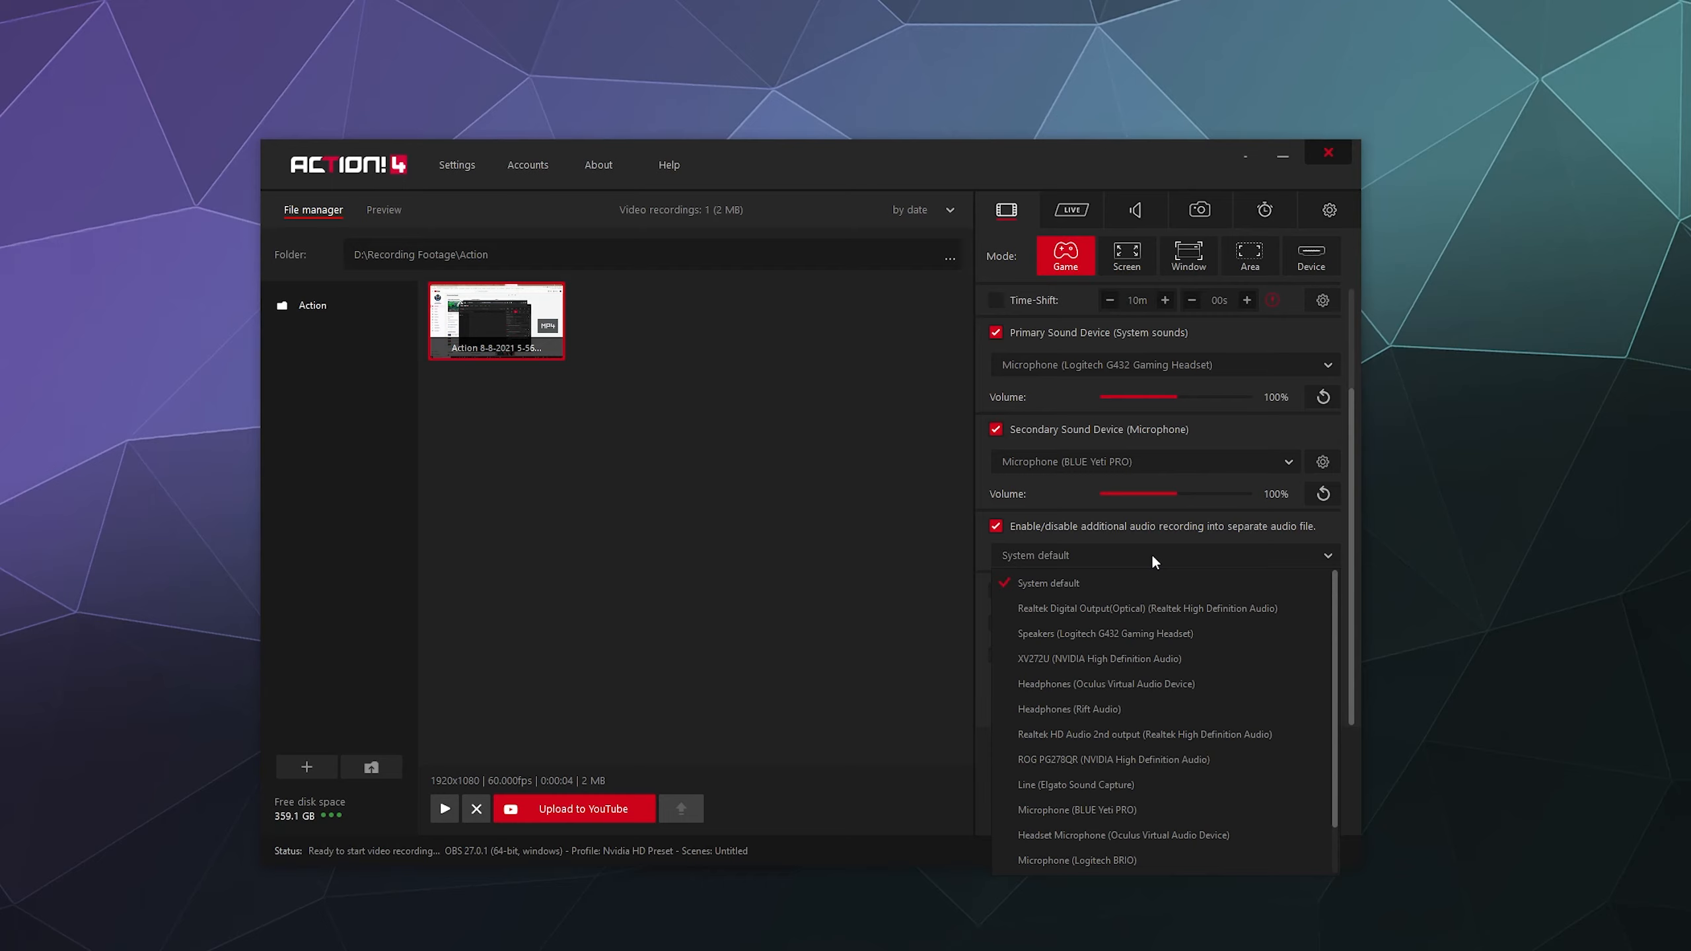
{"action": "left_click", "coordinate": [1123, 669]}
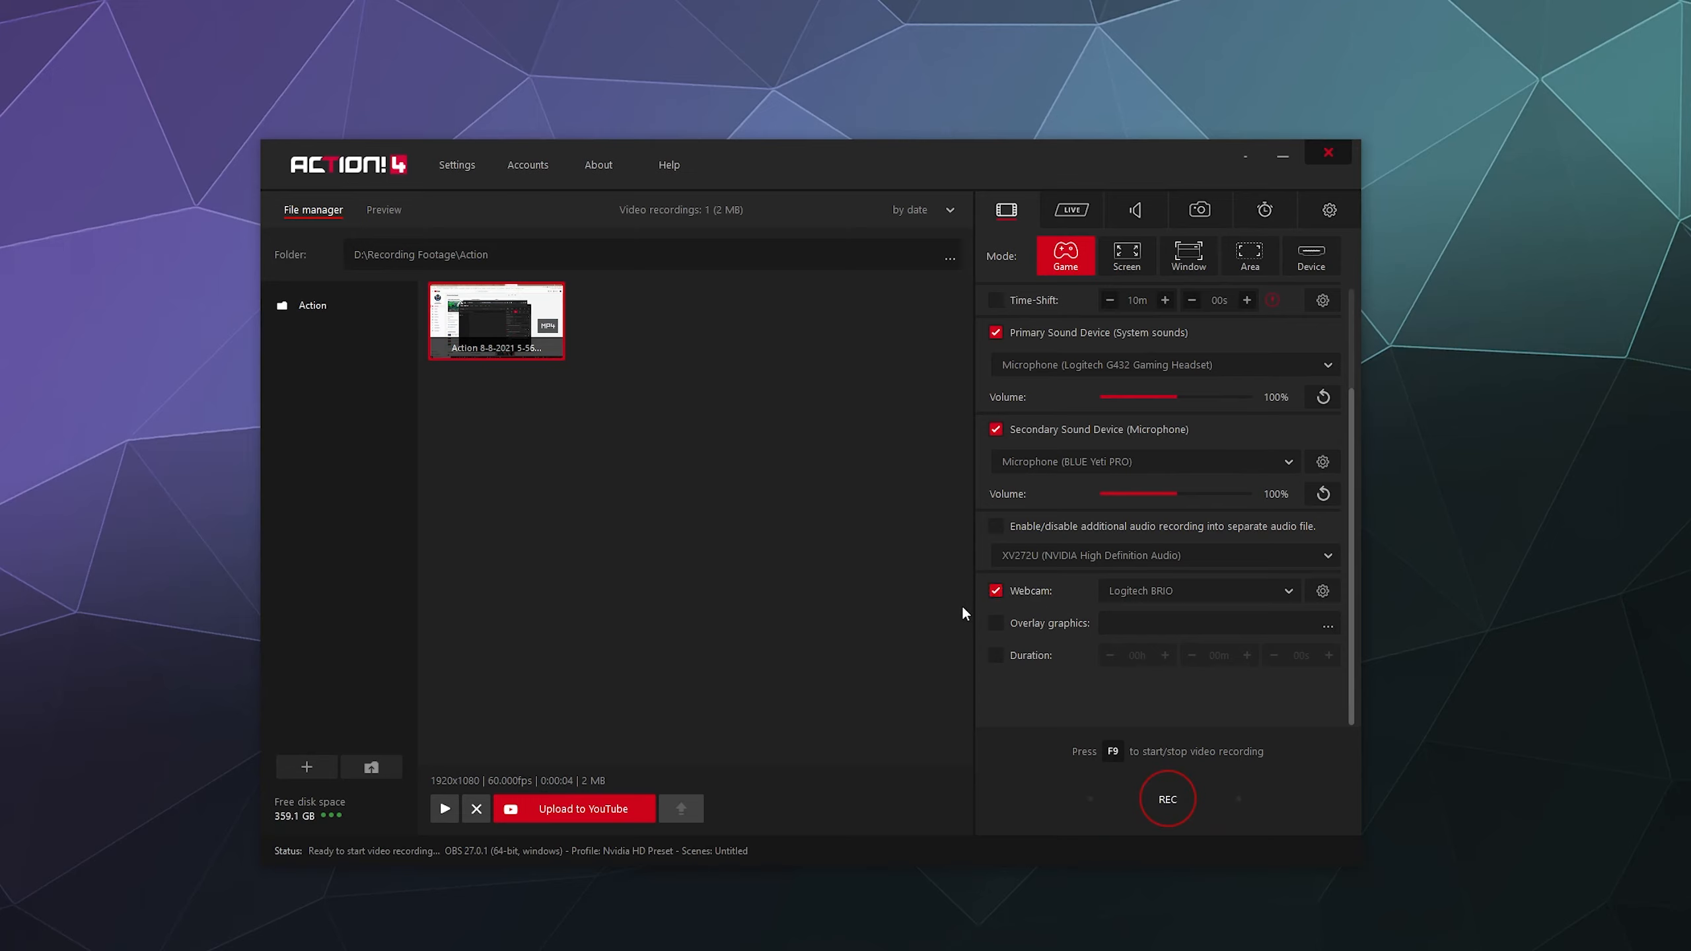
- Enable the webcam with Logitech BRIO kept as its device and open the webcam settings
{"action": "left_click", "coordinate": [1146, 590]}
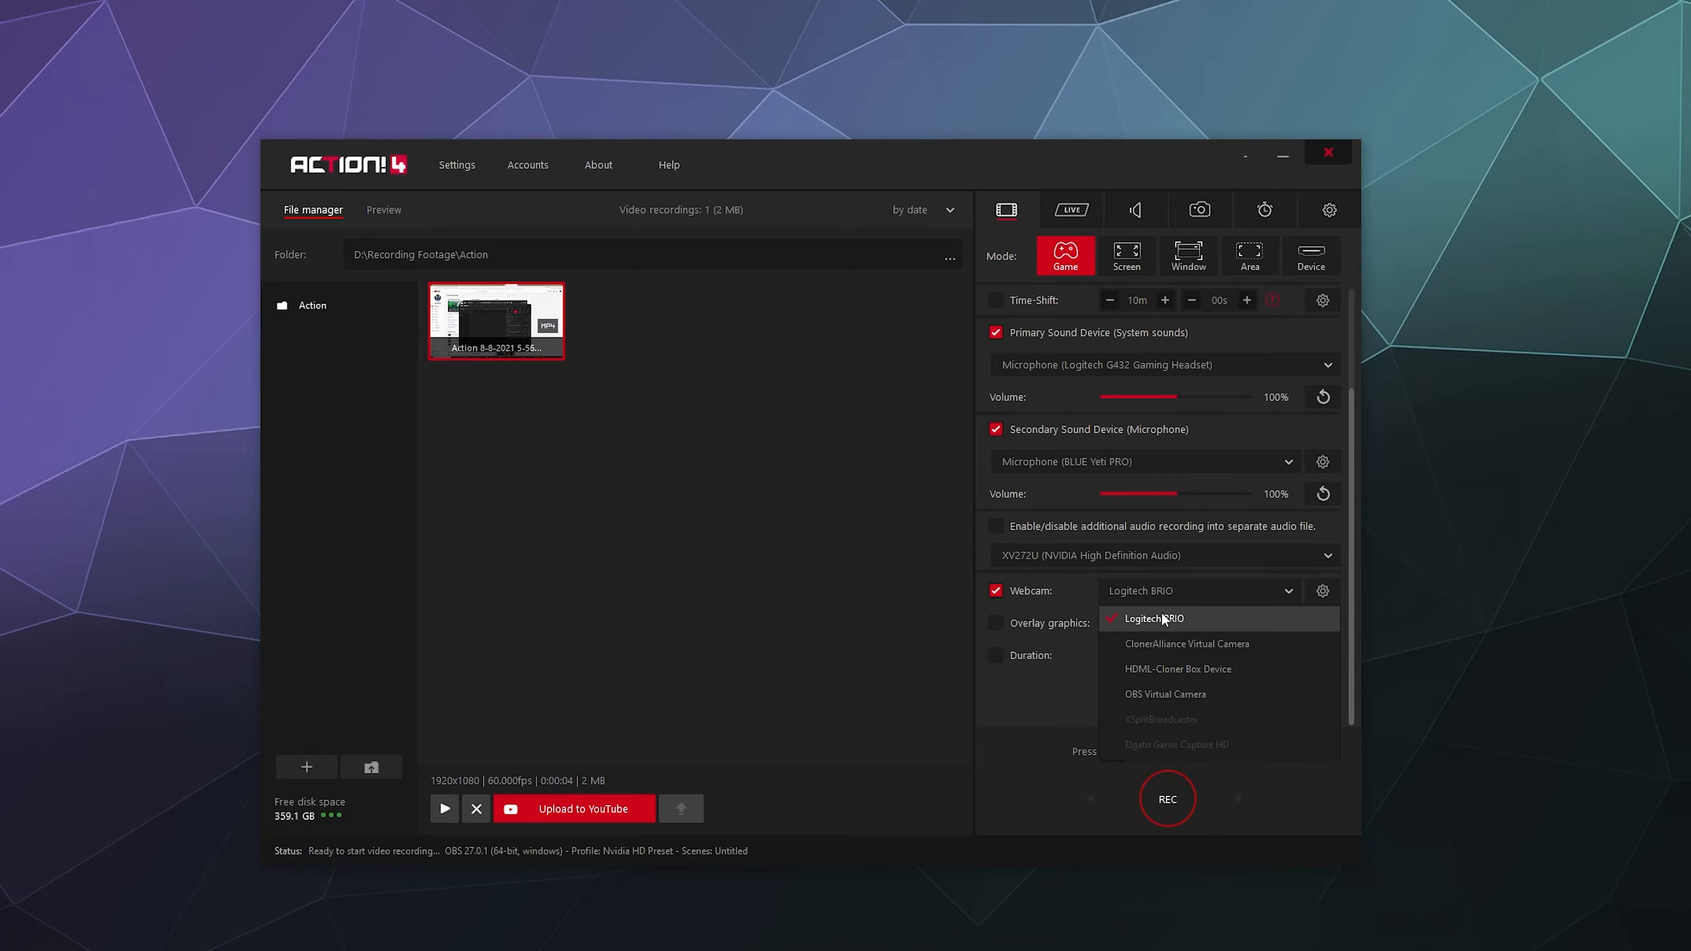
{"action": "left_click", "coordinate": [1034, 703]}
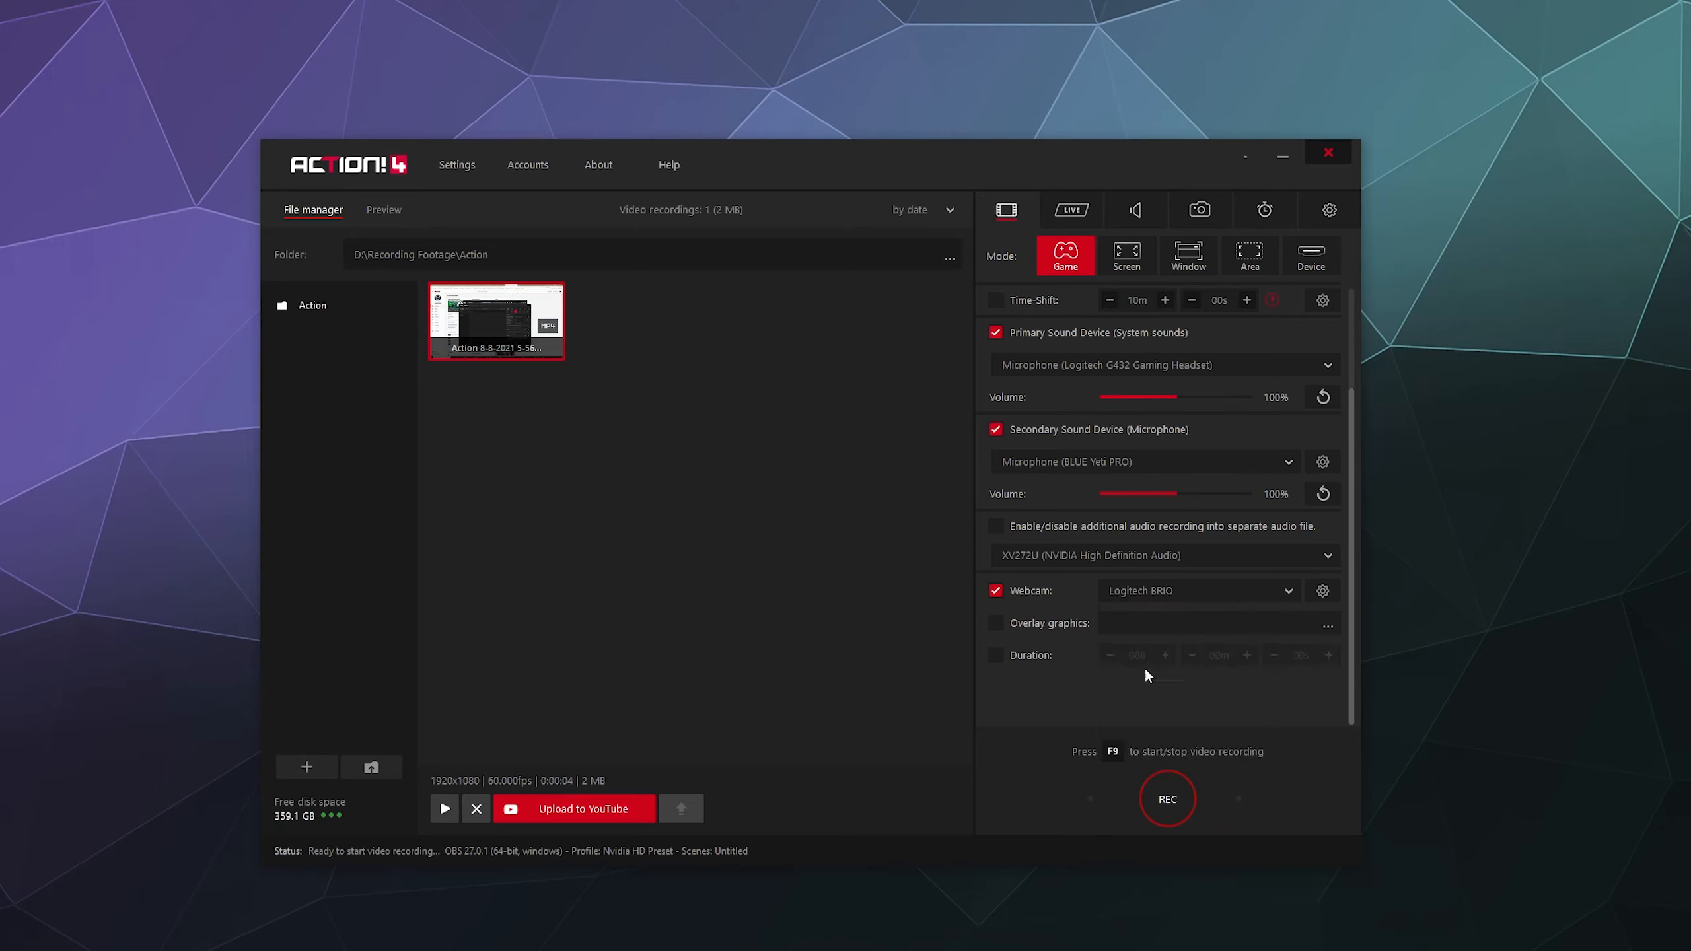
{"action": "left_click", "coordinate": [1315, 595]}
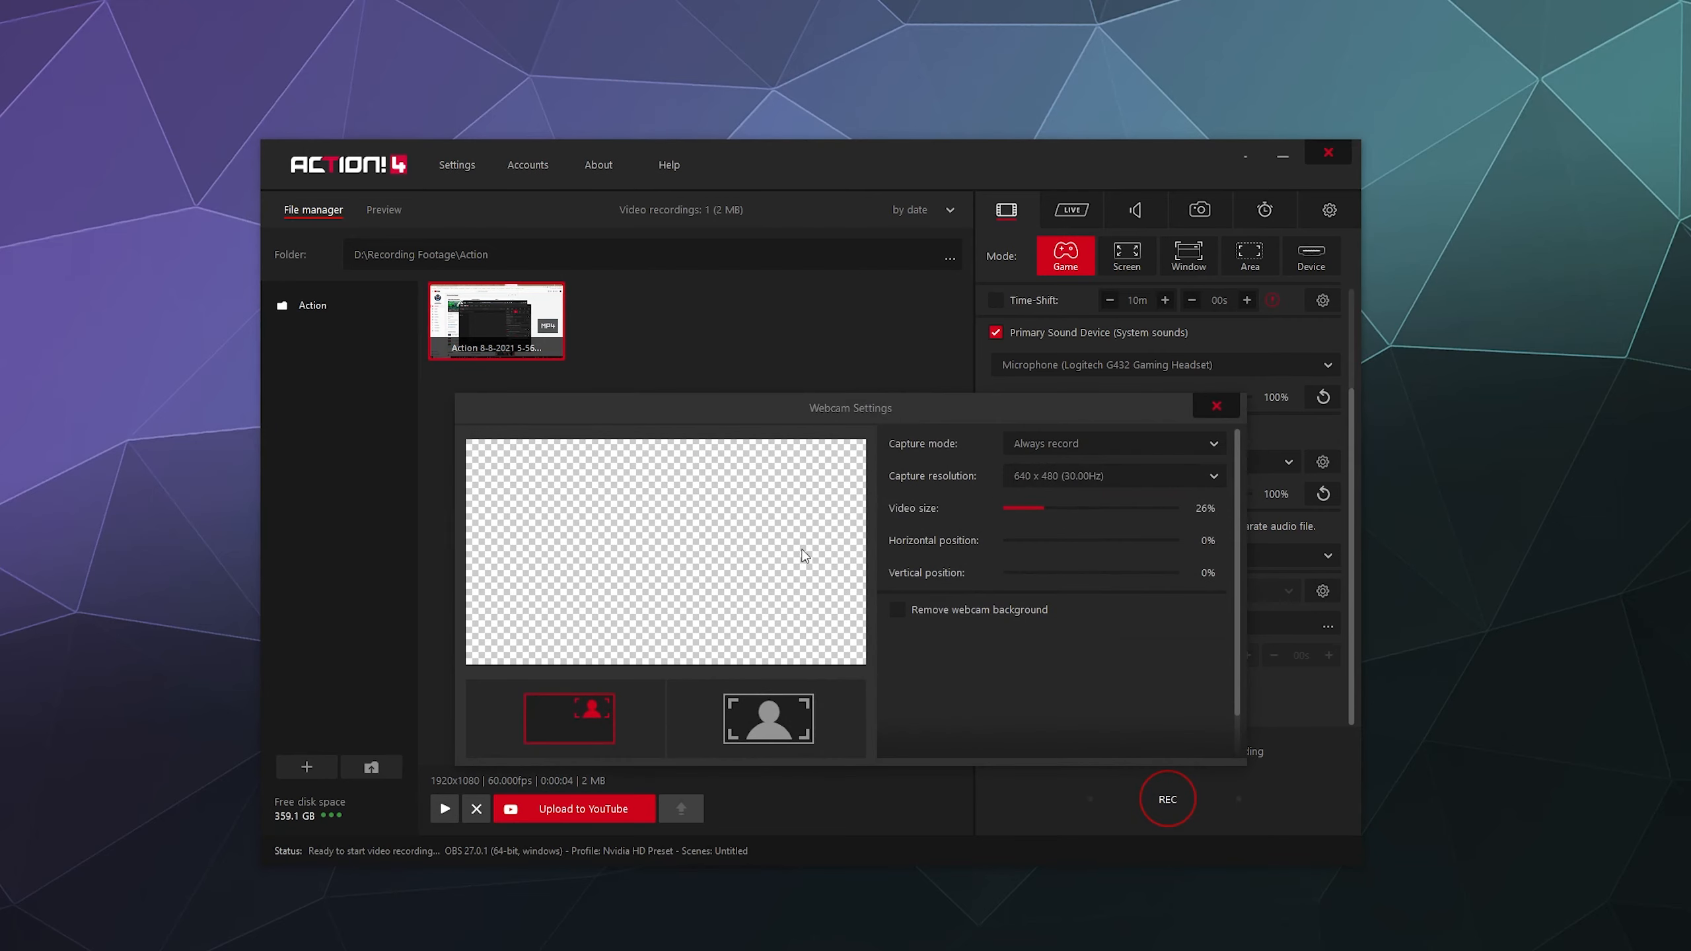
- Reduce the webcam video size to 15%, and try the full-frame layout before returning to the small overlay layout
{"action": "mouse_move", "coordinate": [1040, 508]}
{"action": "left_mouse_down"}
{"action": "mouse_move", "coordinate": [954, 519]}
{"action": "mouse_move", "coordinate": [1065, 510]}
{"action": "mouse_move", "coordinate": [1025, 525]}
{"action": "left_mouse_up"}
{"action": "left_click", "coordinate": [1202, 410]}
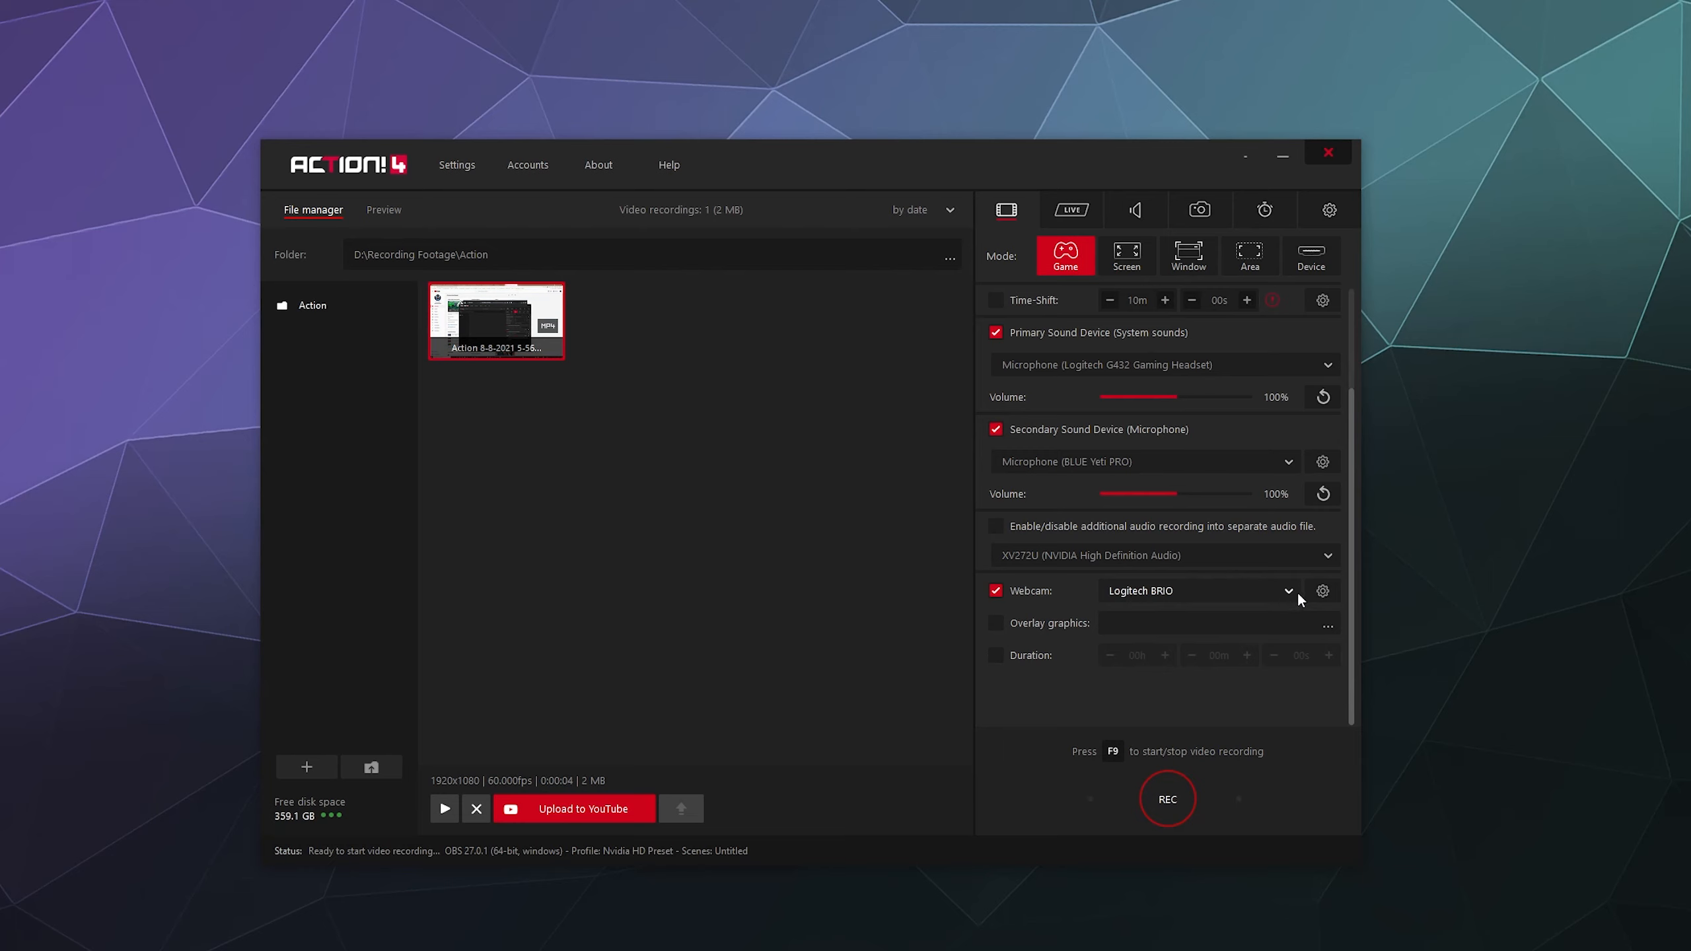
{"action": "left_click", "coordinate": [1323, 590]}
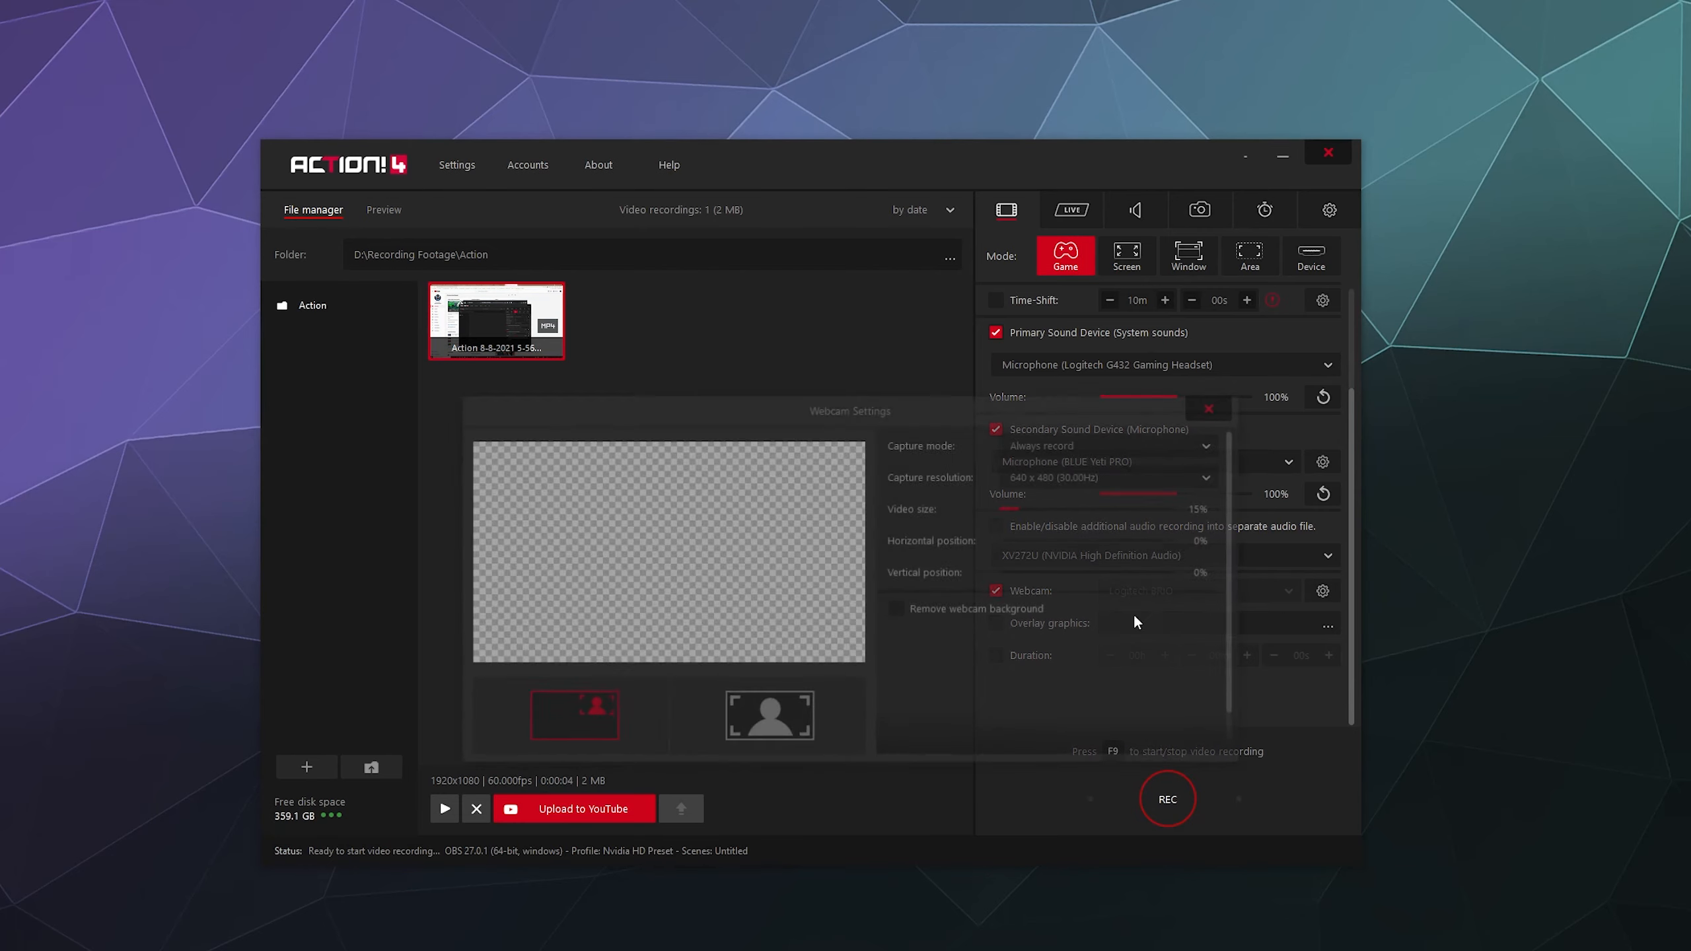
{"action": "left_click", "coordinate": [729, 719]}
{"action": "left_click", "coordinate": [600, 724]}
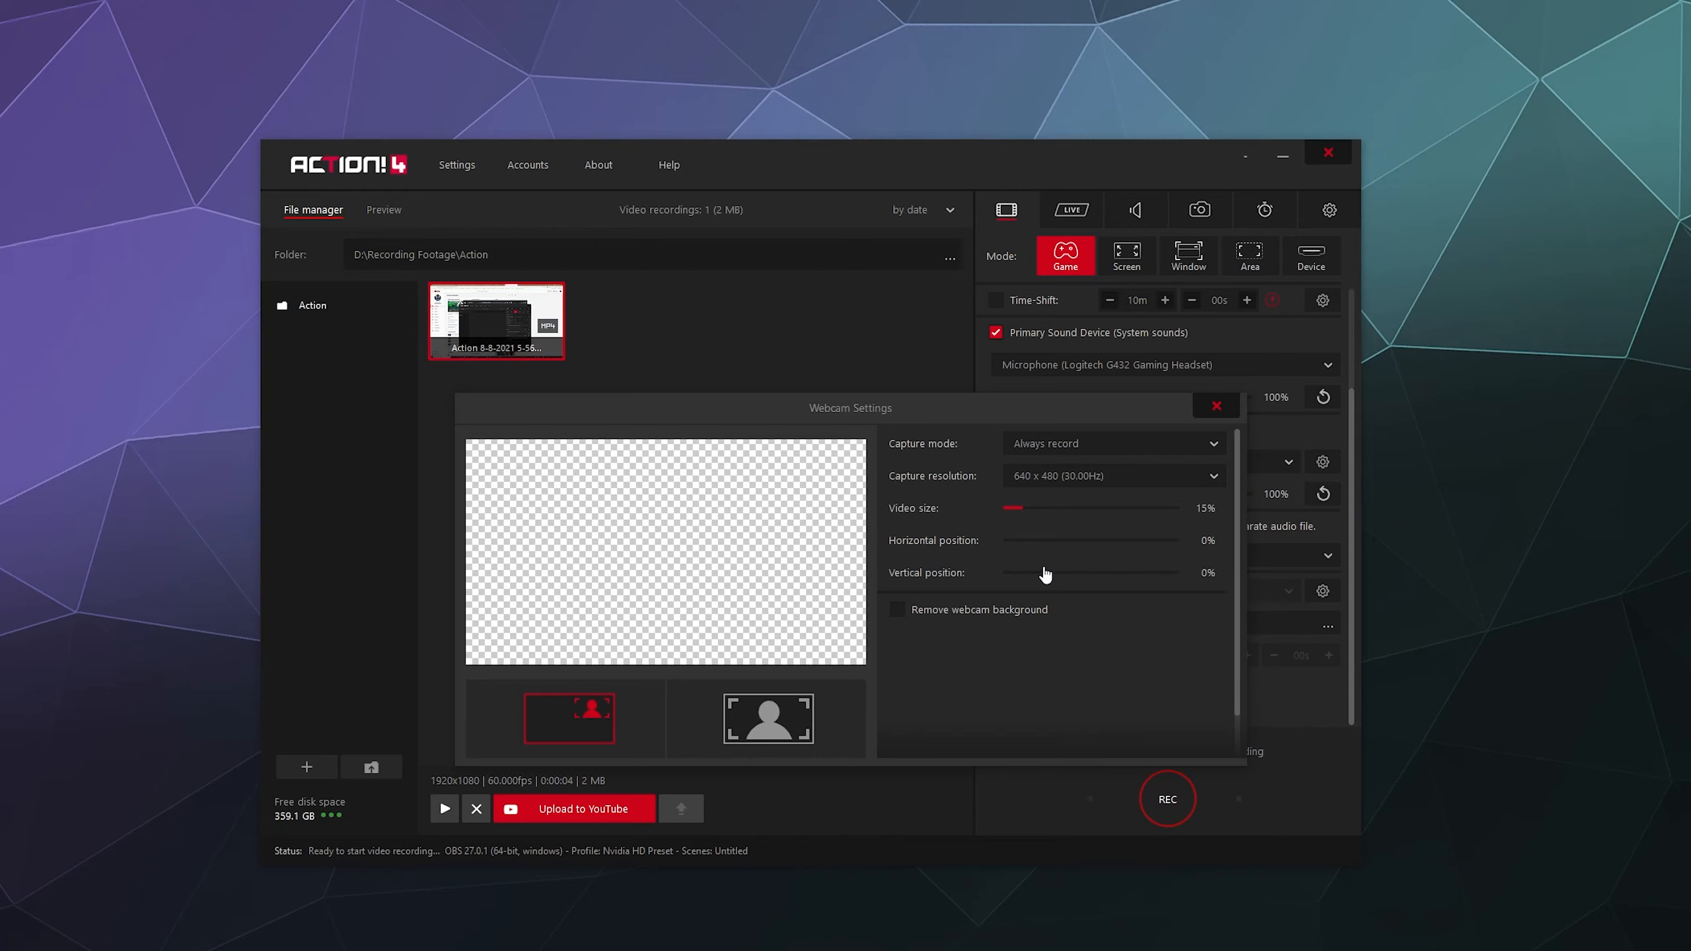
- Set the webcam's capture resolution to Default
{"action": "left_click", "coordinate": [1042, 479]}
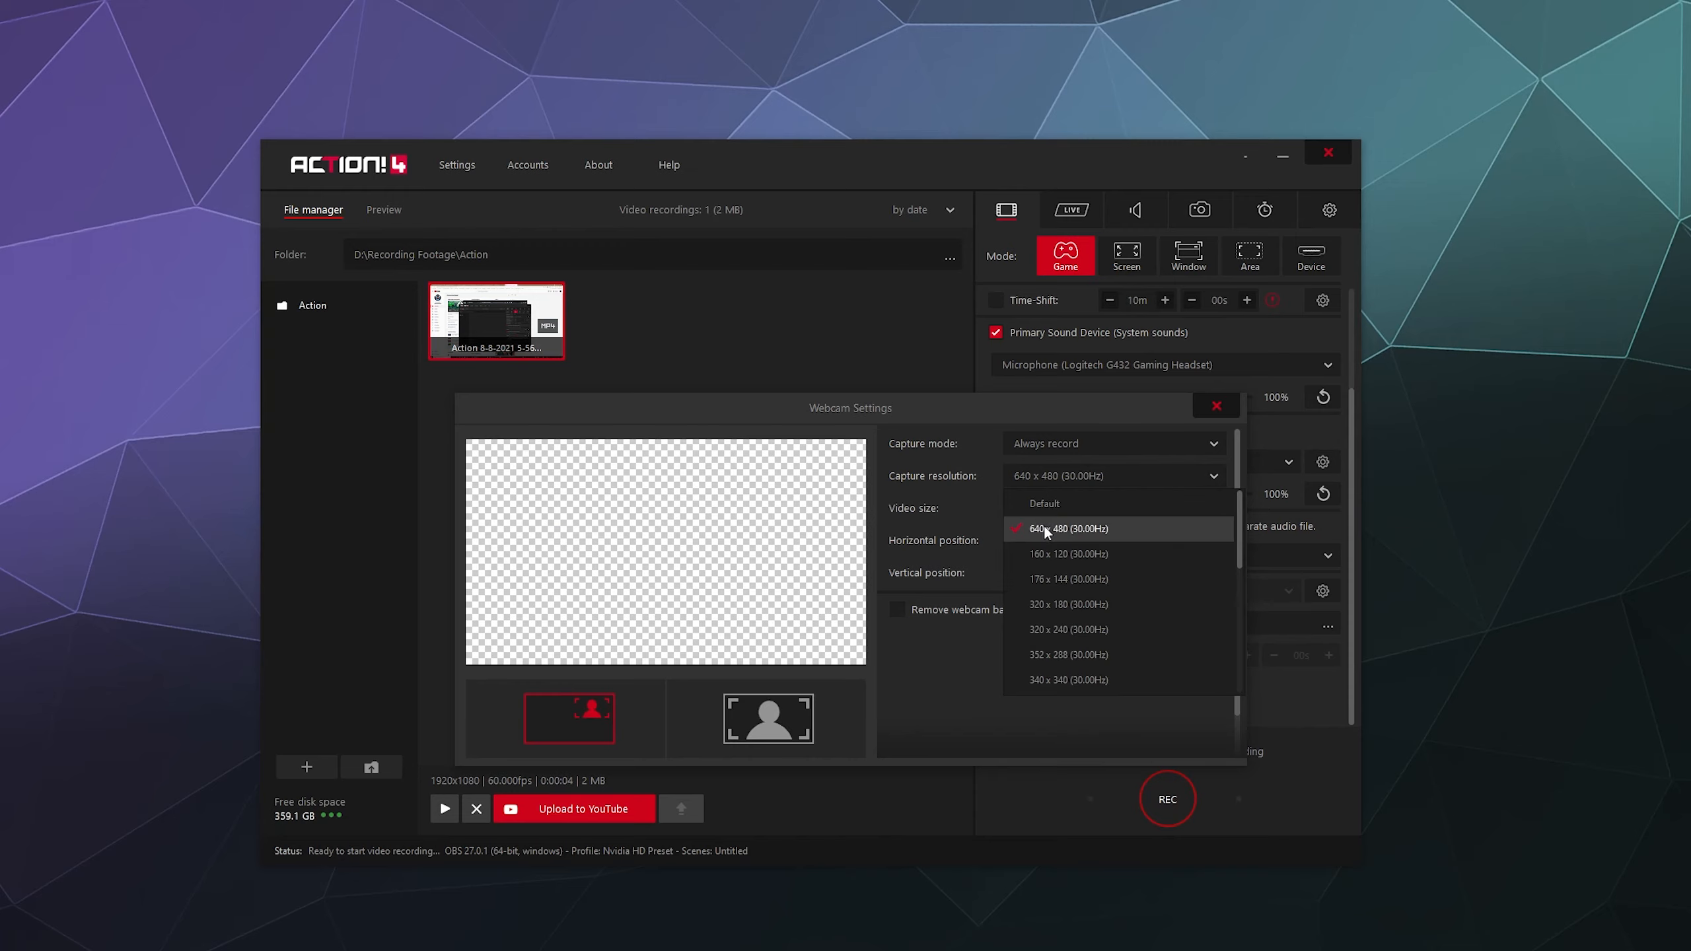
{"action": "left_click", "coordinate": [1044, 501]}
{"action": "left_click", "coordinate": [1054, 475]}
{"action": "left_click", "coordinate": [1054, 476]}
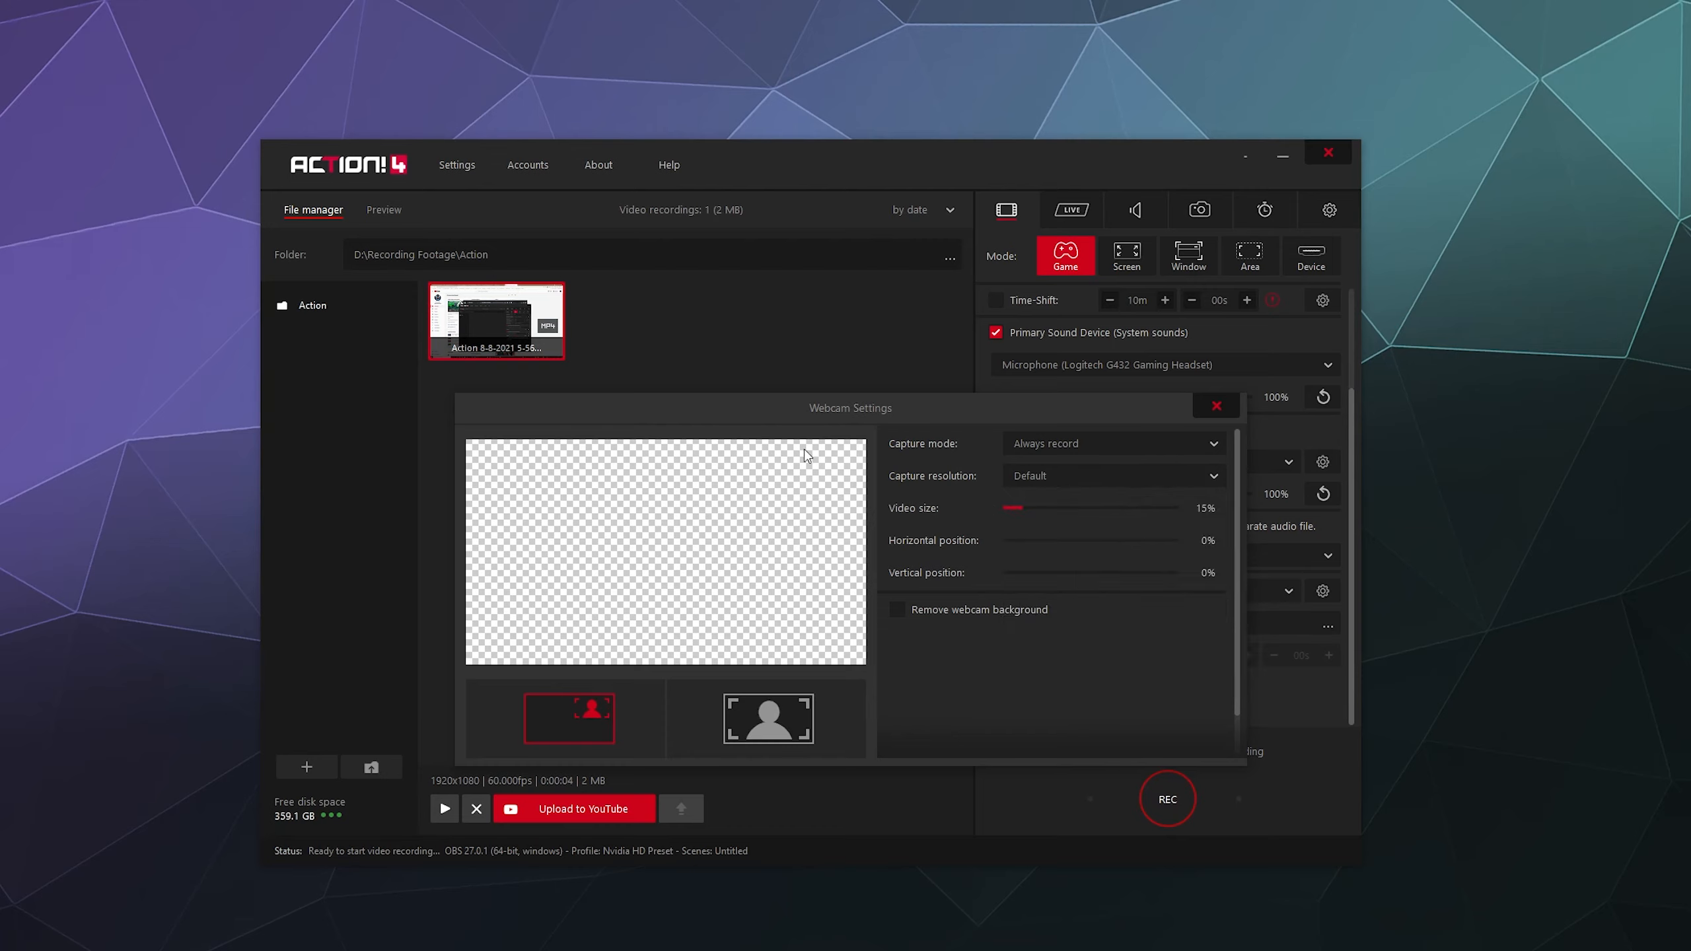
- Turn on webcam background removal and review its modes, keeping Use Chroma key
{"action": "left_click", "coordinate": [933, 608]}
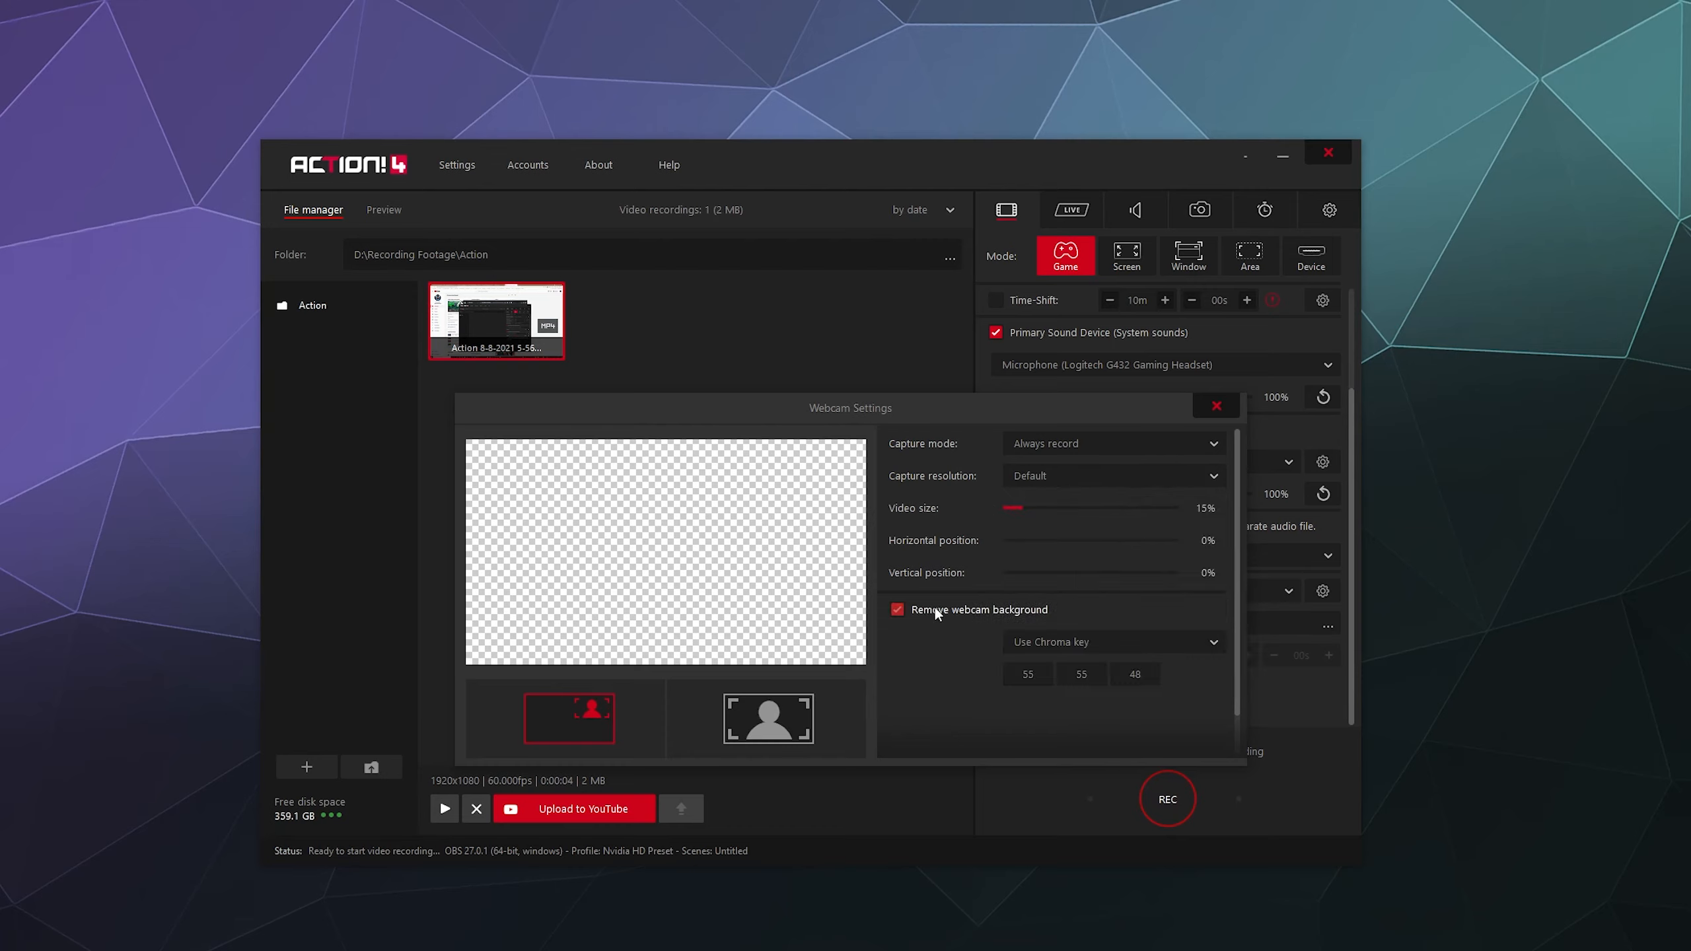
{"action": "scroll", "coordinate": [1242, 584], "scroll_direction": "down", "scroll_amount": 1}
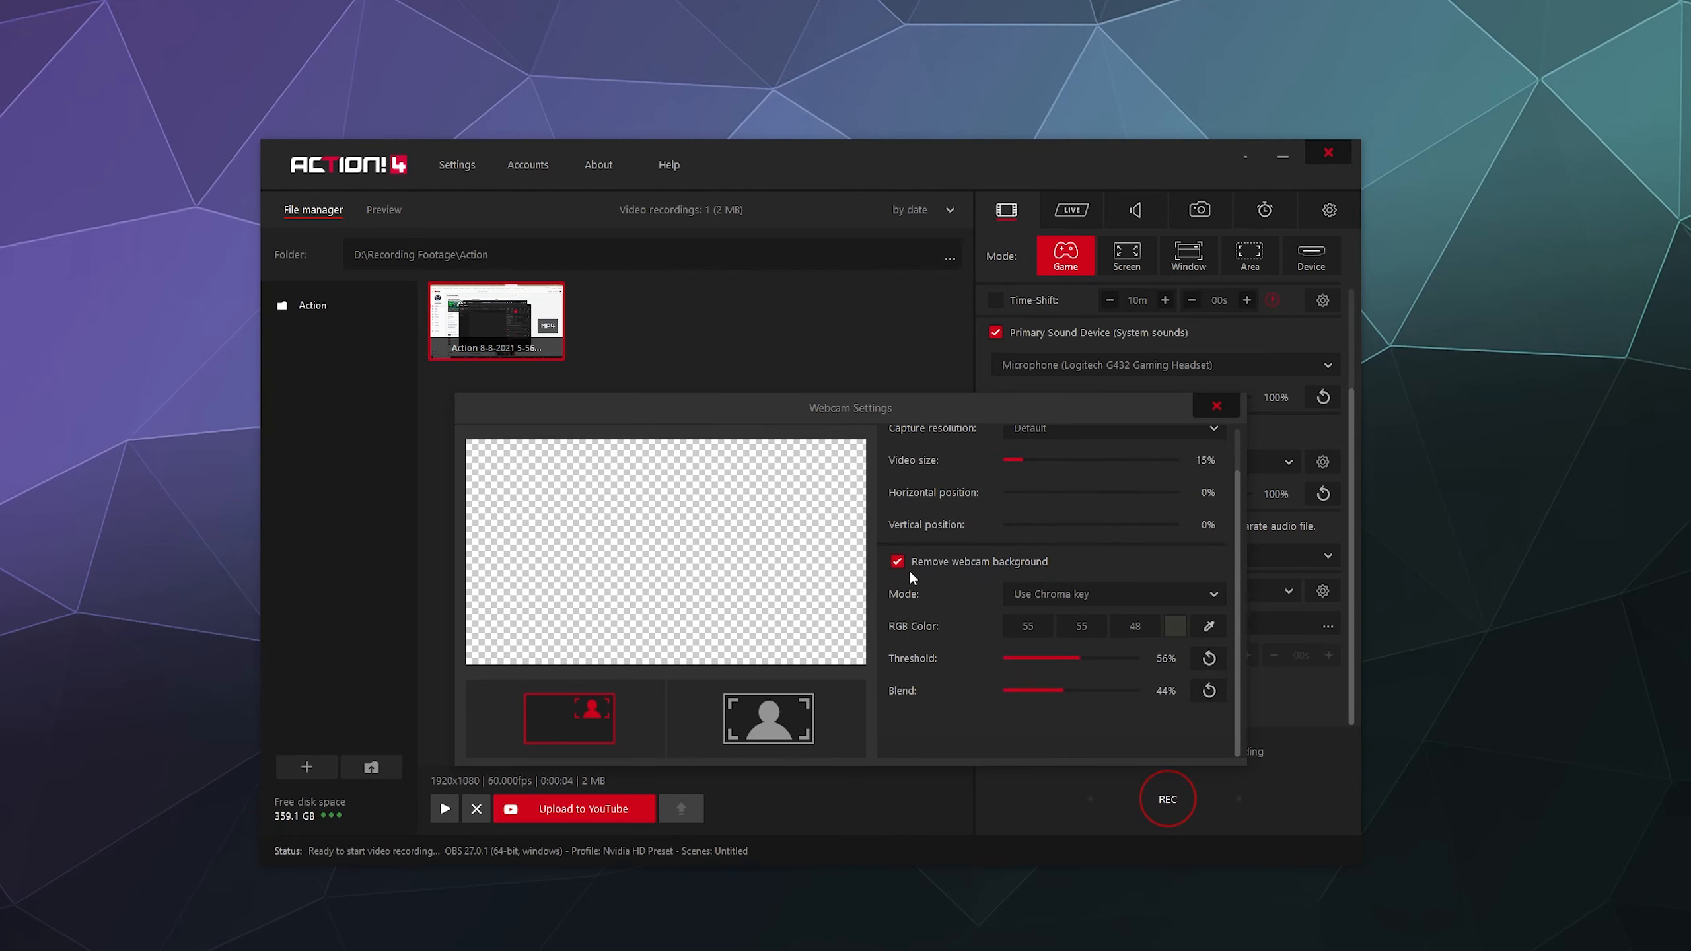
{"action": "left_click", "coordinate": [1046, 589]}
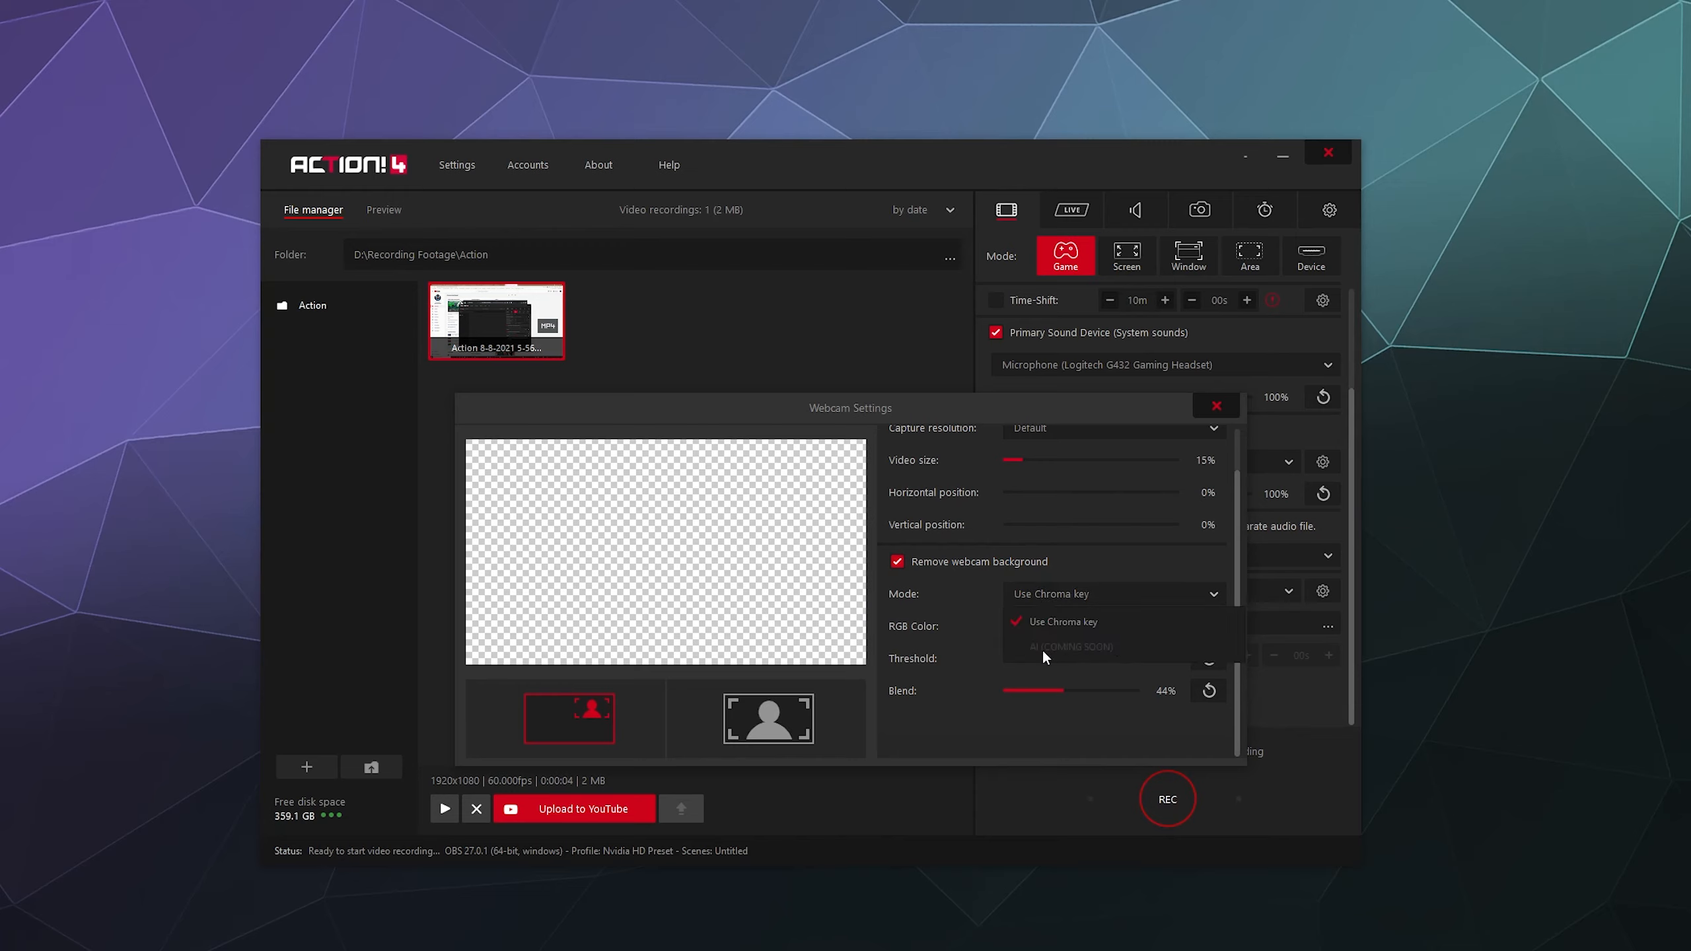
{"action": "left_click", "coordinate": [965, 611]}
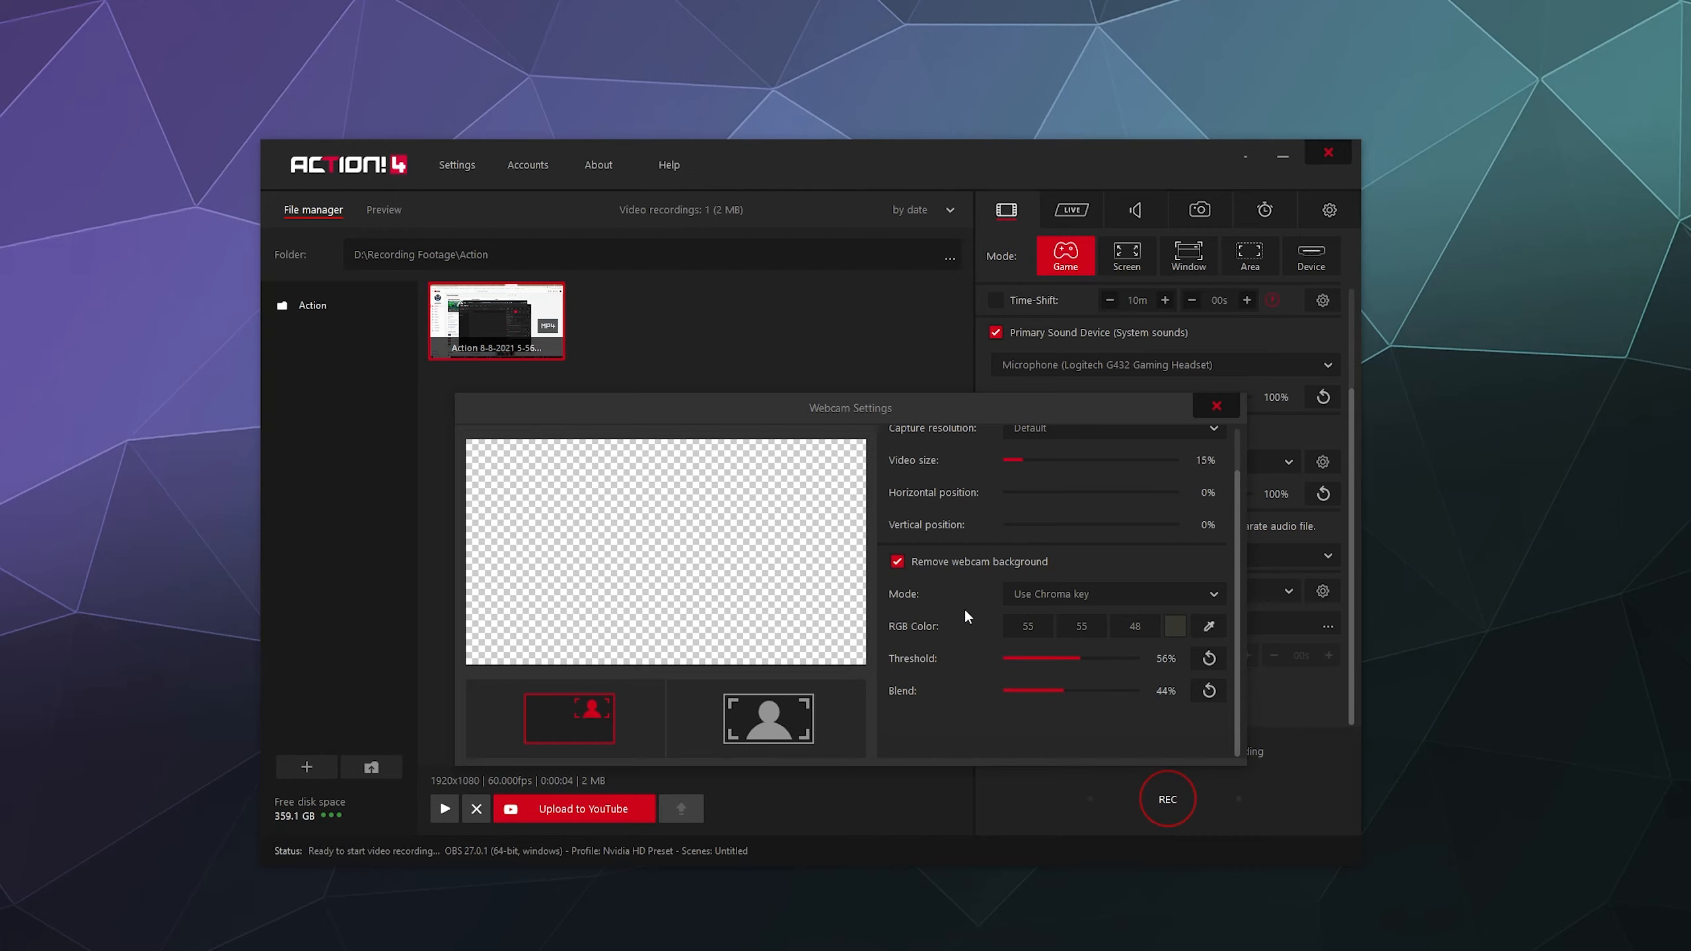
- Sample white (255, 255, 255) as the chroma key color and set the threshold to 63% and the blend to 40%
{"action": "left_click", "coordinate": [1209, 626]}
{"action": "left_click", "coordinate": [720, 559]}
{"action": "left_click_drag", "start_coordinate": [1074, 659], "coordinate": [1059, 700]}
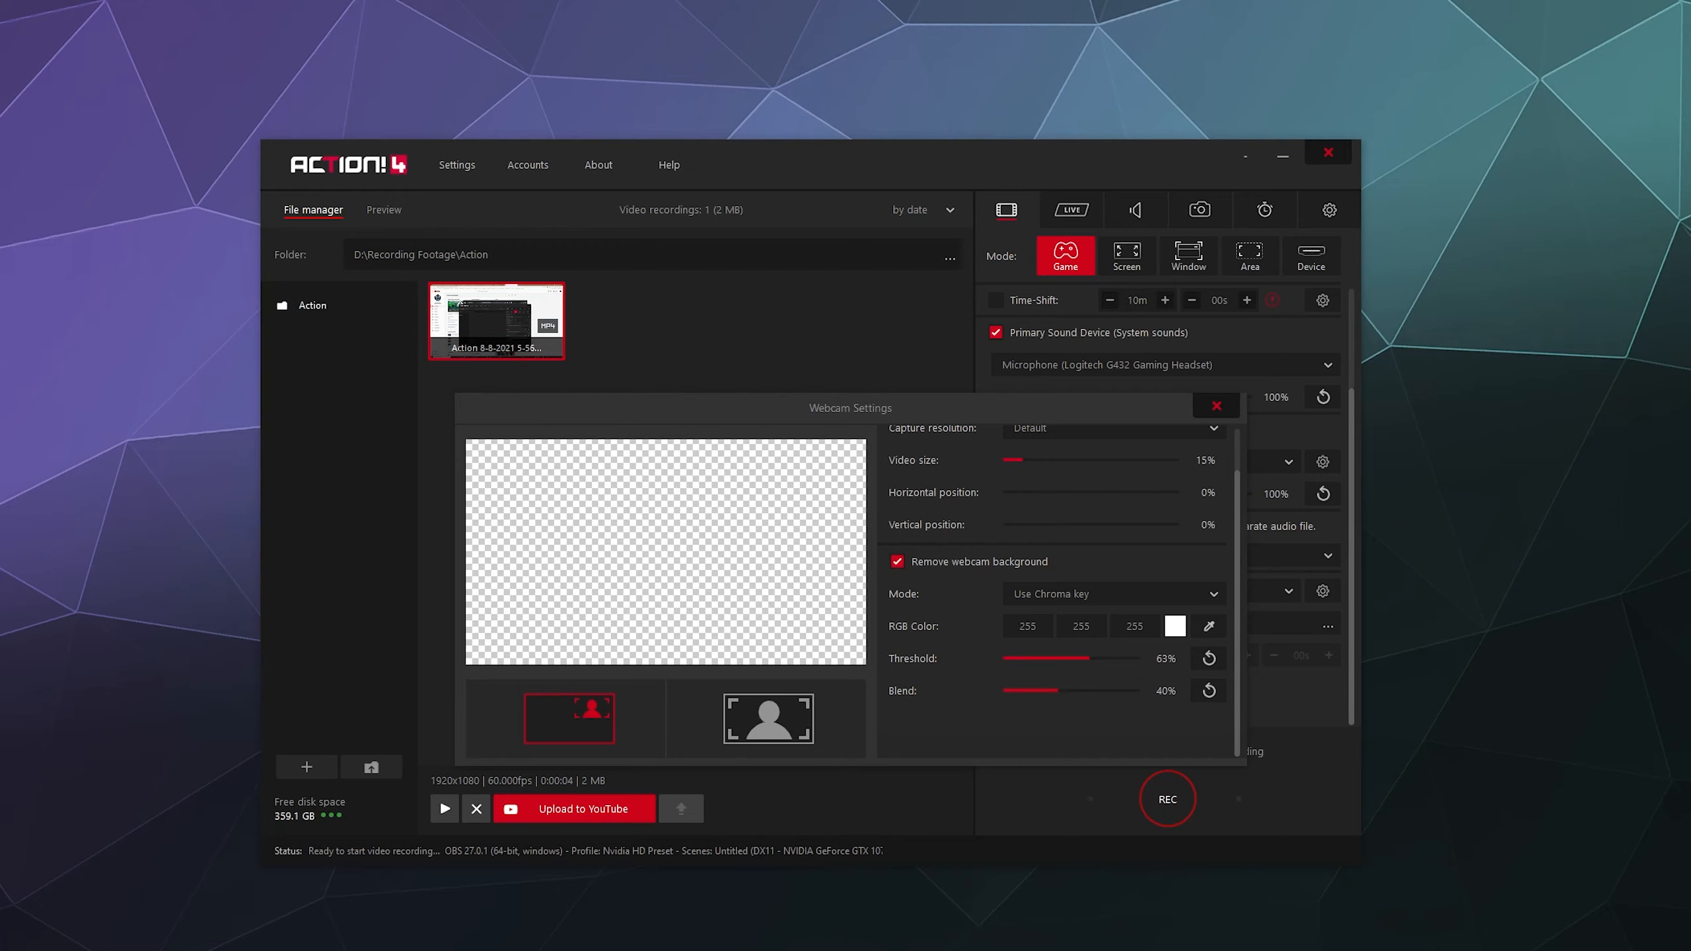
- Turn off webcam background removal
{"action": "left_click", "coordinate": [1216, 405]}
{"action": "left_click", "coordinate": [897, 561]}
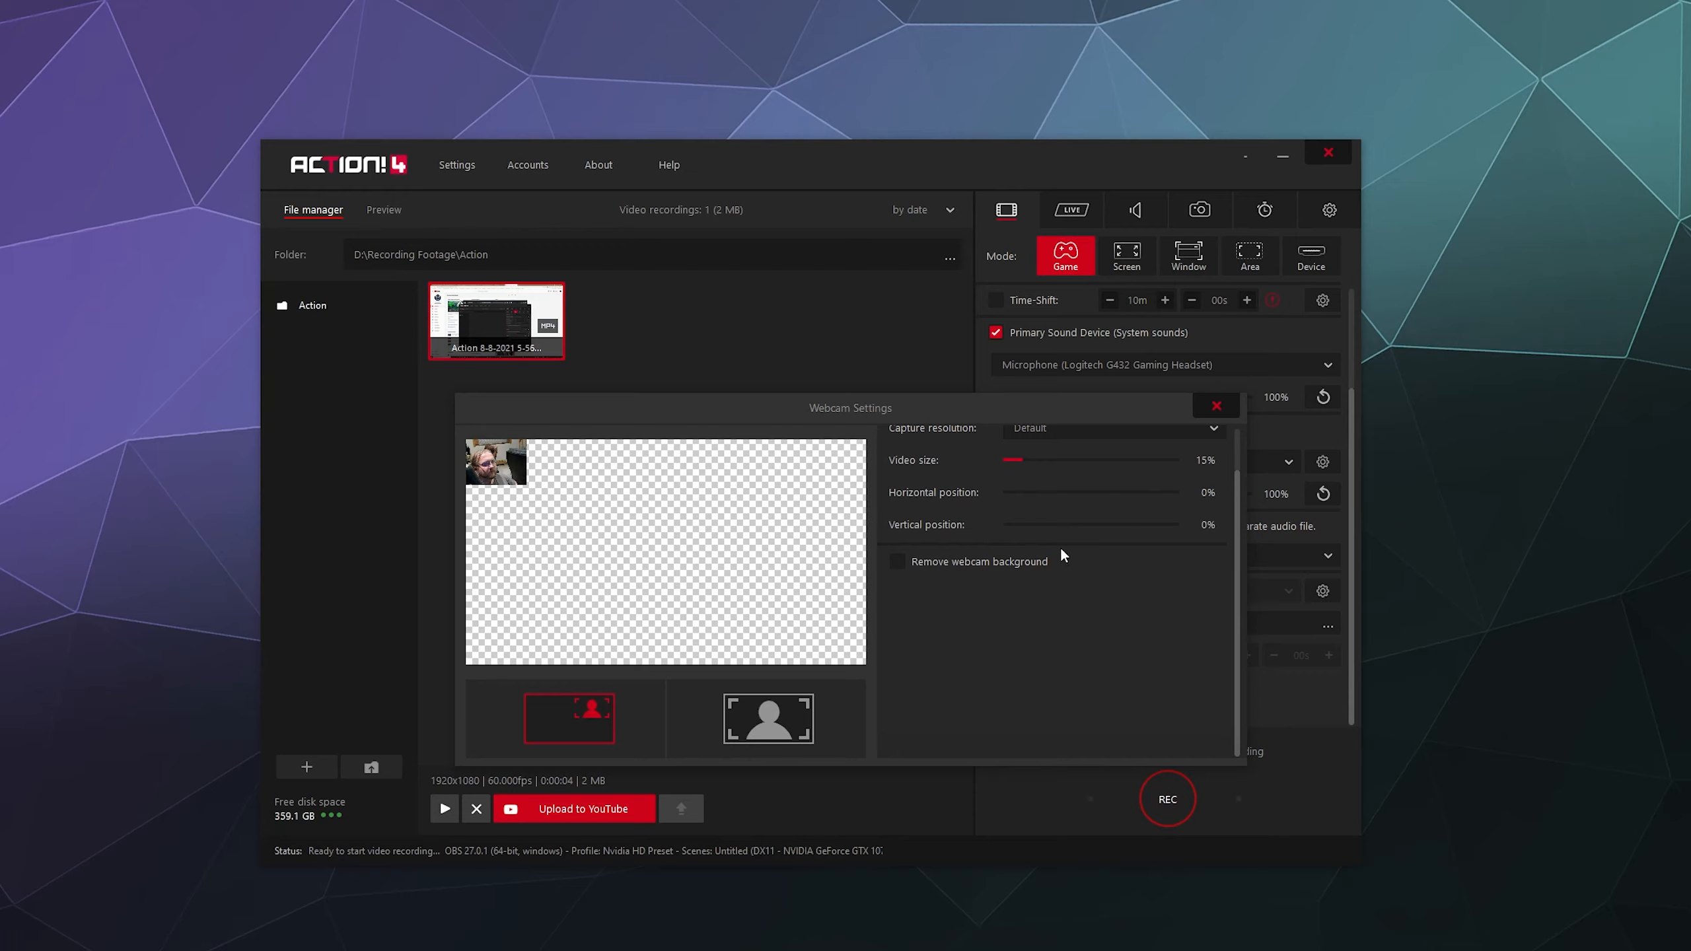
- Set the webcam video size to 24%, keeping its horizontal and vertical positions at 0%
{"action": "scroll", "coordinate": [1042, 543], "scroll_direction": "up", "scroll_amount": 1}
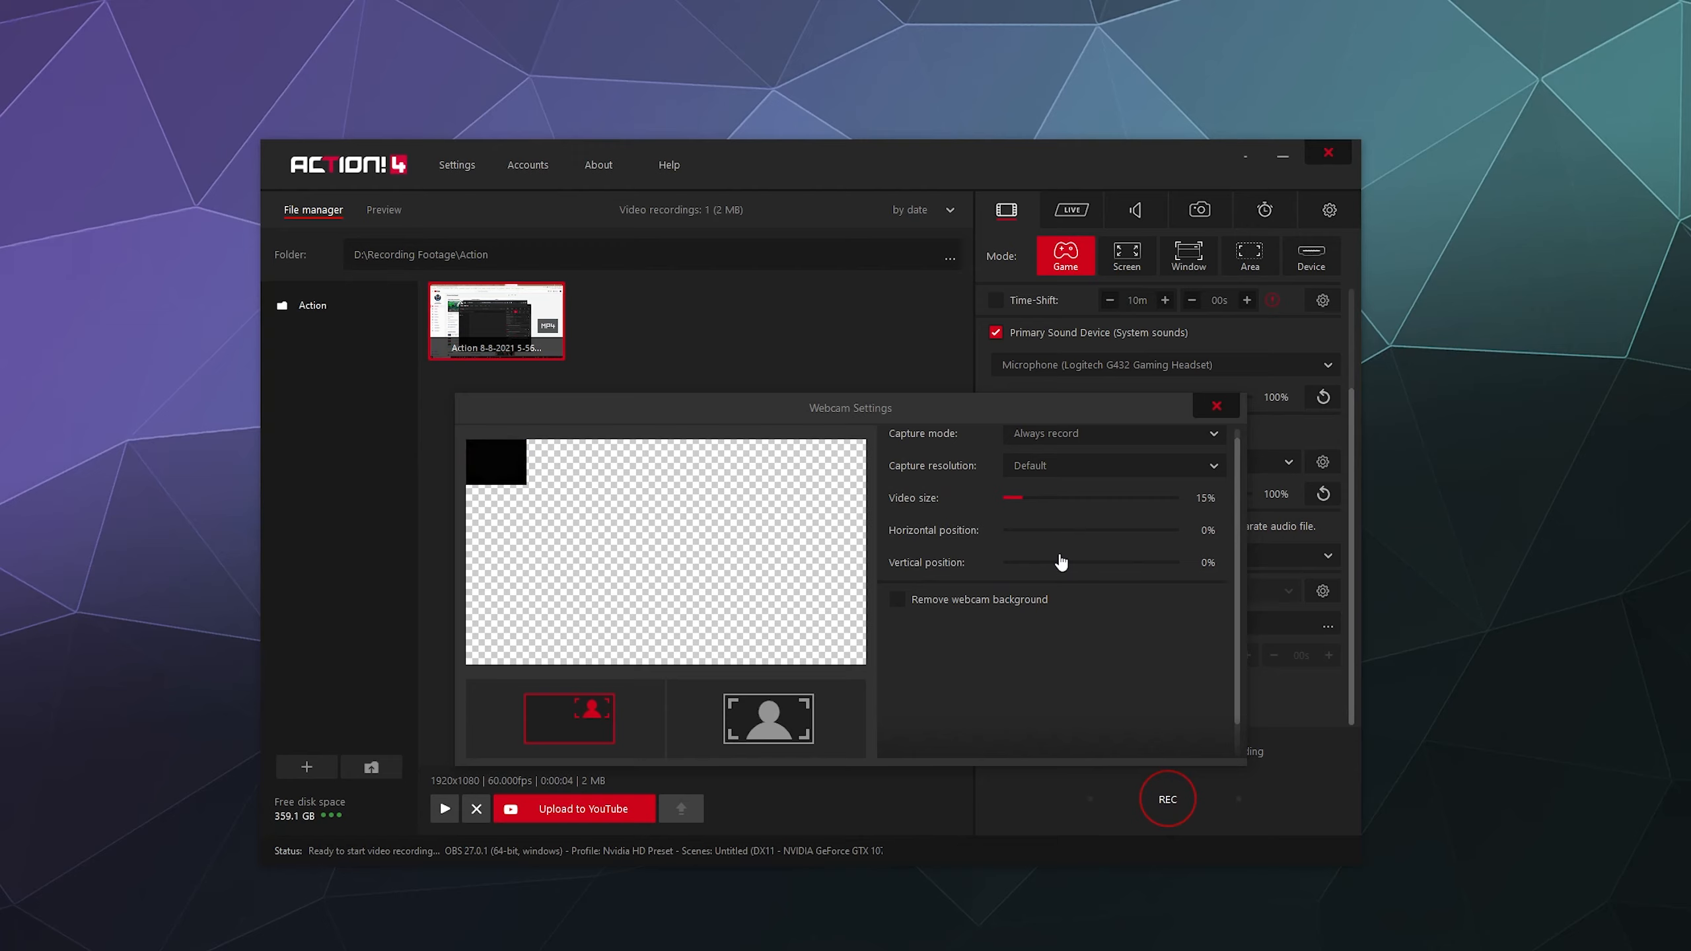
{"action": "left_click_drag", "start_coordinate": [1034, 498], "coordinate": [942, 540]}
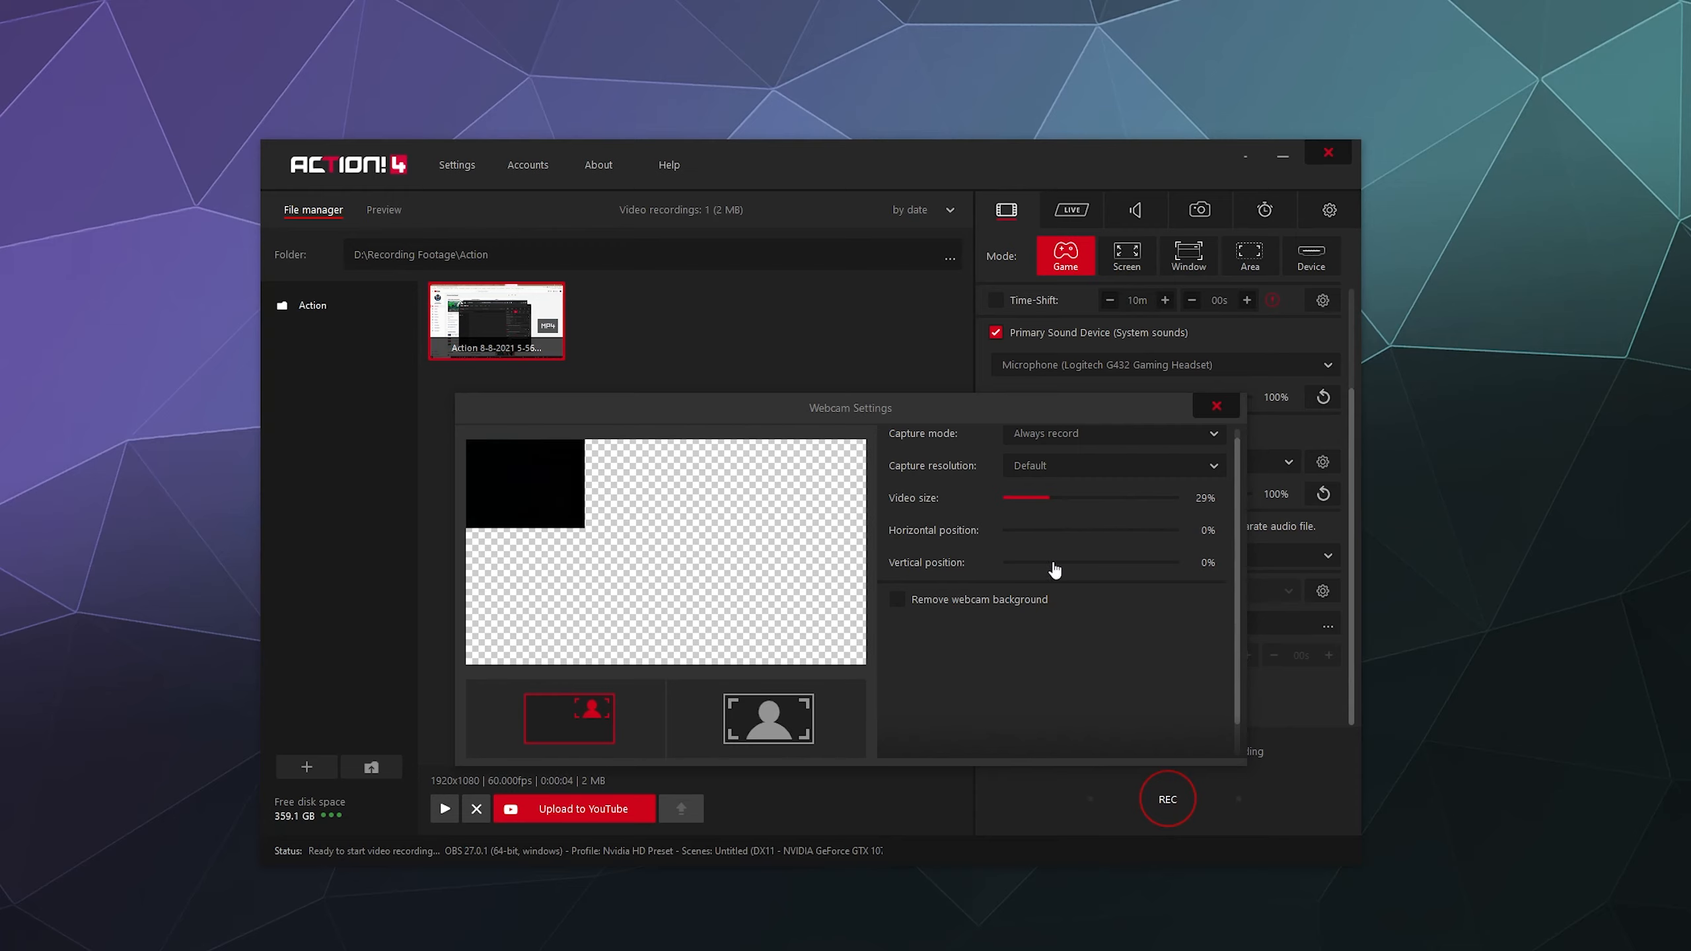
{"action": "left_click_drag", "start_coordinate": [1053, 565], "coordinate": [977, 566]}
{"action": "left_click_drag", "start_coordinate": [1065, 537], "coordinate": [1004, 533]}
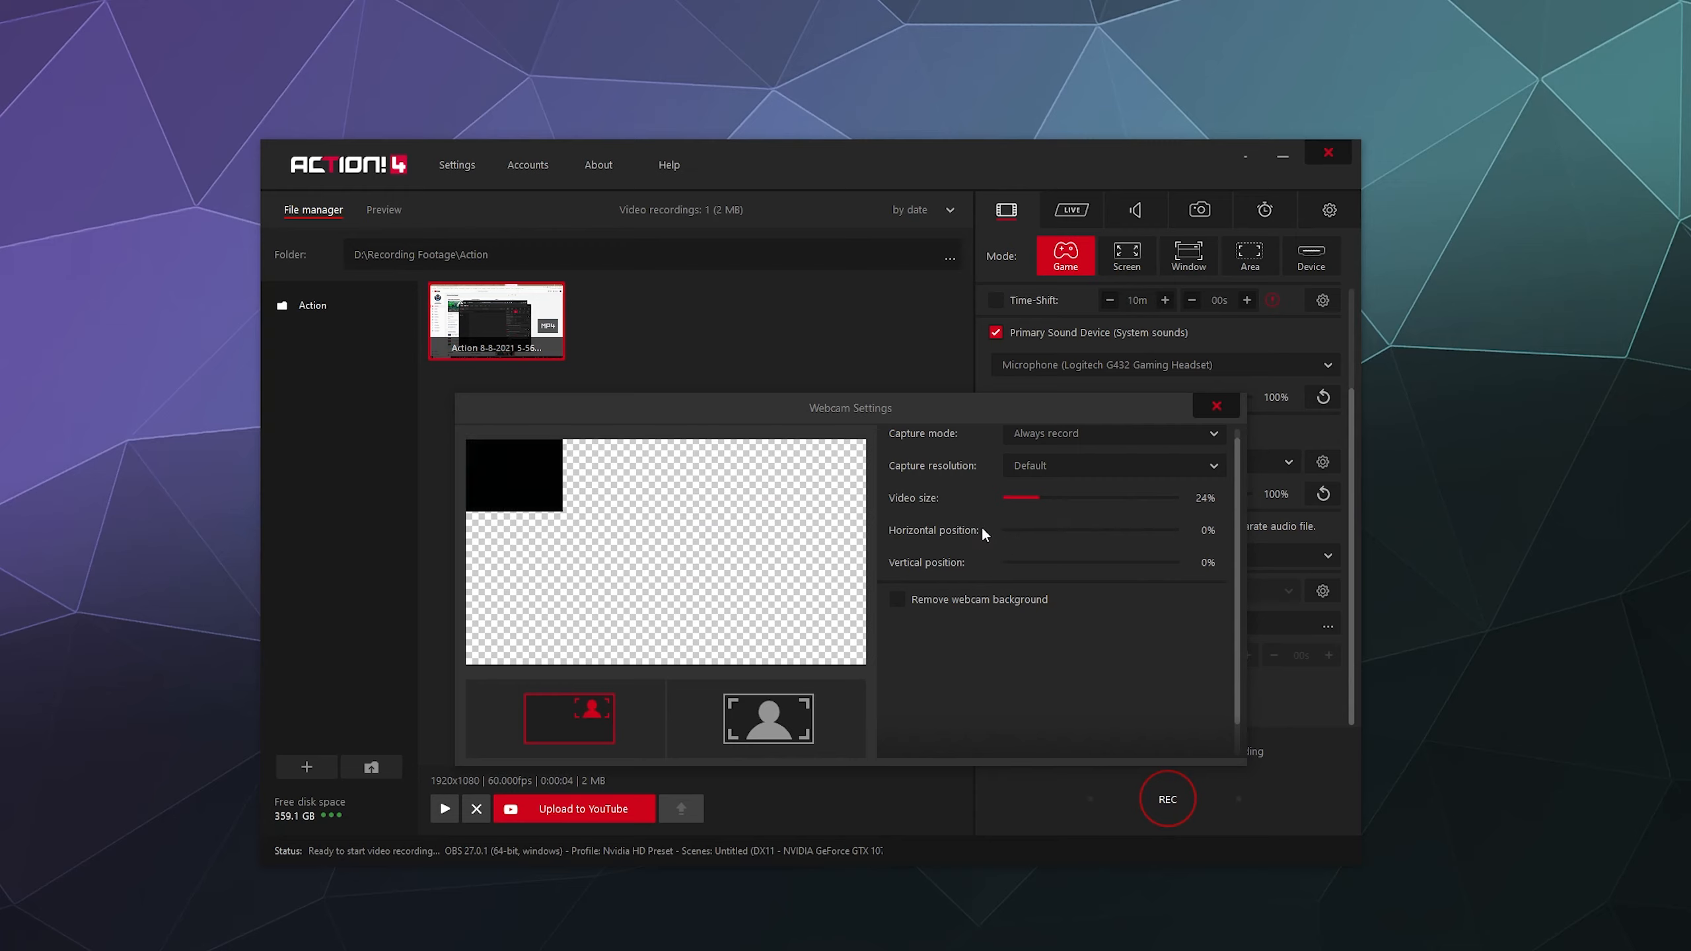
- Try the 640 x 480 (30.00Hz) webcam capture resolution, review the other resolutions and return to Default
{"action": "scroll", "coordinate": [1068, 693], "scroll_direction": "up", "scroll_amount": 1}
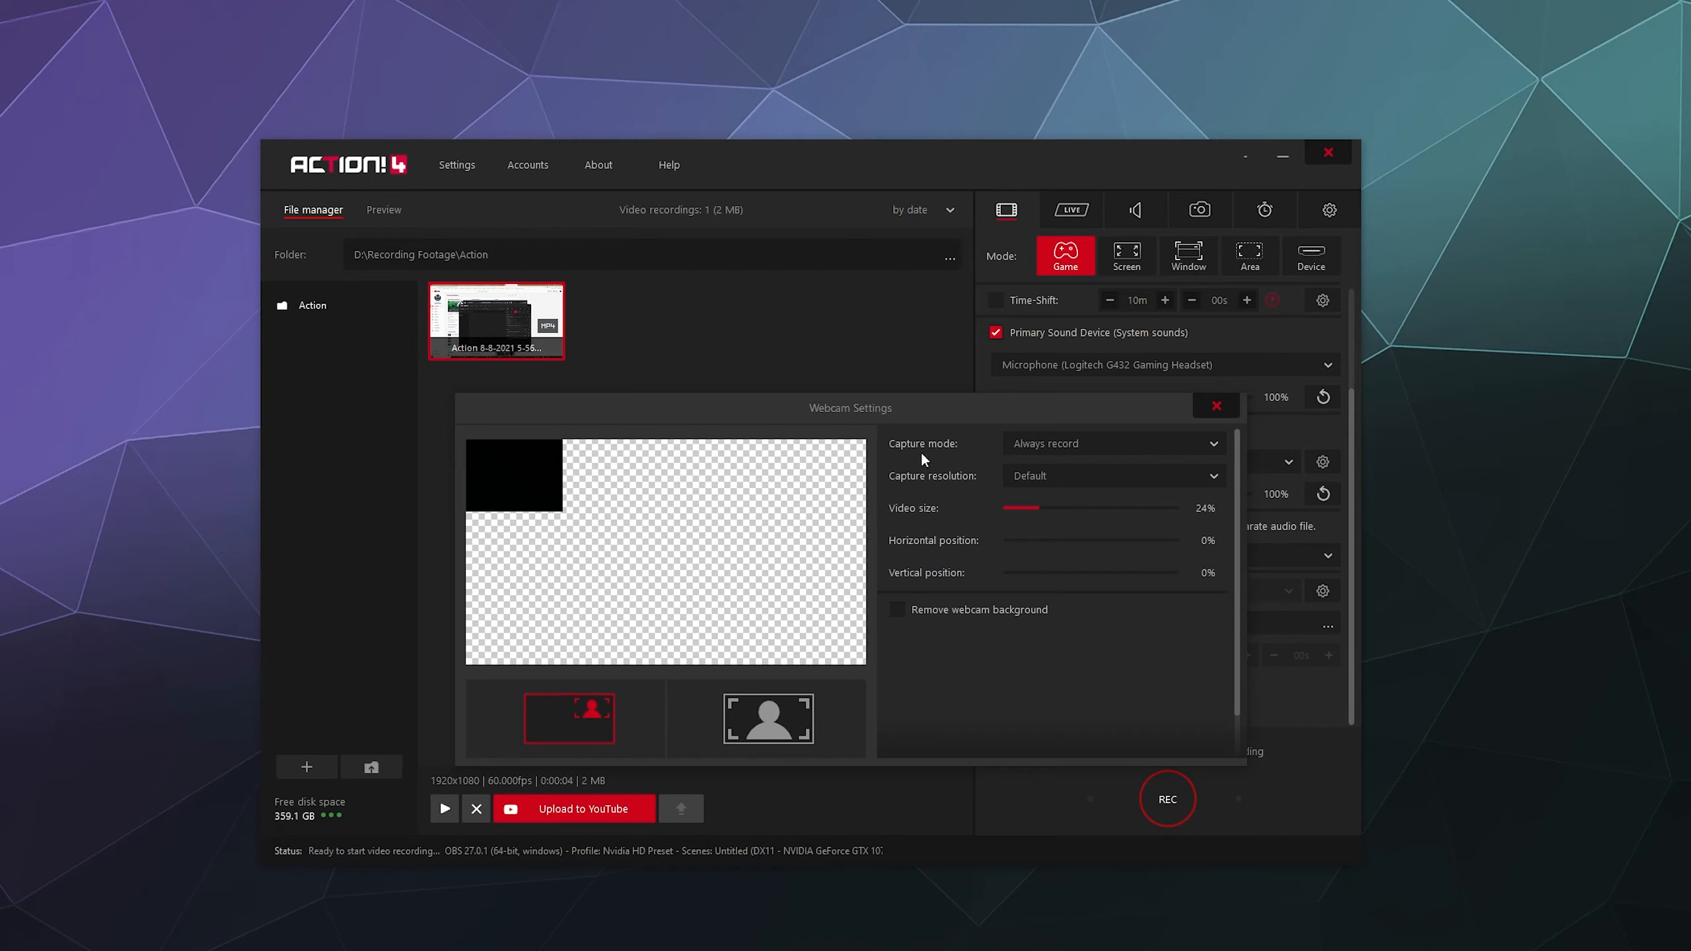
{"action": "left_click", "coordinate": [1054, 478]}
{"action": "left_click", "coordinate": [1050, 506]}
{"action": "left_click", "coordinate": [1031, 476]}
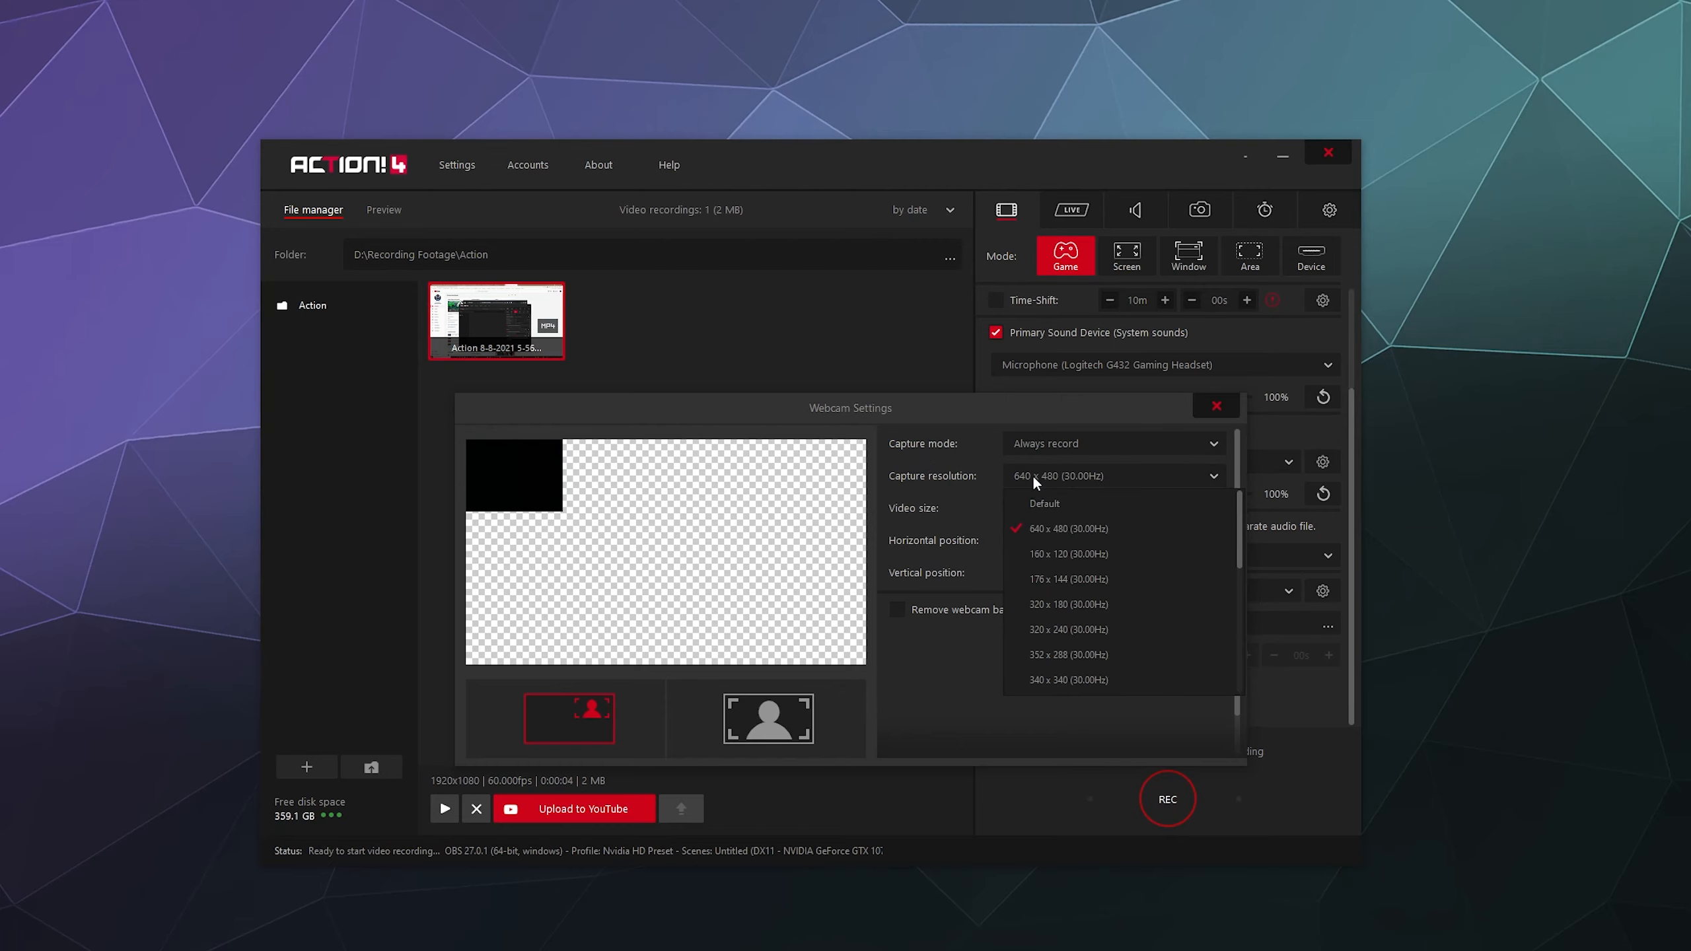
{"action": "left_click", "coordinate": [1085, 528]}
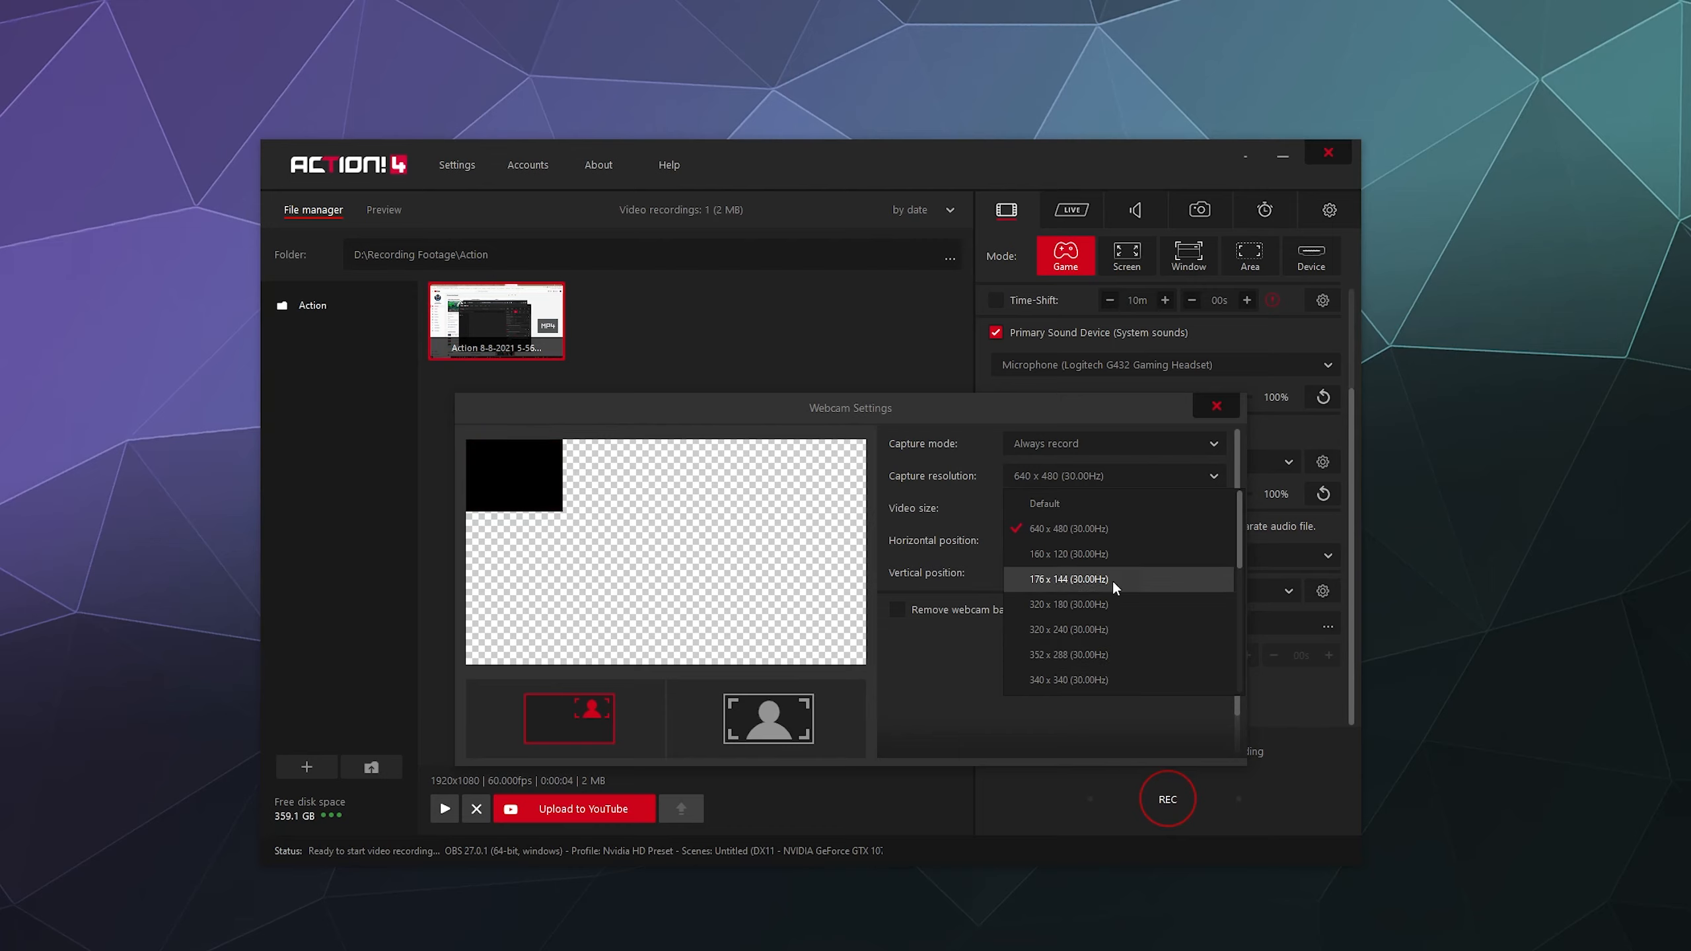
{"action": "left_click", "coordinate": [1042, 740]}
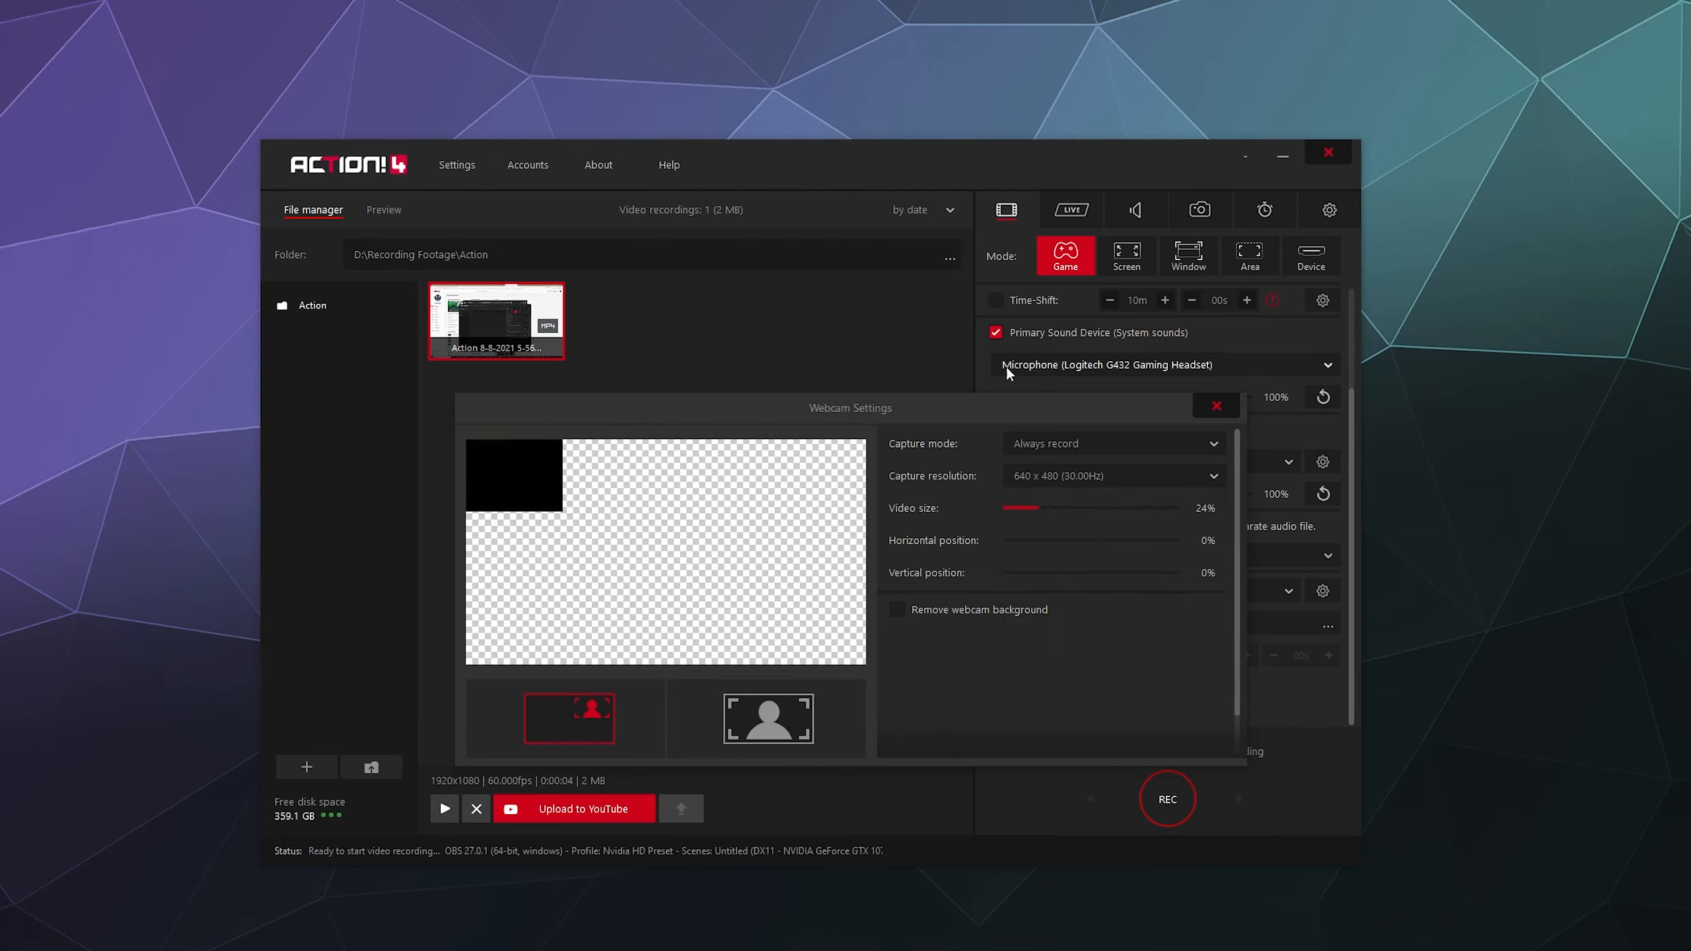
{"action": "left_click", "coordinate": [1080, 482]}
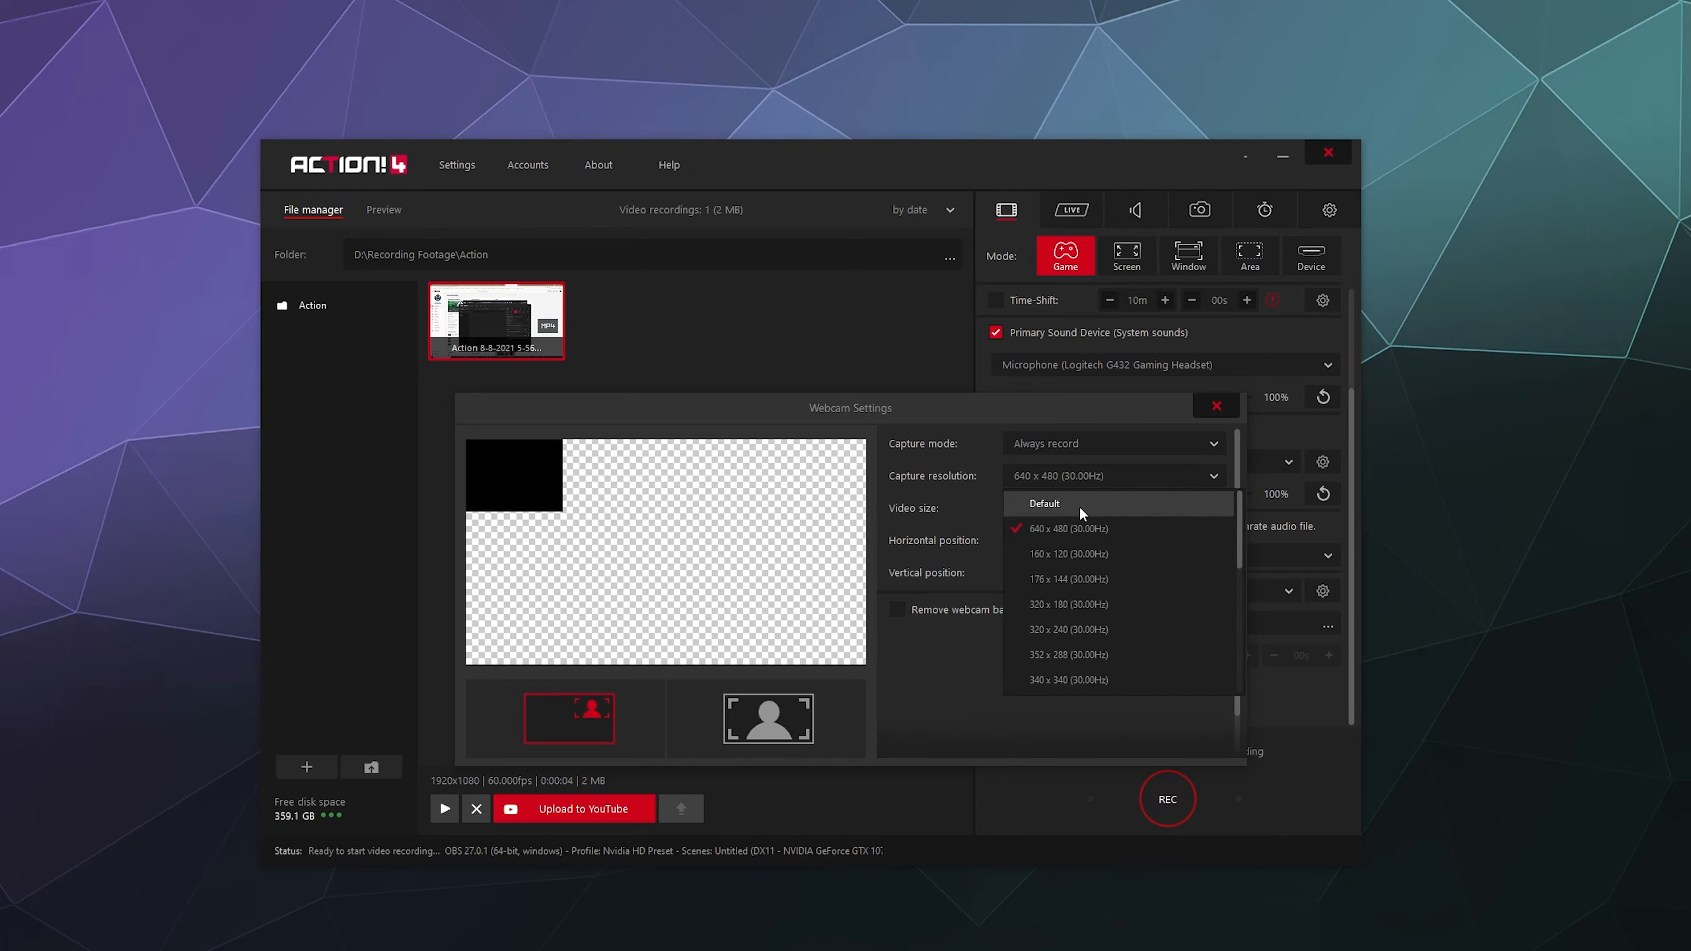
{"action": "left_click", "coordinate": [1053, 676]}
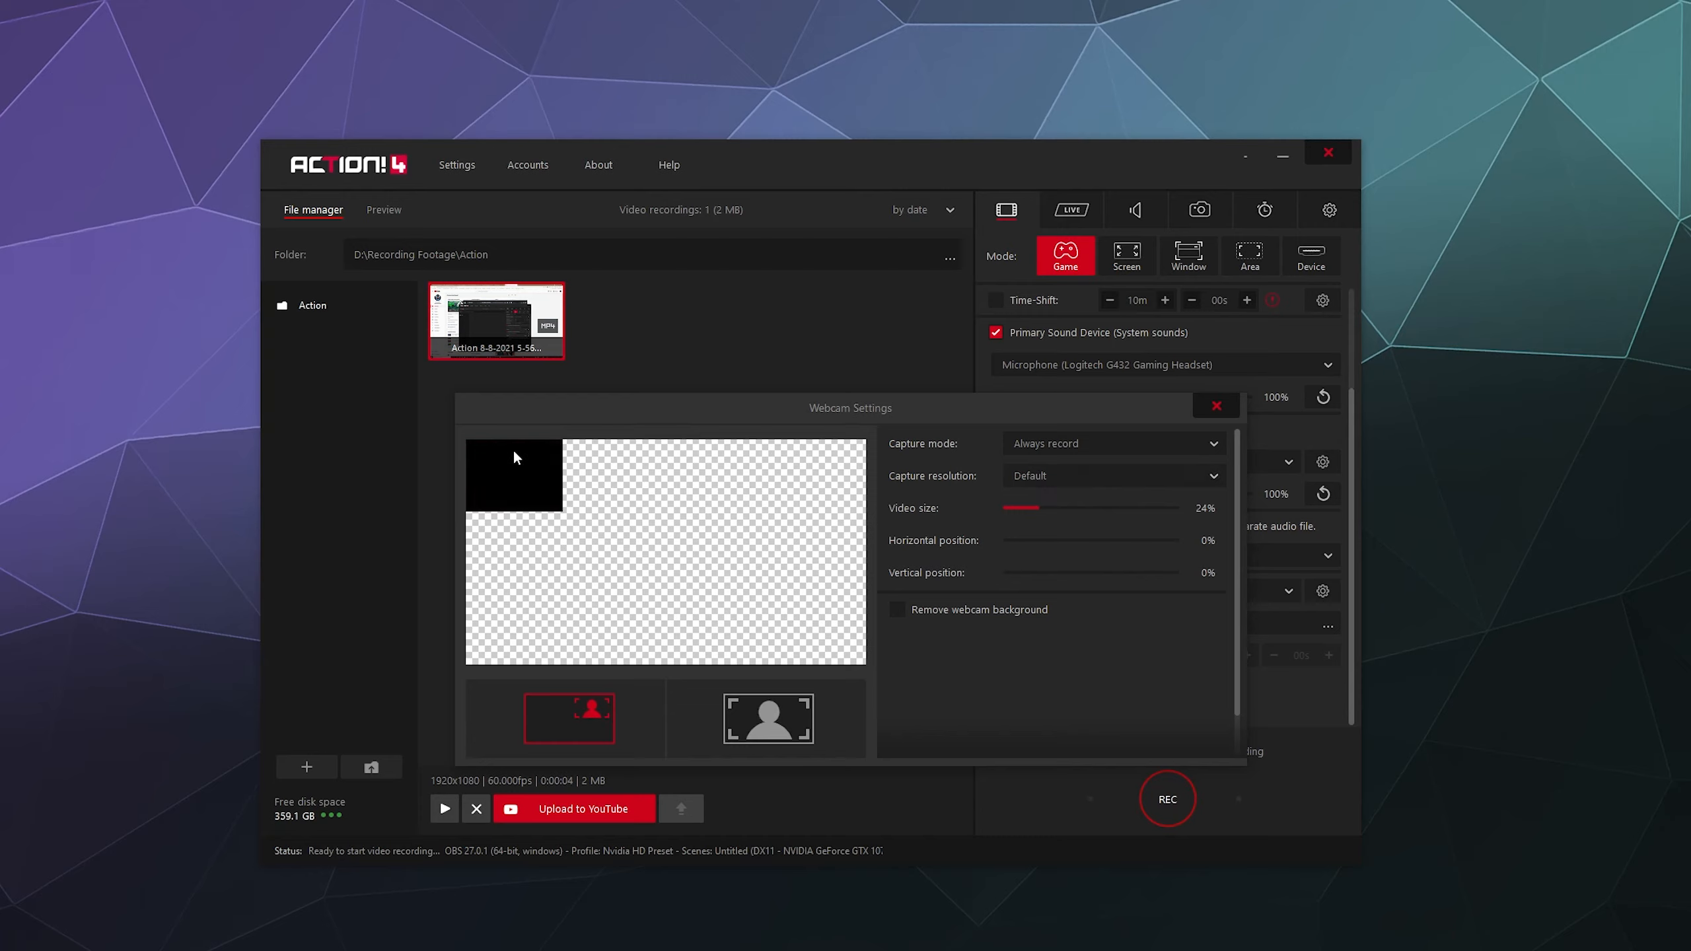
- Close the webcam settings and disable the webcam
{"action": "left_click", "coordinate": [1222, 410]}
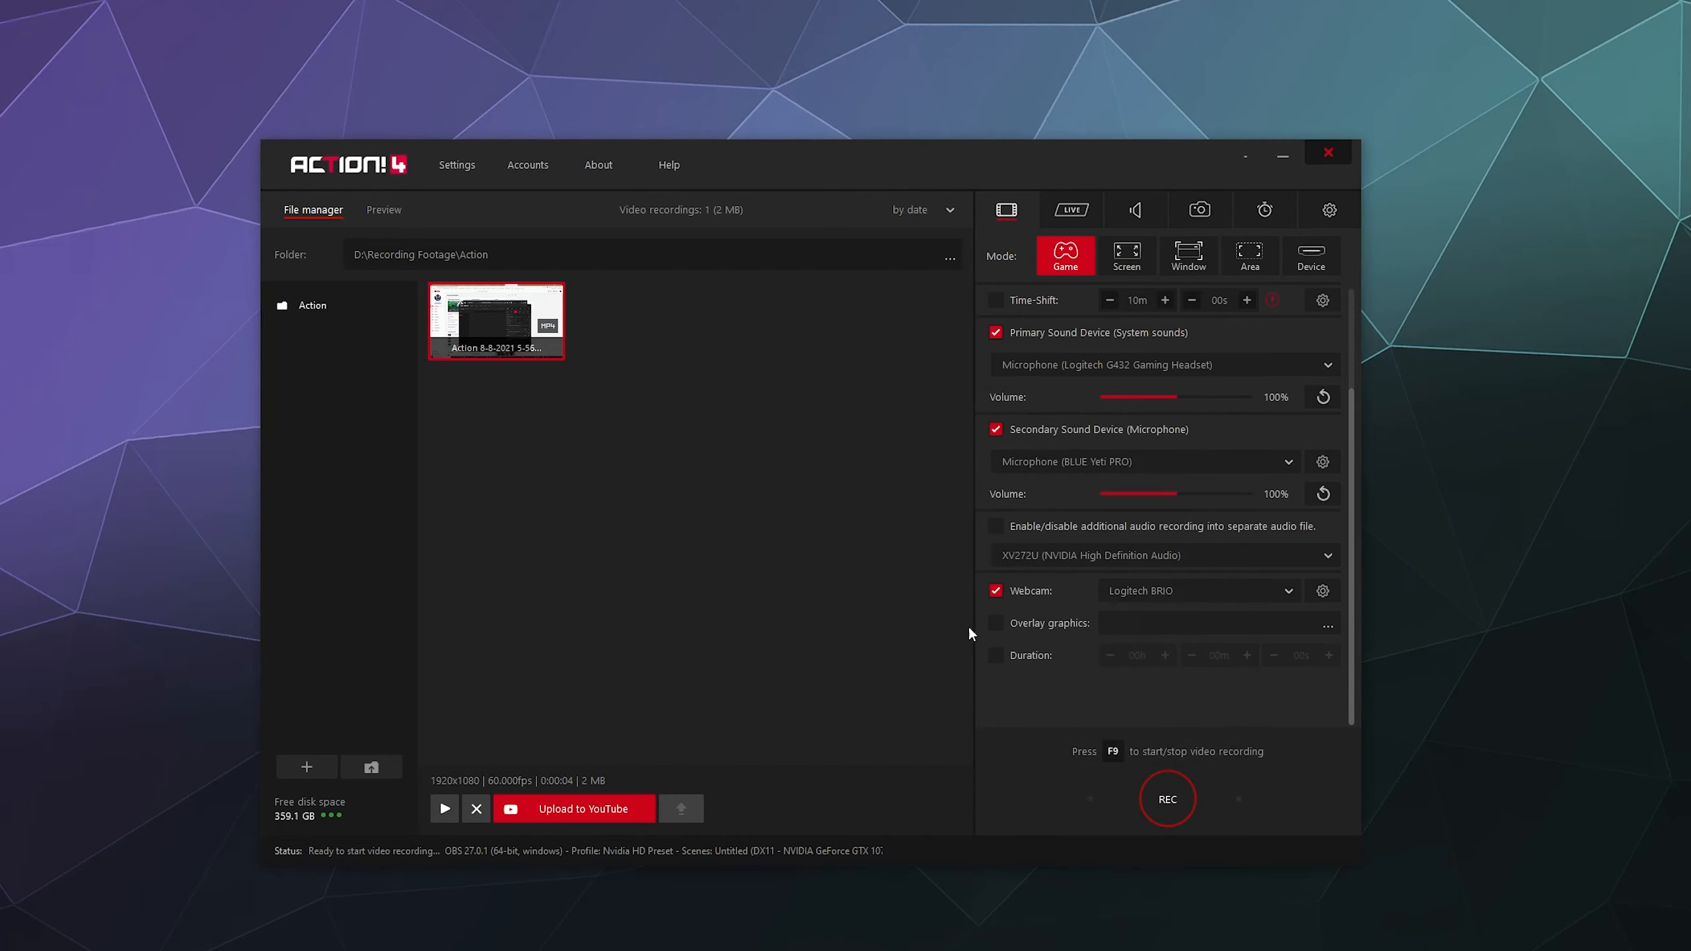
{"action": "left_click", "coordinate": [992, 588]}
- Try the overlay graphics option, and turn the recording duration limit on and back off
{"action": "left_click", "coordinate": [998, 626]}
{"action": "left_click", "coordinate": [996, 654]}
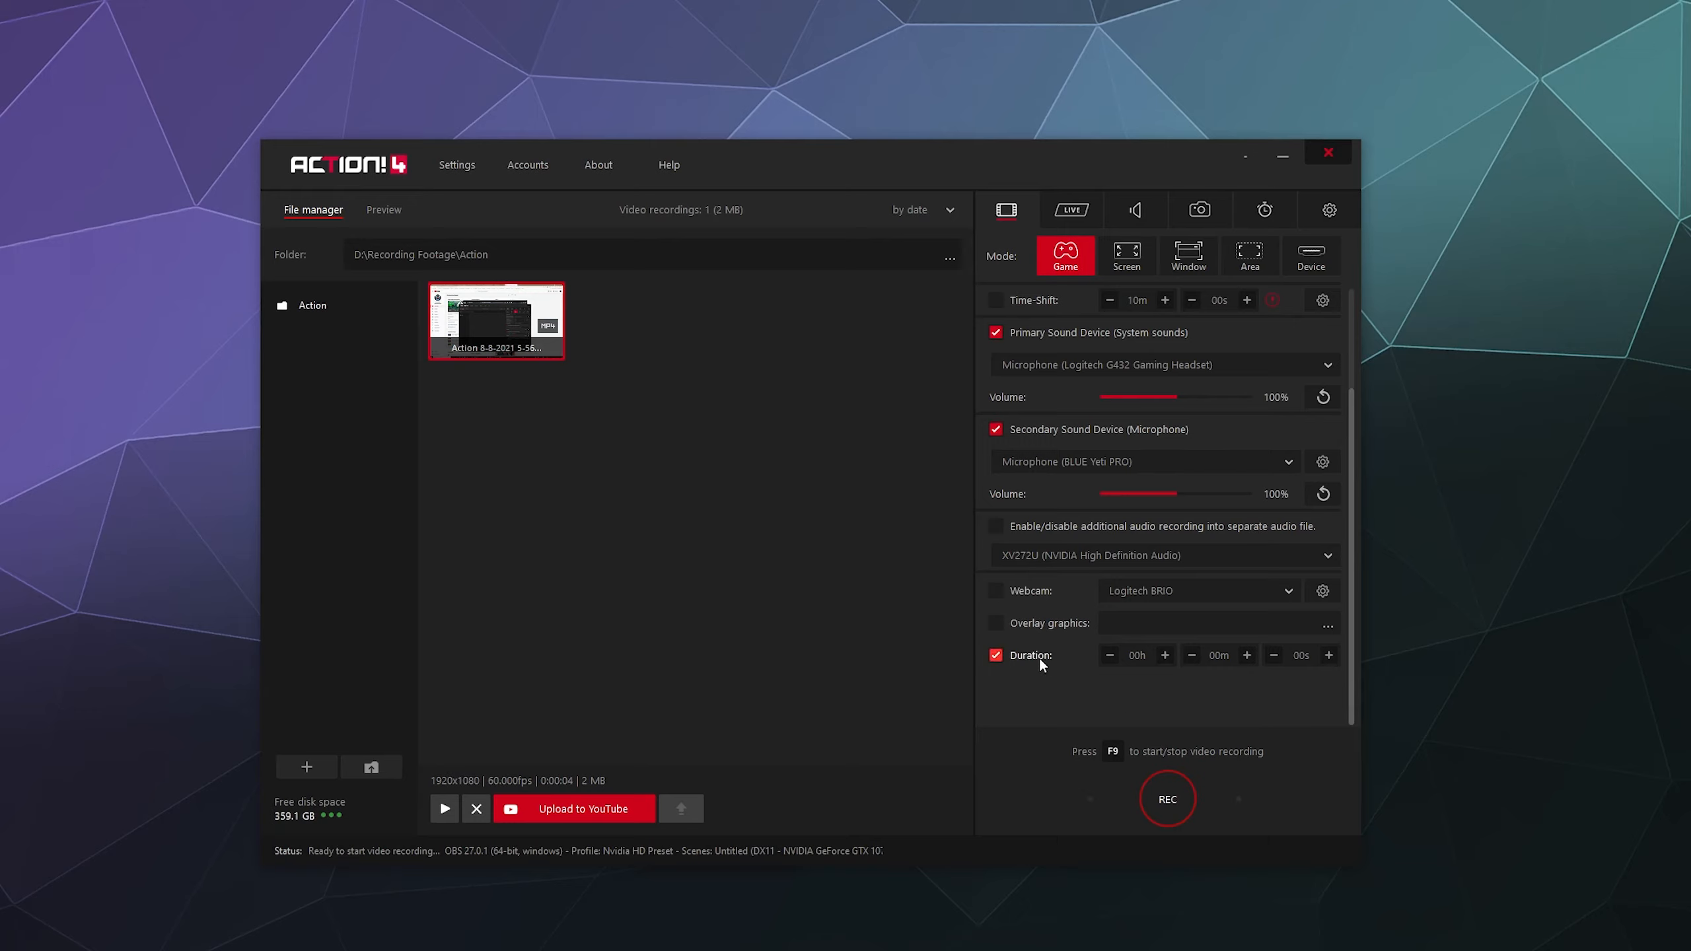
{"action": "left_click", "coordinate": [1011, 660]}
- Switch to Screen recording mode and review the available active screens, keeping Desktop 1 [2560x1440]
{"action": "scroll", "coordinate": [1330, 388], "scroll_direction": "up", "scroll_amount": 3}
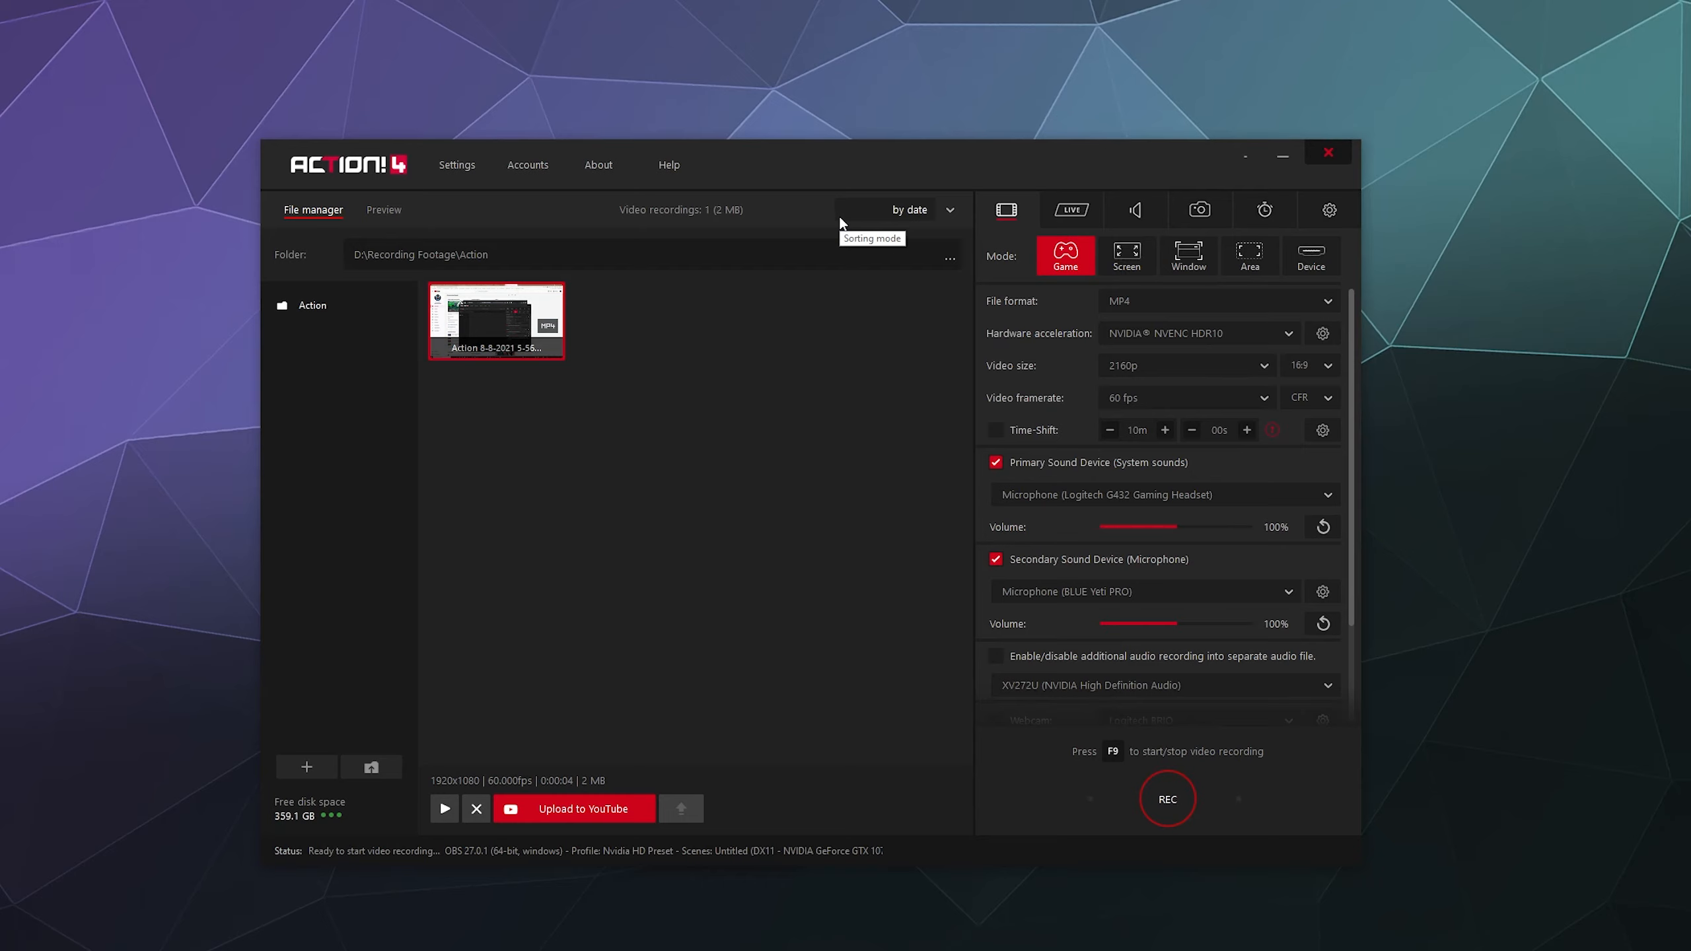
{"action": "left_click", "coordinate": [1126, 257]}
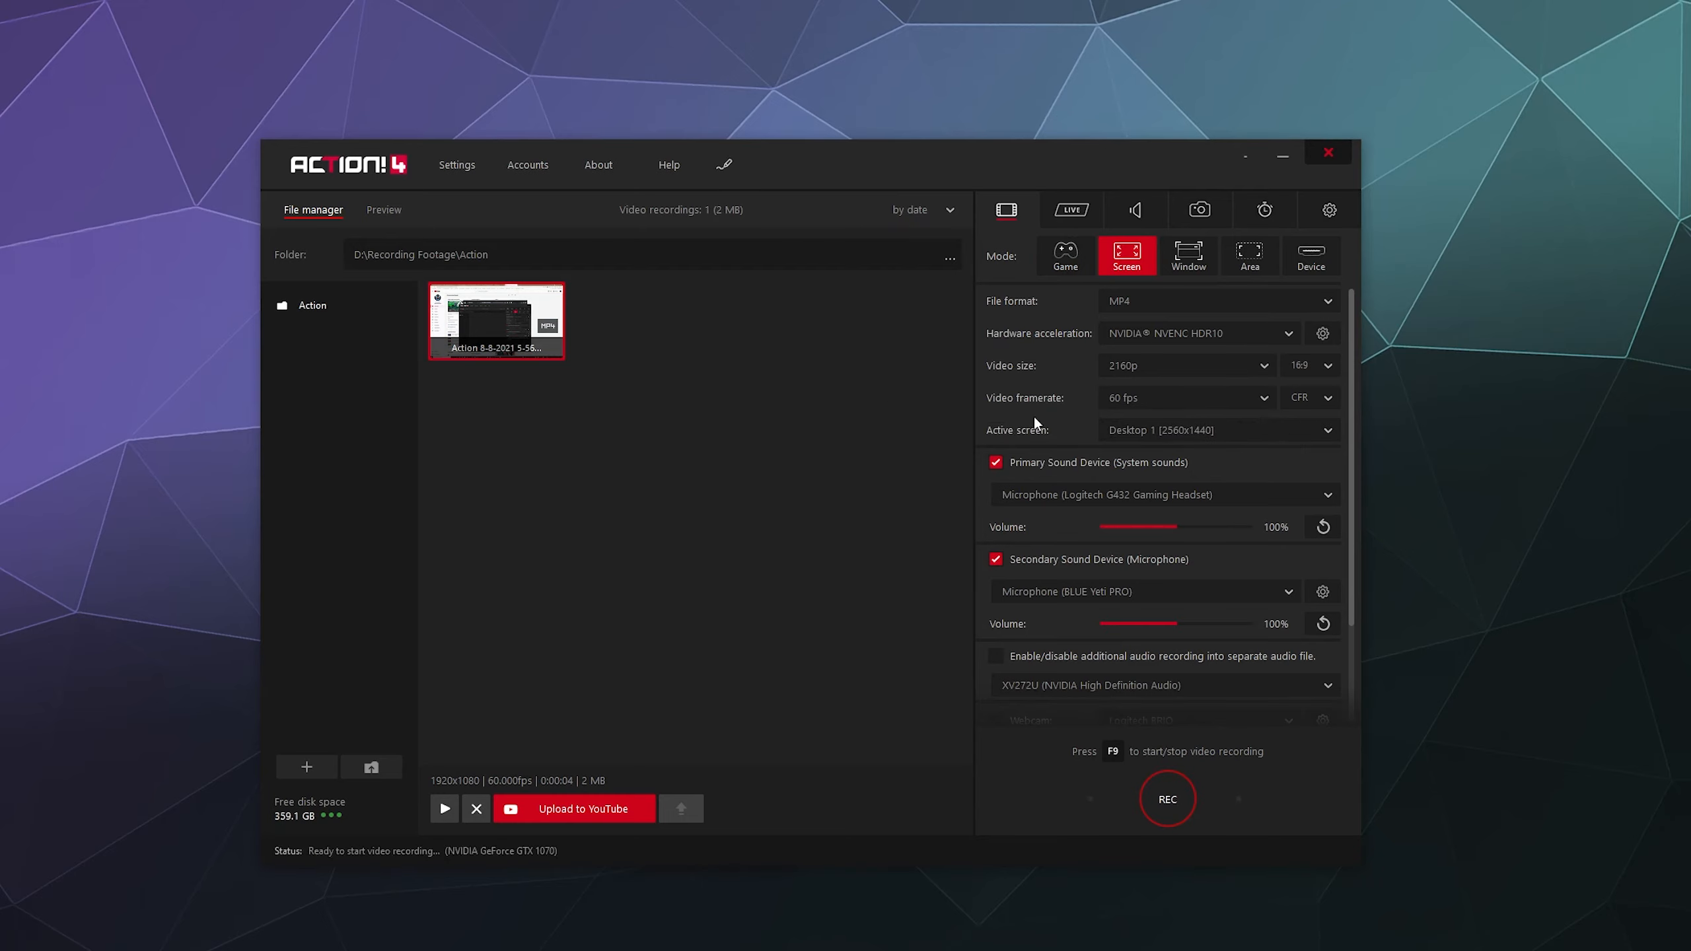
{"action": "left_click", "coordinate": [1141, 426]}
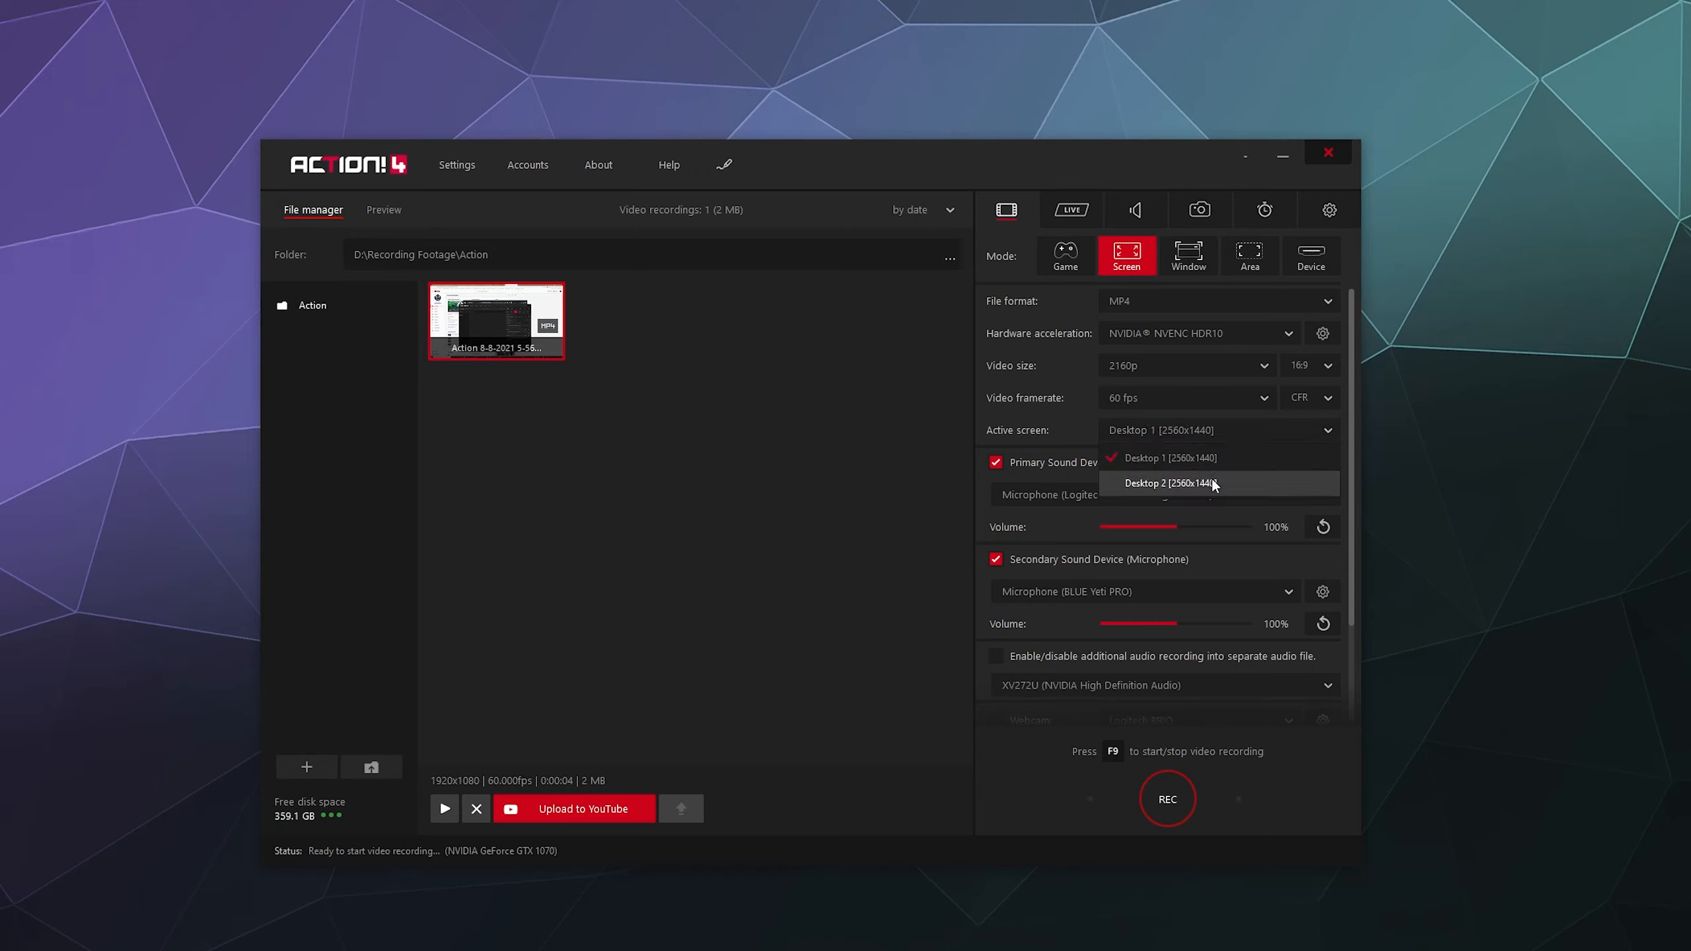
{"action": "left_click", "coordinate": [1073, 428]}
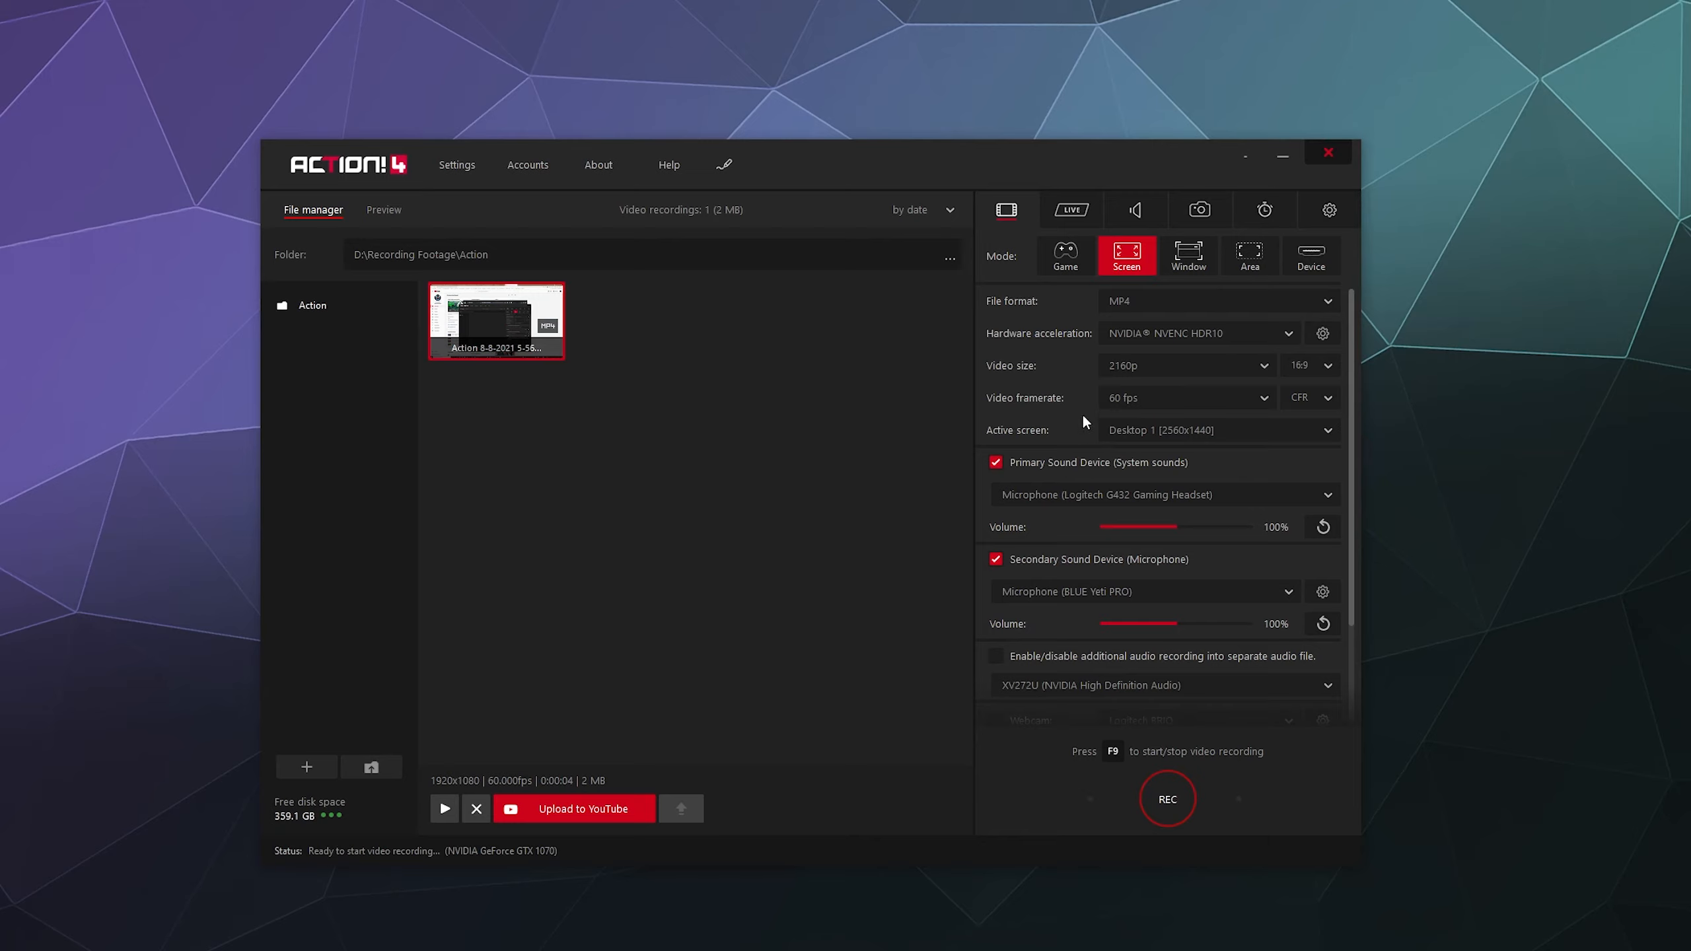
- Switch to Window recording mode, view the windows available for capture and close the picker without choosing one
{"action": "left_click", "coordinate": [1207, 254]}
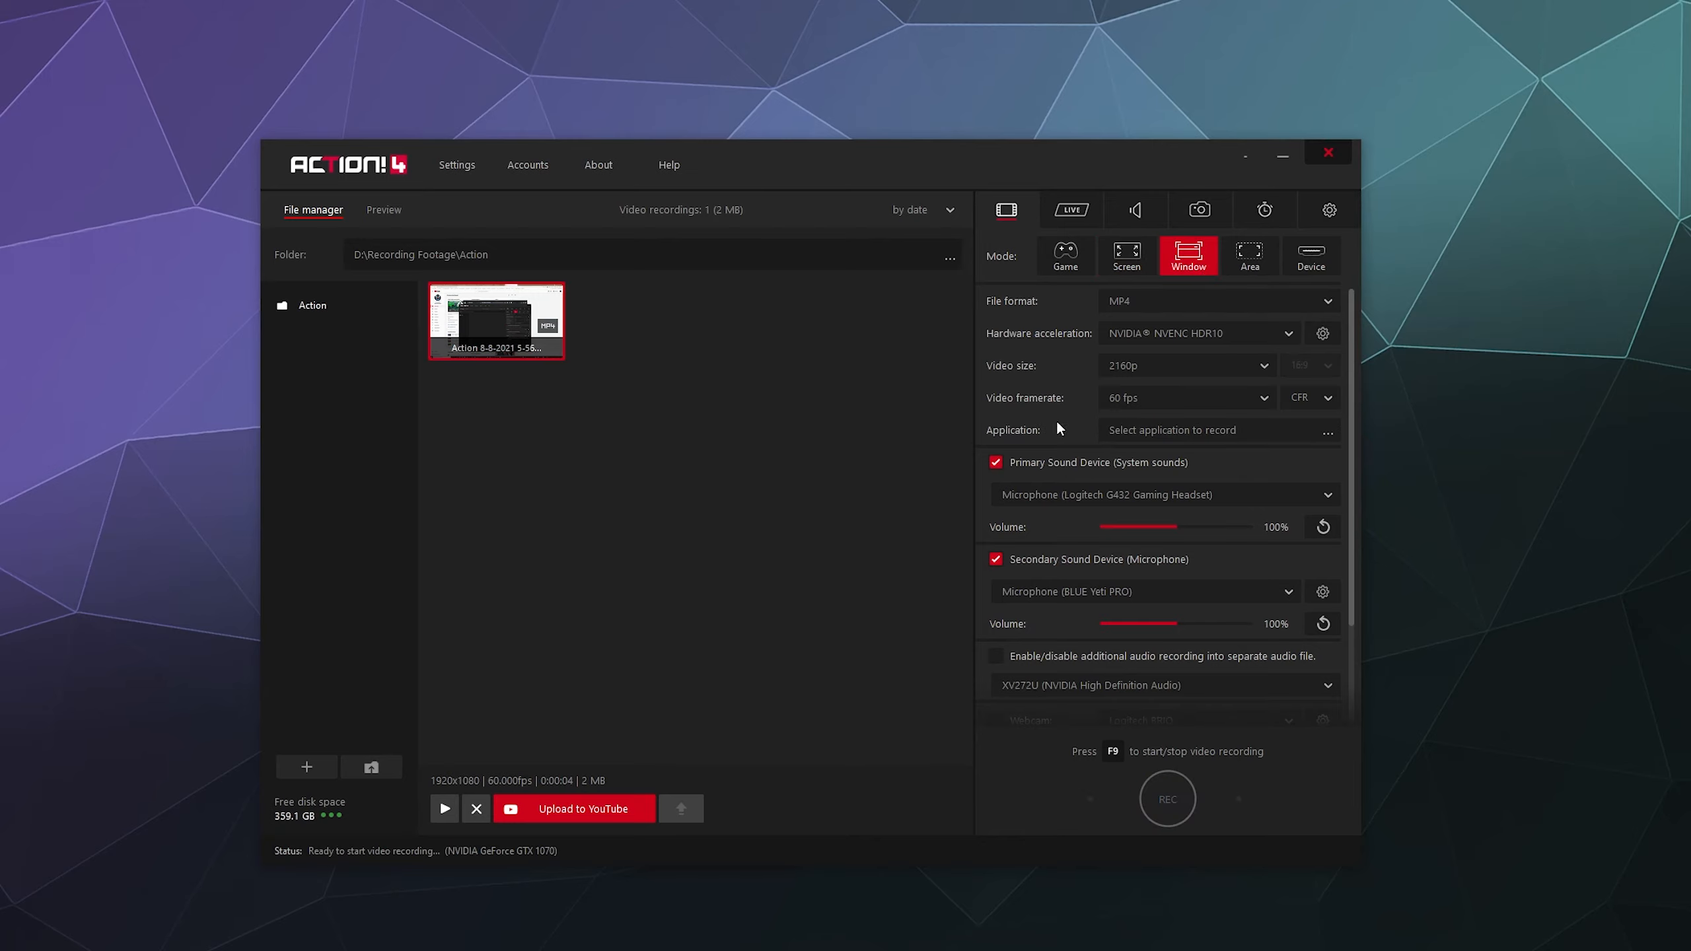
{"action": "left_click", "coordinate": [1129, 430]}
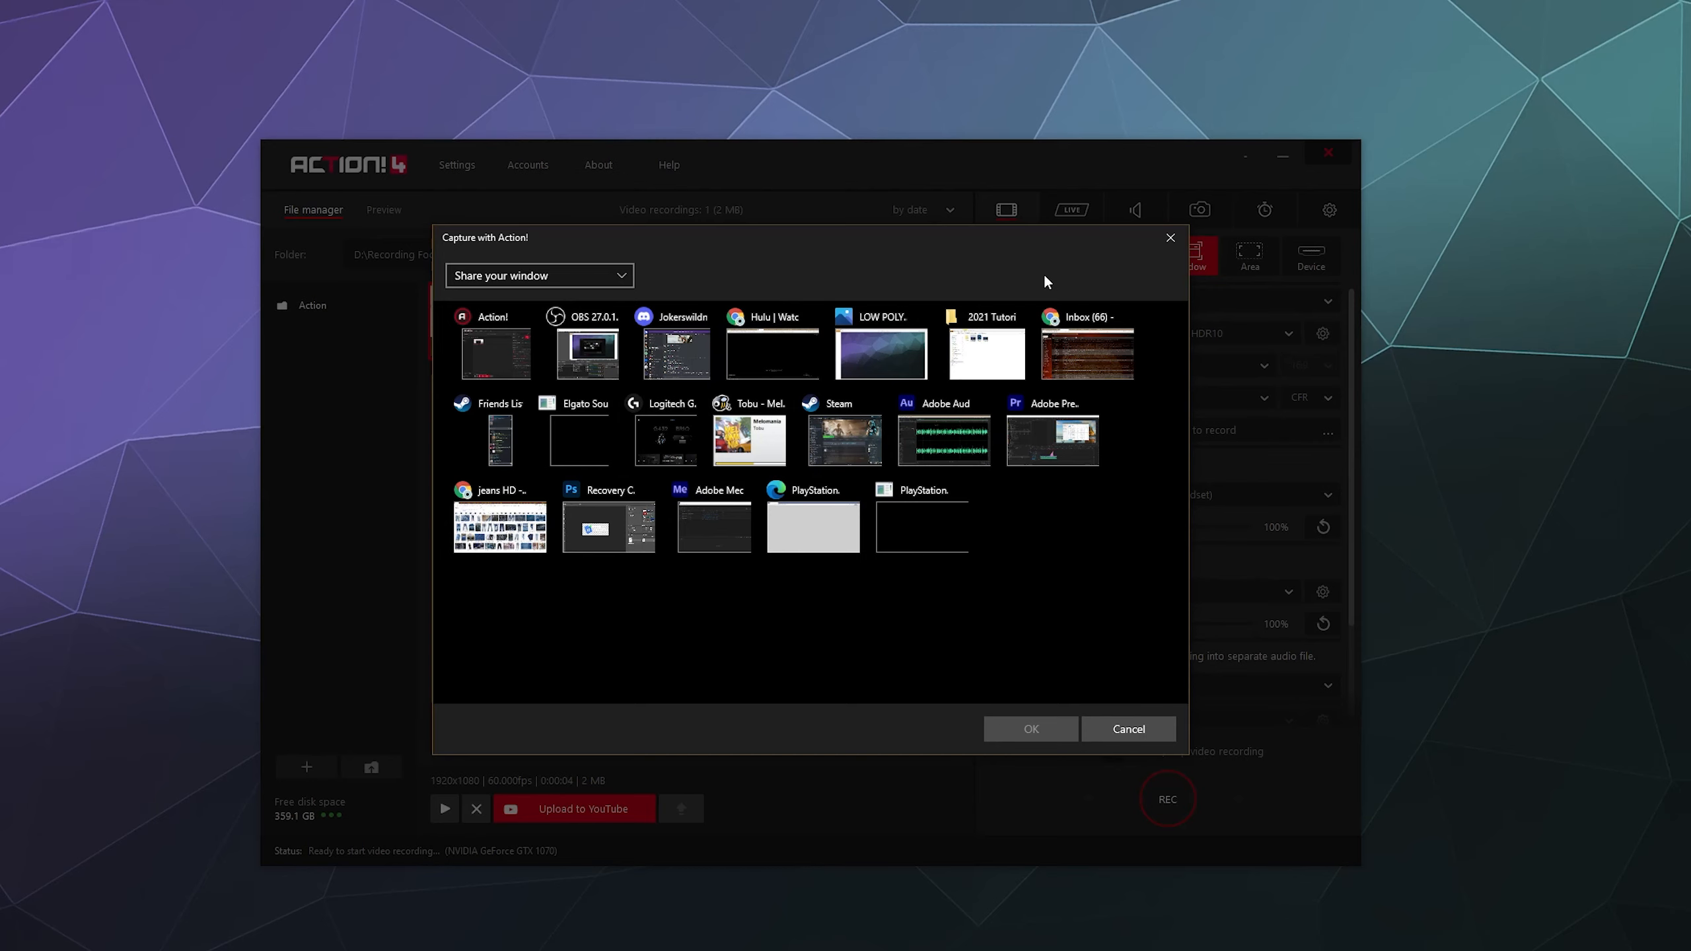
{"action": "left_click", "coordinate": [1170, 238]}
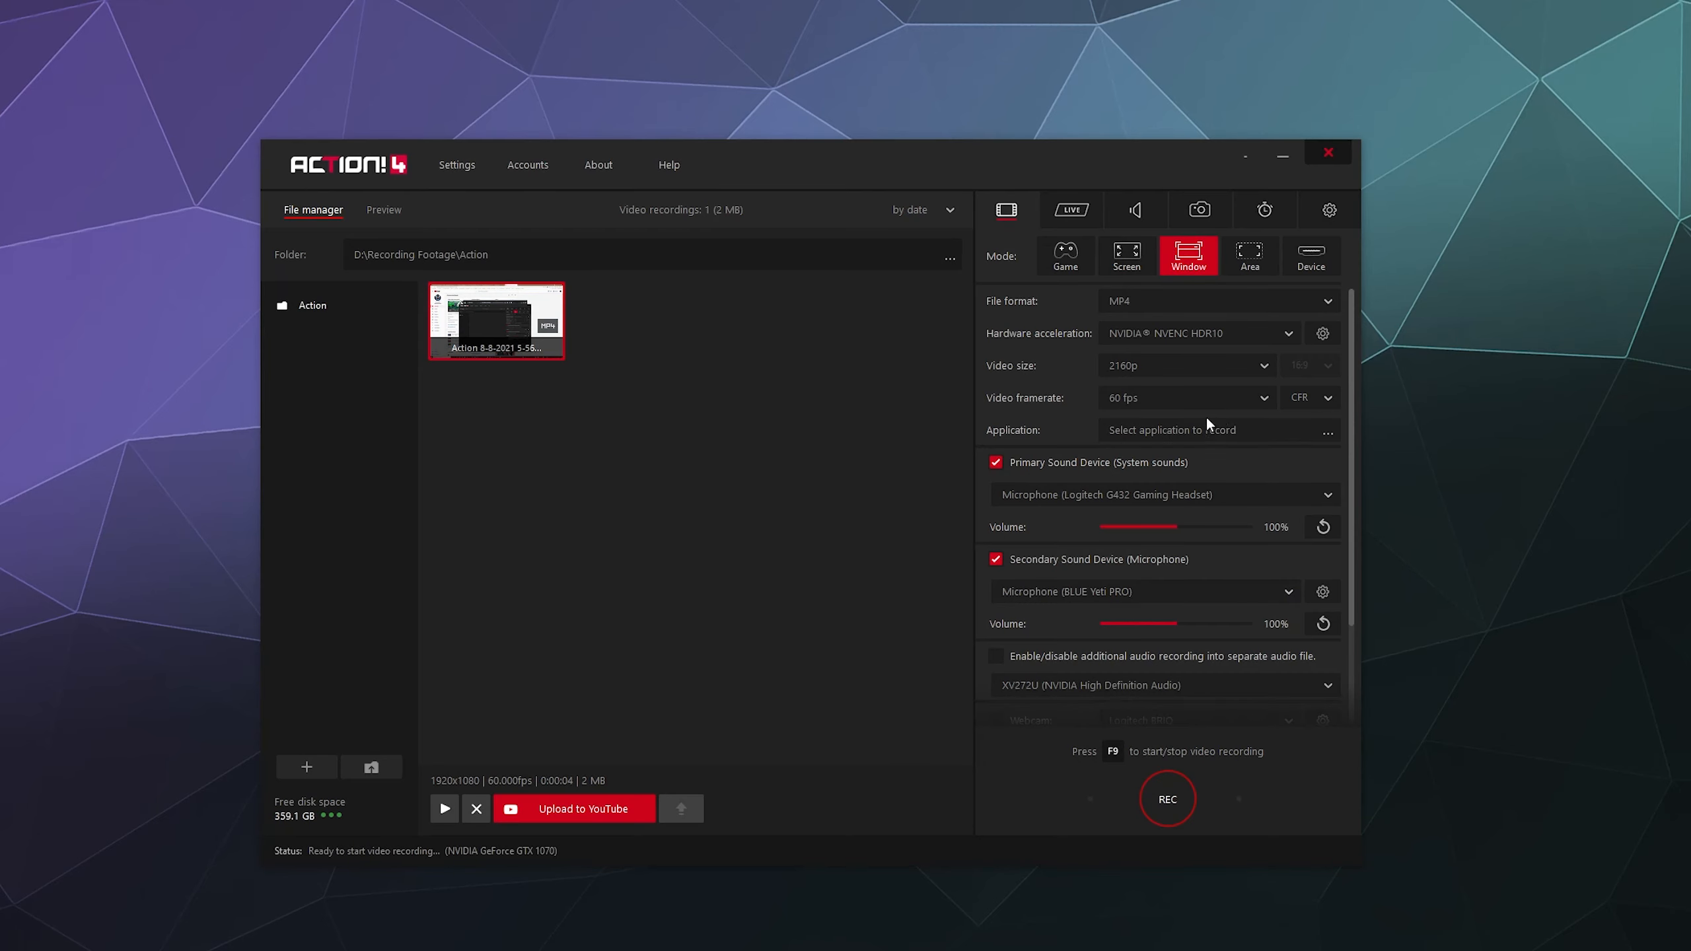
- Switch to Area recording mode, apply the 1280x720 preset to the capture area and move the area slightly up
{"action": "left_click", "coordinate": [1261, 261]}
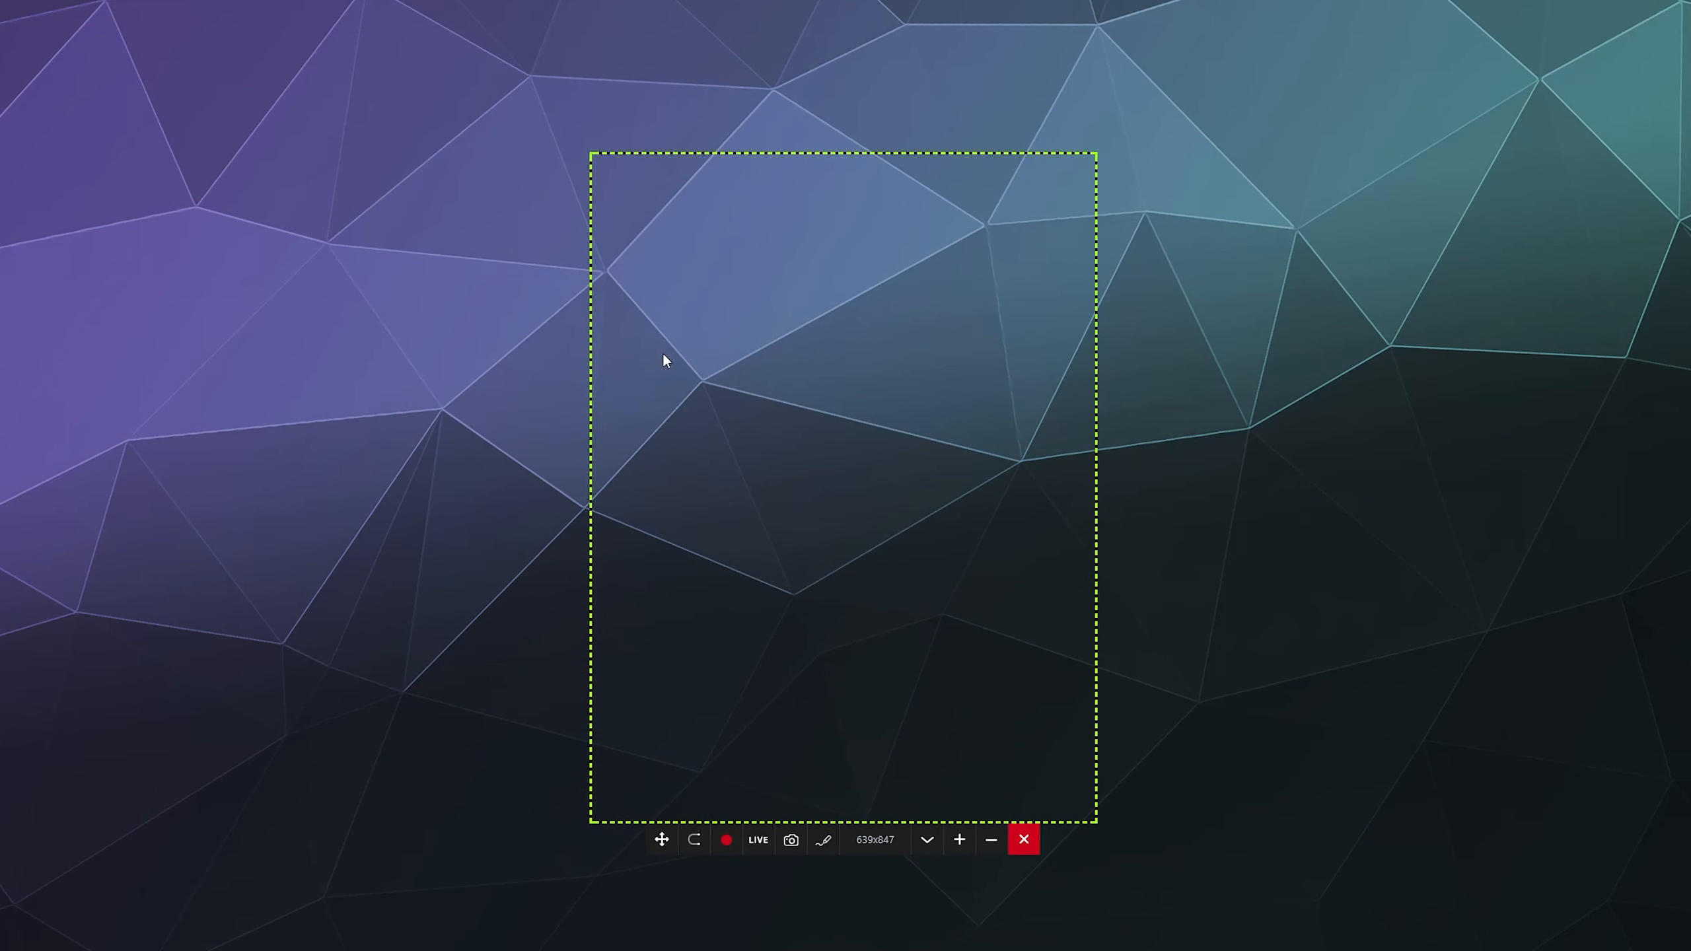
{"action": "left_click", "coordinate": [726, 840]}
{"action": "left_click", "coordinate": [929, 844]}
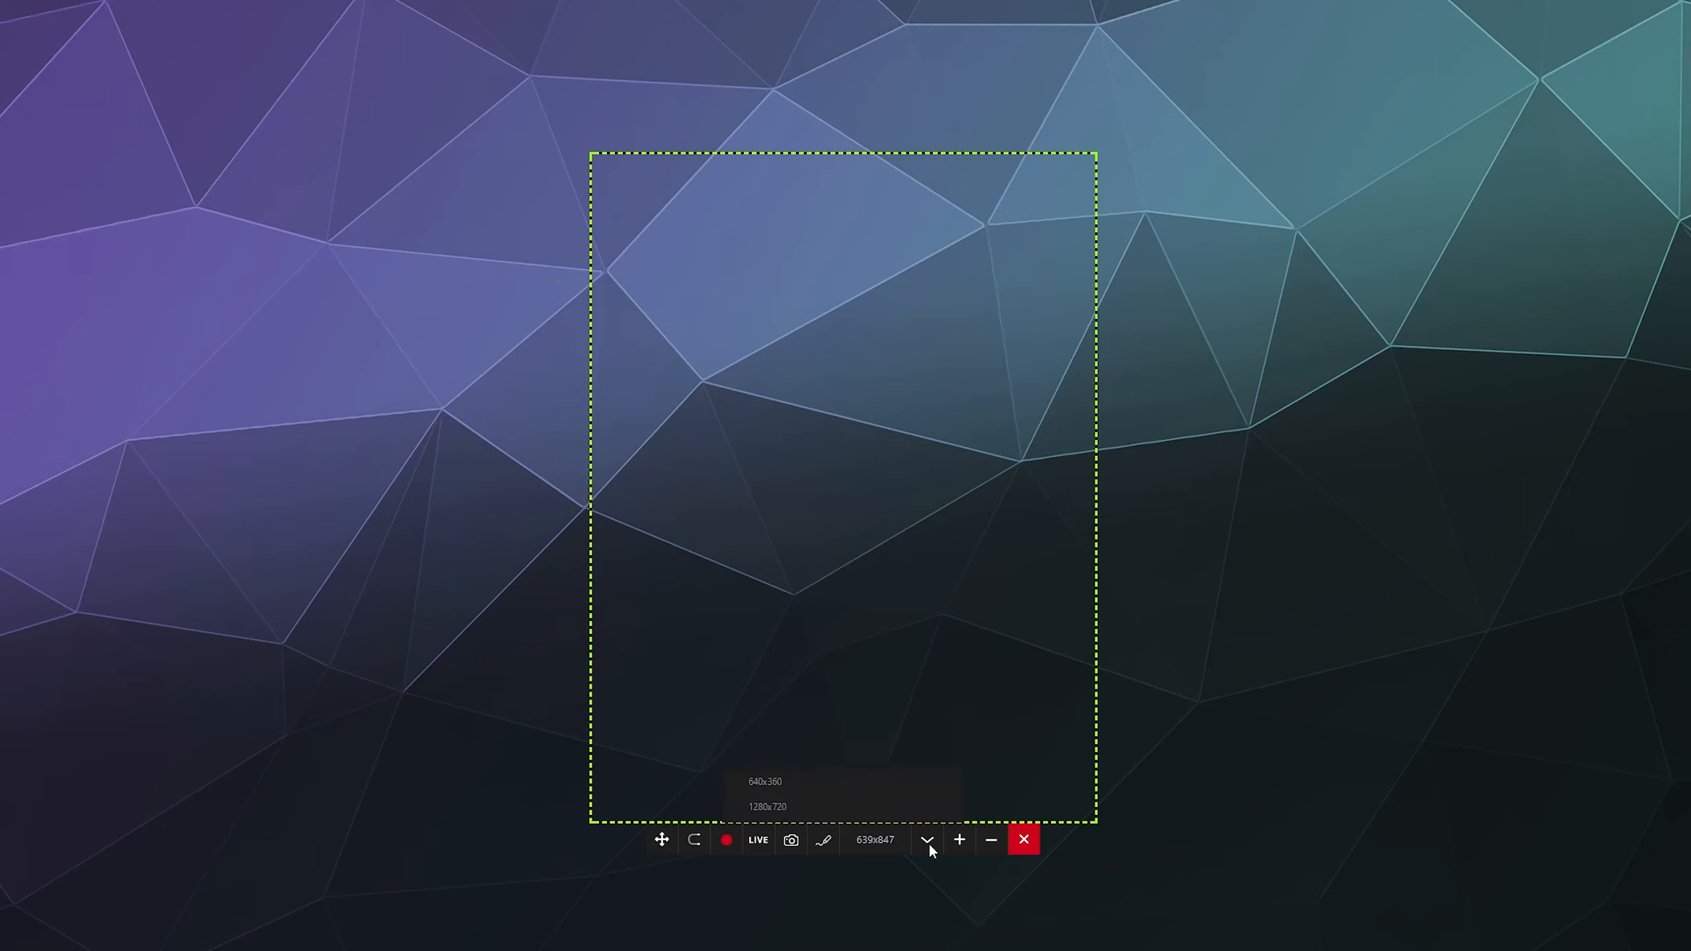
{"action": "left_click", "coordinate": [844, 806]}
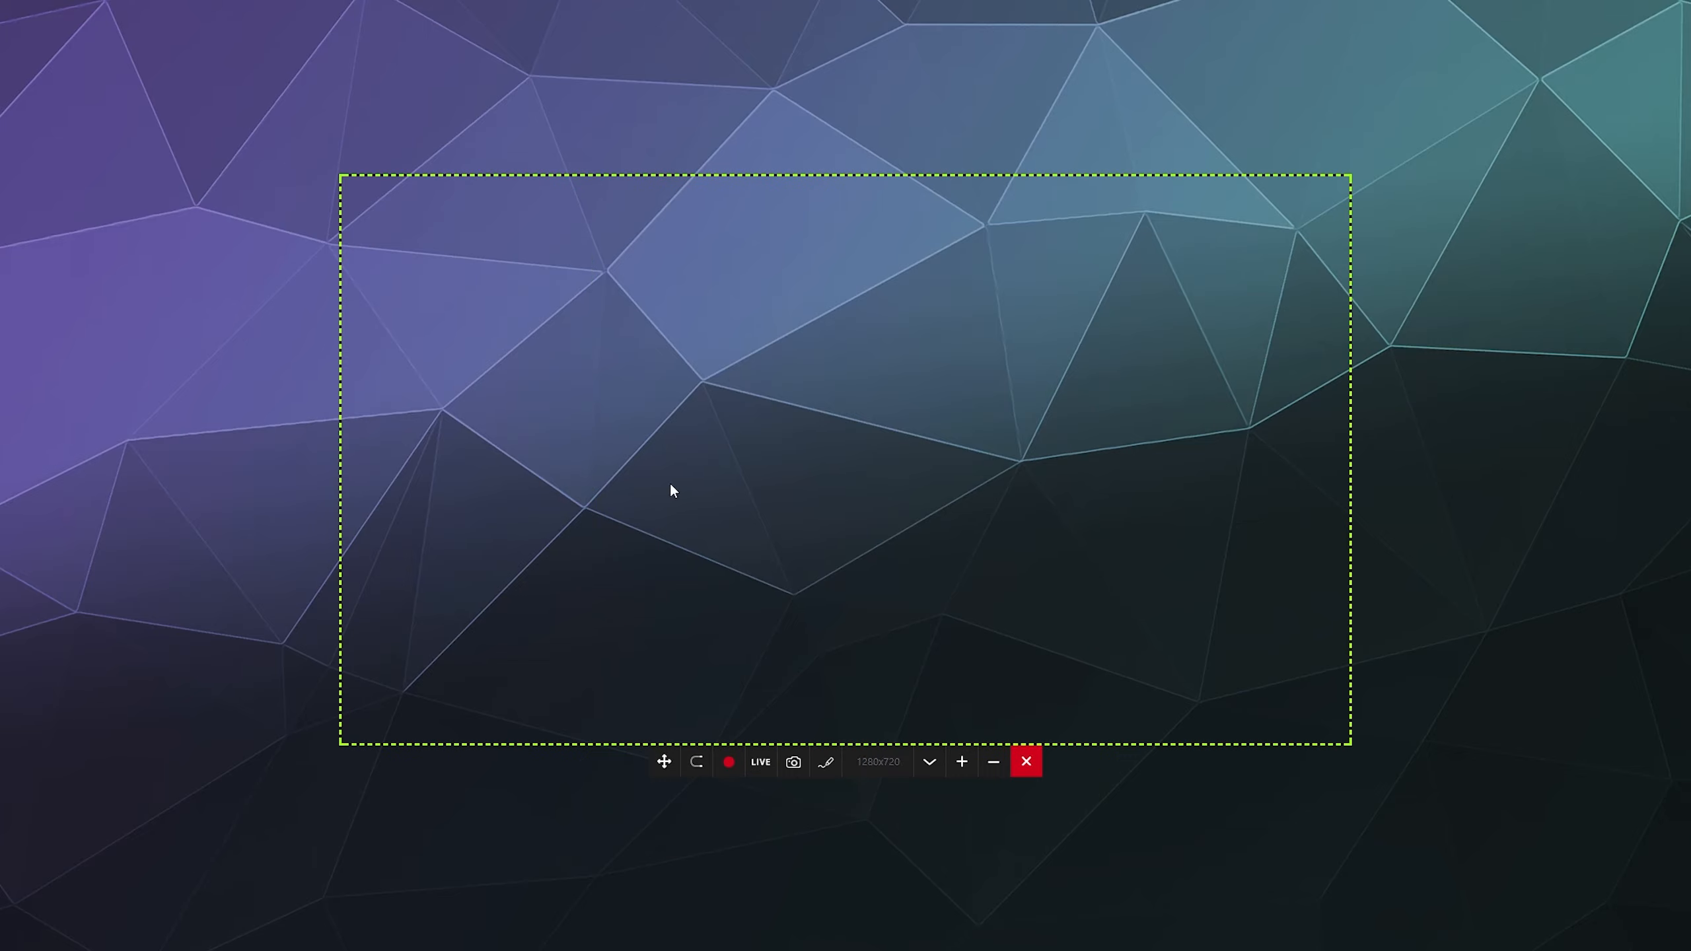
{"action": "mouse_move", "coordinate": [856, 766]}
{"action": "left_mouse_down"}
{"action": "mouse_move", "coordinate": [751, 806]}
{"action": "mouse_move", "coordinate": [852, 737]}
{"action": "left_mouse_up"}
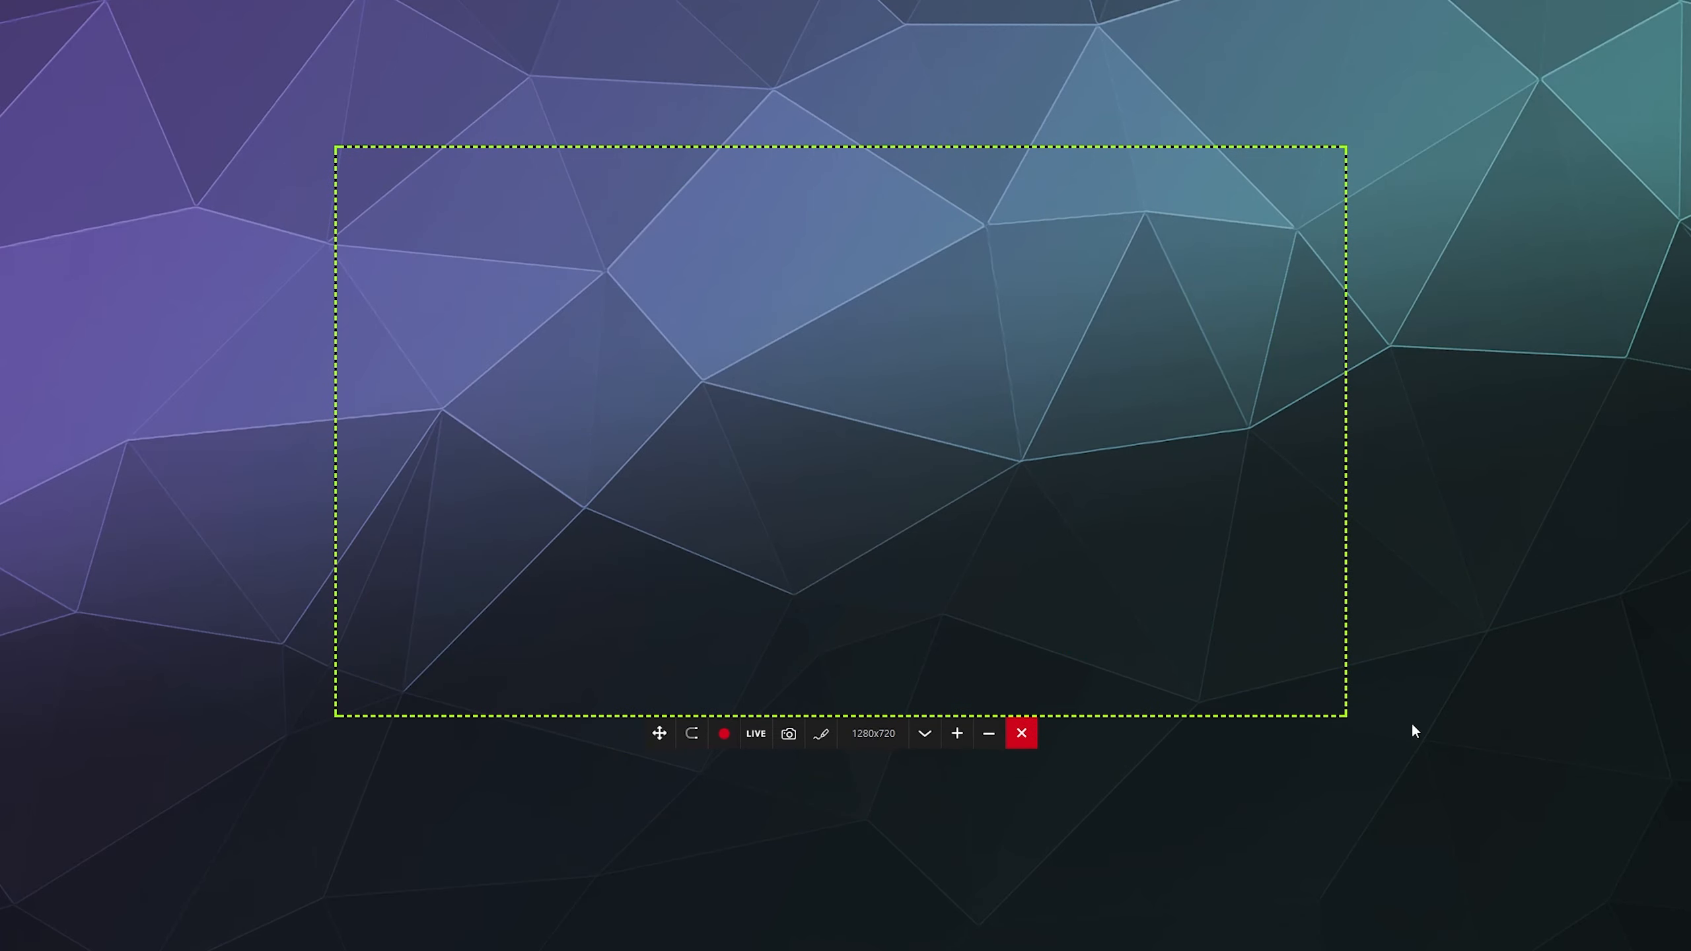
- Resize the capture area to 1091x767 and save it as a preset named "Crab People"
{"action": "left_click_drag", "start_coordinate": [1346, 720], "coordinate": [1197, 753]}
{"action": "left_click", "coordinate": [918, 777]}
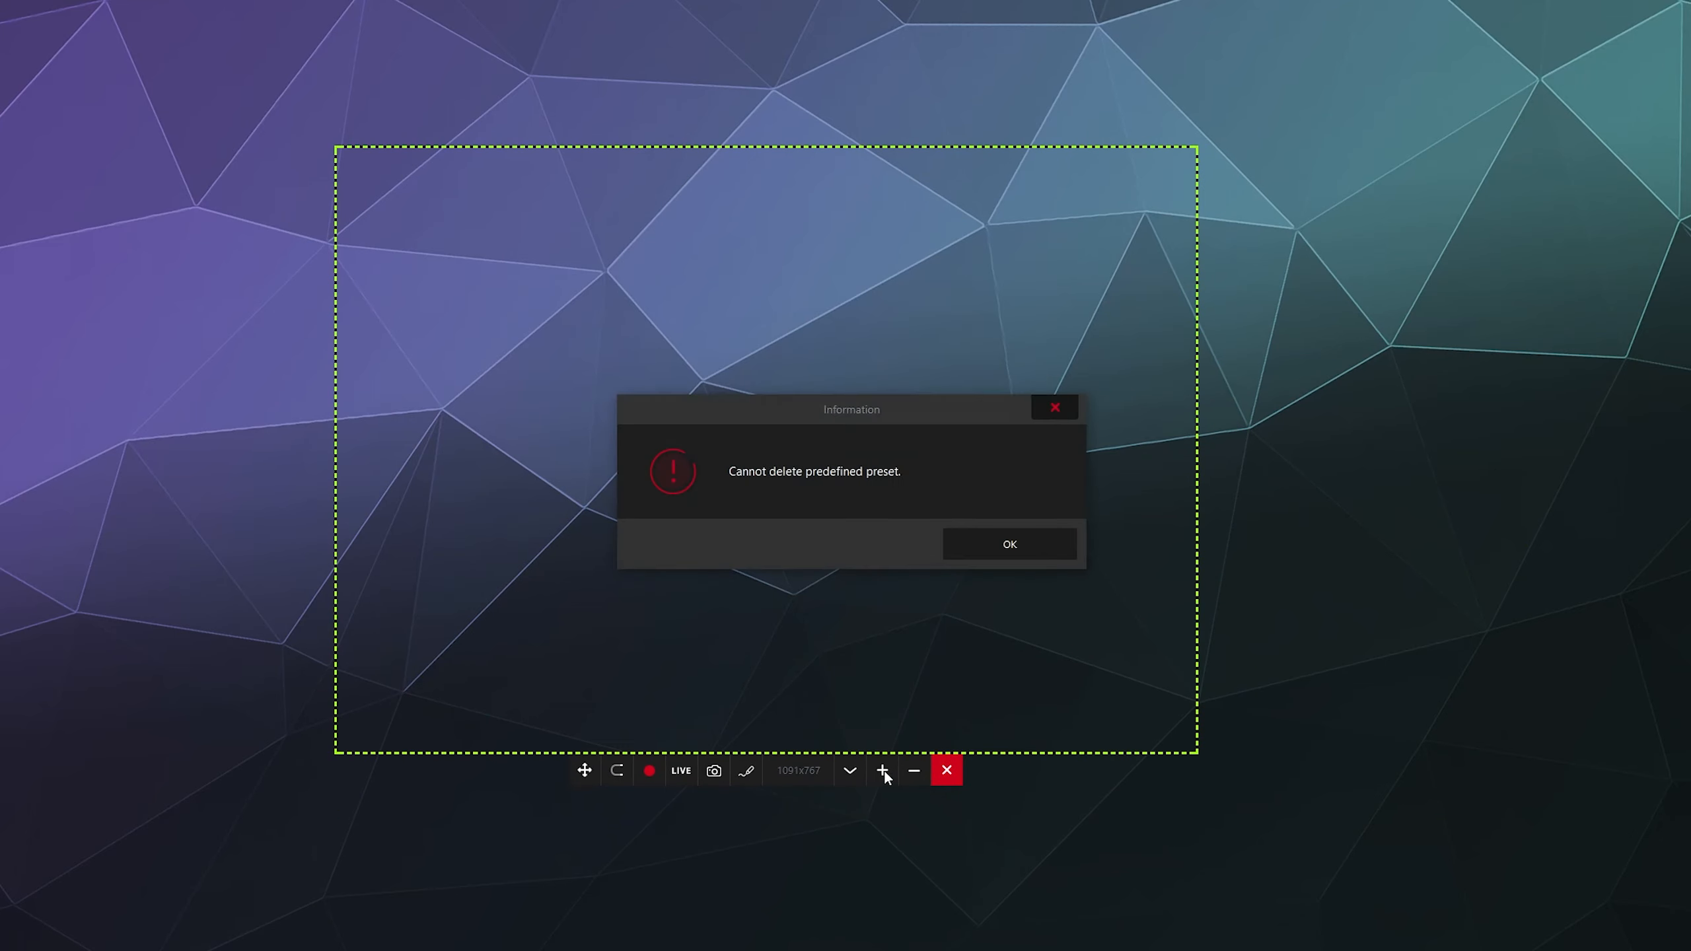
{"action": "left_click", "coordinate": [972, 541]}
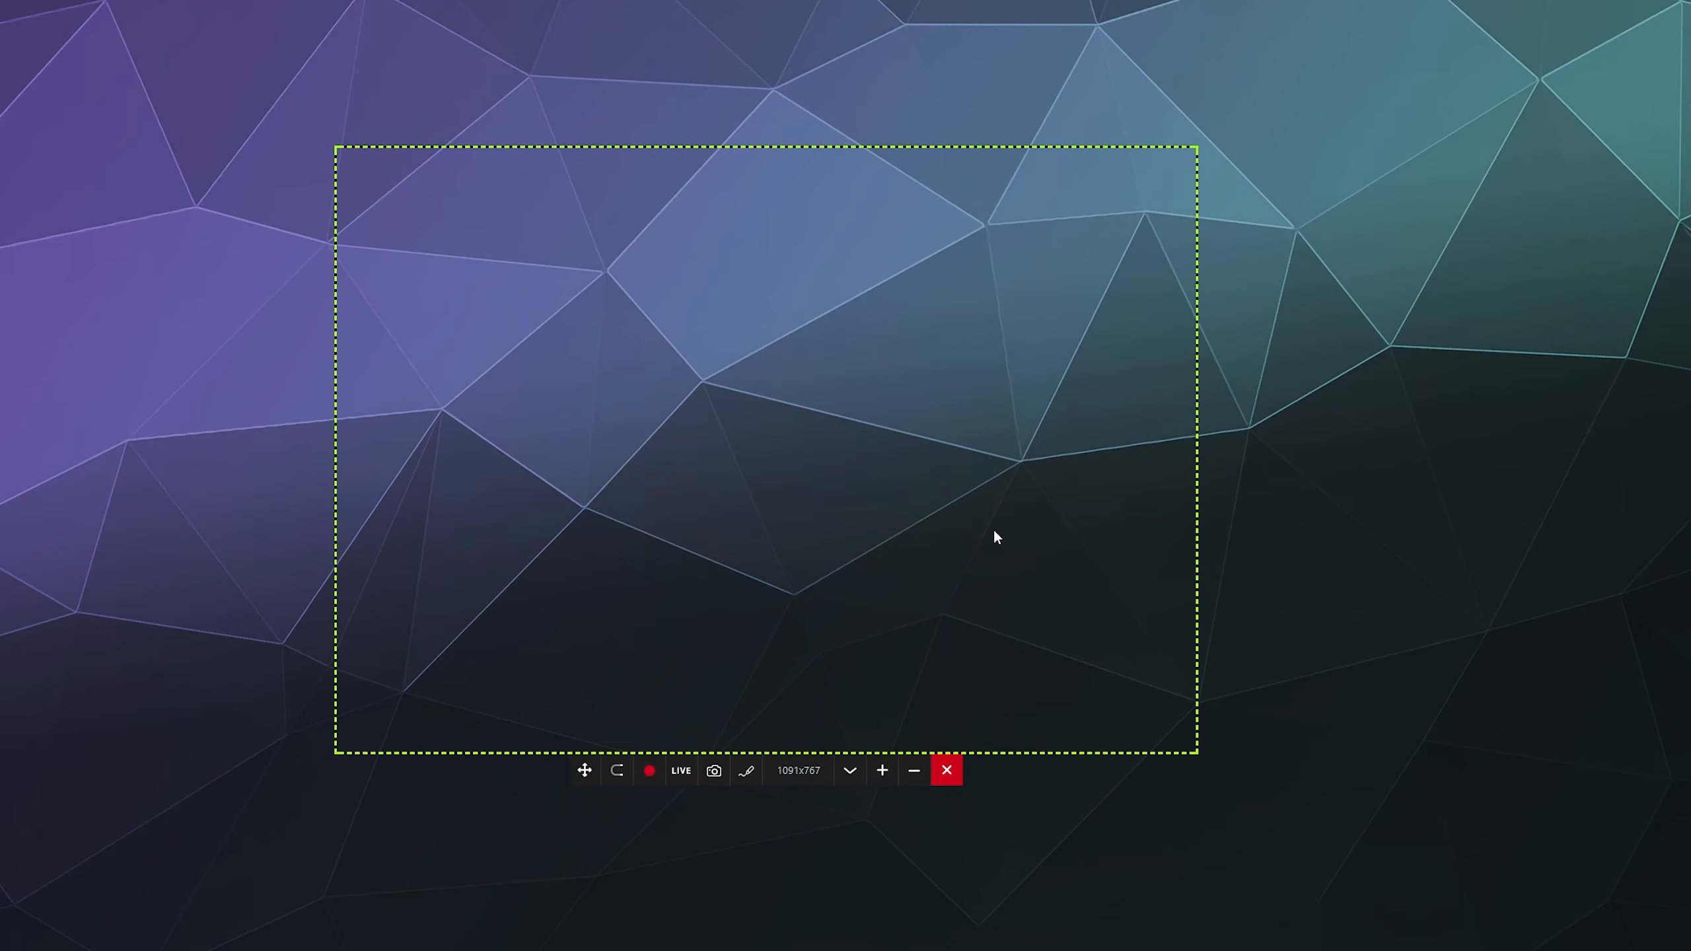
{"action": "left_click", "coordinate": [882, 771]}
{"action": "type", "text": "Crab People"}
- Reapply the 1280x720 preset to the capture area, draw a freehand red scribble inside it and clear the drawing
{"action": "left_click", "coordinate": [846, 771]}
{"action": "left_click", "coordinate": [692, 738]}
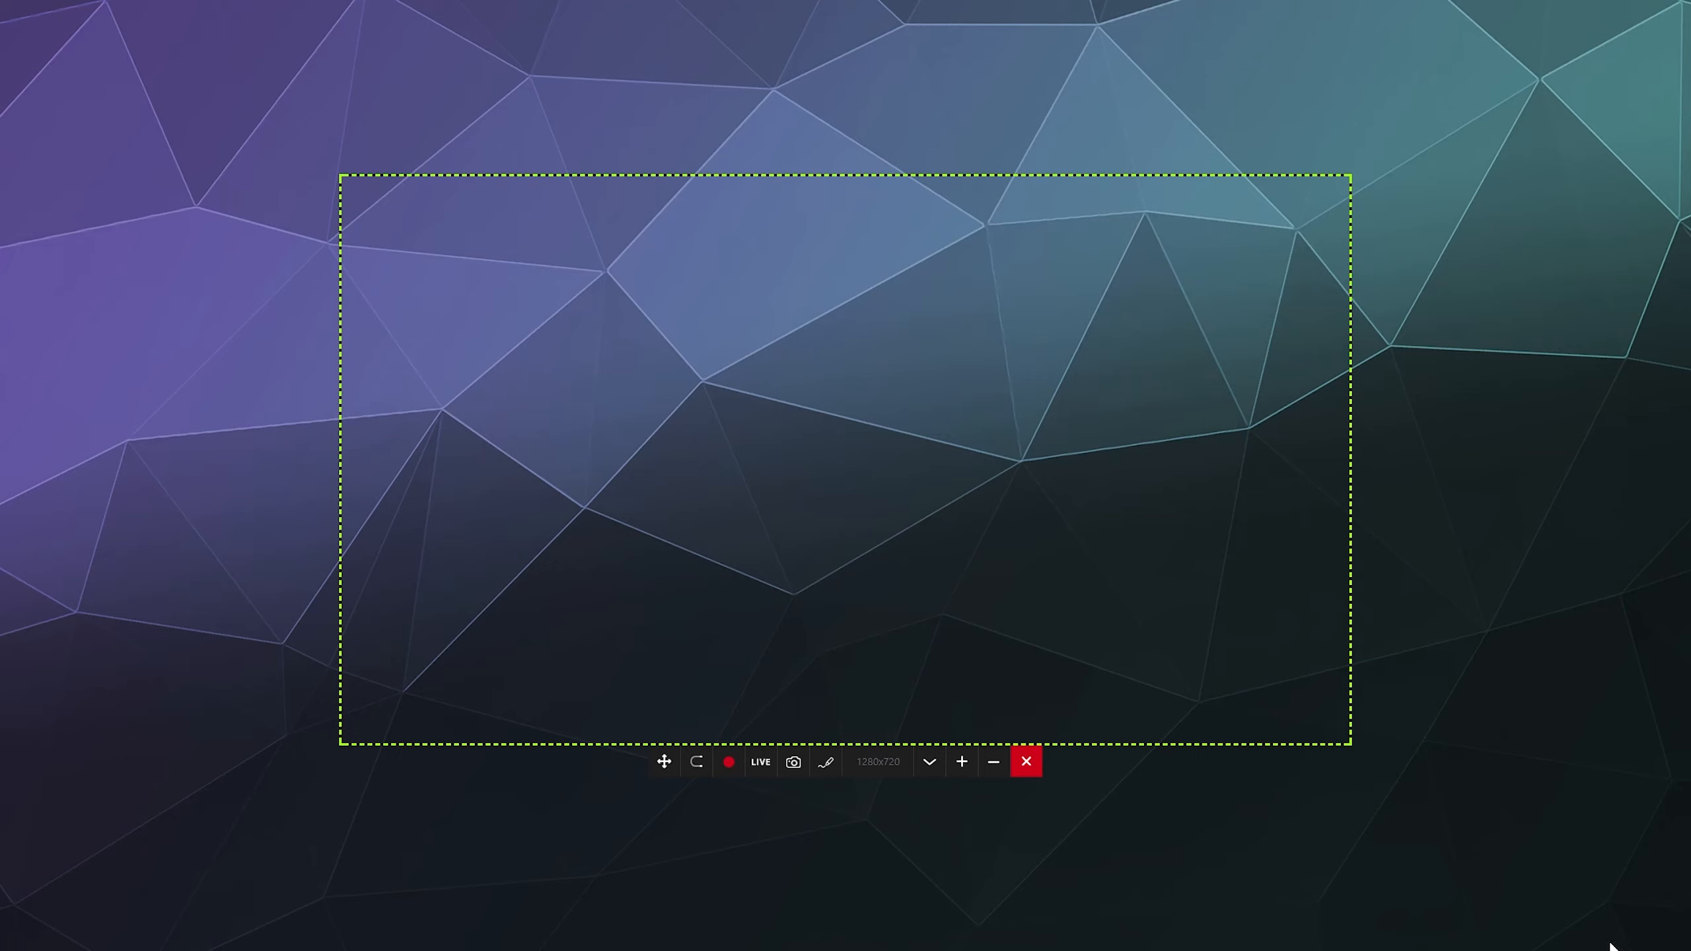
{"action": "mouse_move", "coordinate": [1127, 538]}
{"action": "left_mouse_down"}
{"action": "mouse_move", "coordinate": [853, 555]}
{"action": "mouse_move", "coordinate": [770, 453]}
{"action": "mouse_move", "coordinate": [710, 552]}
{"action": "mouse_move", "coordinate": [723, 407]}
{"action": "left_mouse_up"}
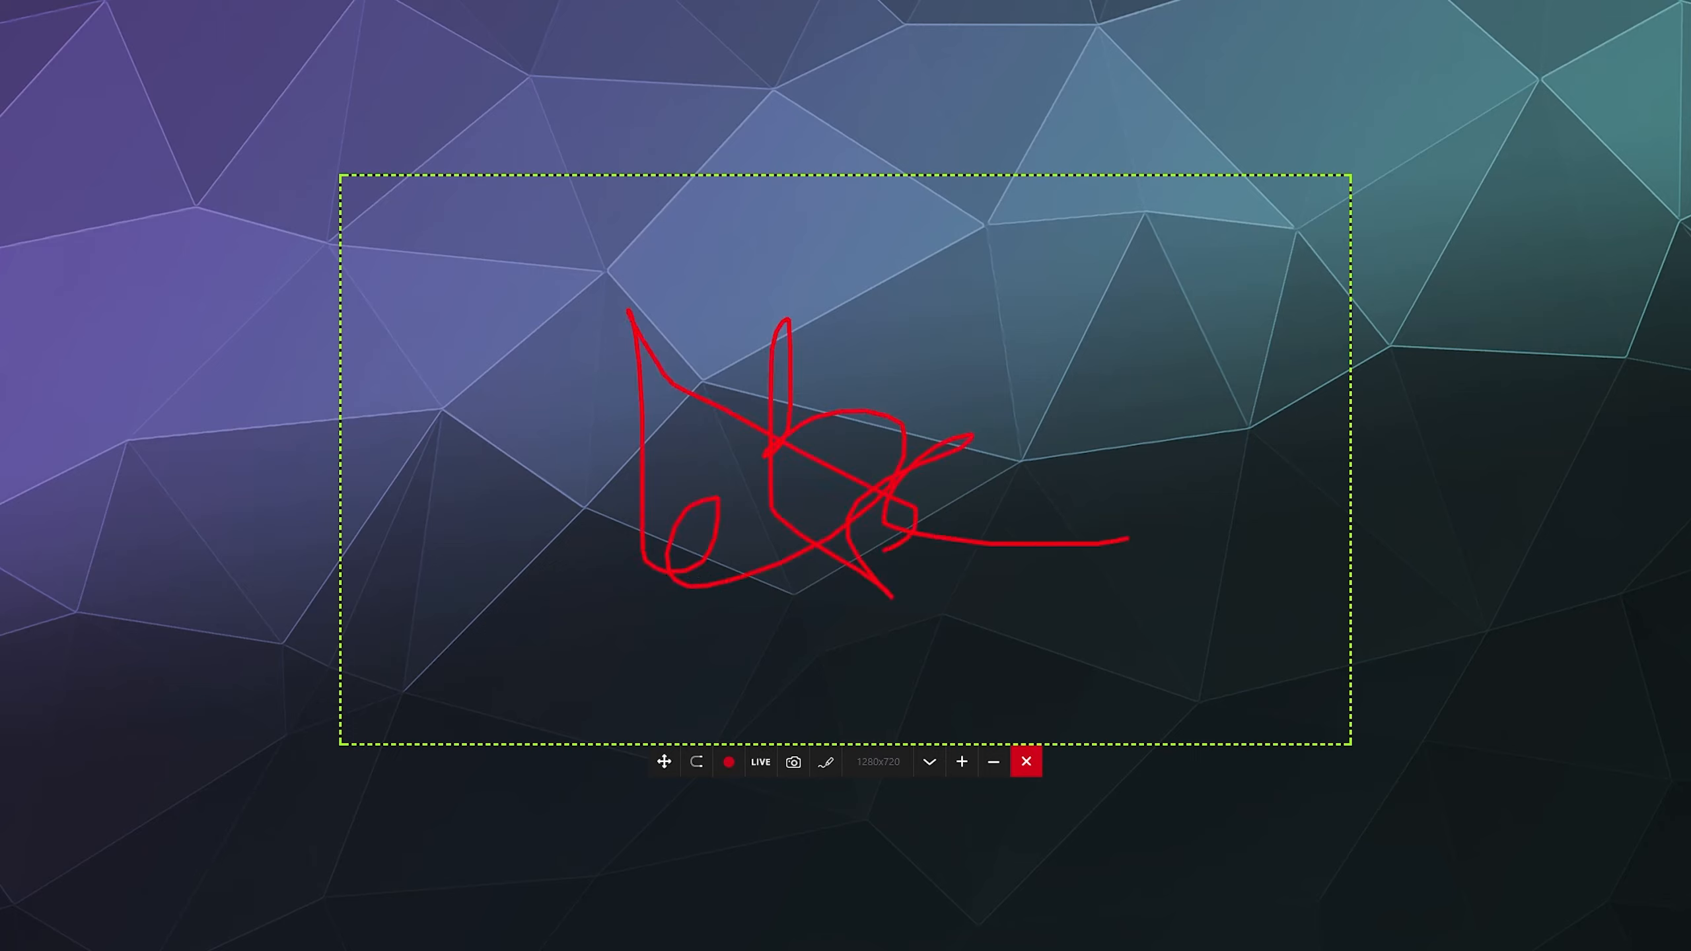
{"action": "key", "text": "Escape"}
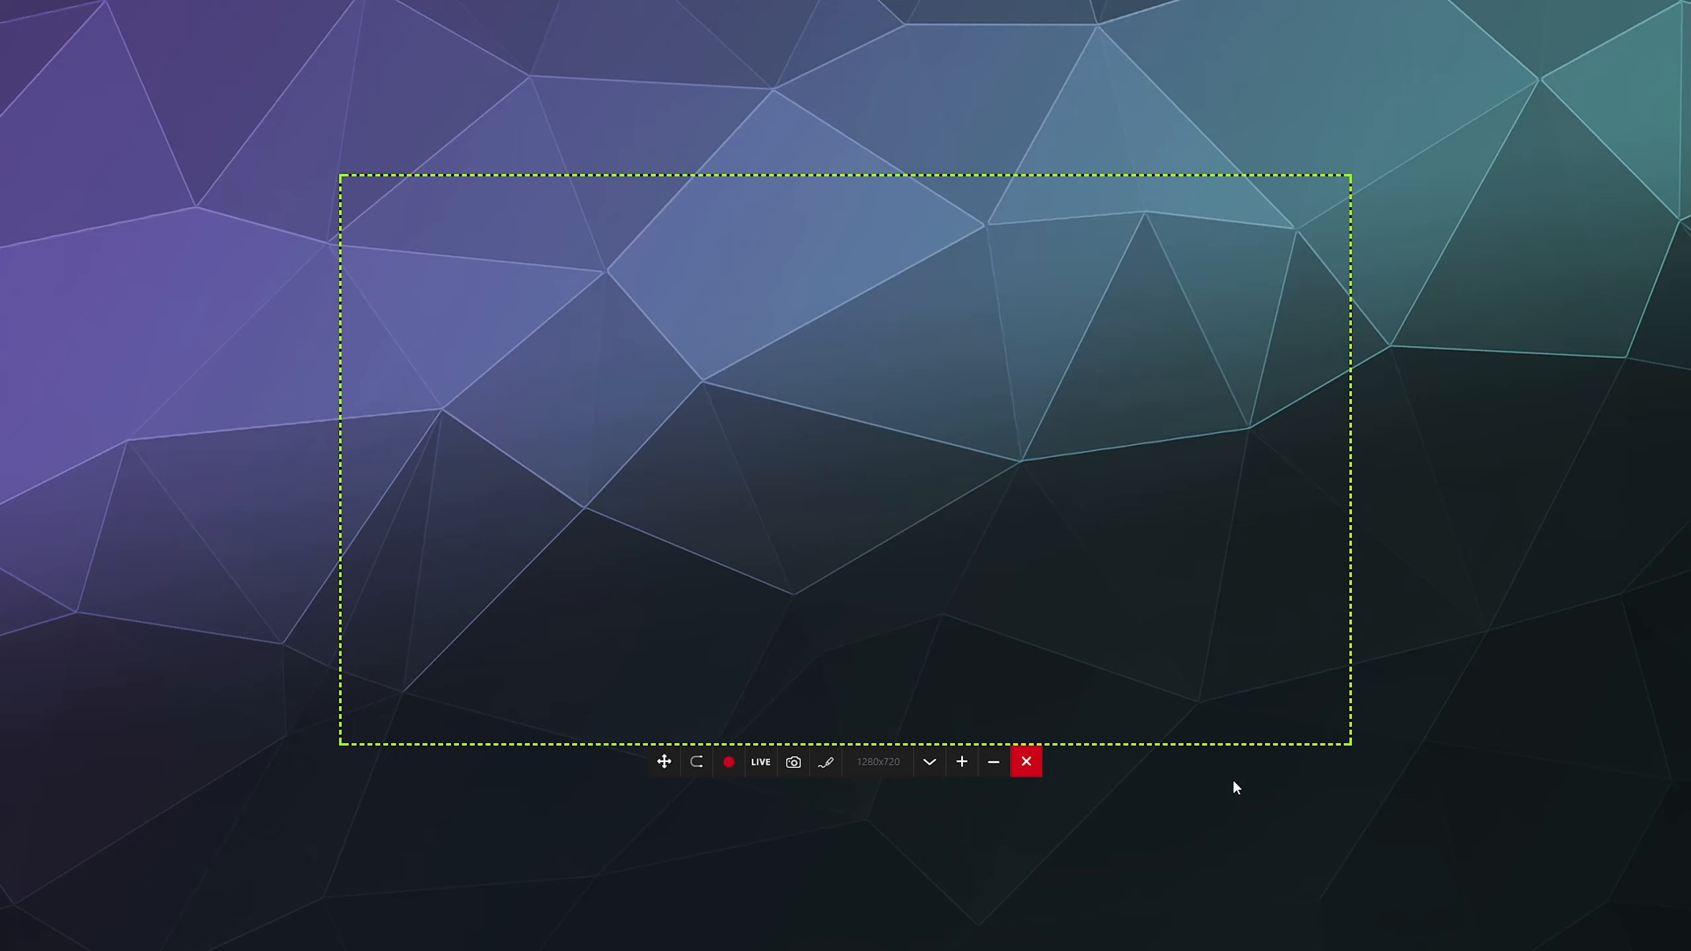
- Move the capture area slightly up and to the left, and close the area selection
{"action": "left_click", "coordinate": [793, 764]}
{"action": "left_click_drag", "start_coordinate": [663, 763], "coordinate": [624, 736]}
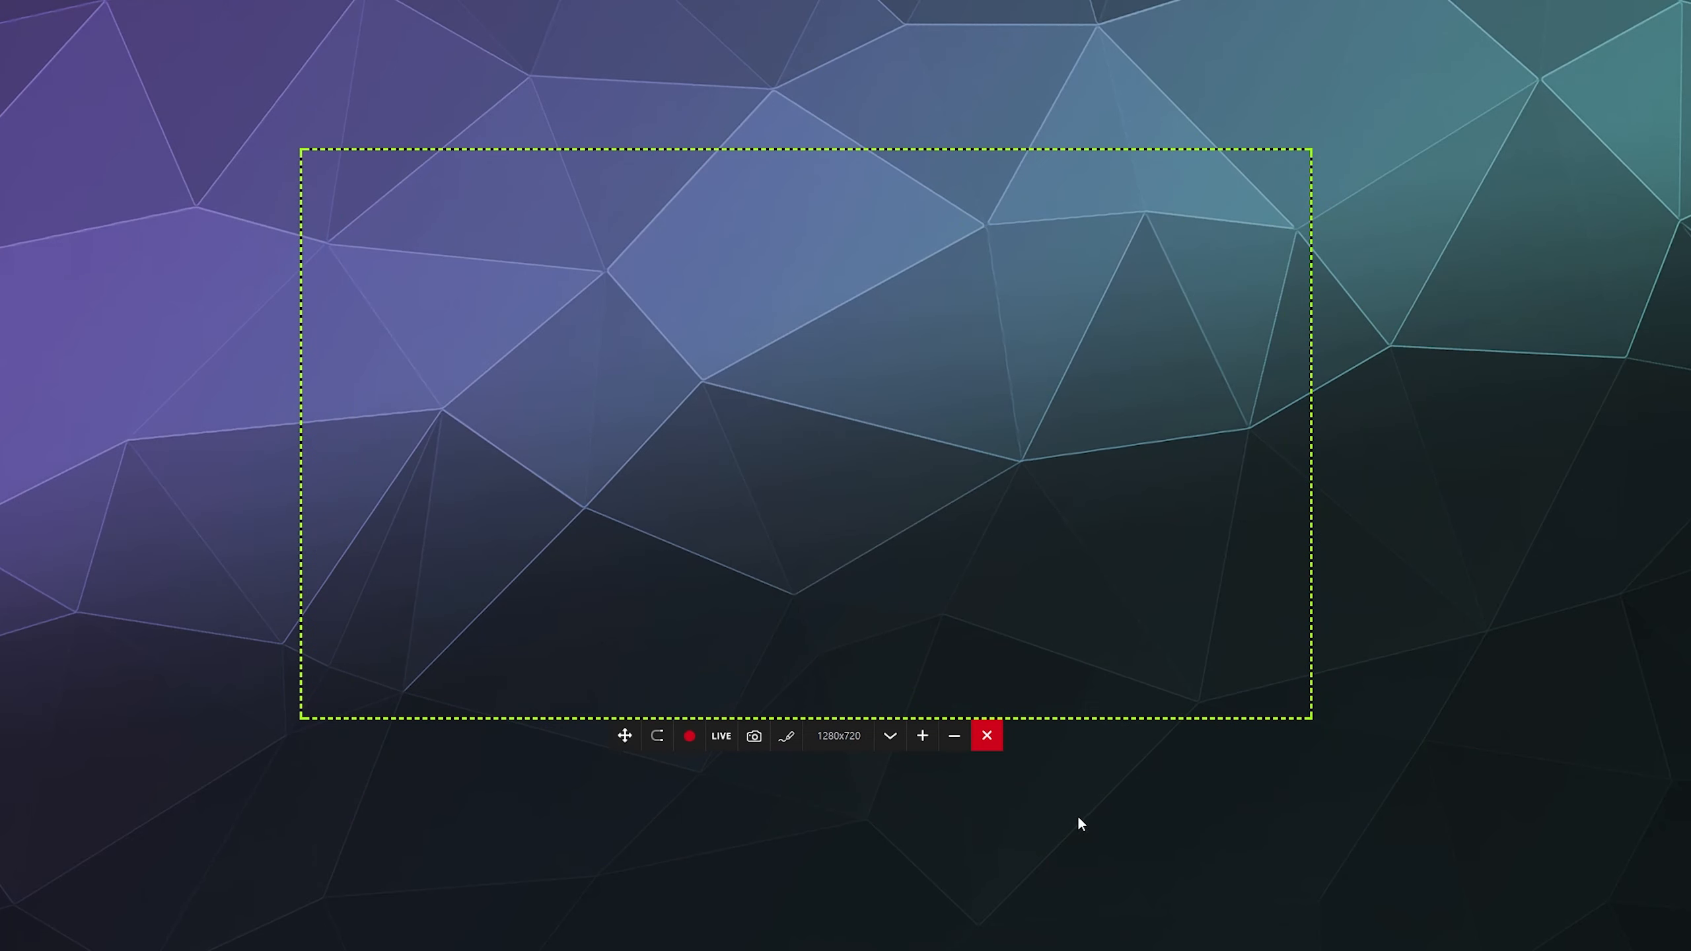
{"action": "left_click", "coordinate": [988, 741]}
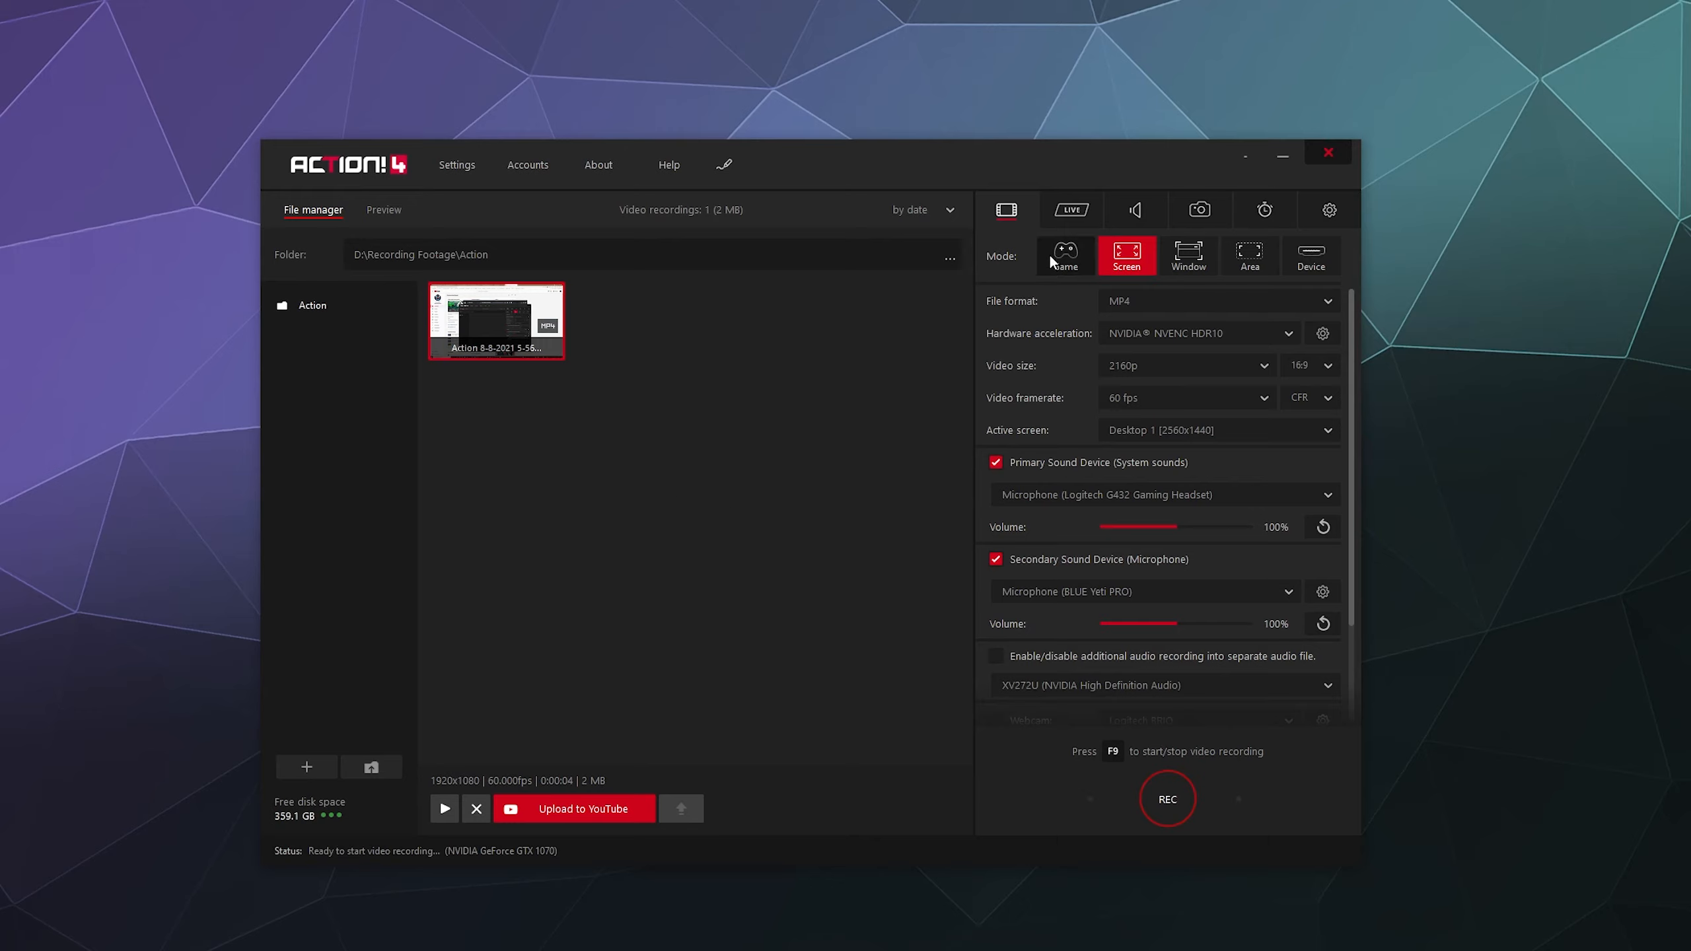
- Switch to Device recording mode and review the available input devices, keeping Logitech BRIO
{"action": "left_click", "coordinate": [1318, 273]}
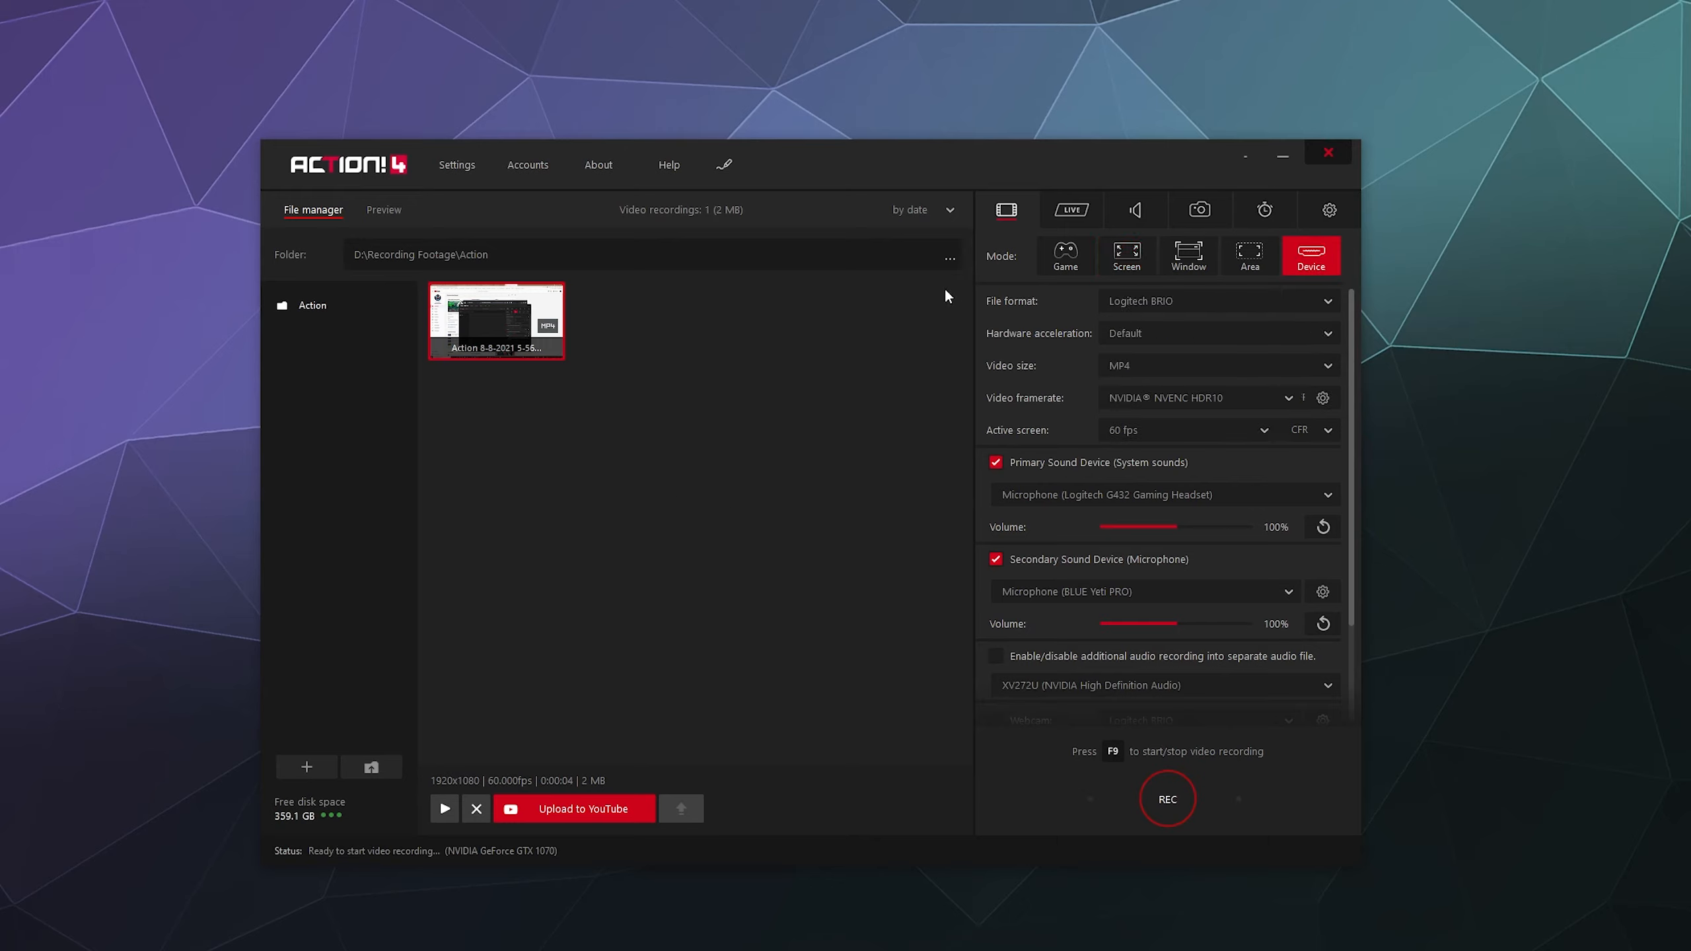
{"action": "left_click", "coordinate": [1157, 306]}
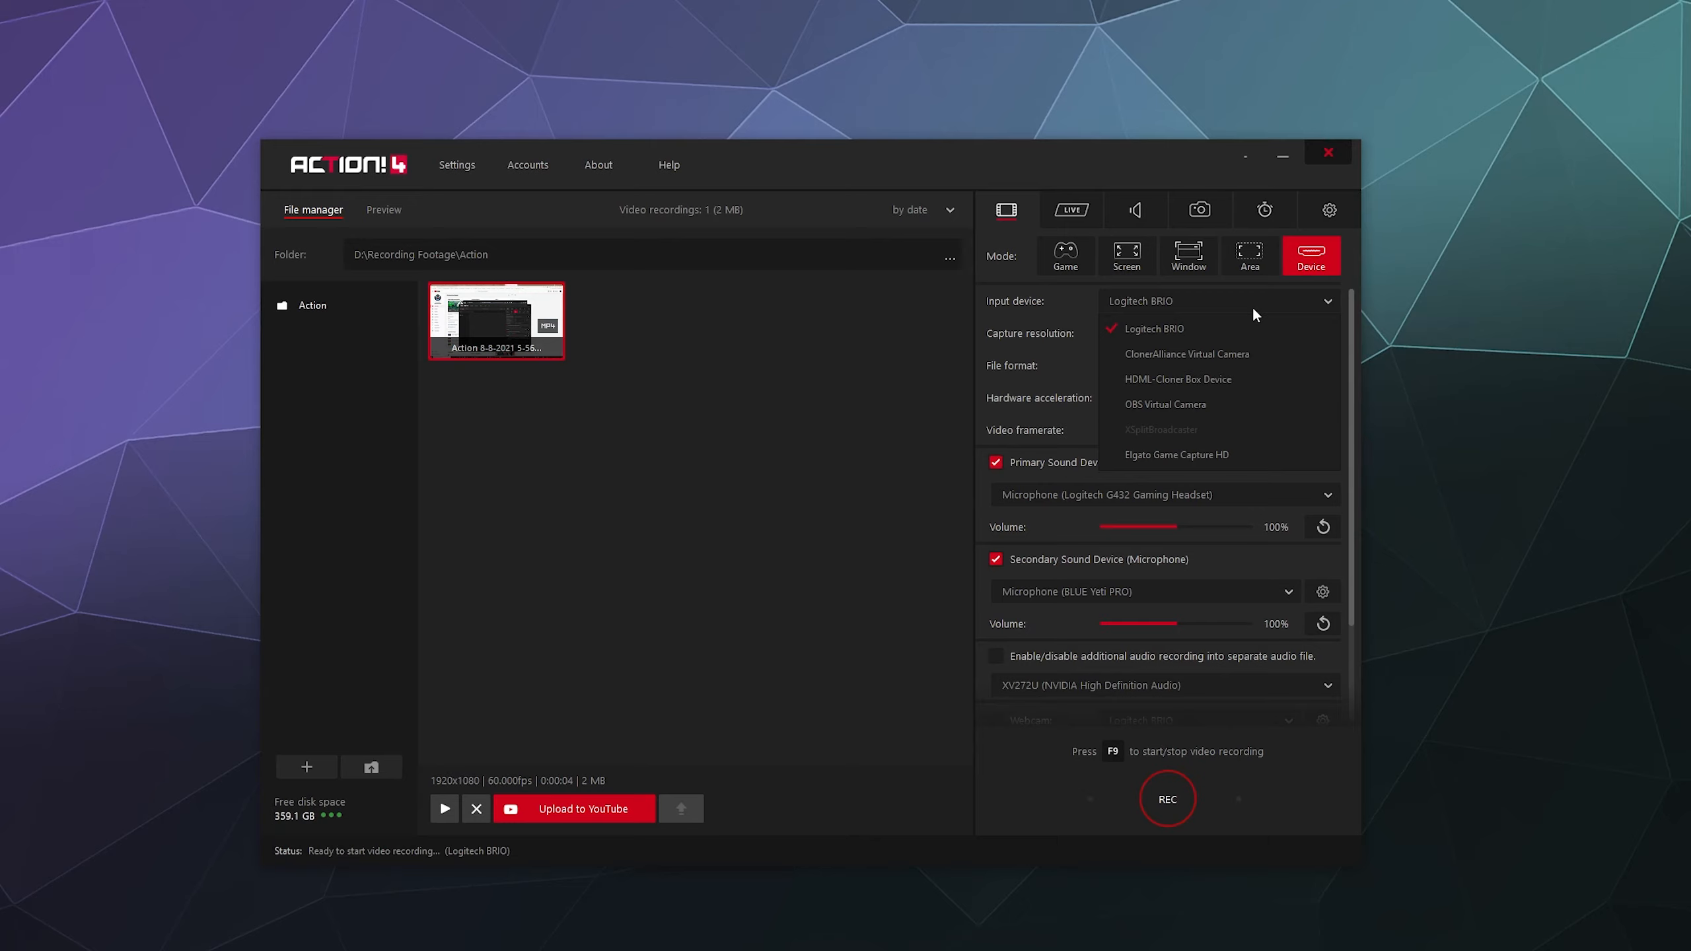
{"action": "left_click", "coordinate": [858, 394]}
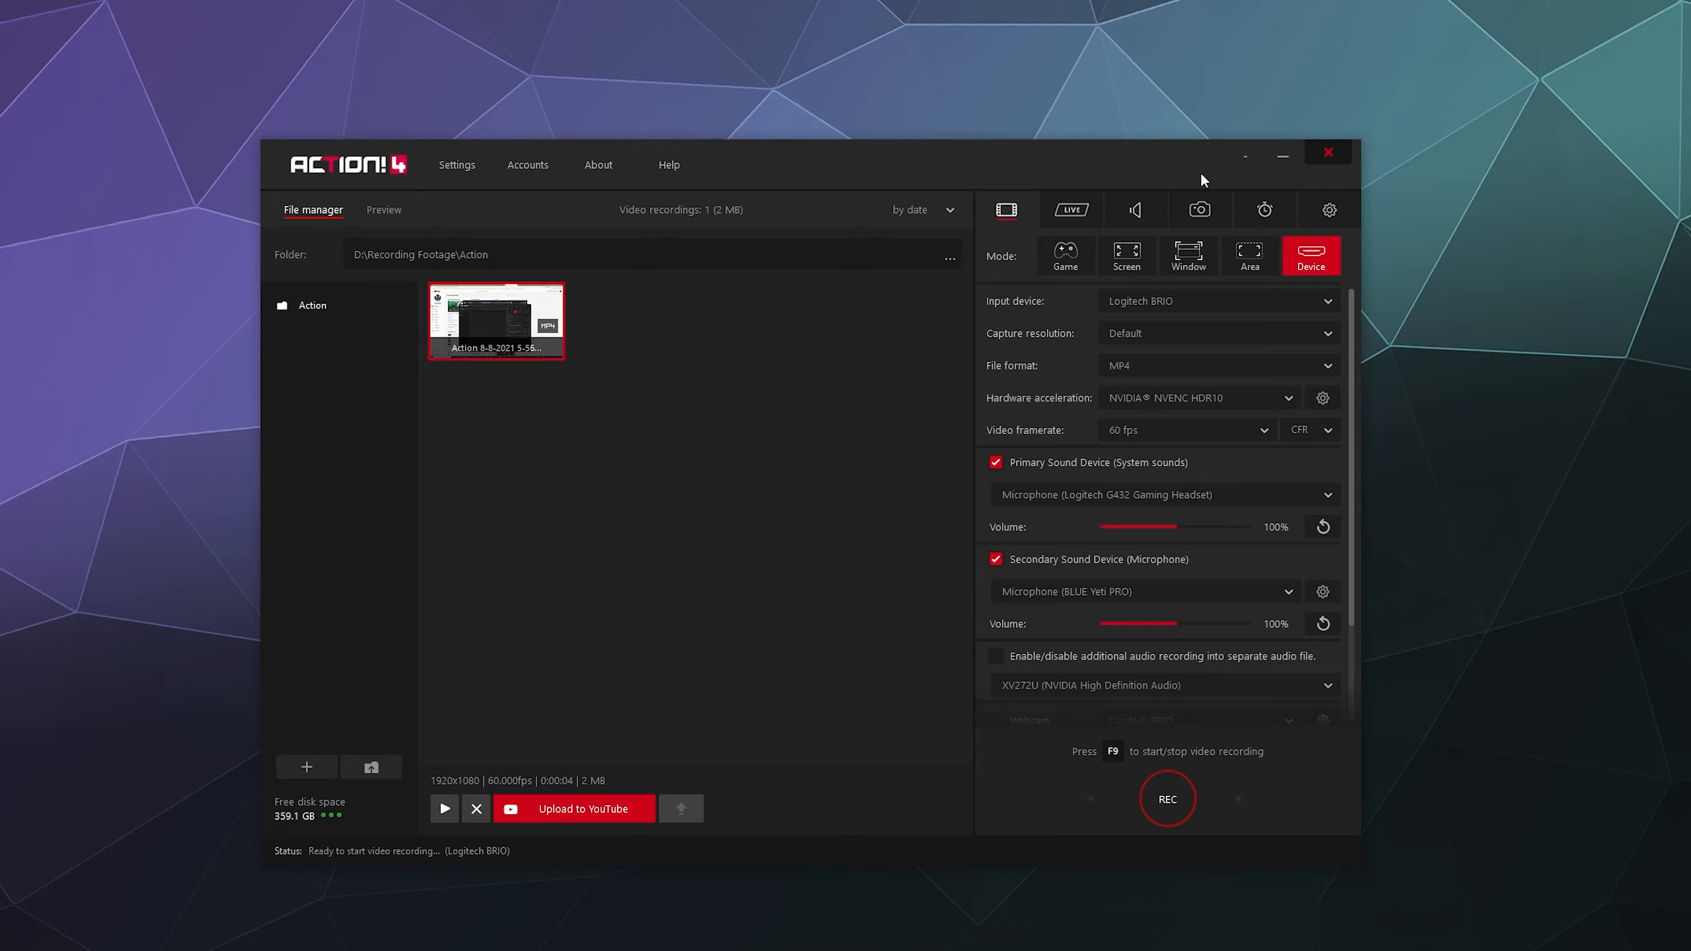
- Open the live streaming settings, select Game mode and compare them with the video recording settings
{"action": "left_click", "coordinate": [1071, 209]}
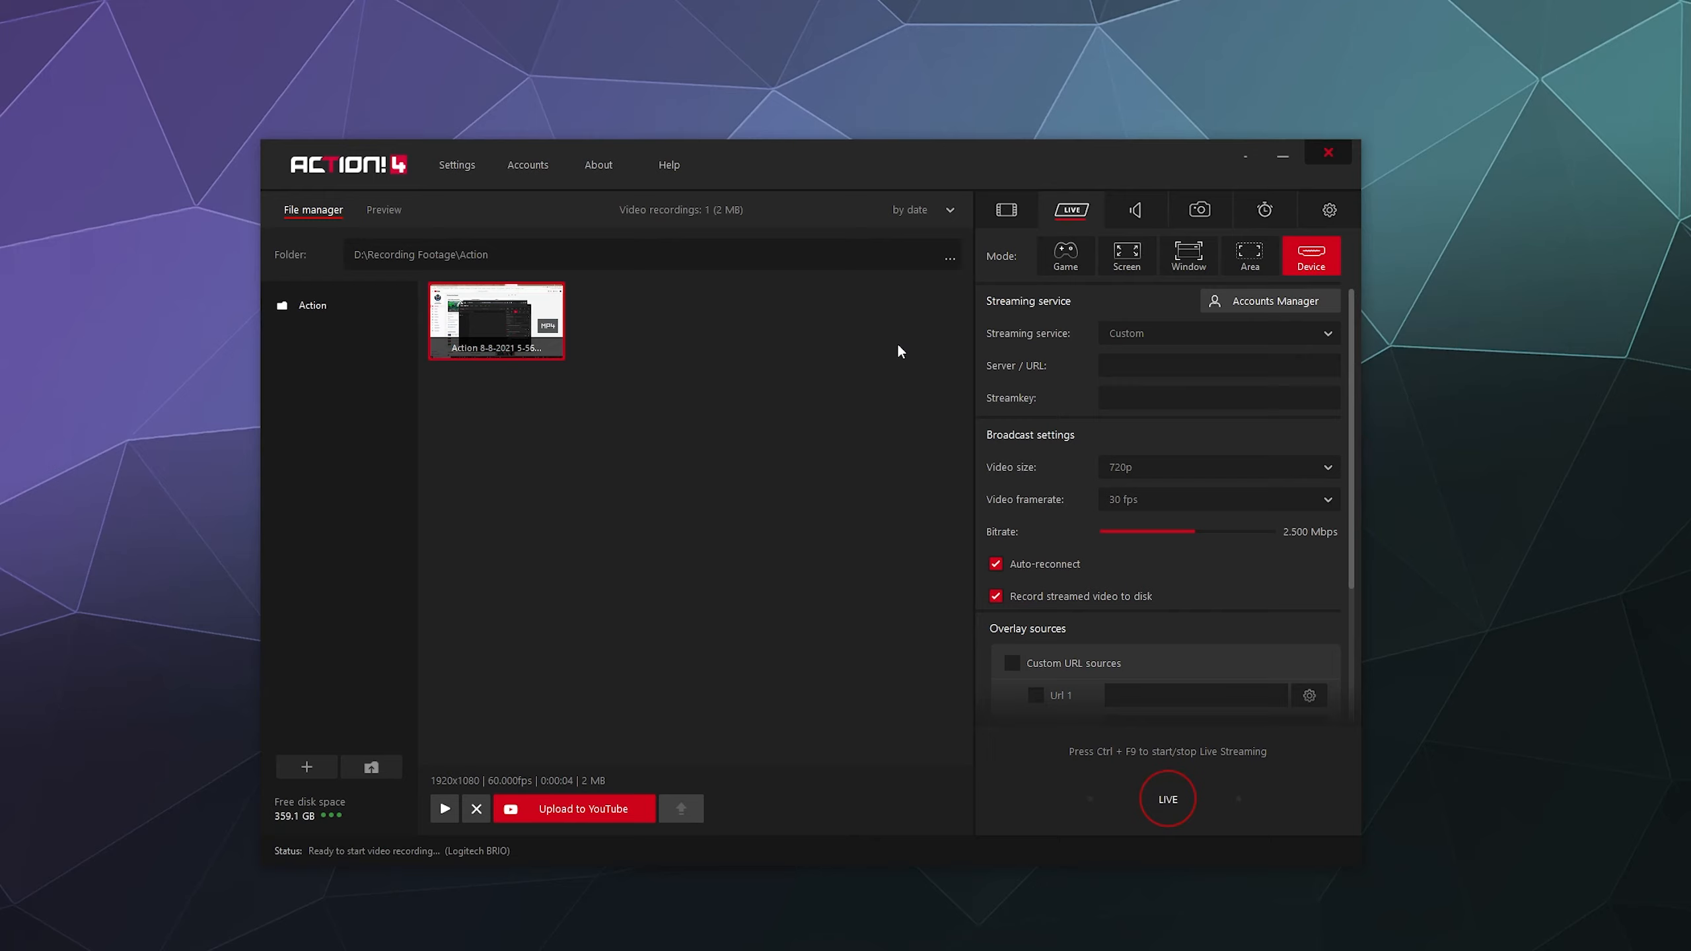
{"action": "left_click", "coordinate": [1066, 253]}
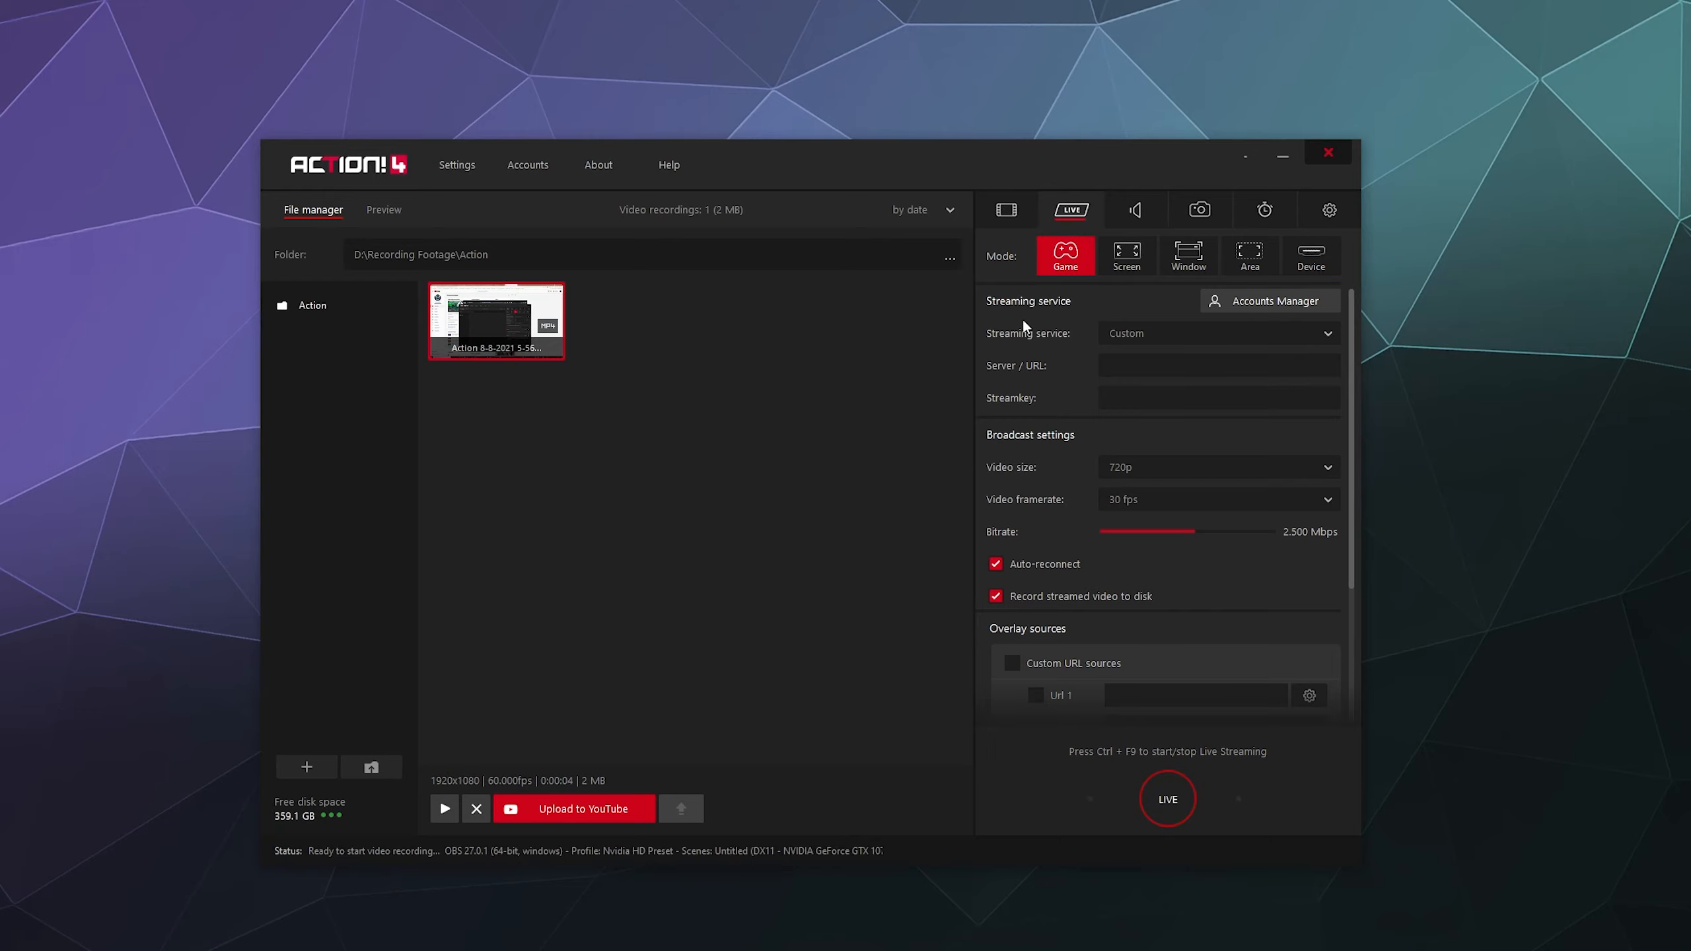
{"action": "left_click", "coordinate": [1007, 212]}
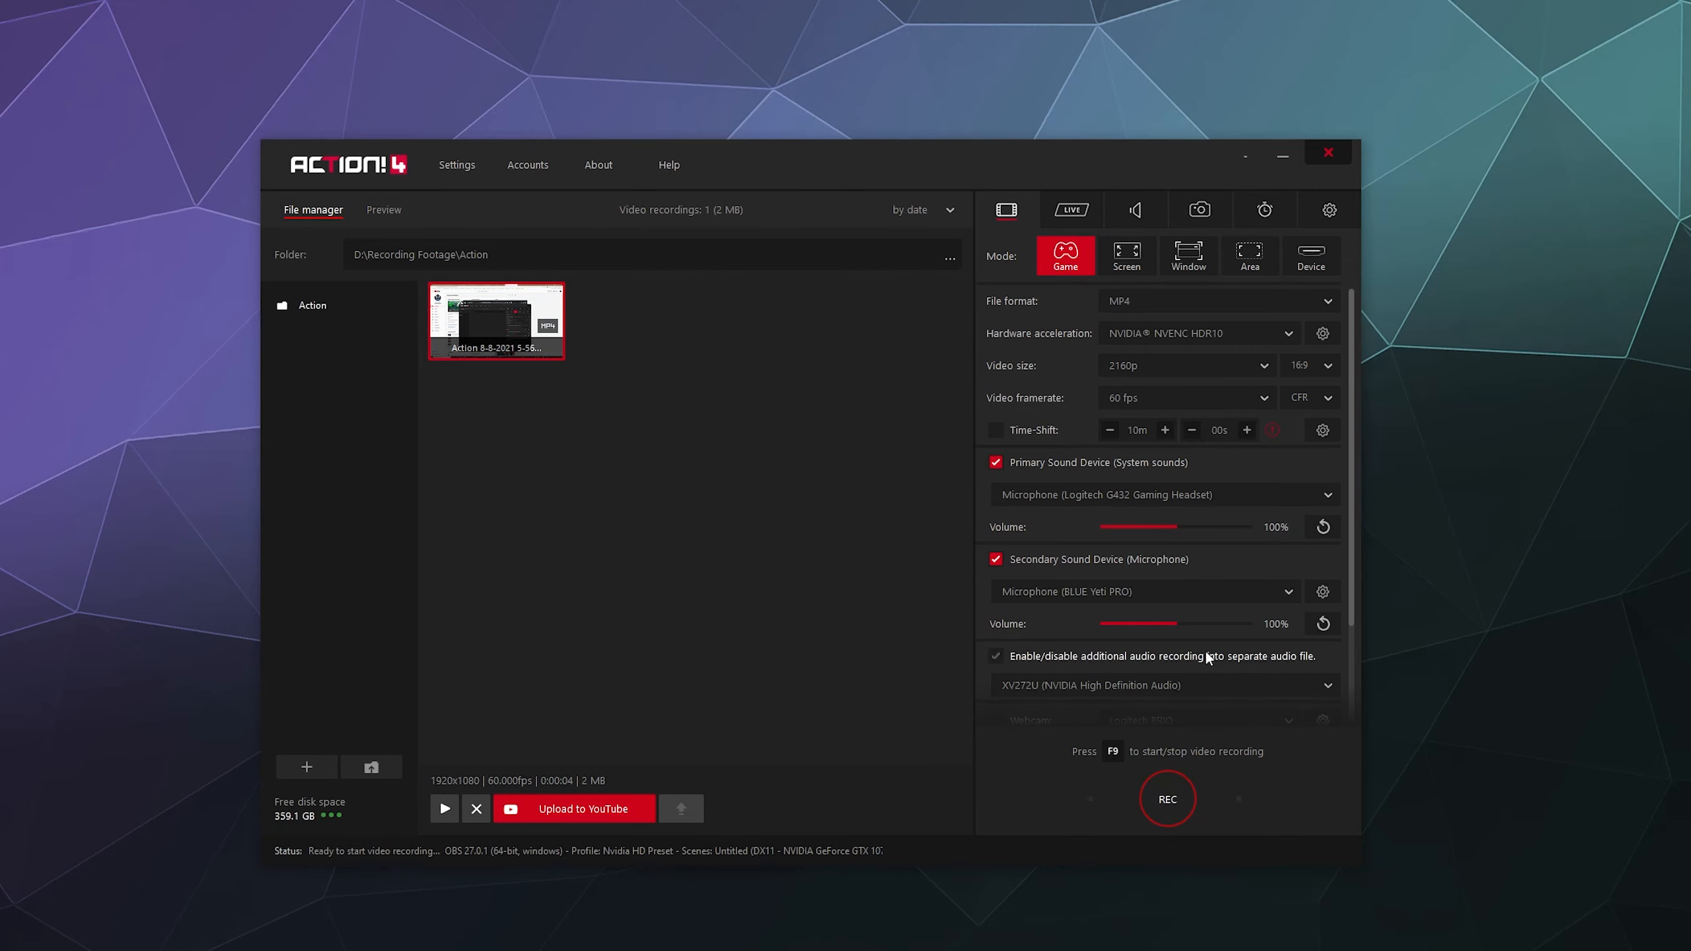
{"action": "left_click", "coordinate": [1085, 212]}
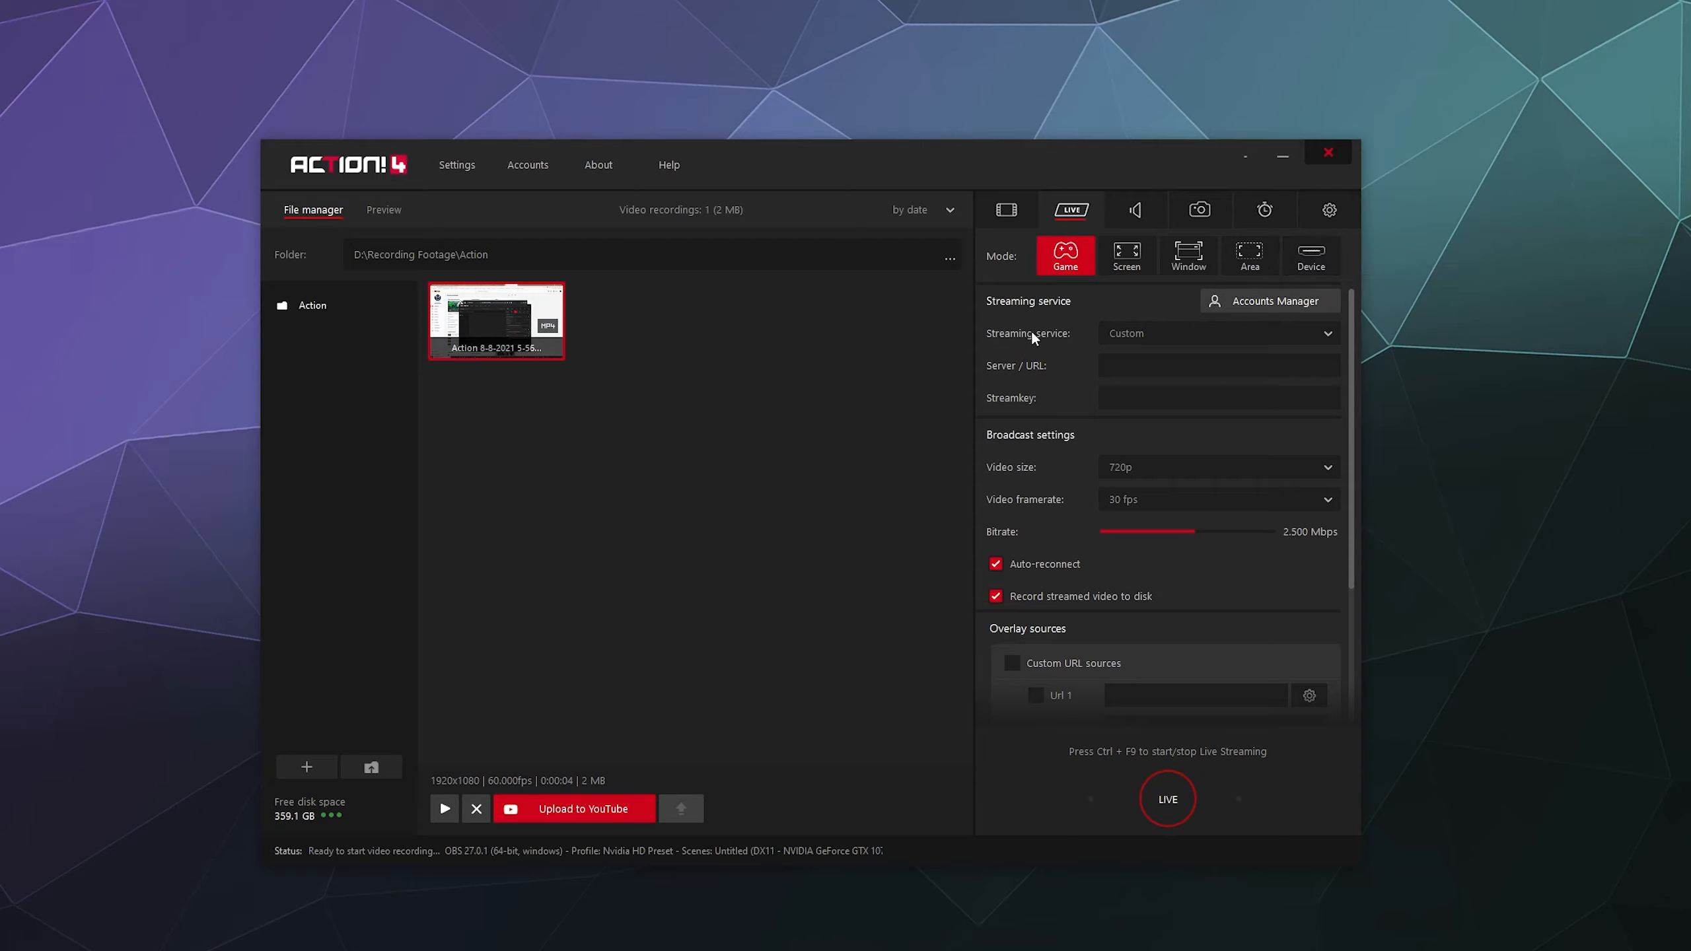
- Review the login options in the Accounts Manager, close it and check the streaming service and server URL settings
{"action": "left_click", "coordinate": [1237, 302]}
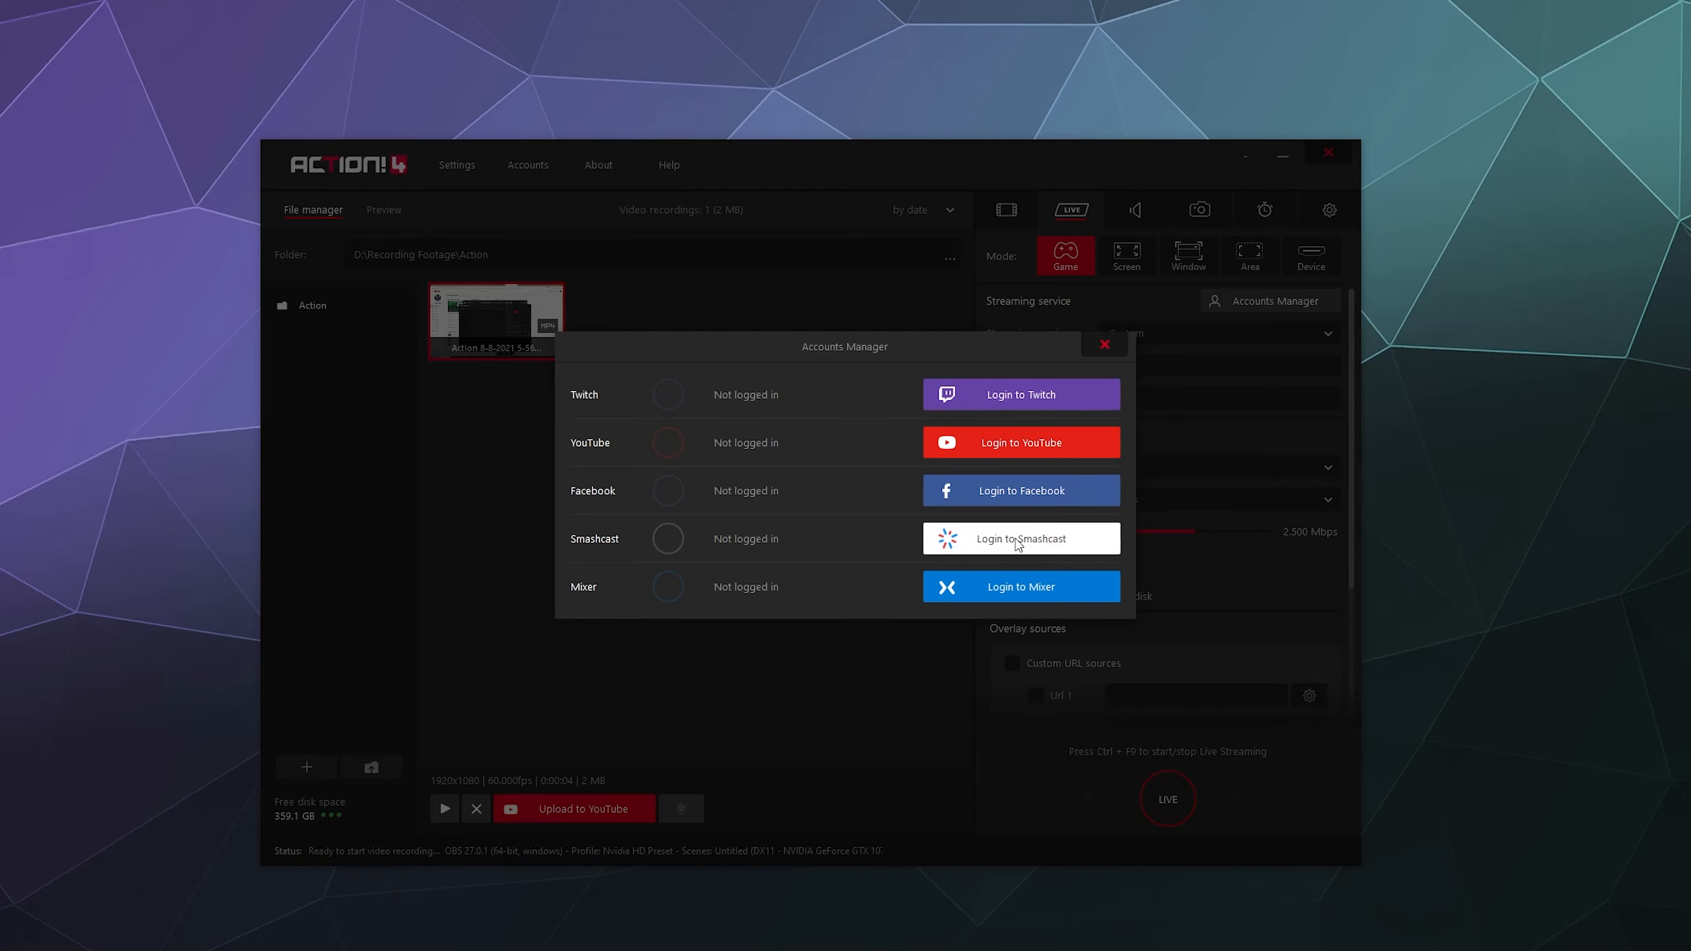
{"action": "left_click", "coordinate": [1104, 343]}
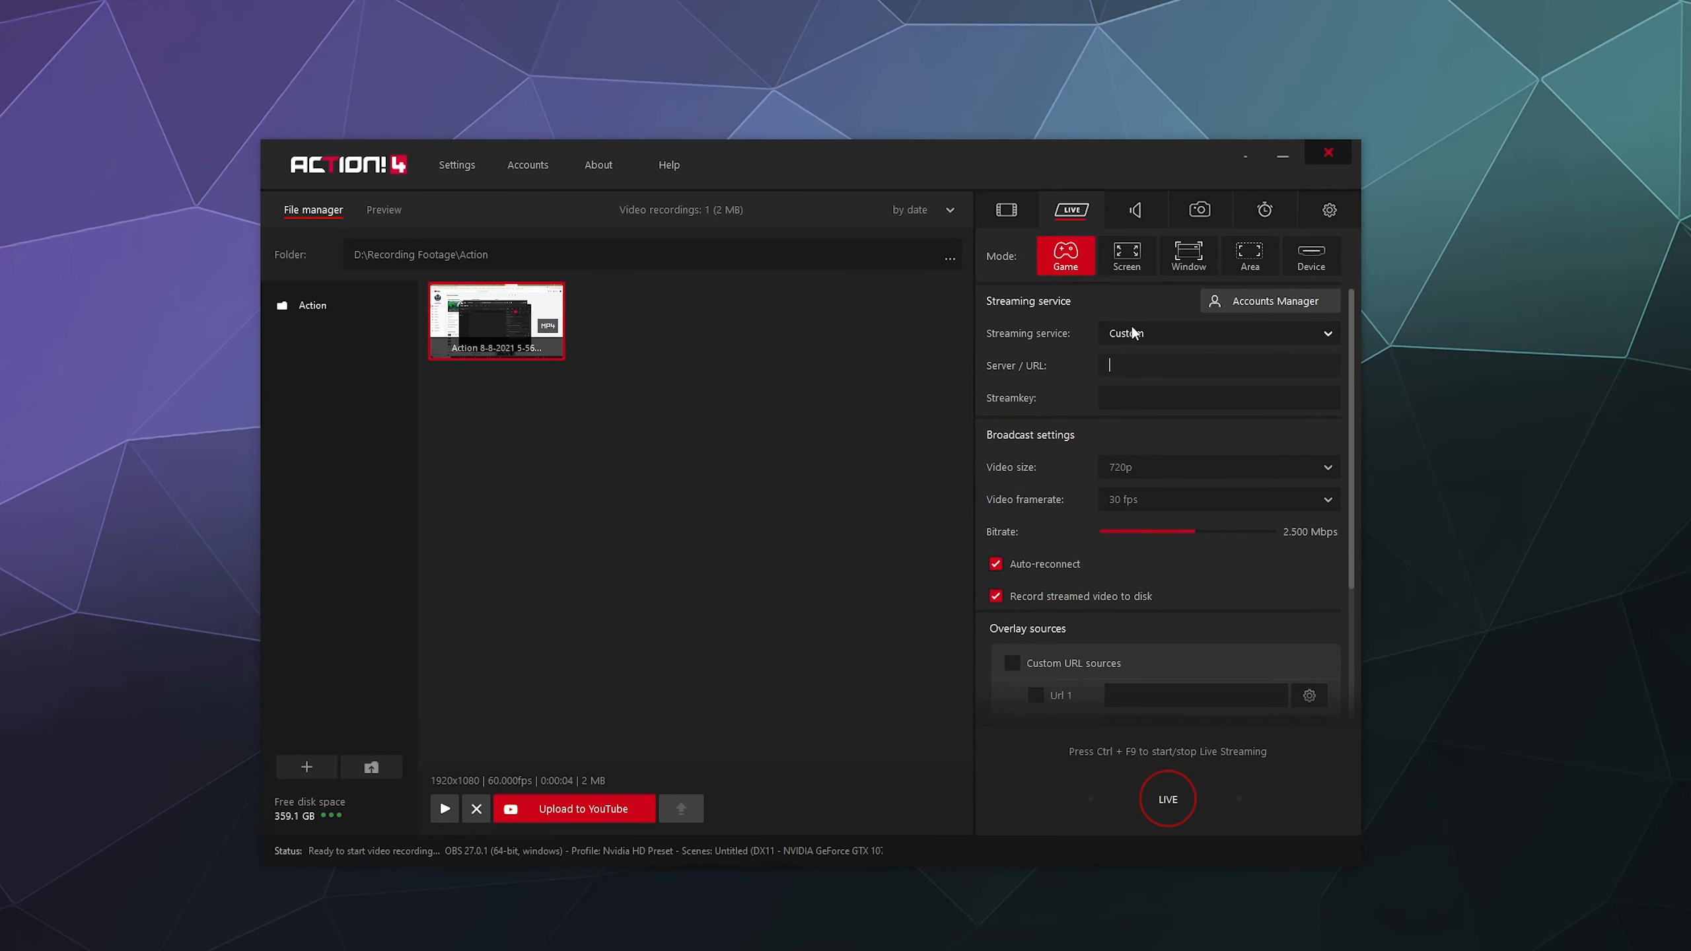
{"action": "left_click", "coordinate": [1131, 334]}
{"action": "left_click", "coordinate": [1145, 360]}
{"action": "left_click", "coordinate": [1141, 365]}
- Set the broadcast video size to 1080p and review the framerate choices, keeping 30 fps
{"action": "left_click", "coordinate": [1114, 467]}
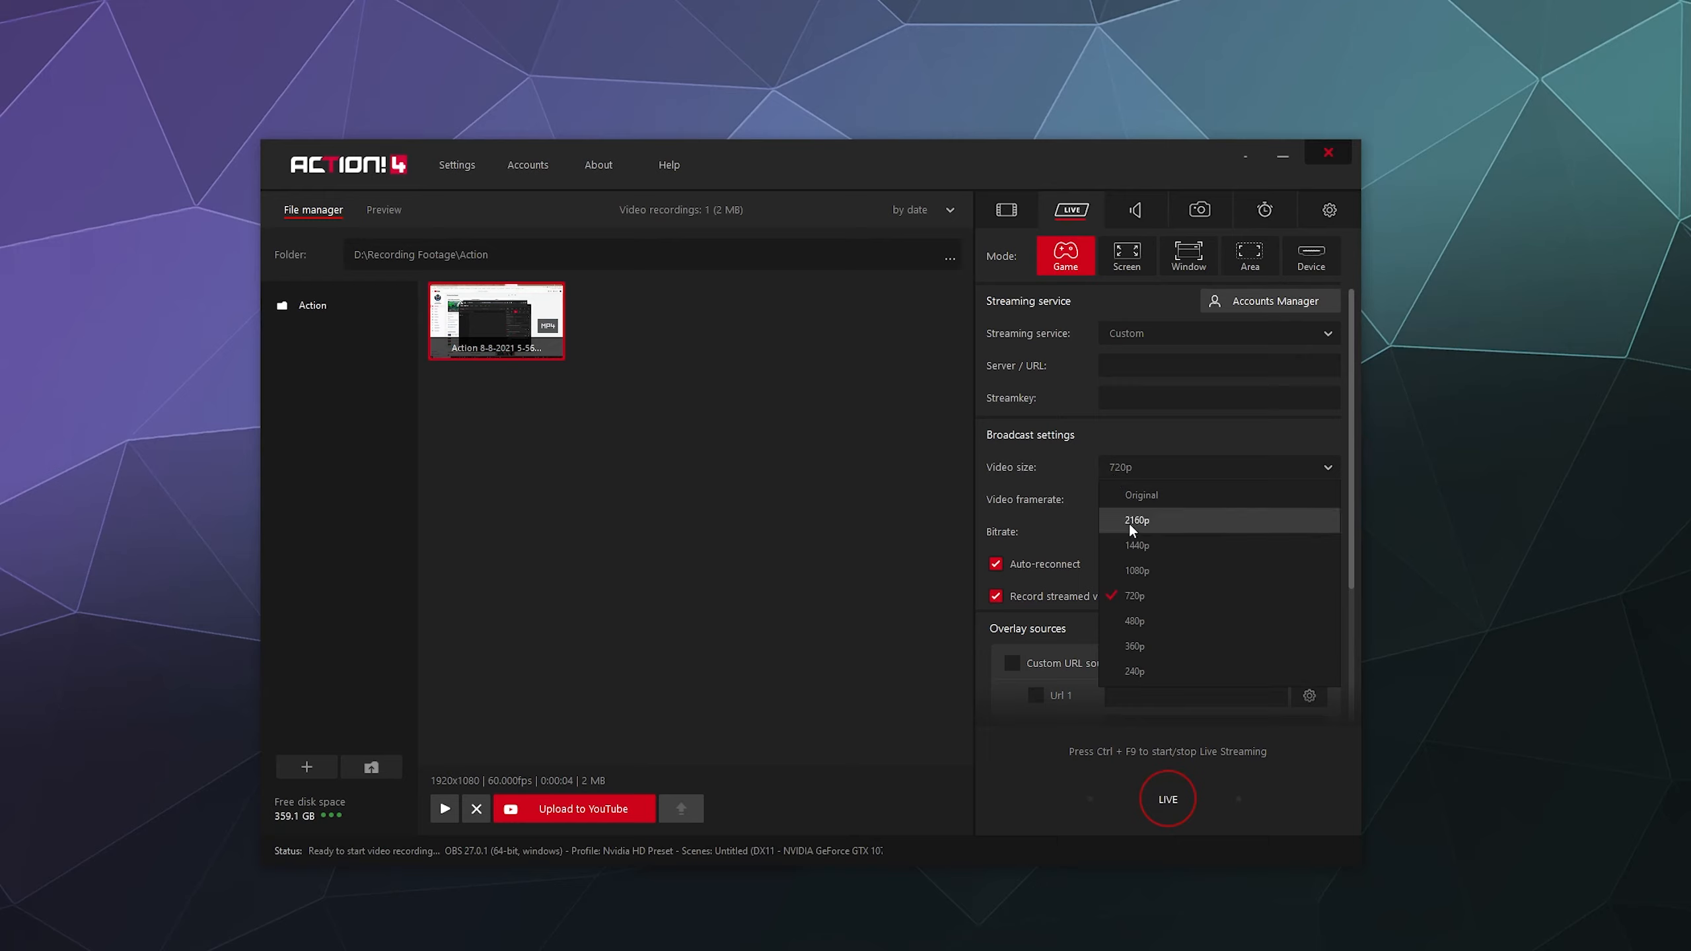
{"action": "left_click", "coordinate": [1147, 569]}
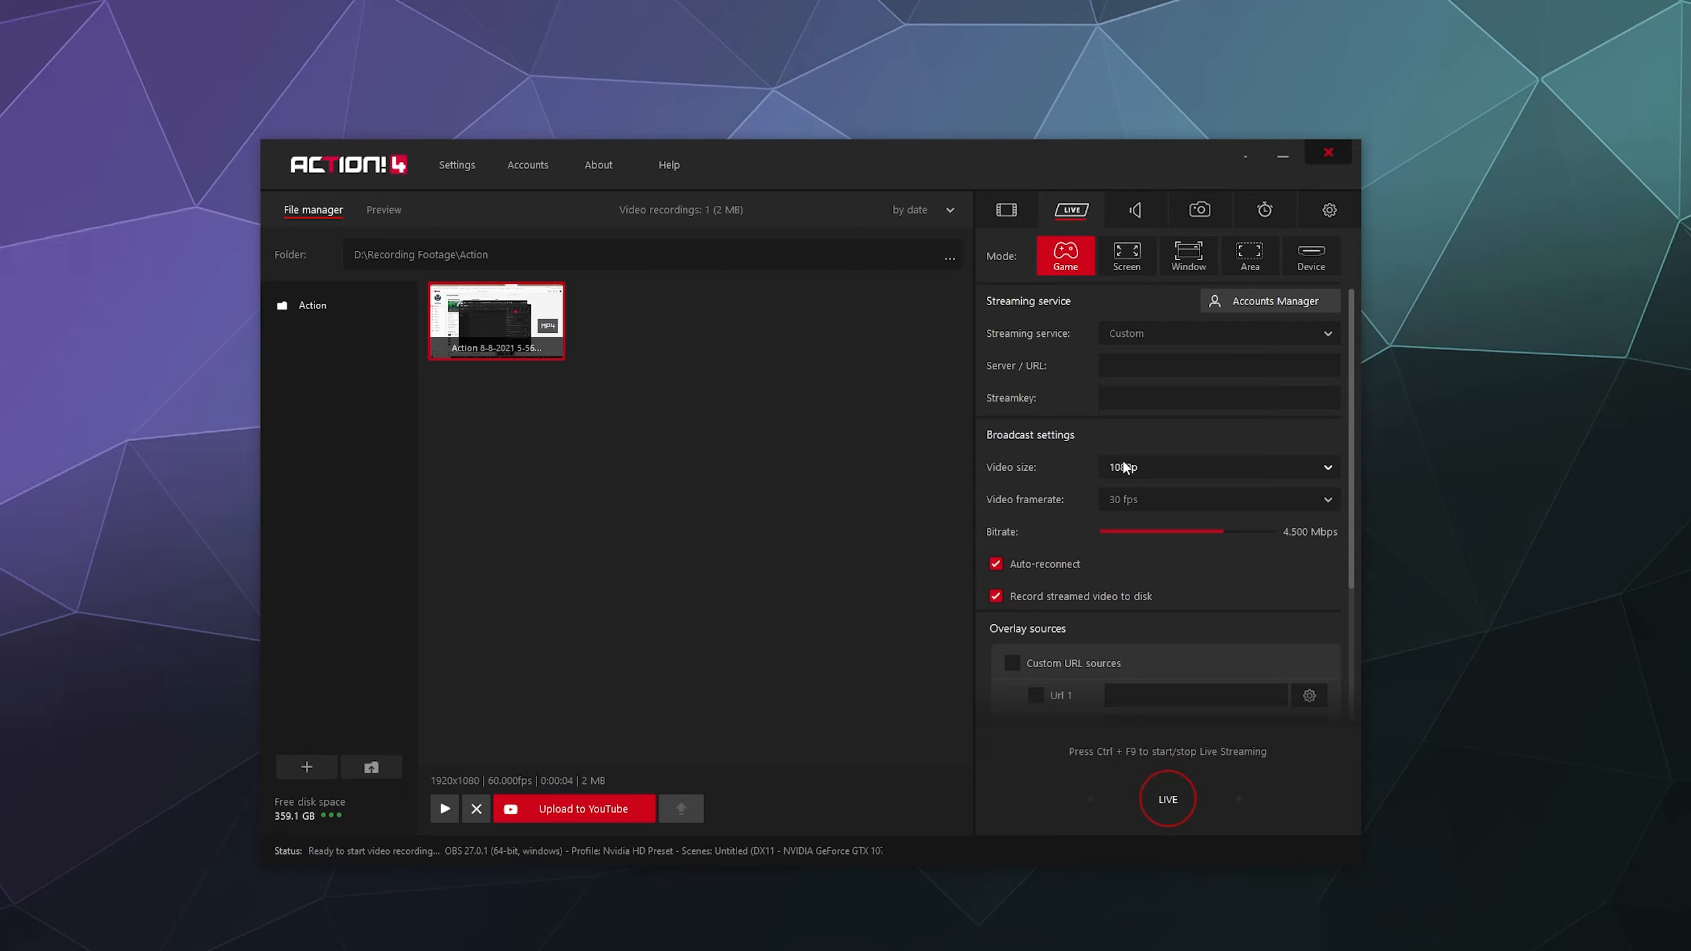
{"action": "left_click", "coordinate": [1140, 506]}
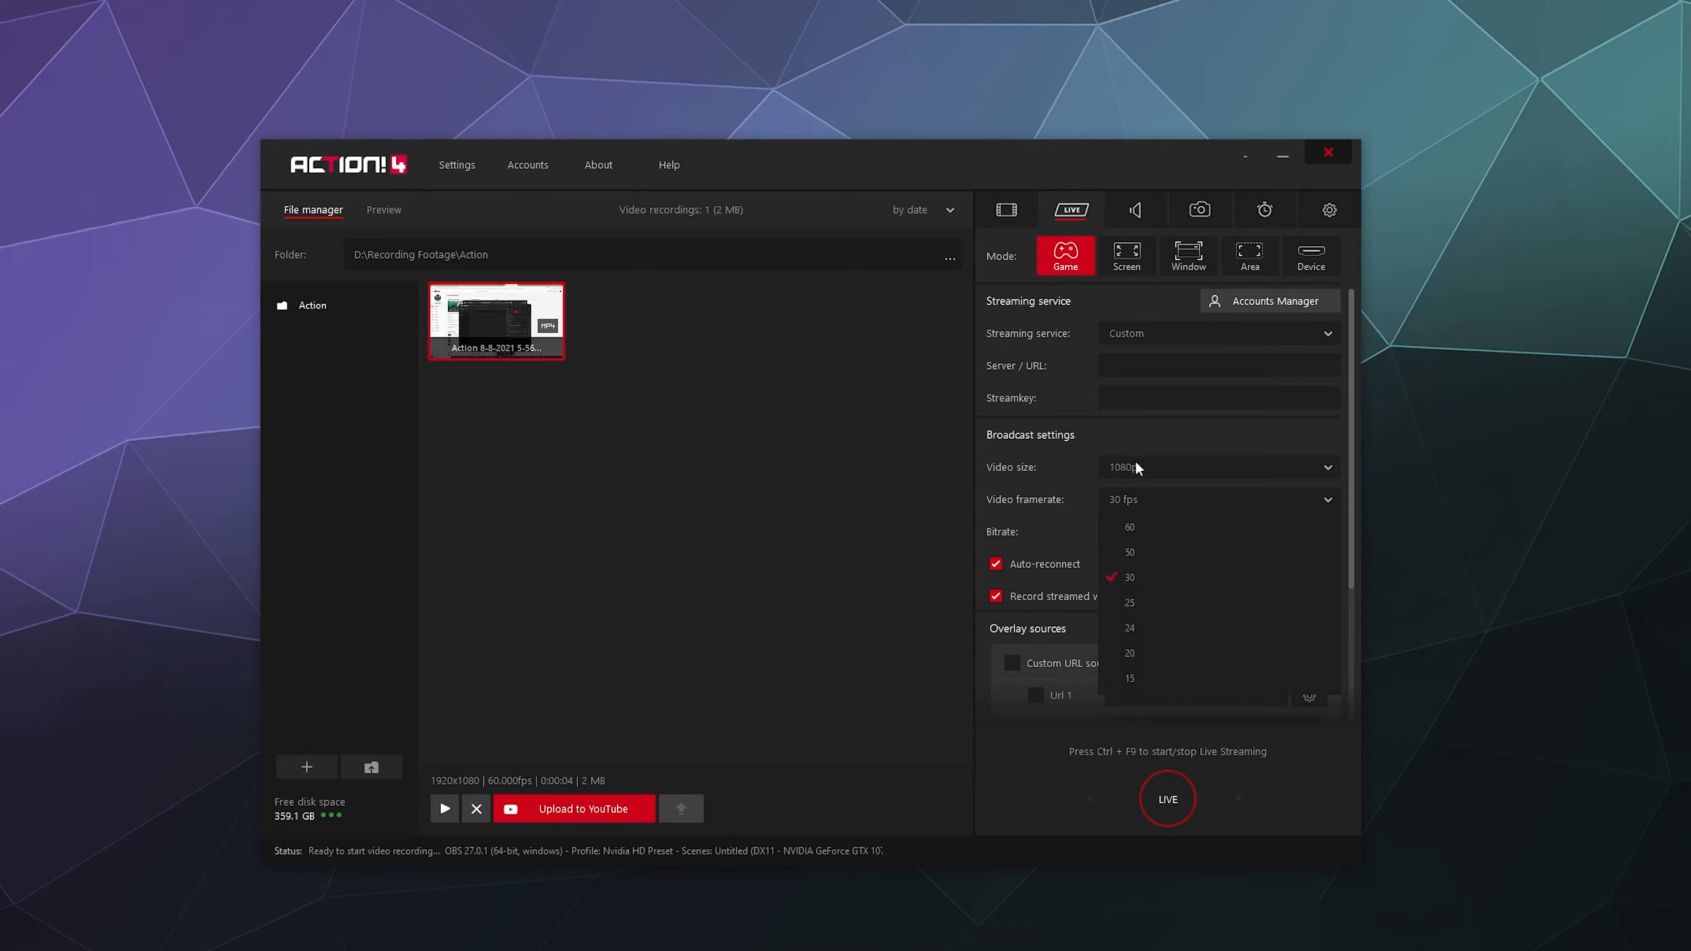
{"action": "left_click", "coordinate": [1135, 463]}
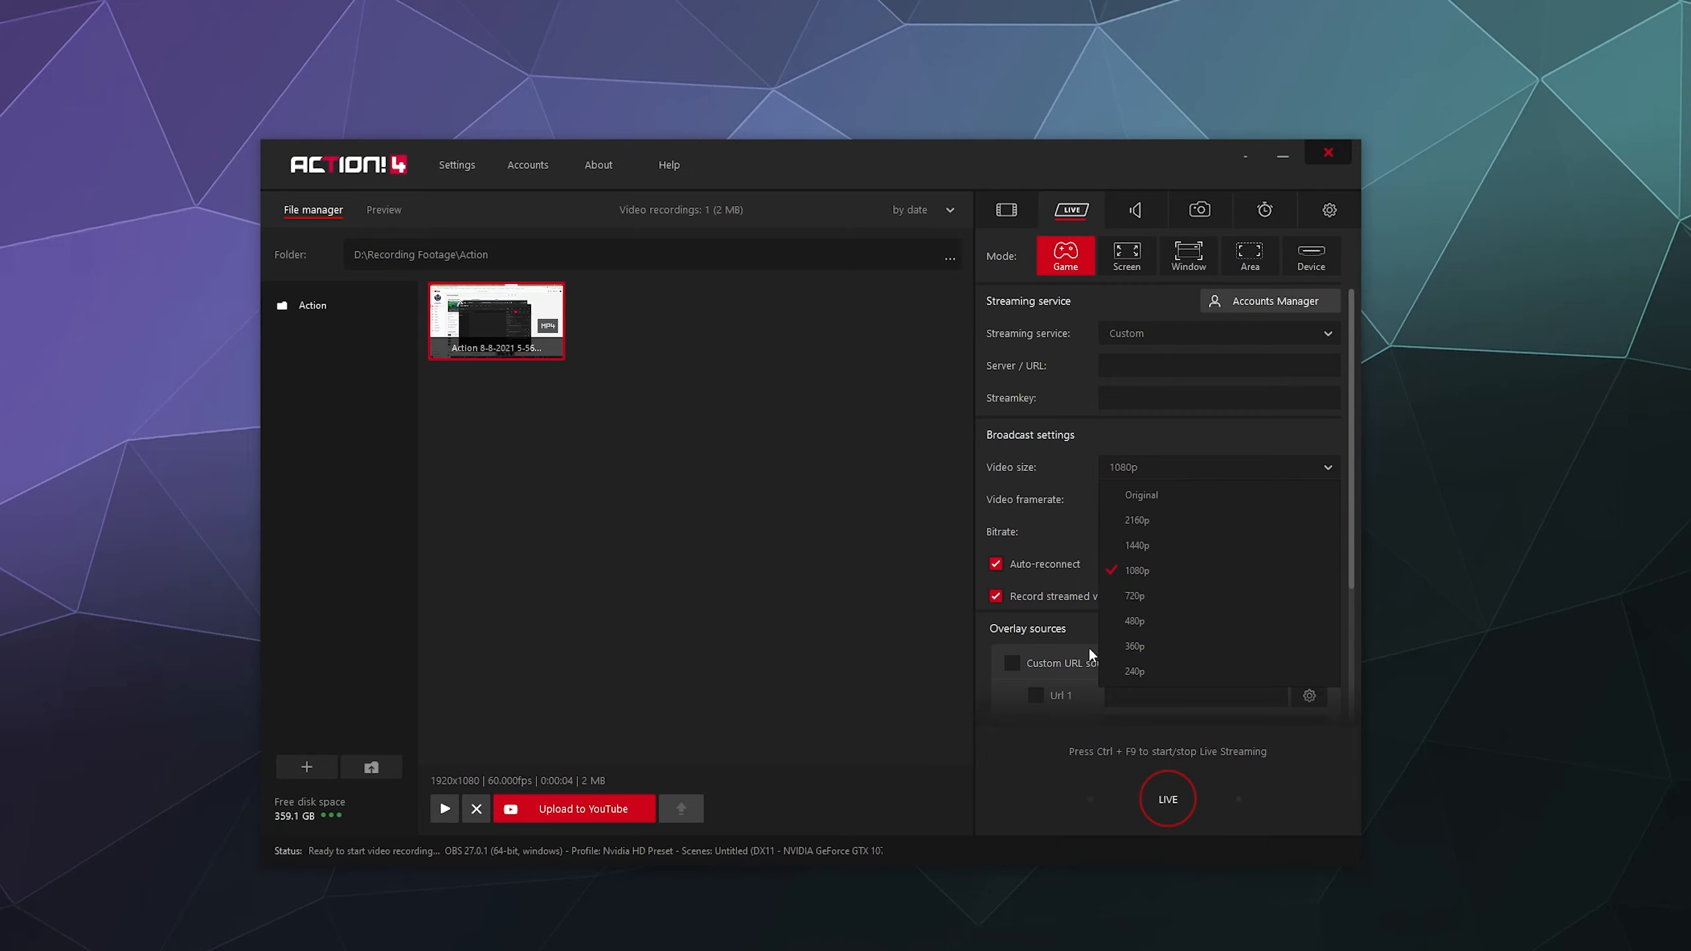
{"action": "left_click", "coordinate": [1115, 326]}
{"action": "left_click", "coordinate": [1006, 210]}
{"action": "left_click", "coordinate": [1071, 210]}
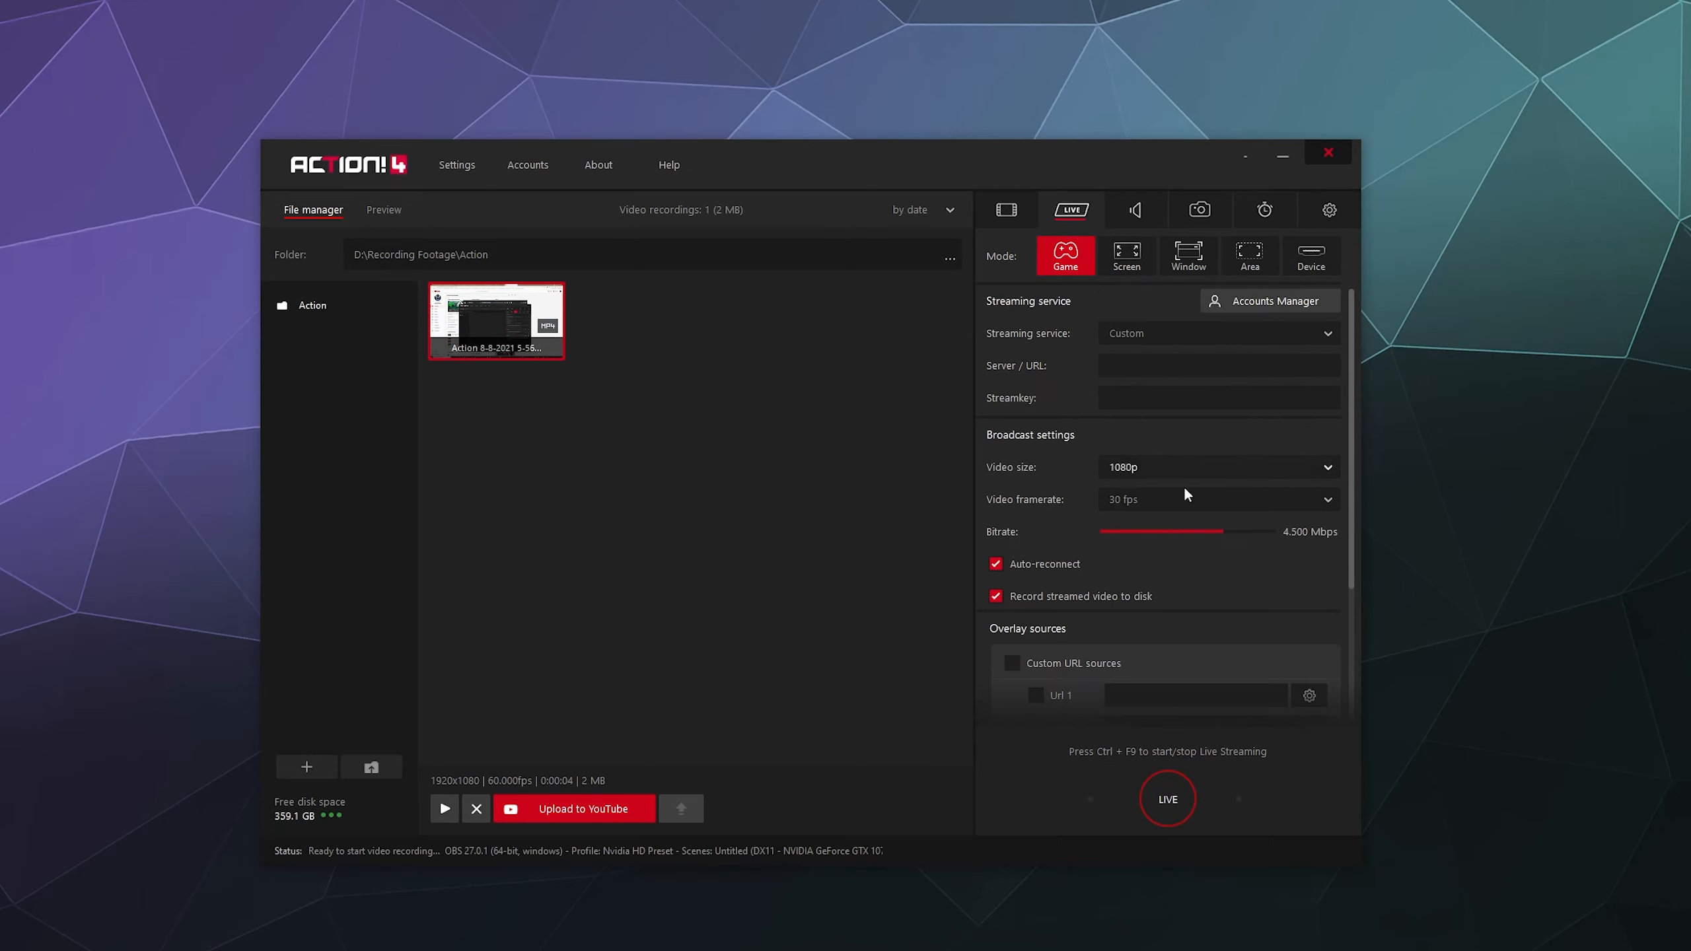
- Lower the streaming bitrate to about 4.05 Mbps and review the disk recording and overlay source options
{"action": "scroll", "coordinate": [1171, 595], "scroll_direction": "down", "scroll_amount": 1}
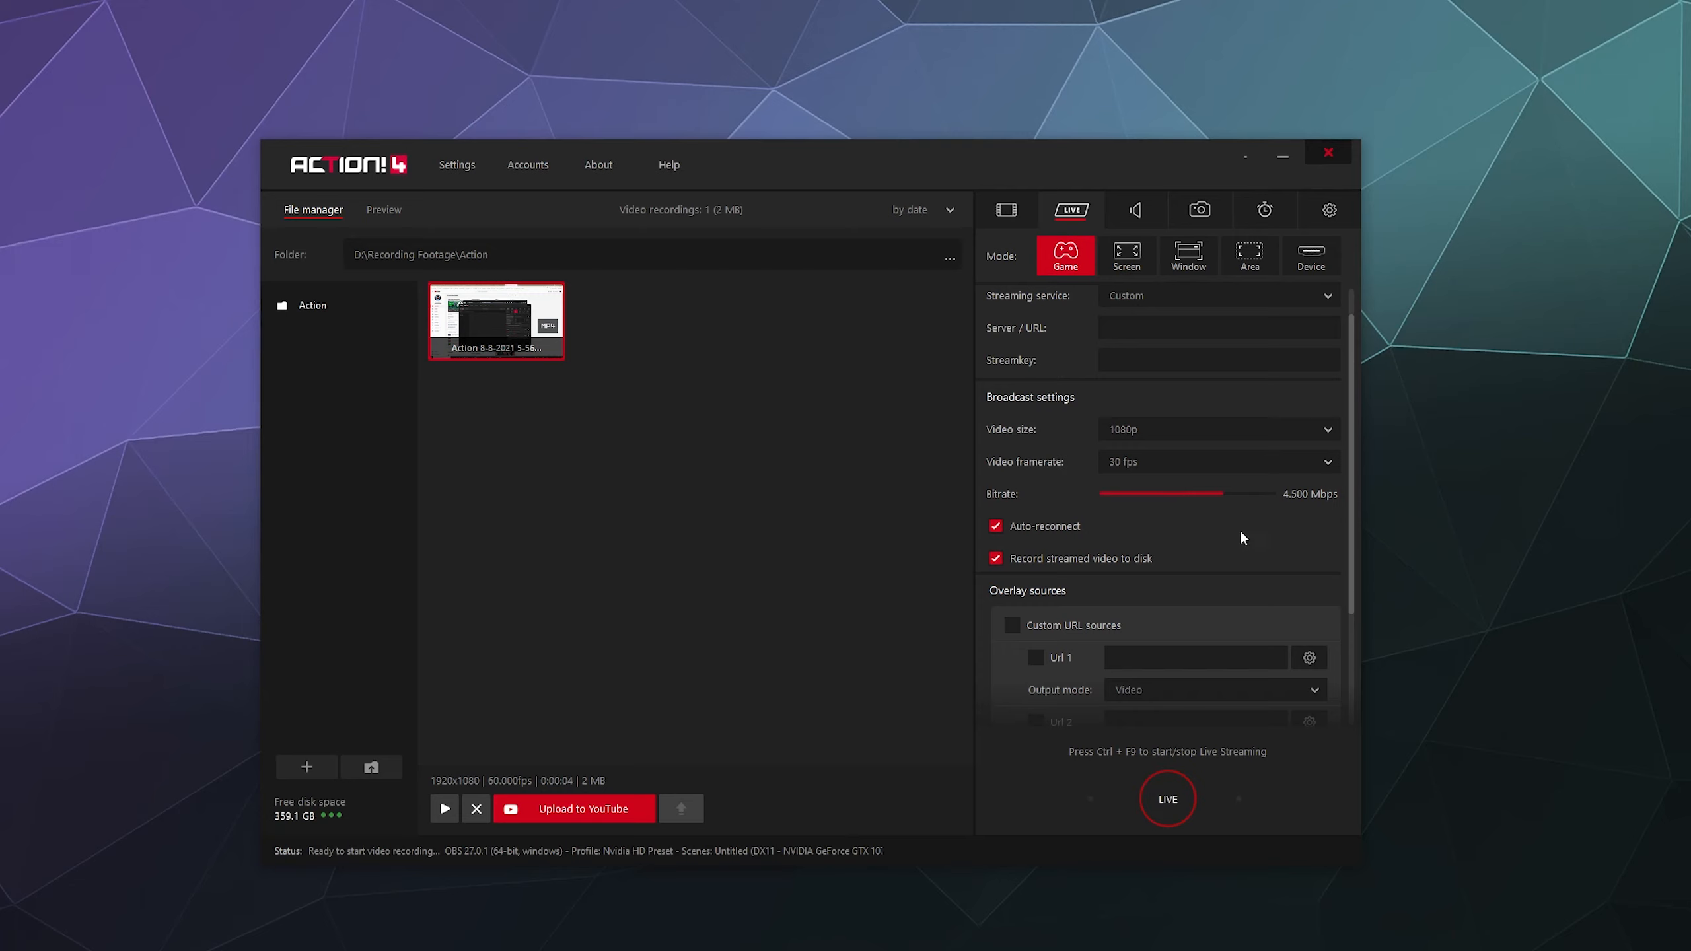
{"action": "scroll", "coordinate": [1239, 532], "scroll_direction": "down", "scroll_amount": 1}
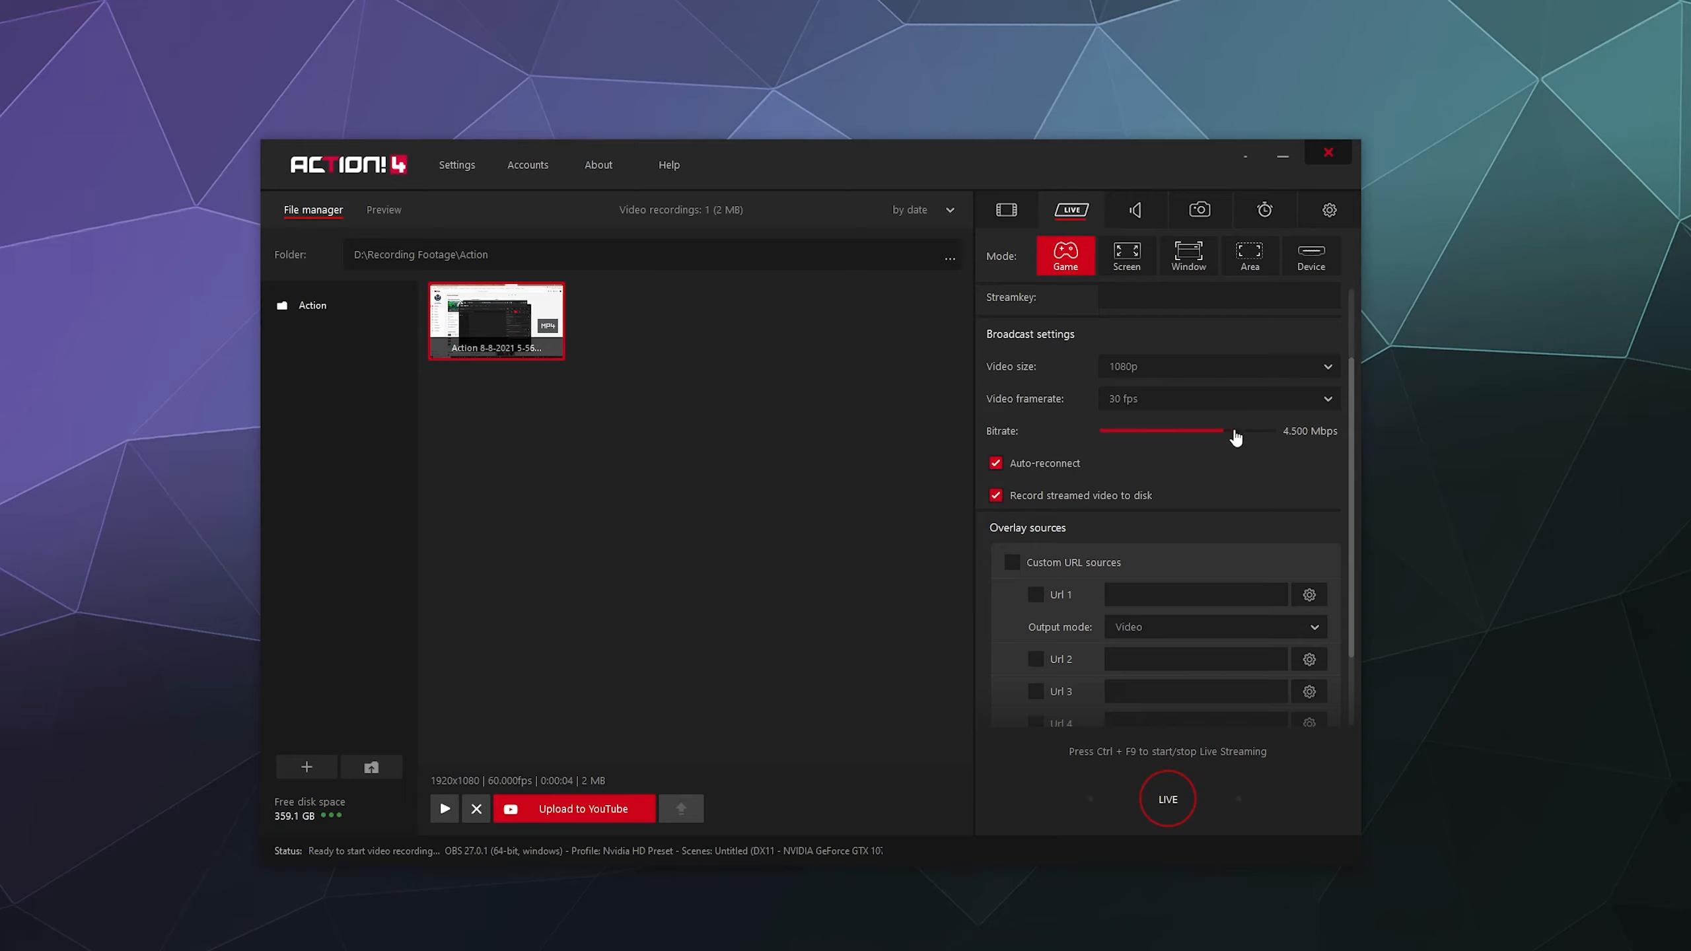
{"action": "left_click_drag", "start_coordinate": [1223, 431], "coordinate": [1211, 489]}
{"action": "scroll", "coordinate": [1235, 459], "scroll_direction": "down", "scroll_amount": 1}
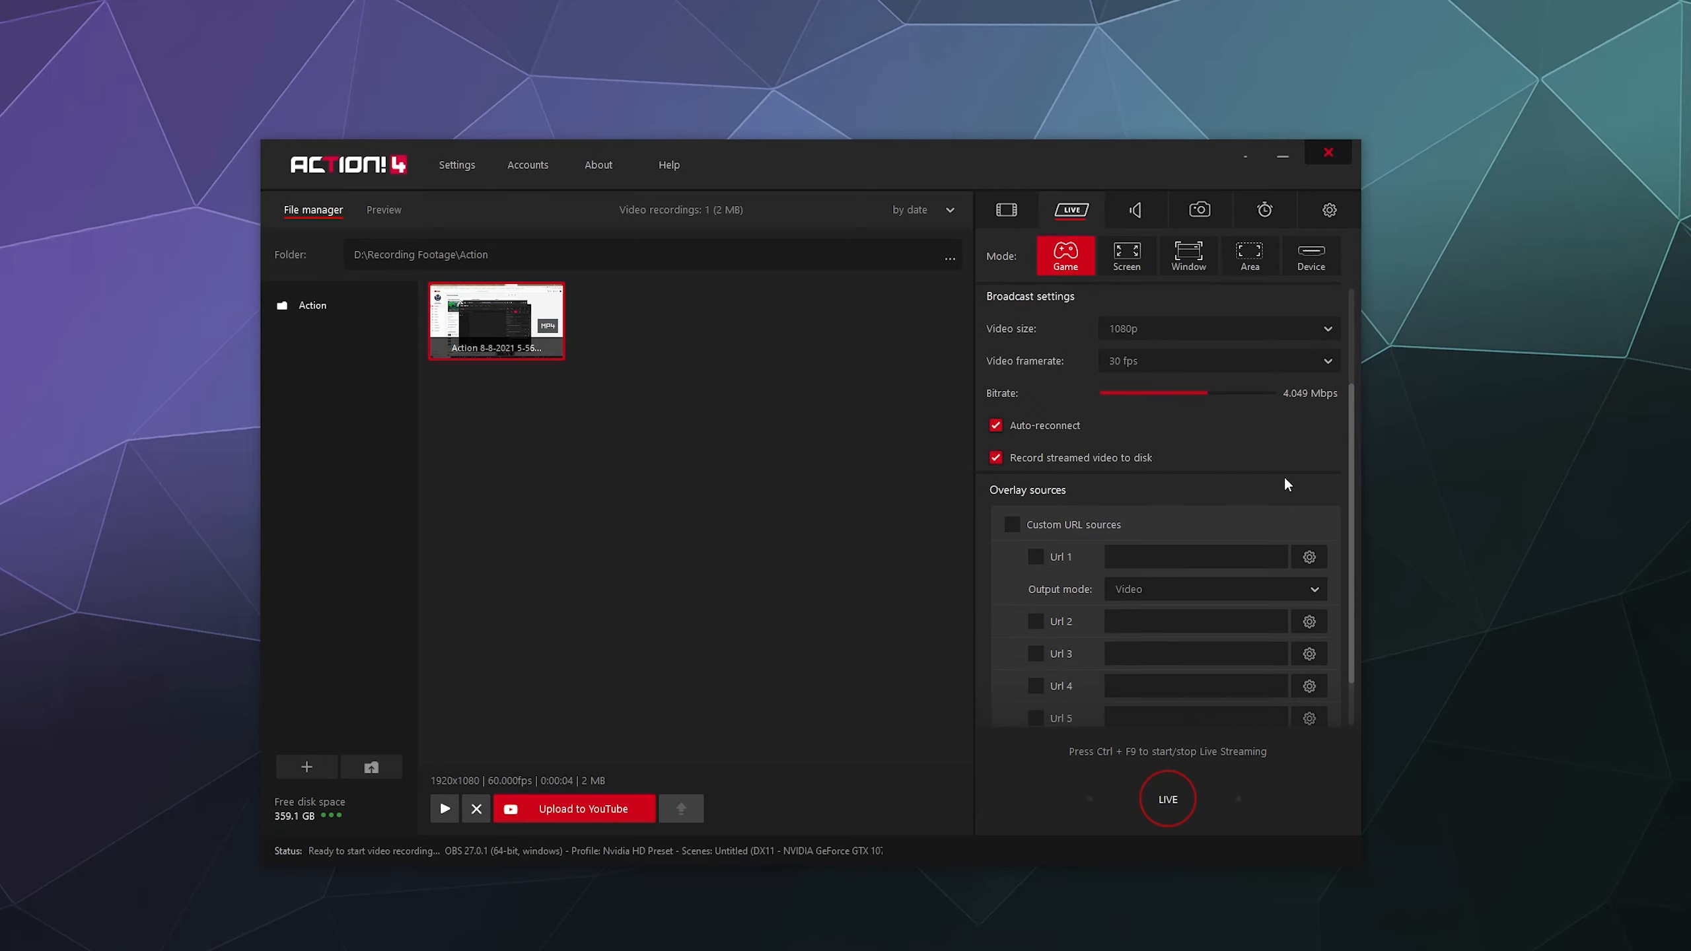
{"action": "scroll", "coordinate": [1174, 442], "scroll_direction": "down", "scroll_amount": 2}
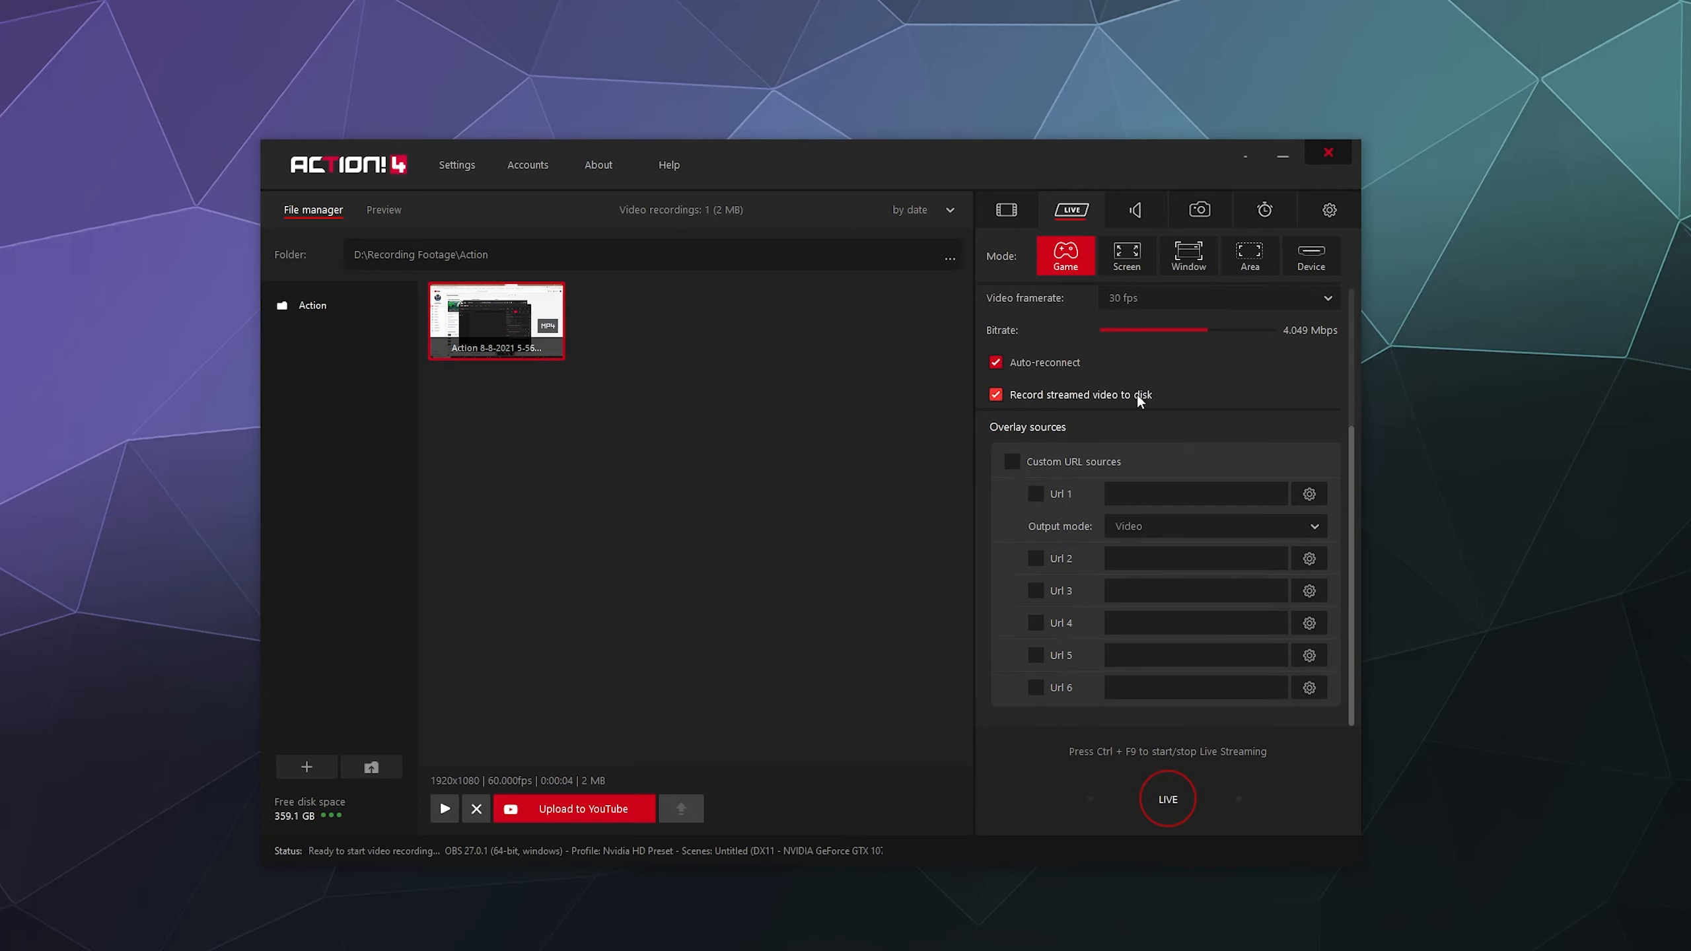
{"action": "scroll", "coordinate": [1158, 442], "scroll_direction": "up", "scroll_amount": 3}
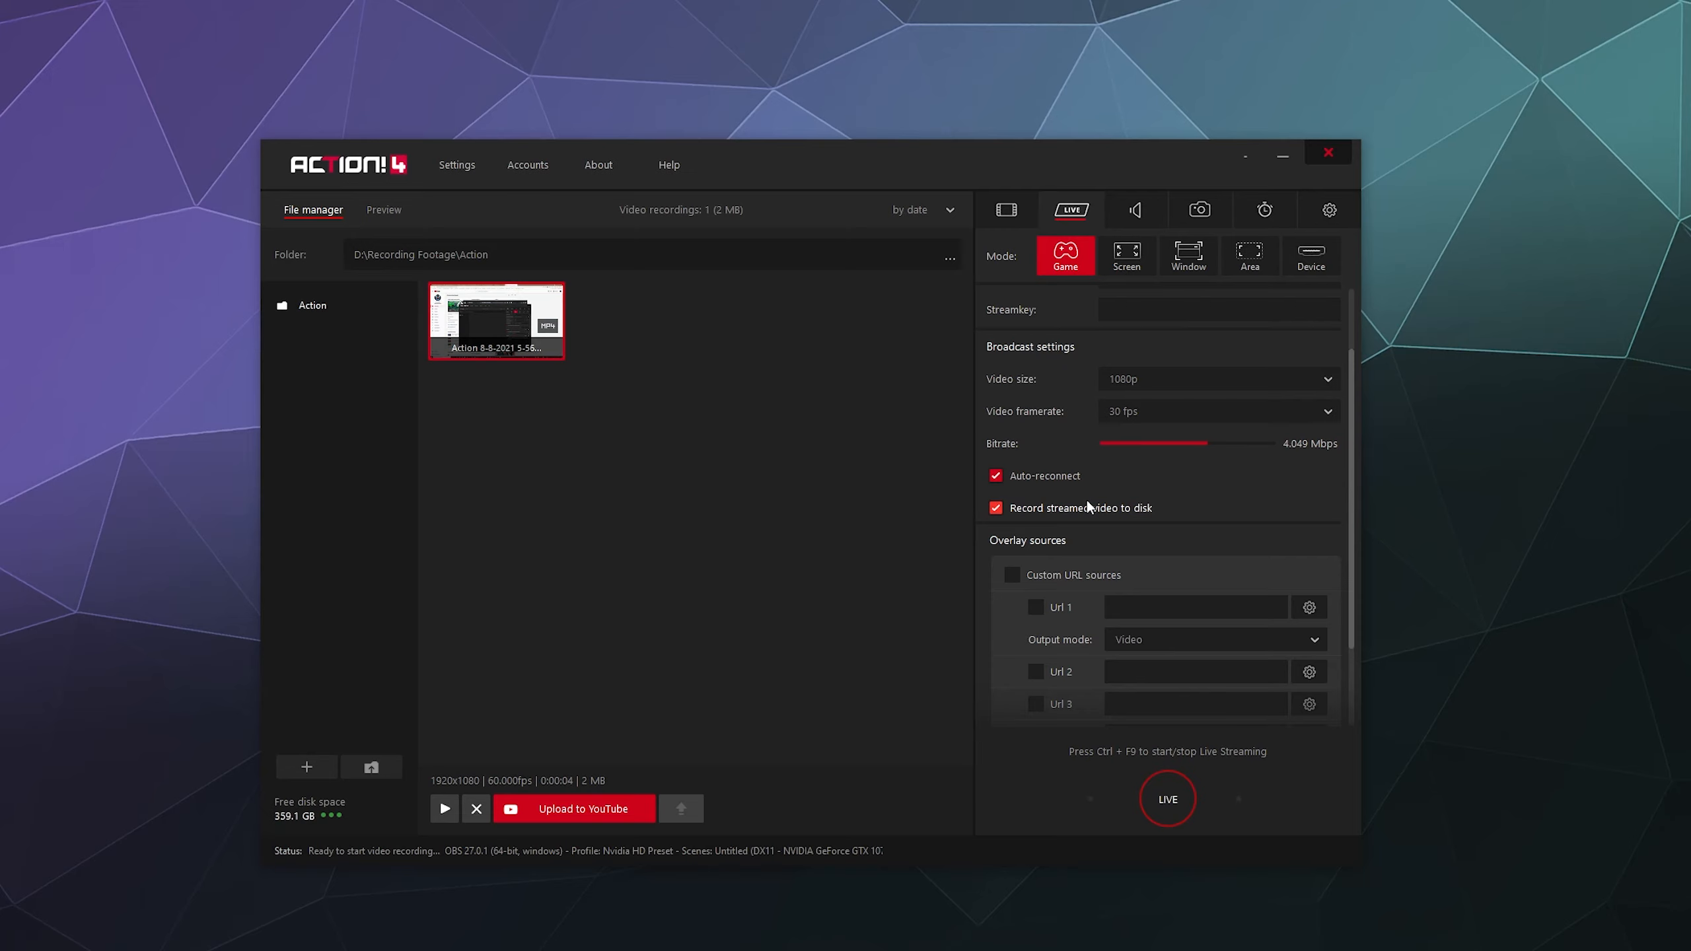
{"action": "scroll", "coordinate": [1174, 533], "scroll_direction": "up", "scroll_amount": 3}
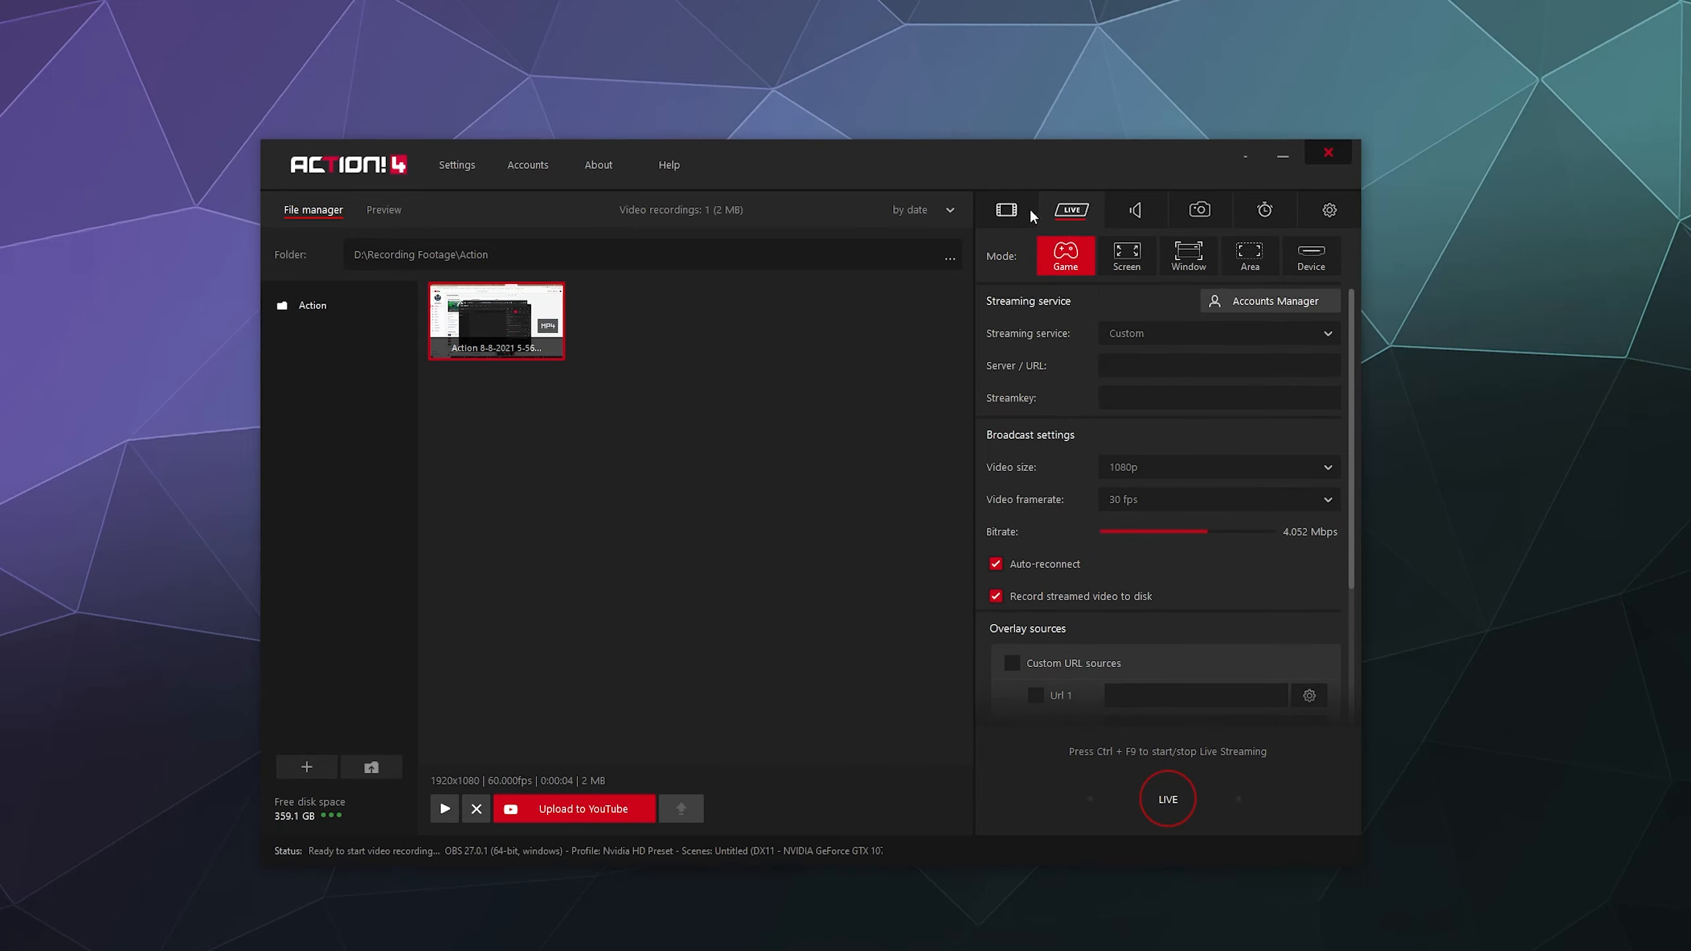
- Compare the full list of live streaming options with the audio, webcam and overlay options for video recording
{"action": "left_click", "coordinate": [1009, 210]}
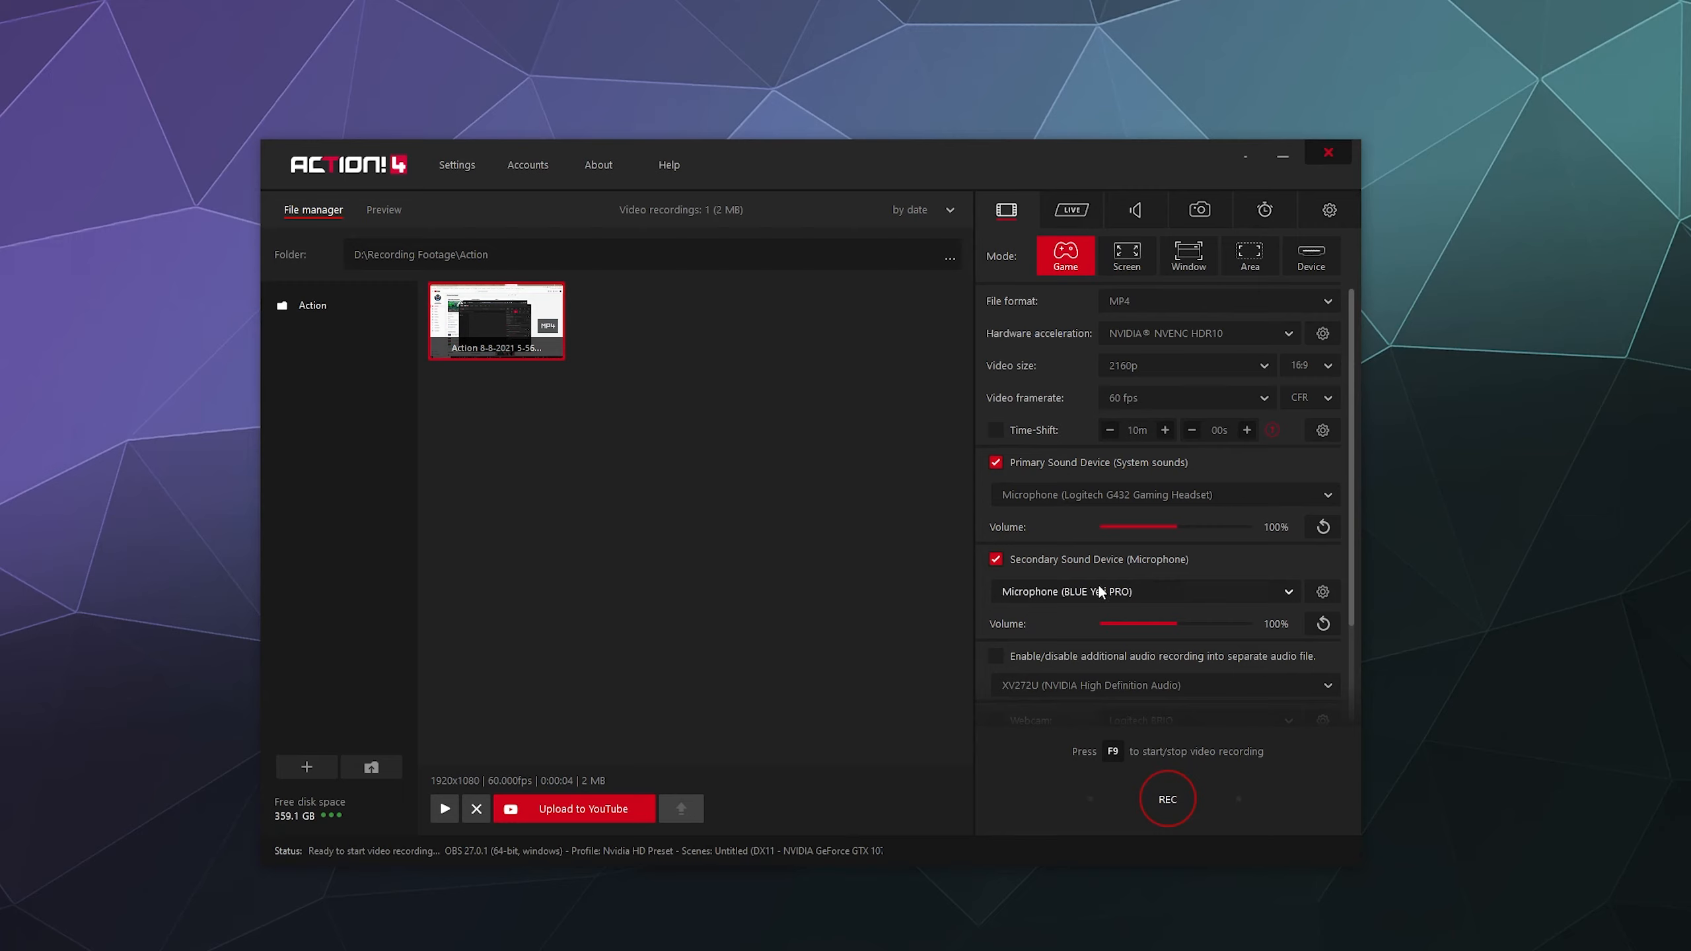
{"action": "left_click", "coordinate": [1070, 210]}
{"action": "left_click_drag", "start_coordinate": [1351, 477], "coordinate": [1302, 634]}
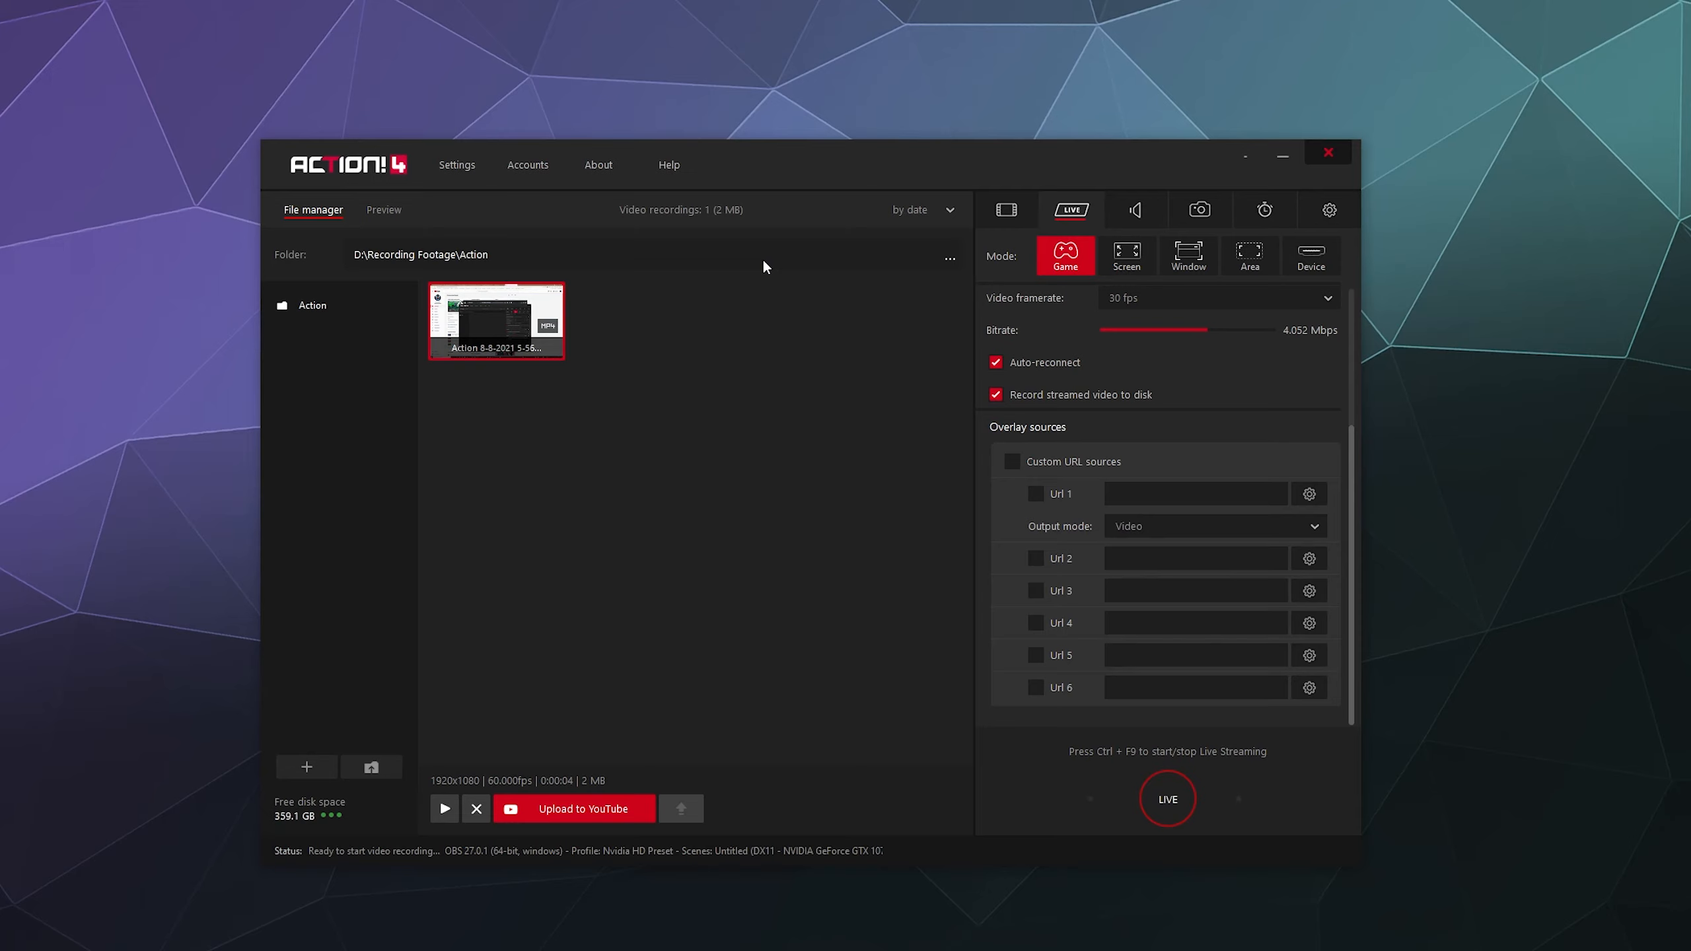
{"action": "left_click", "coordinate": [1005, 218]}
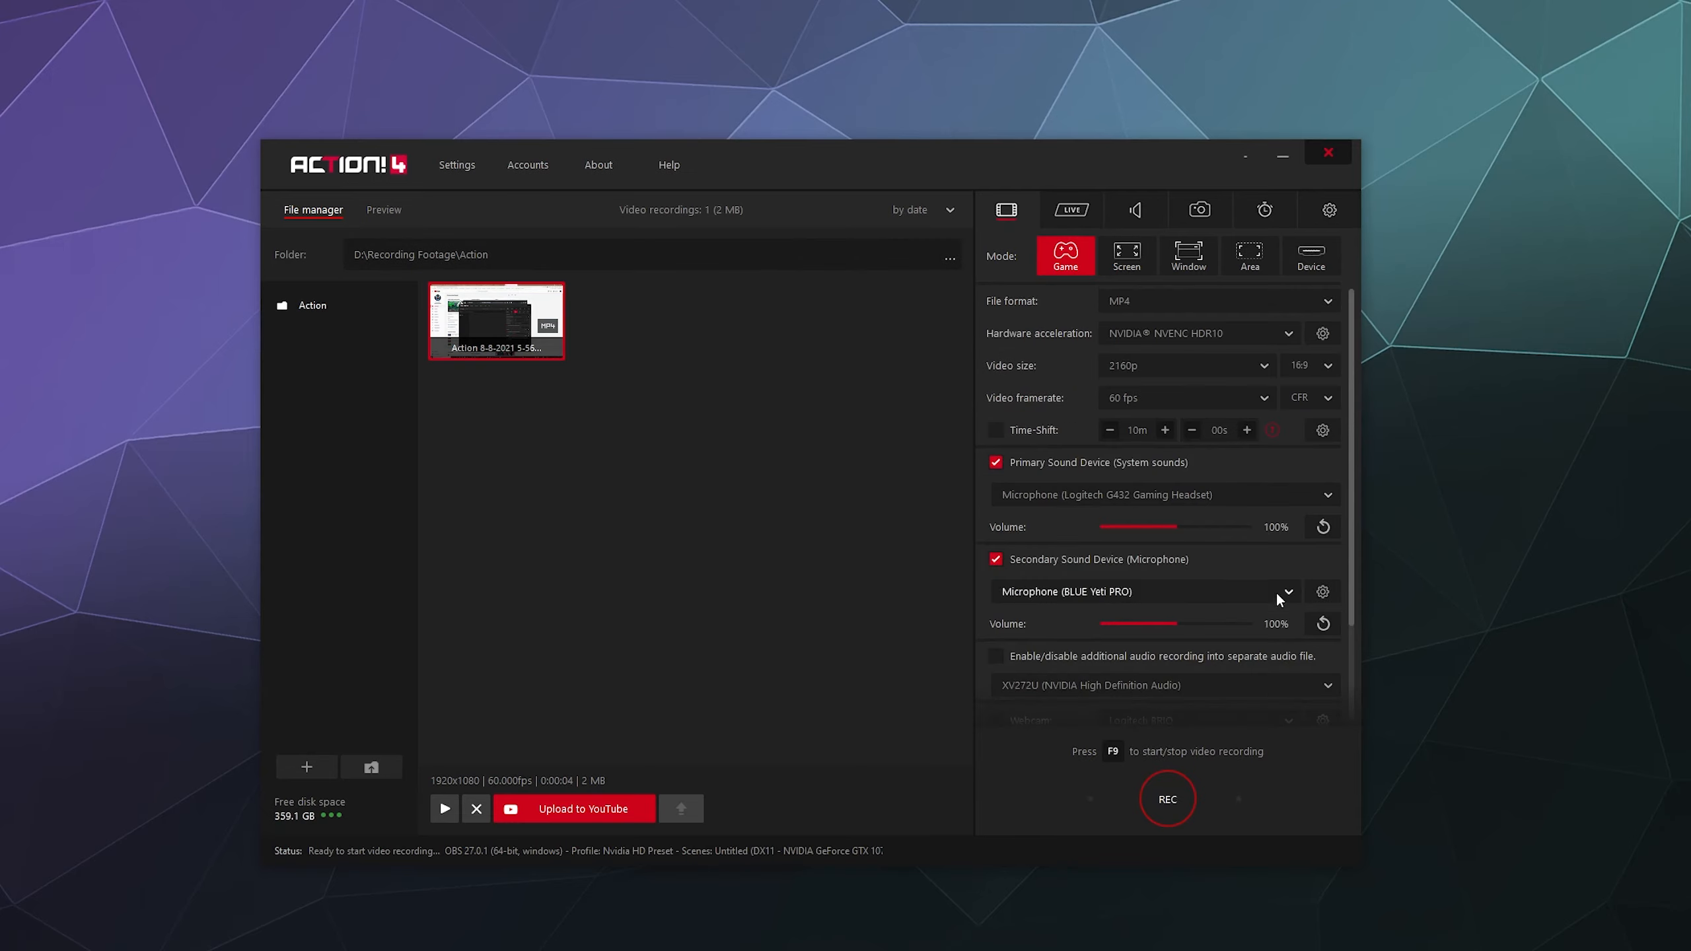
{"action": "left_click_drag", "start_coordinate": [1351, 543], "coordinate": [1340, 693]}
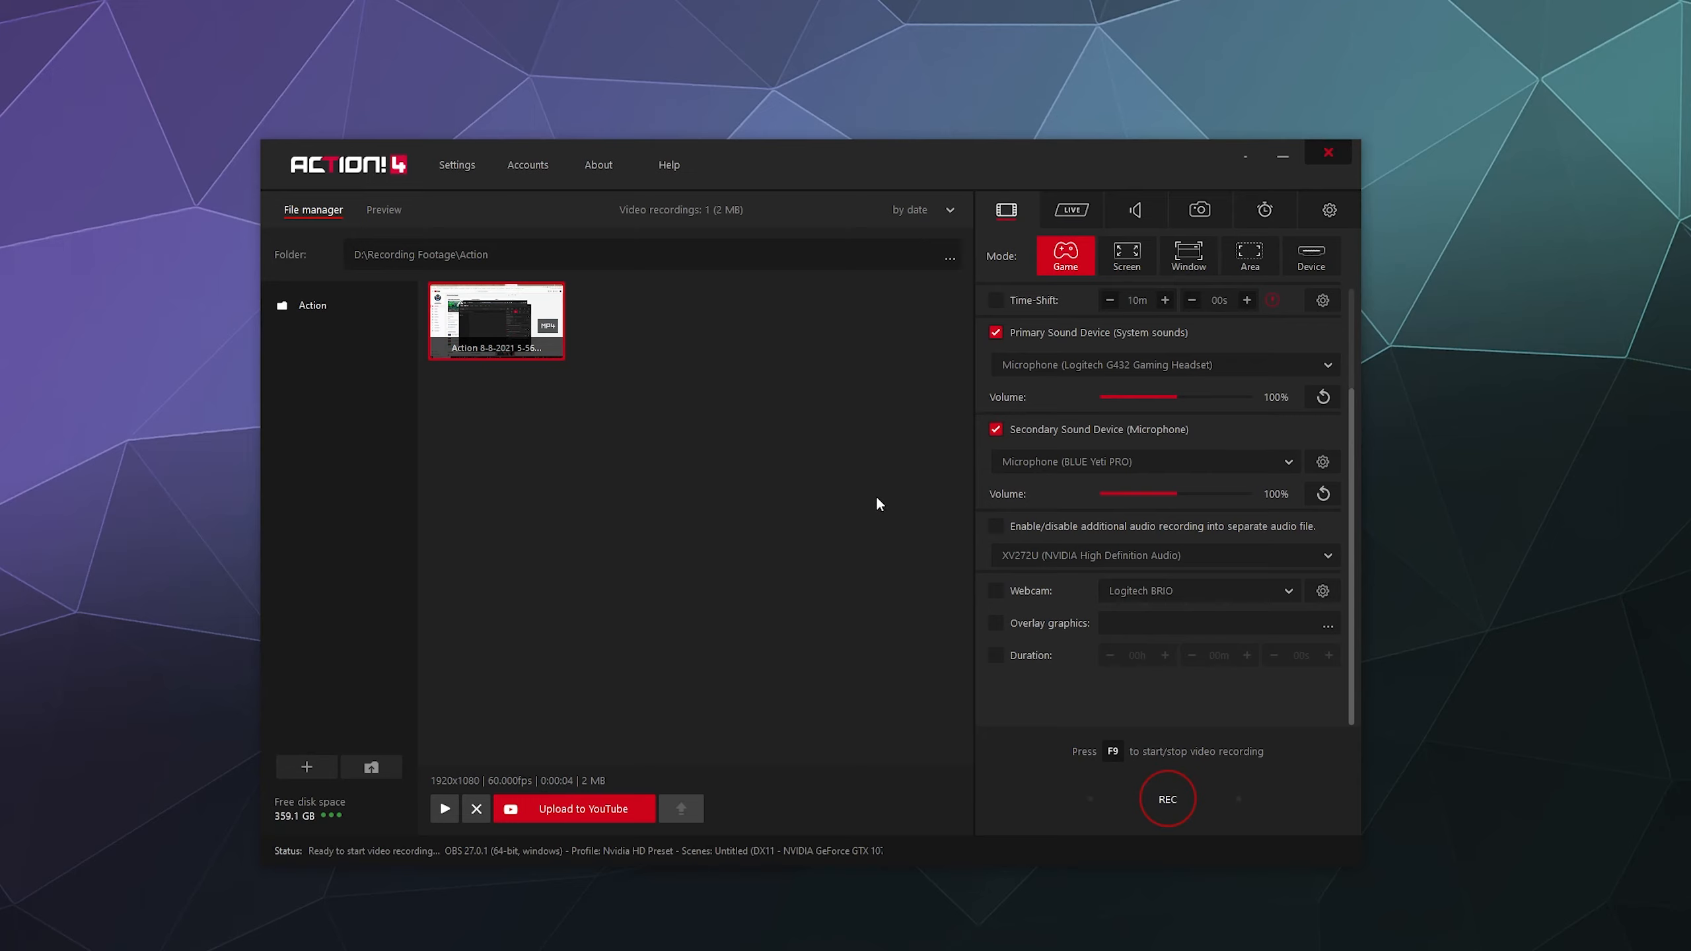
- Review the output mode choices for the Url 1 overlay source in the live streaming options, keeping Video
{"action": "left_click", "coordinate": [1058, 223]}
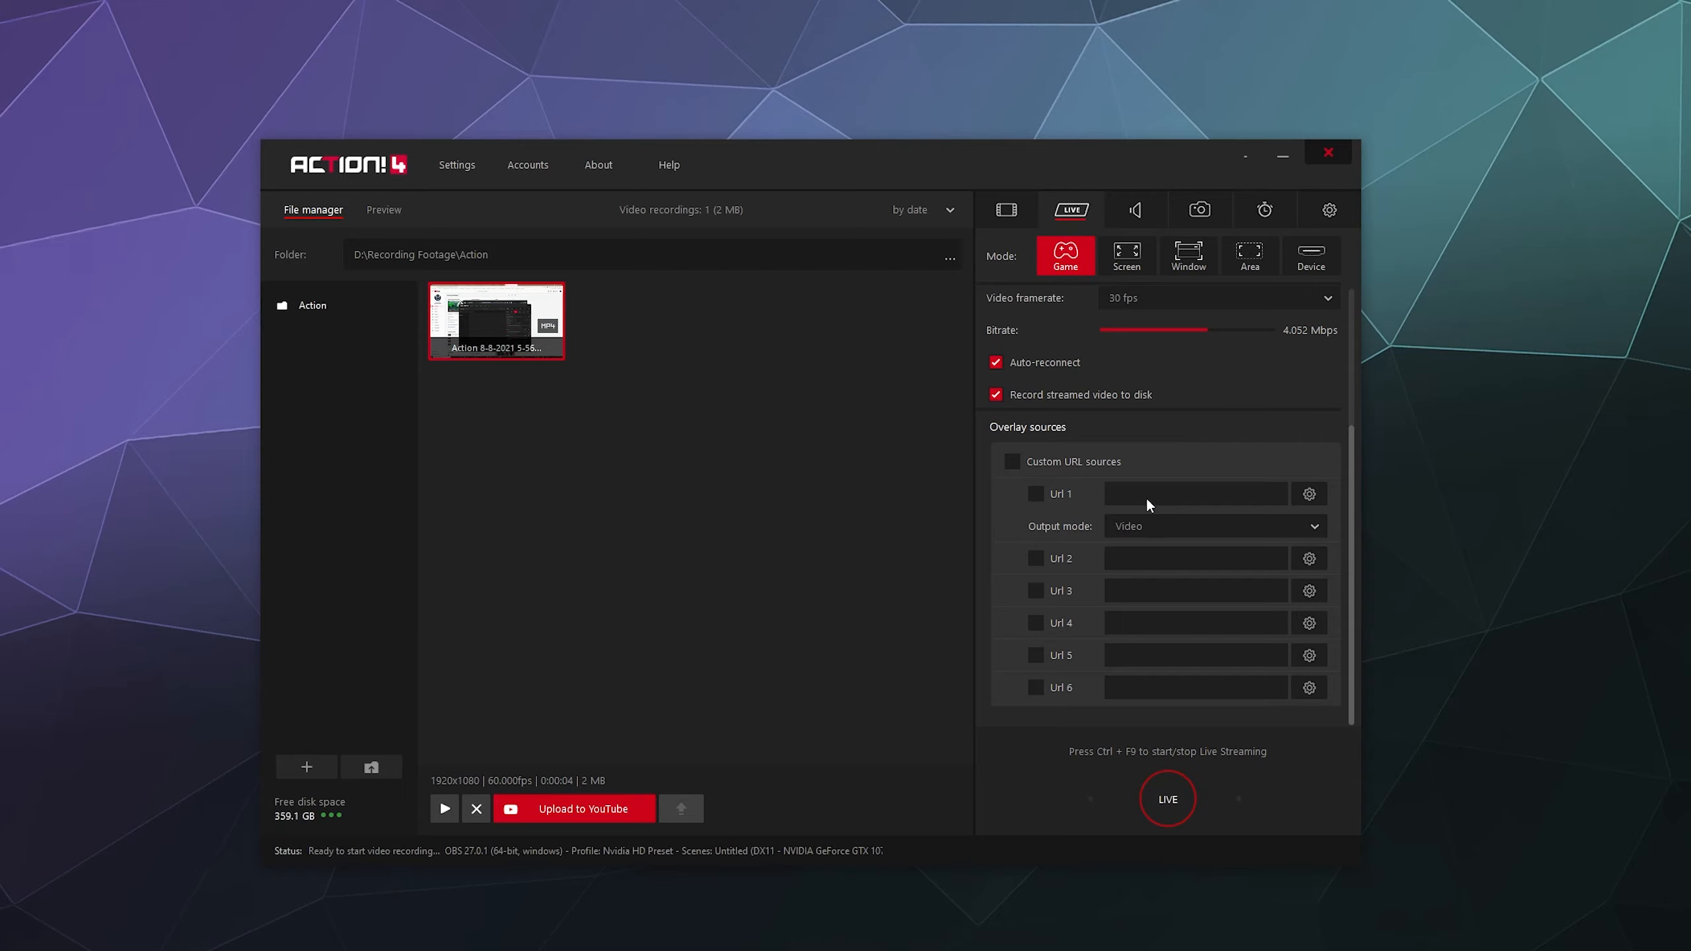
{"action": "left_click", "coordinate": [1186, 522]}
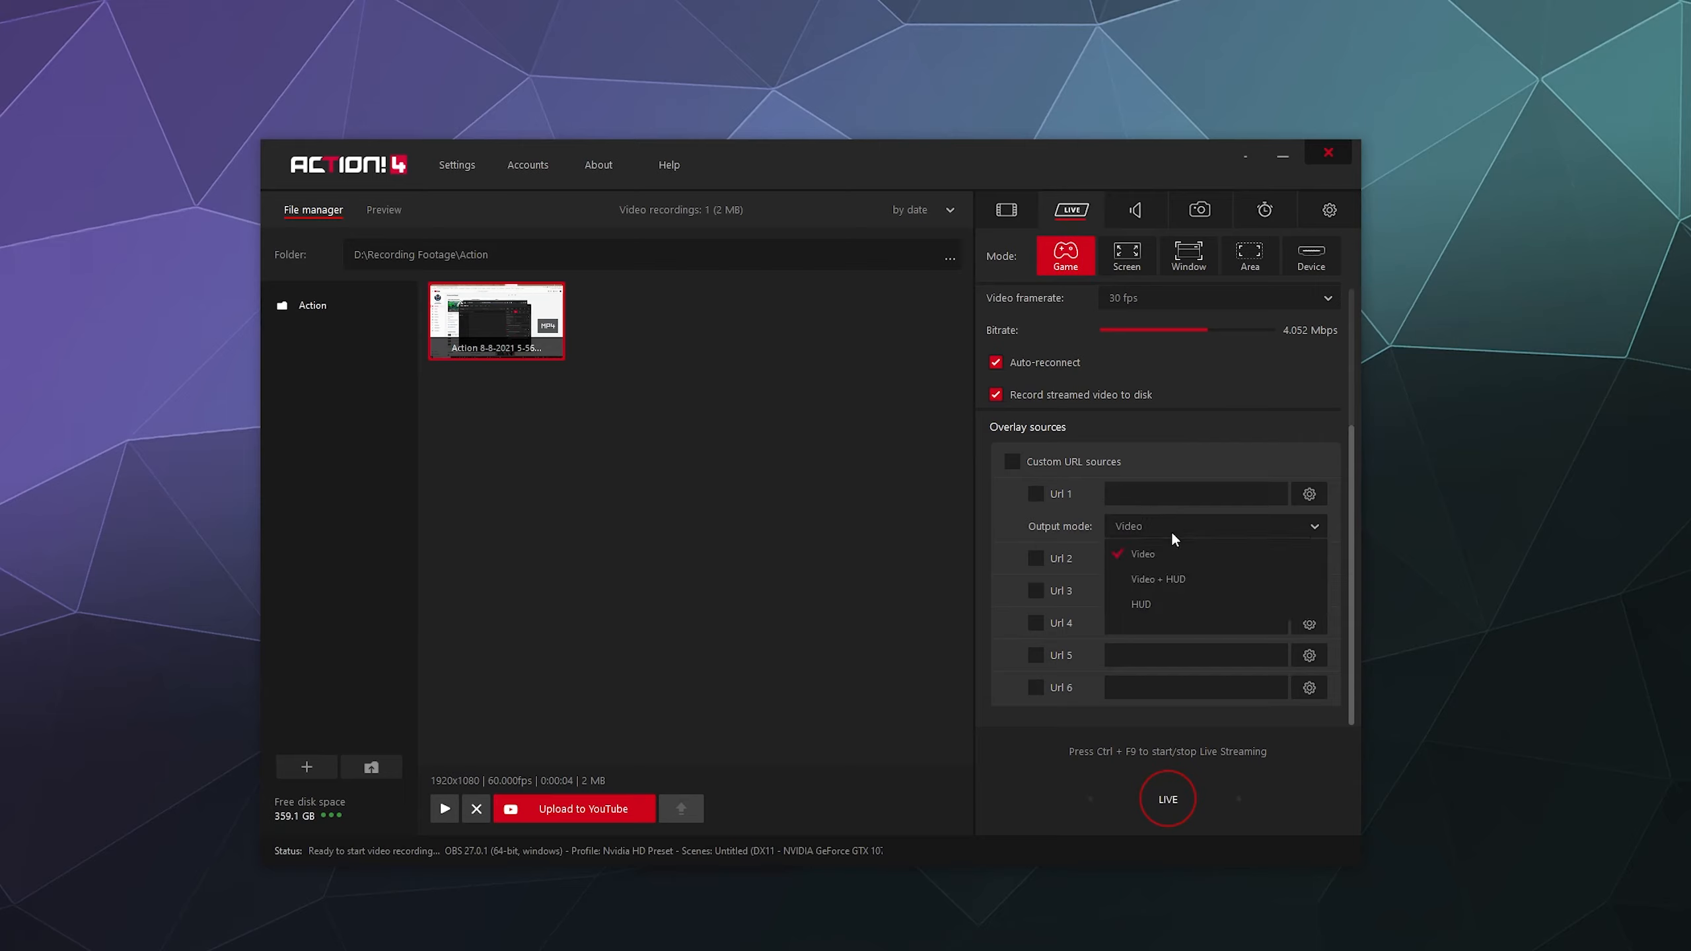
{"action": "left_click", "coordinate": [1004, 498]}
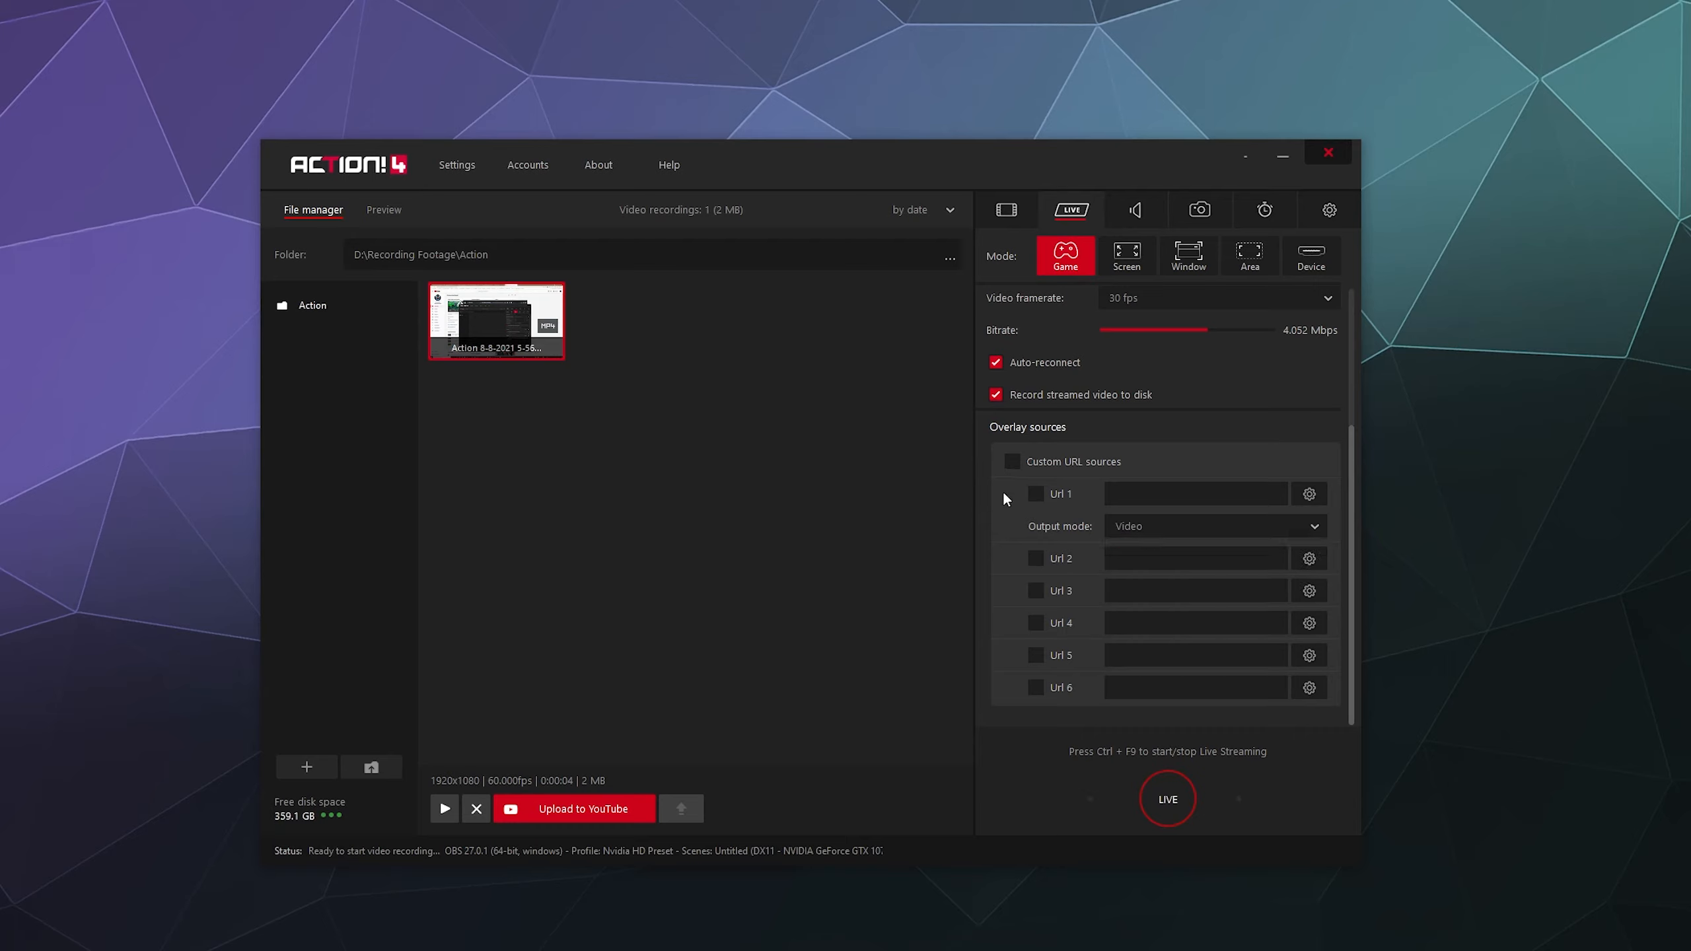
- Inspect the framerate setting in the overlay source settings of Url 1 and Url 2 and close them
{"action": "left_click", "coordinate": [1308, 493]}
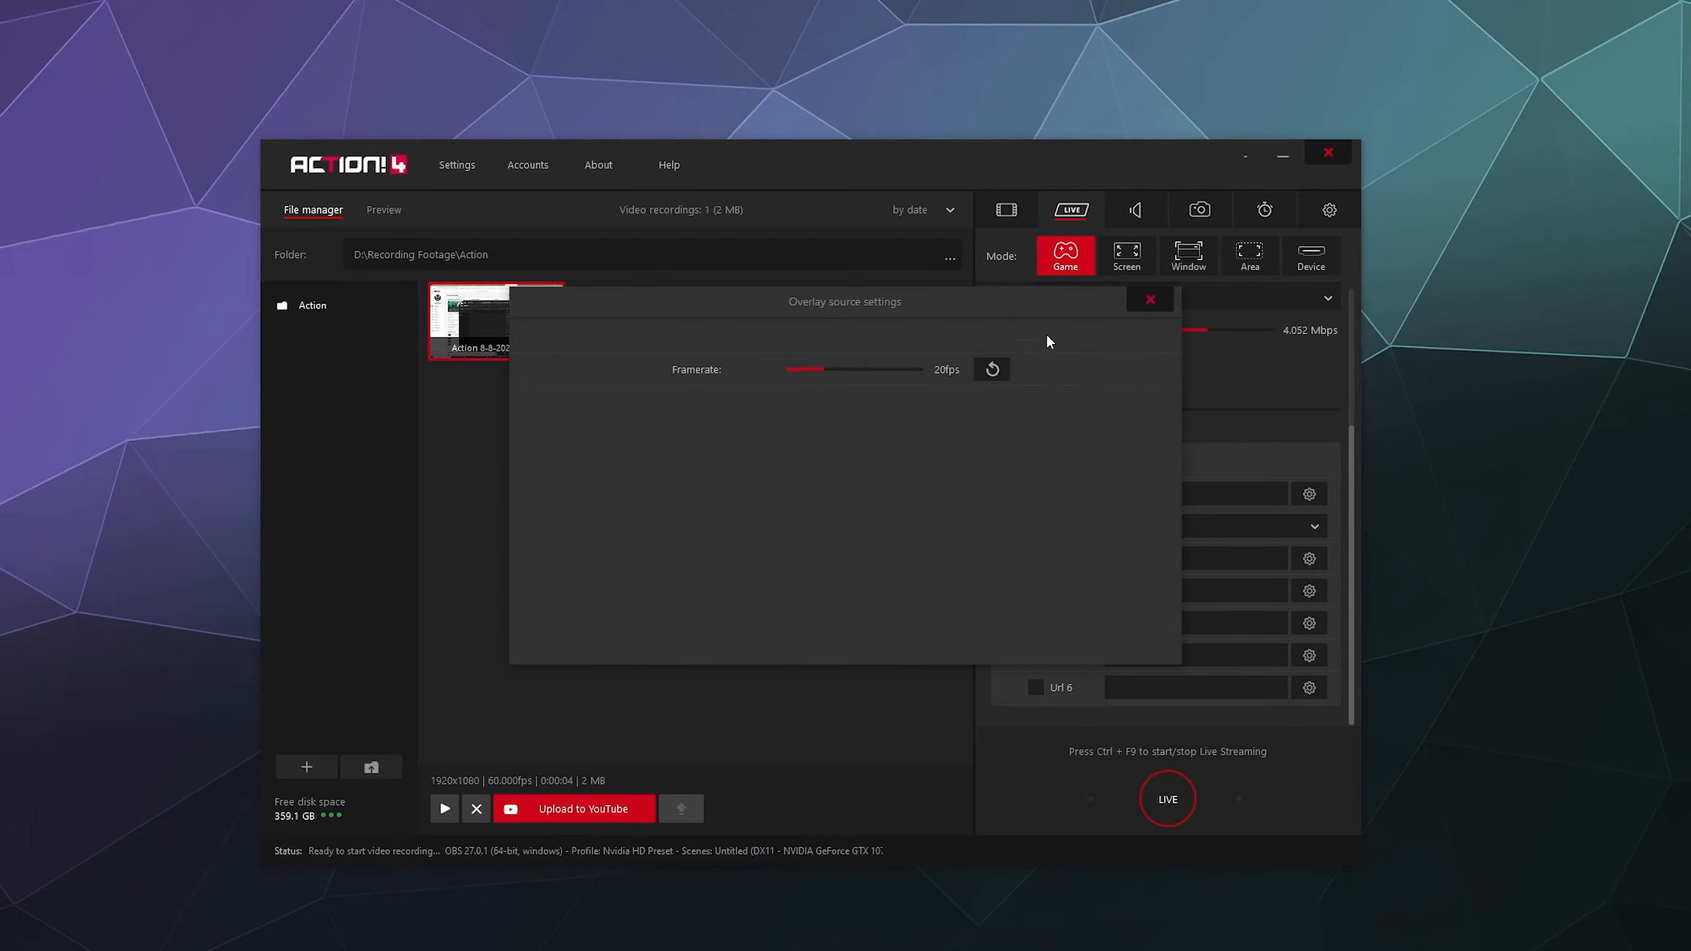
{"action": "left_click", "coordinate": [1150, 301]}
{"action": "left_click", "coordinate": [1310, 563]}
{"action": "left_click", "coordinate": [846, 384]}
{"action": "left_click_drag", "start_coordinate": [849, 382], "coordinate": [850, 382]}
{"action": "left_click", "coordinate": [1150, 301]}
- Review the broadcast video framerate choices again, keeping 30 fps
{"action": "scroll", "coordinate": [1171, 466], "scroll_direction": "up", "scroll_amount": 3}
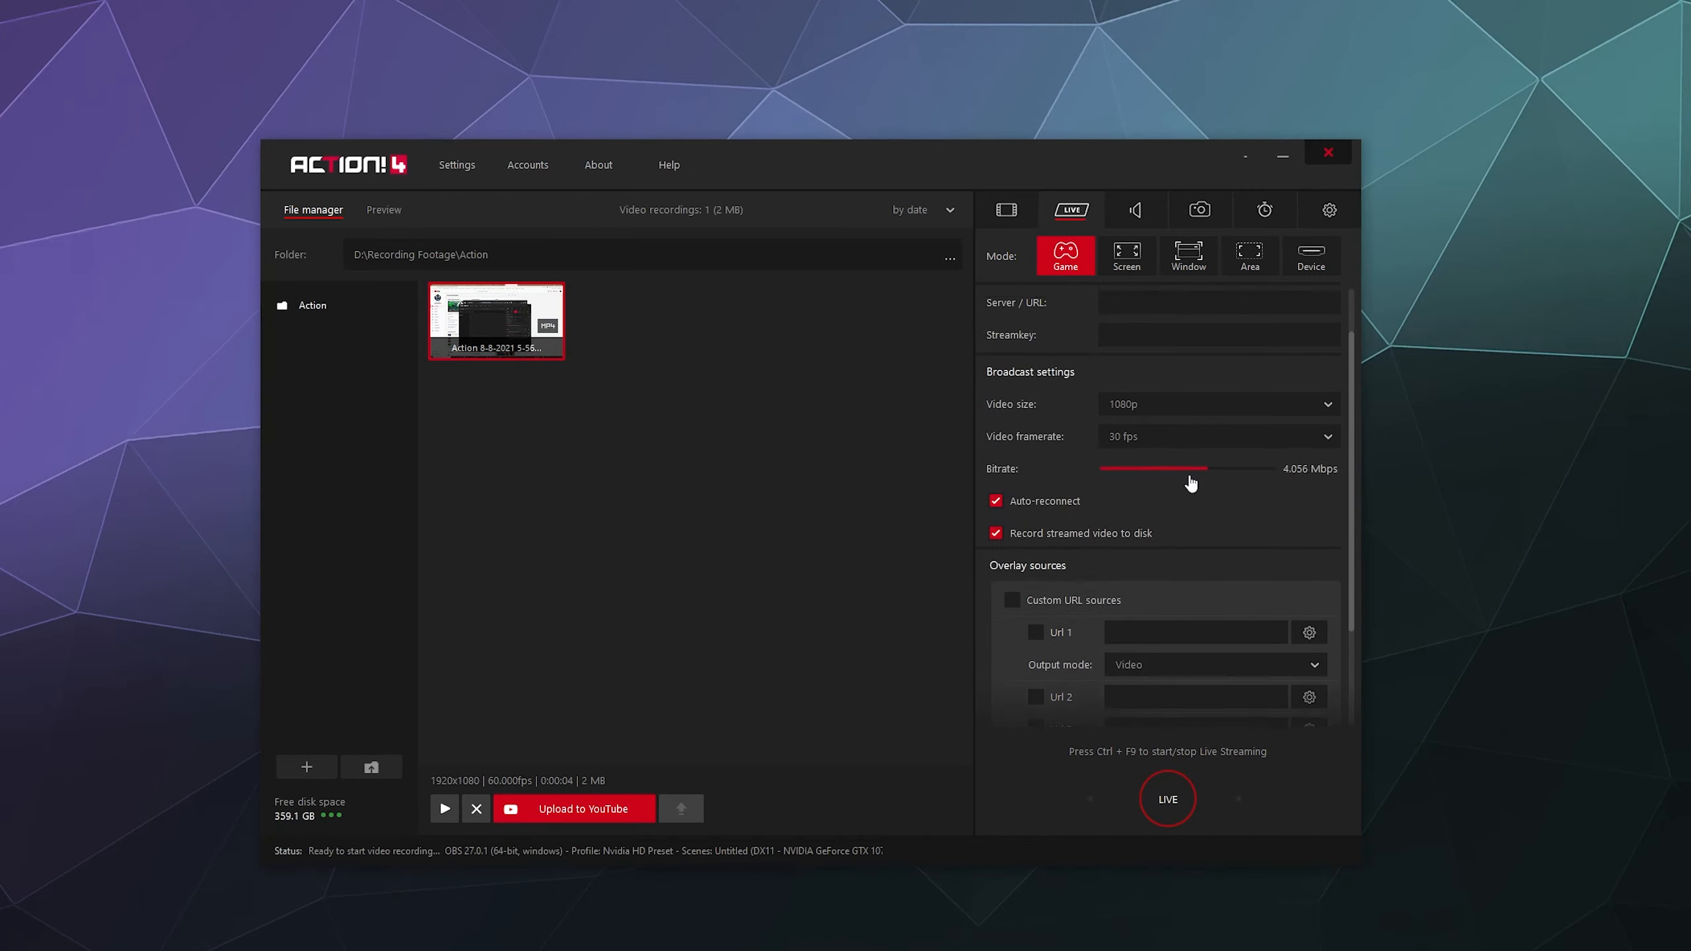
{"action": "left_click", "coordinate": [1187, 495]}
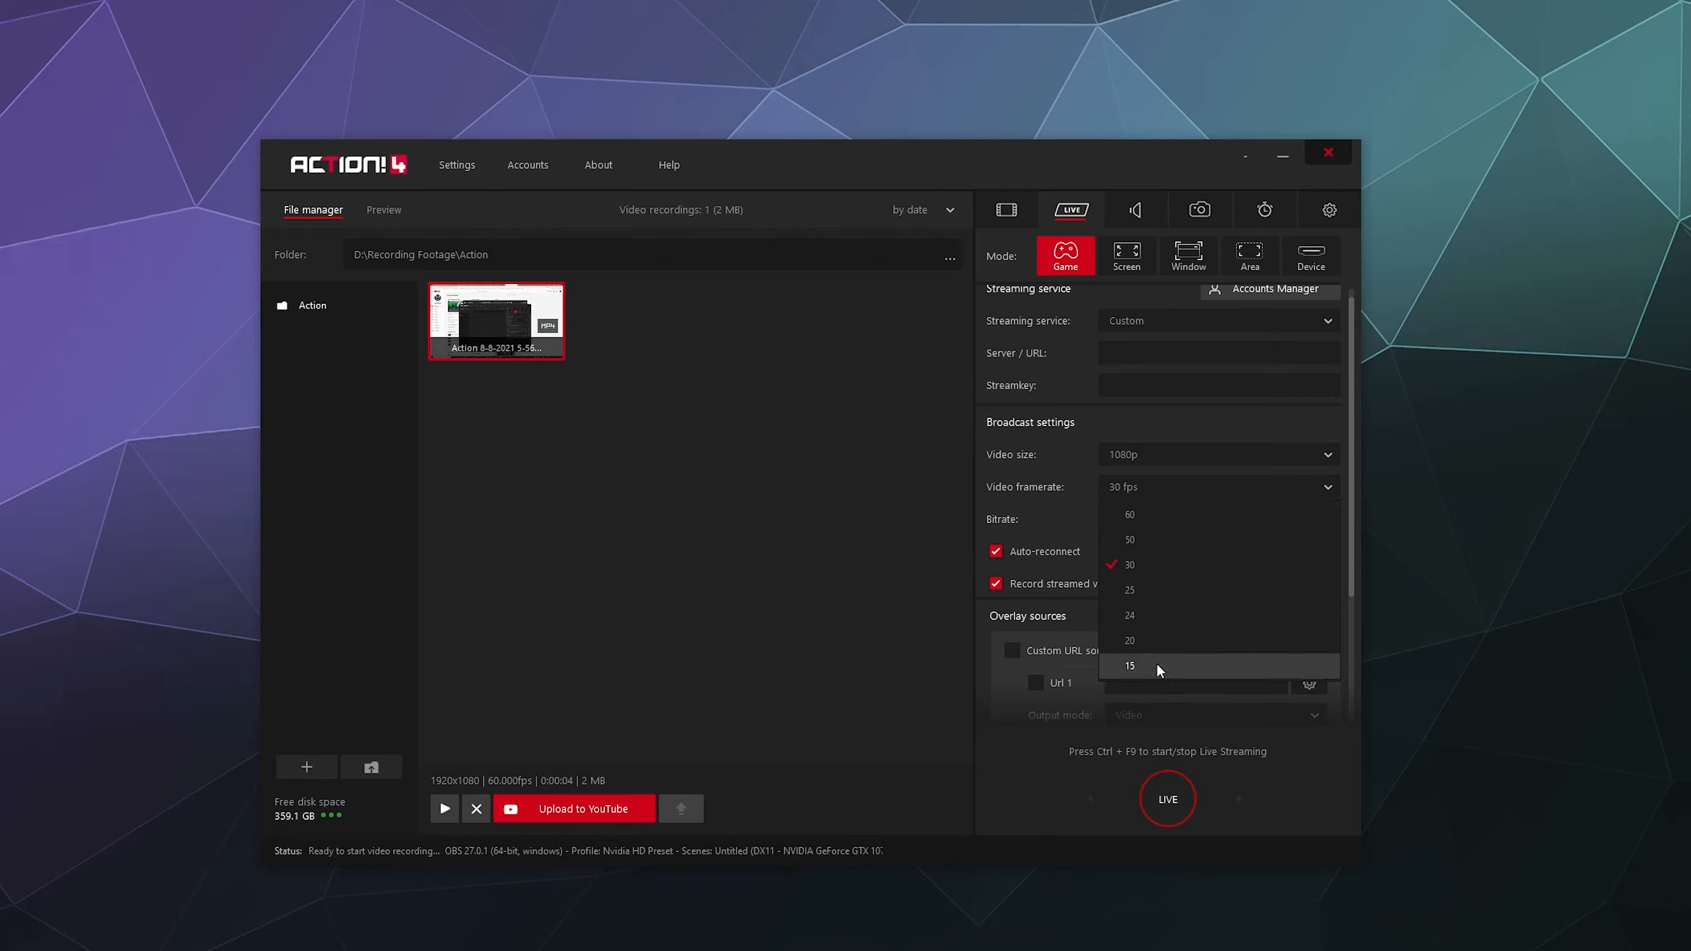
{"action": "left_click", "coordinate": [1058, 522]}
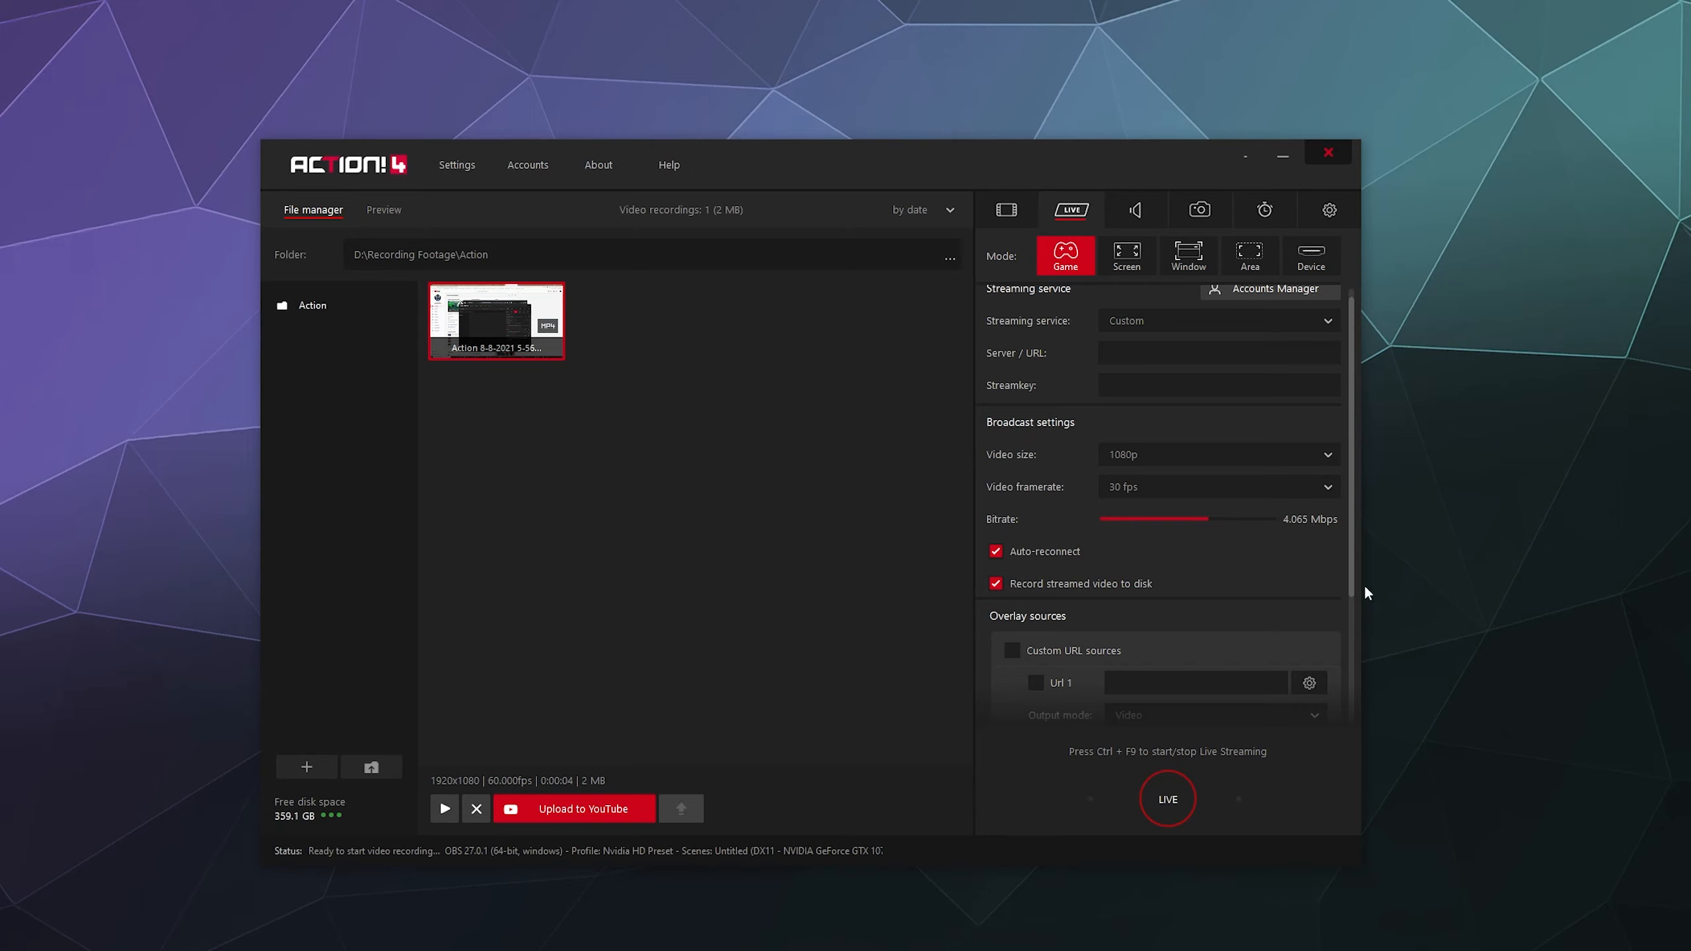
- Enable the custom URL sources overlay for live streaming and toggle the Url 2 source
{"action": "left_click_drag", "start_coordinate": [1351, 586], "coordinate": [1351, 719]}
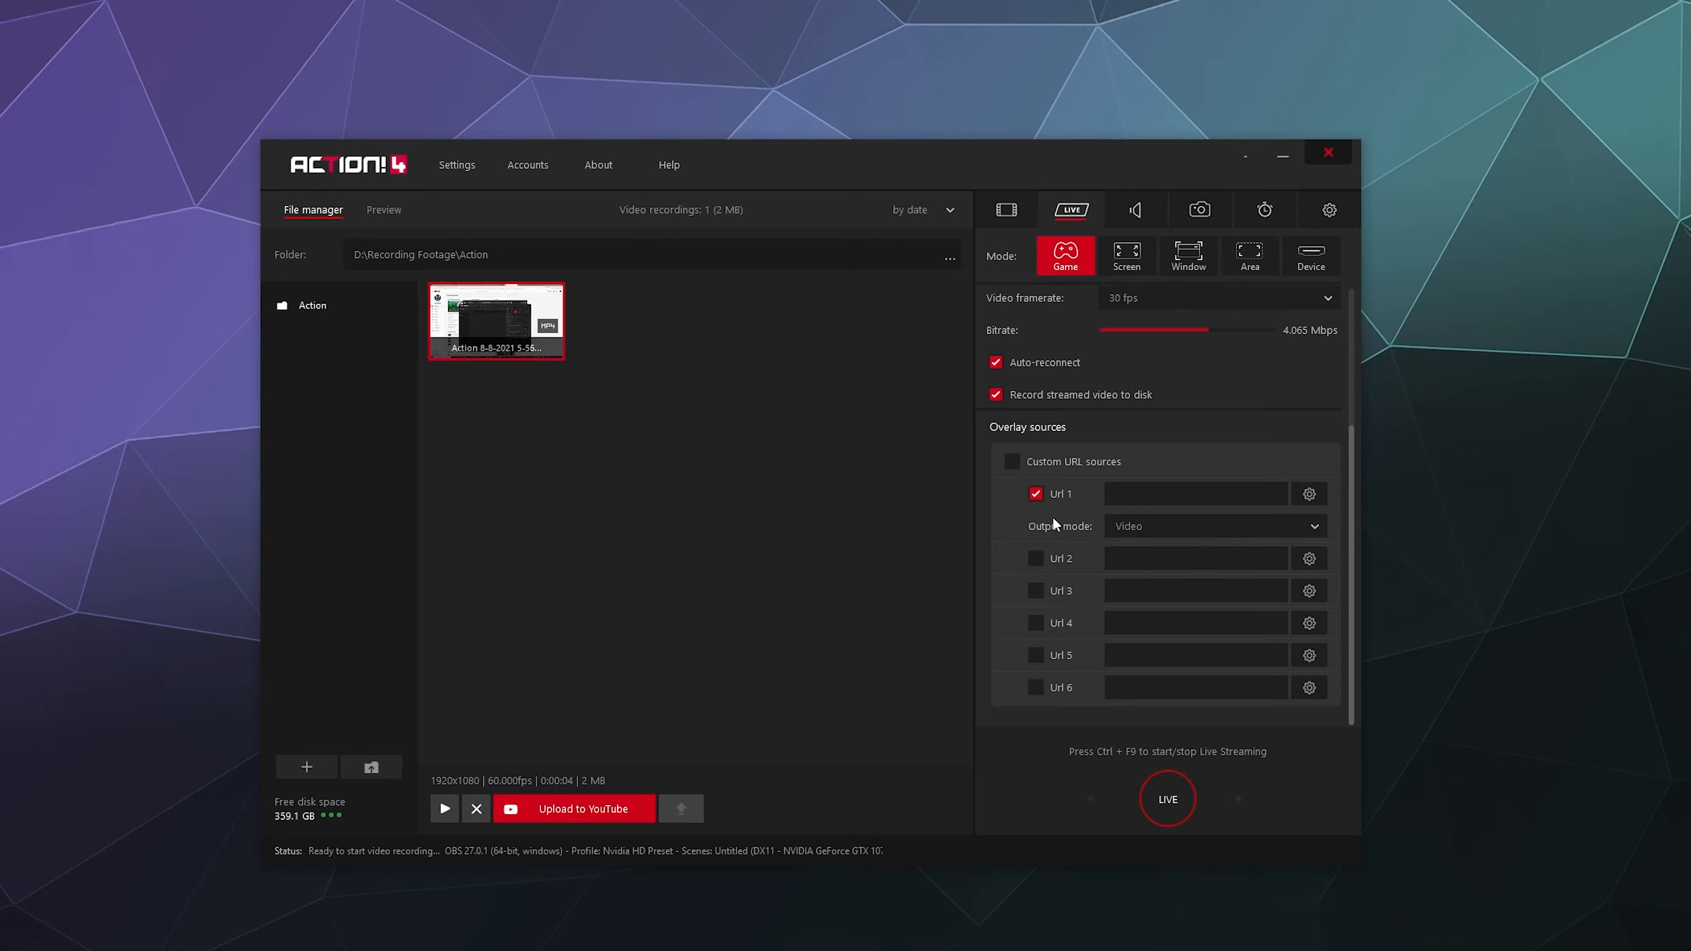
{"action": "left_click", "coordinate": [1014, 462]}
{"action": "left_click", "coordinate": [1037, 559]}
{"action": "scroll", "coordinate": [1199, 478], "scroll_direction": "up", "scroll_amount": 1}
{"action": "scroll", "coordinate": [1351, 503], "scroll_direction": "up", "scroll_amount": 2}
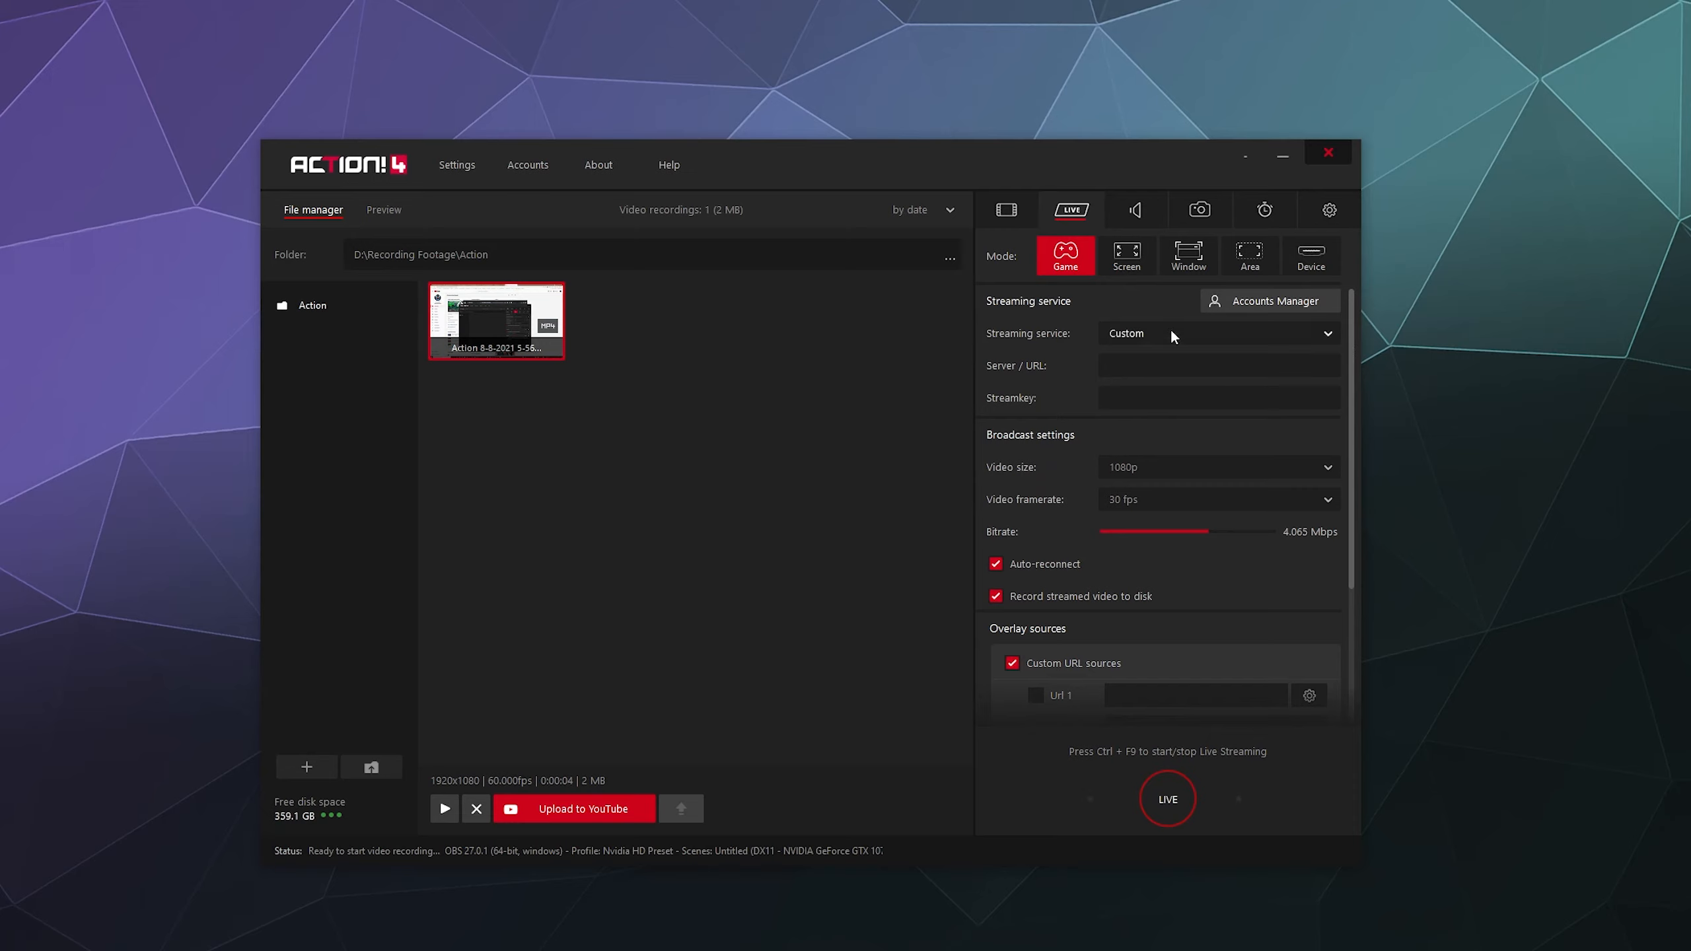
- Compare the video size, framerate and sound options for video recording with the live streaming options
{"action": "left_click", "coordinate": [1004, 206]}
{"action": "left_click", "coordinate": [1070, 208]}
{"action": "left_click", "coordinate": [1008, 210]}
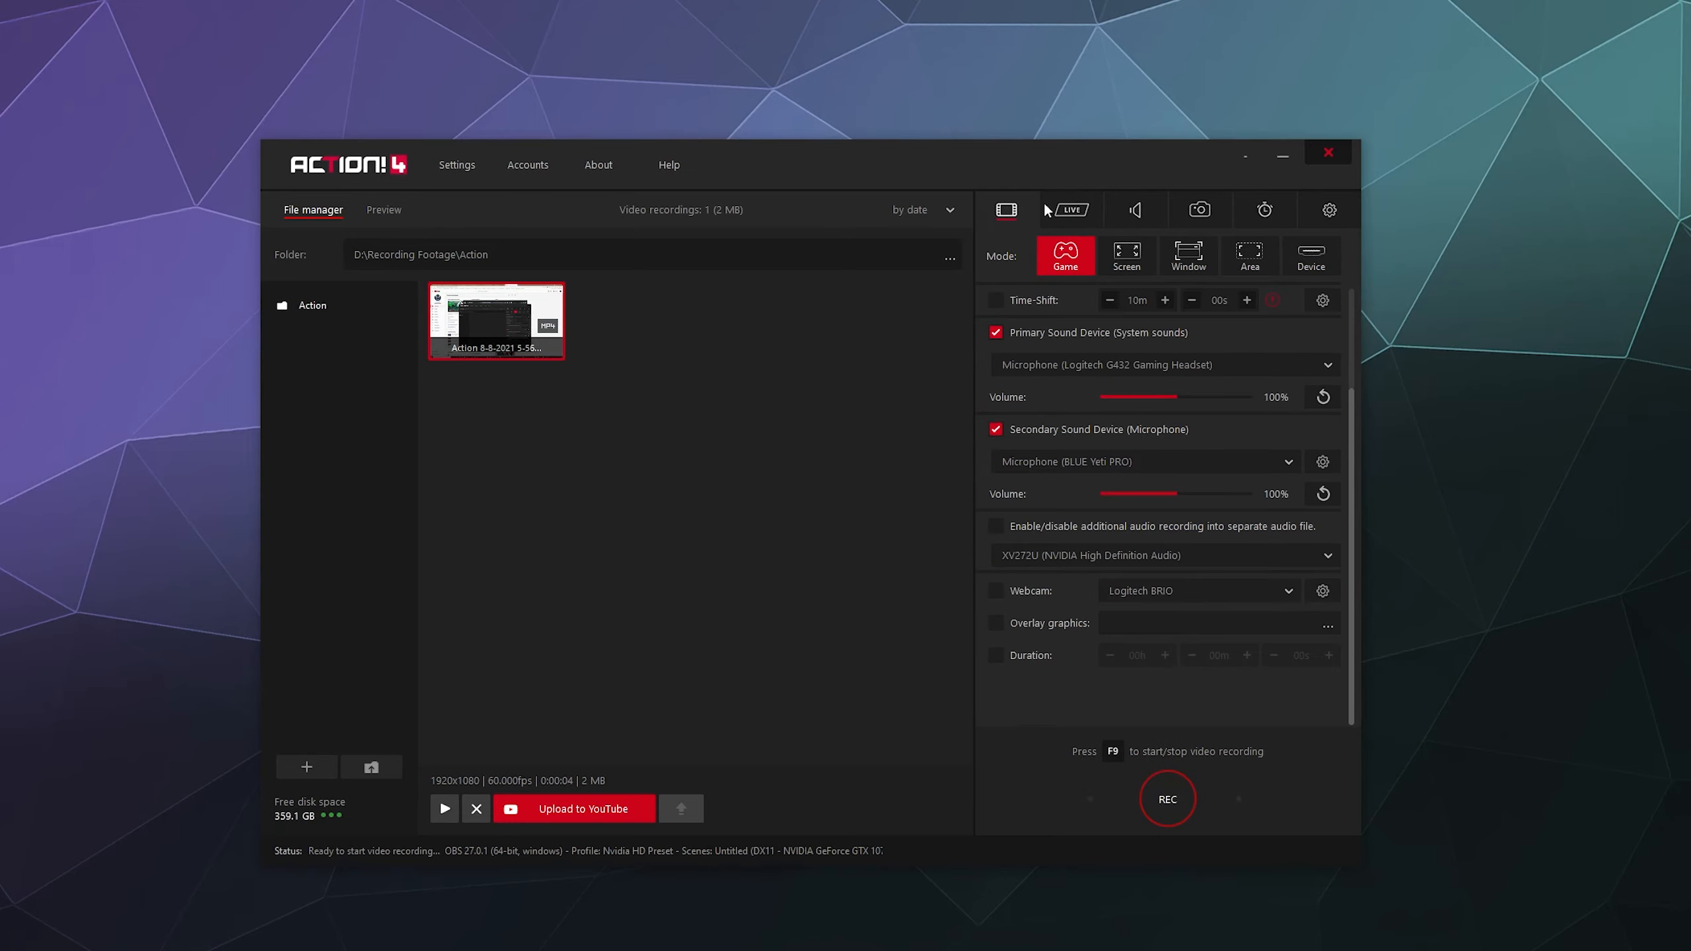
{"action": "left_click_drag", "start_coordinate": [1353, 473], "coordinate": [1351, 417]}
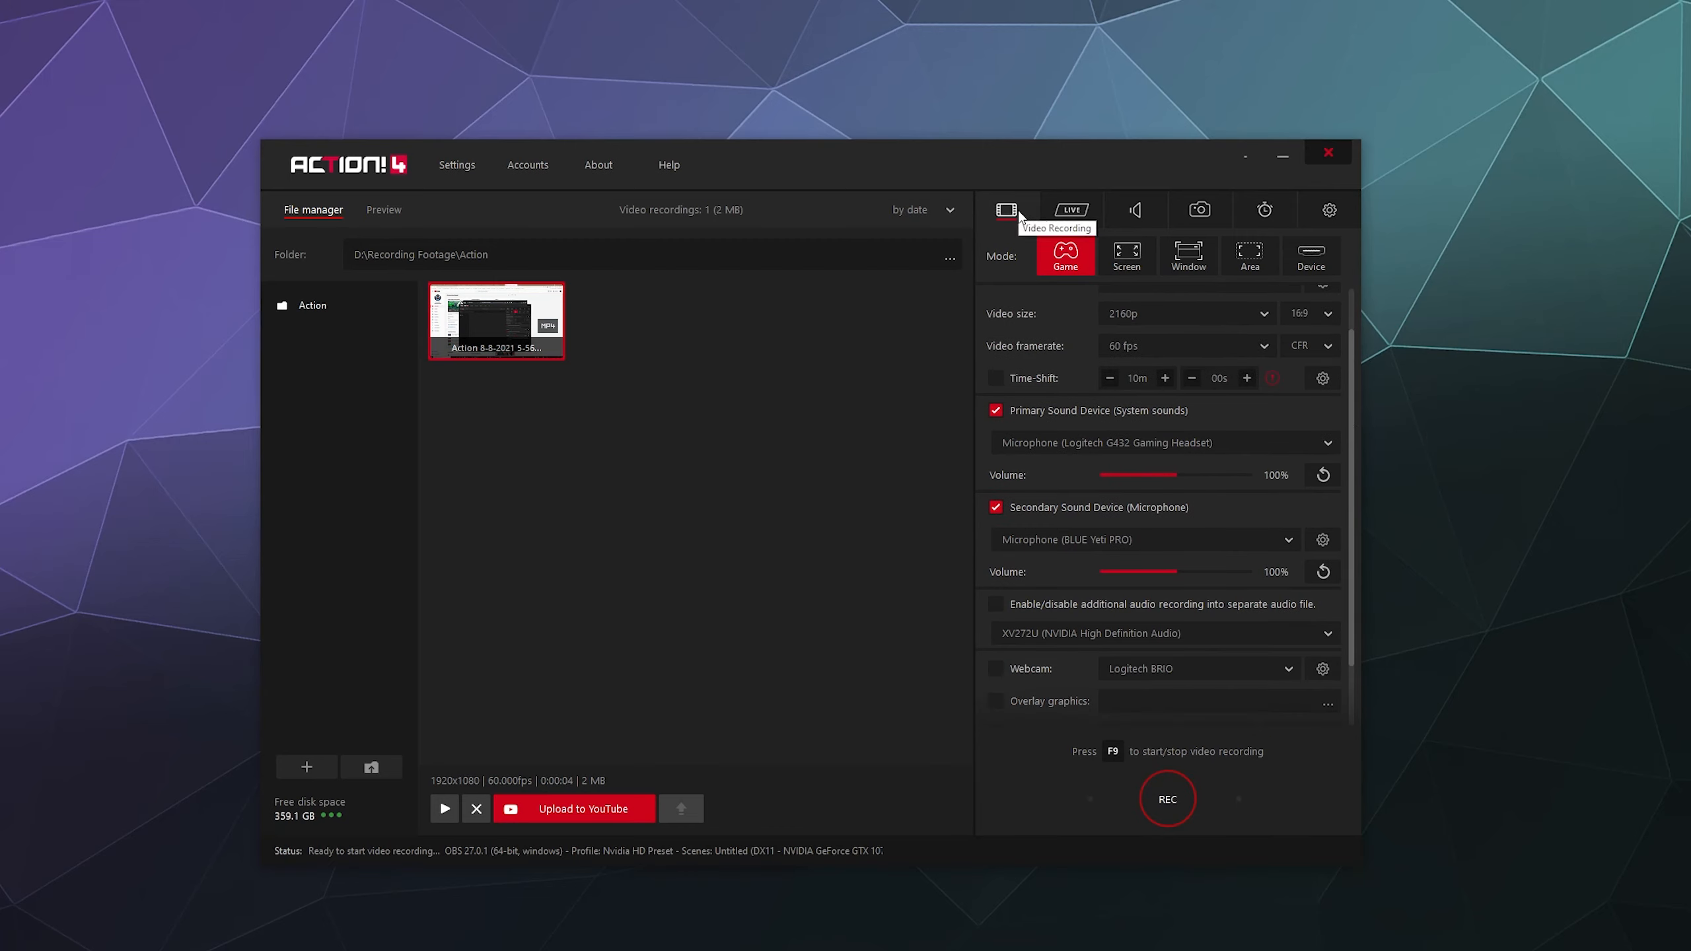
{"action": "left_click", "coordinate": [1069, 210]}
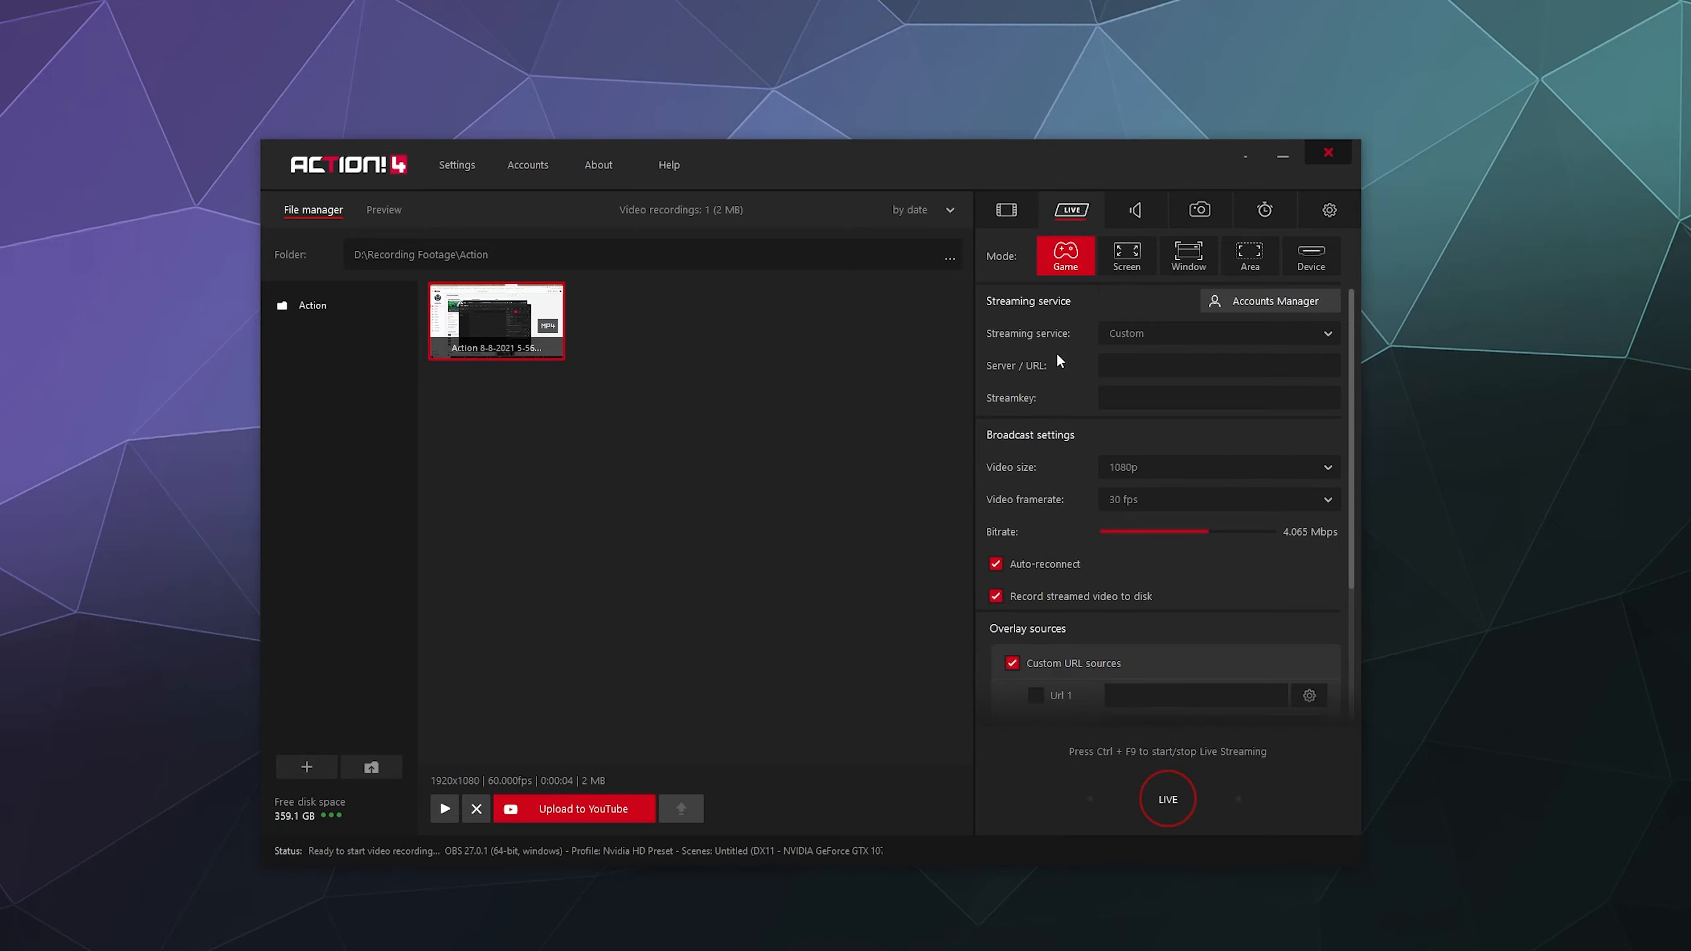
- Set the audio recording device to Speakers (Logitech G432 Gaming Headset) after trying Microphone (BLUE Yeti PRO)
{"action": "left_click", "coordinate": [1140, 210]}
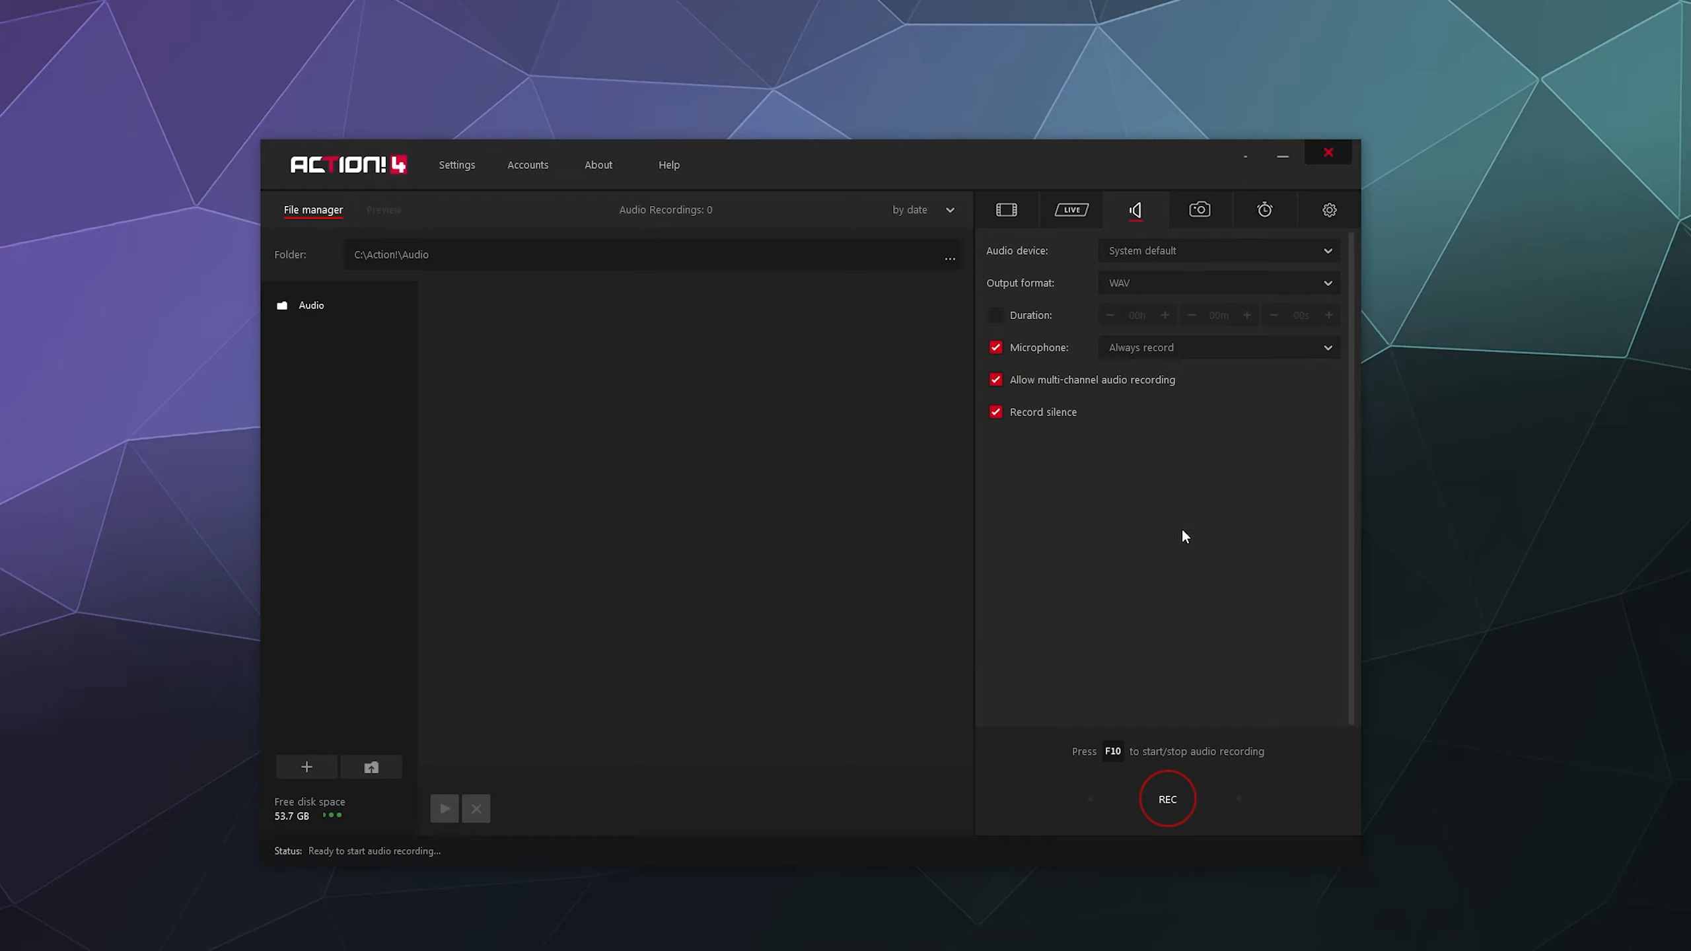
{"action": "left_click", "coordinate": [1172, 265]}
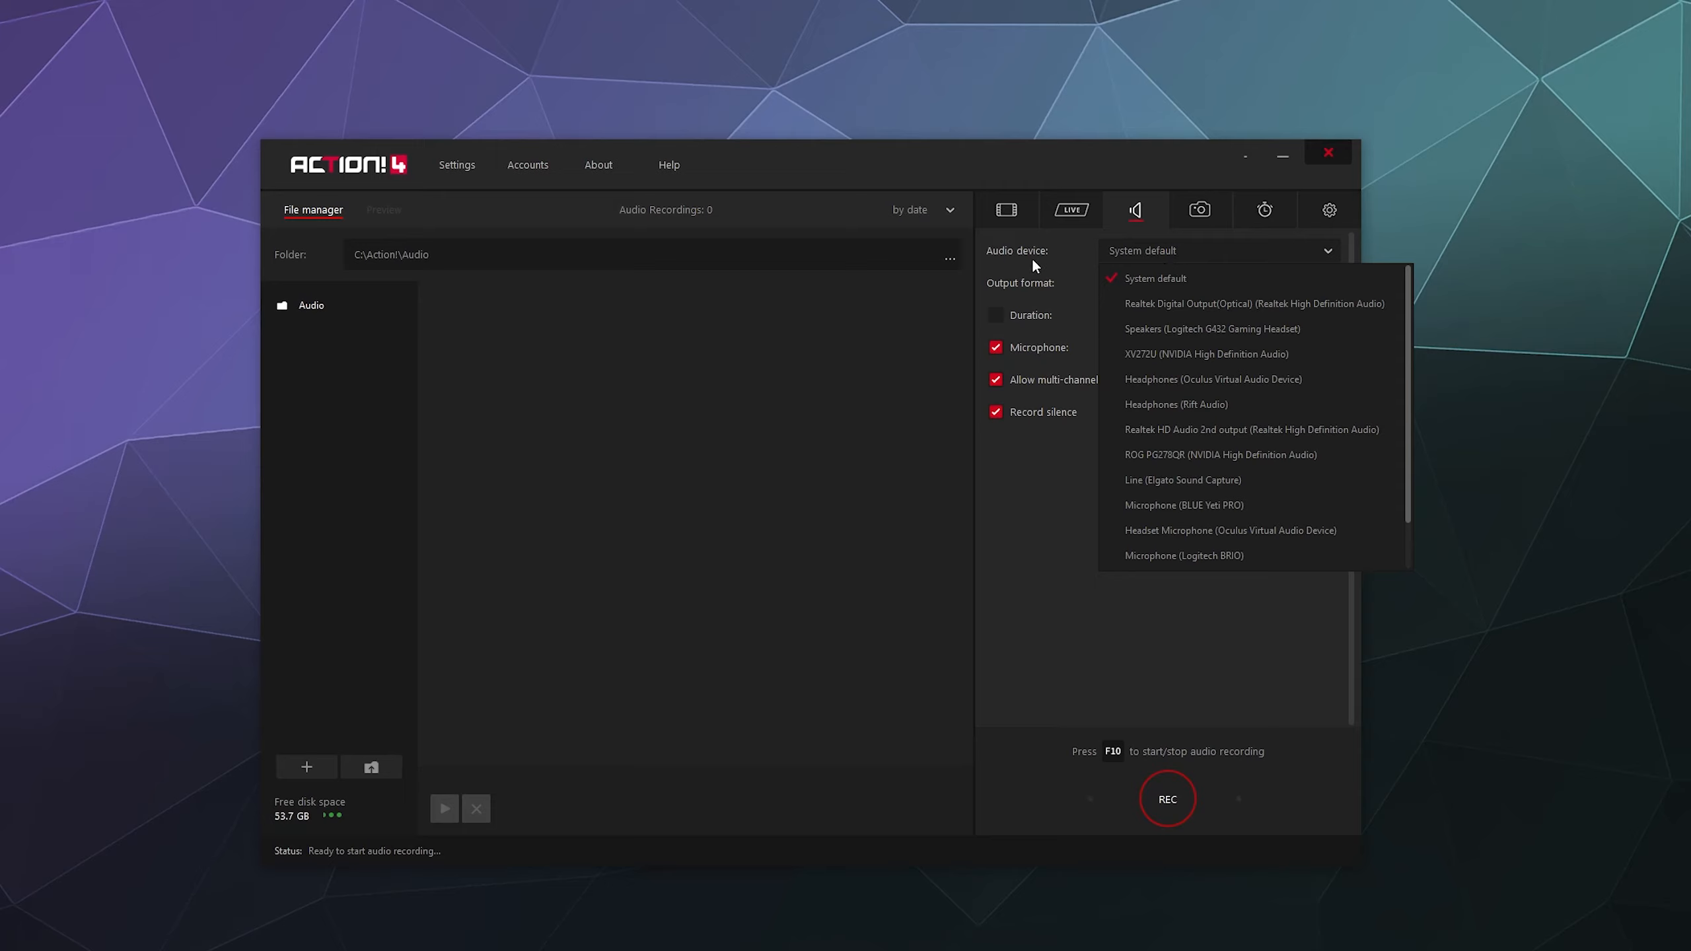
{"action": "left_click", "coordinate": [1176, 506]}
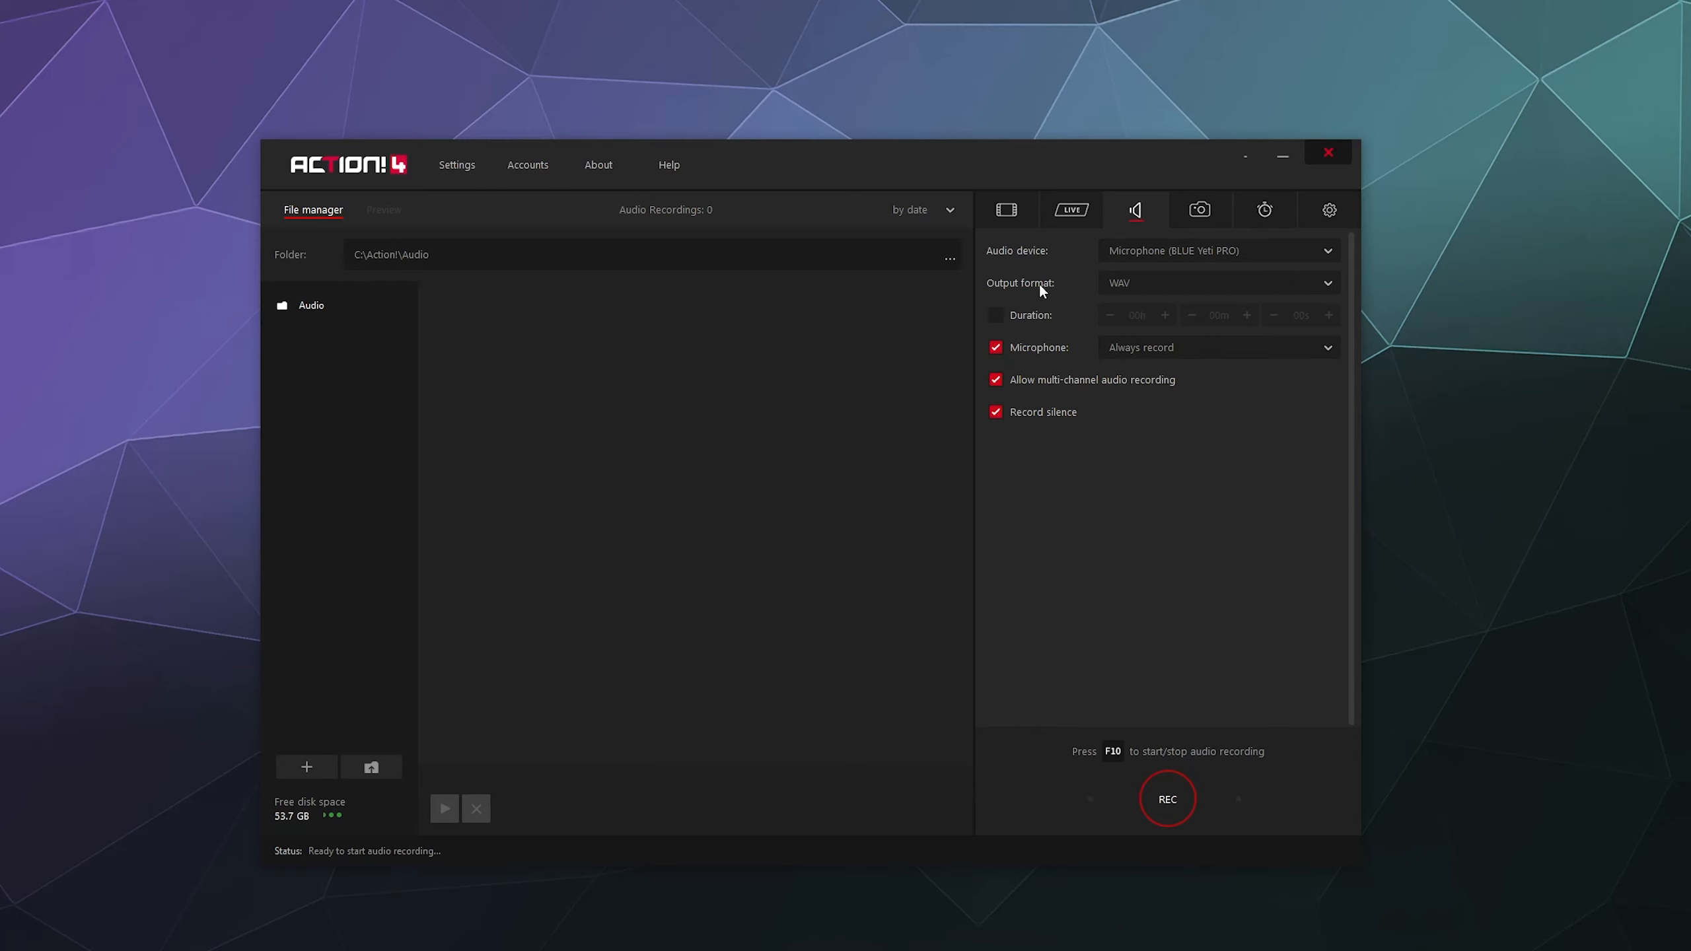
{"action": "left_click", "coordinate": [1114, 244]}
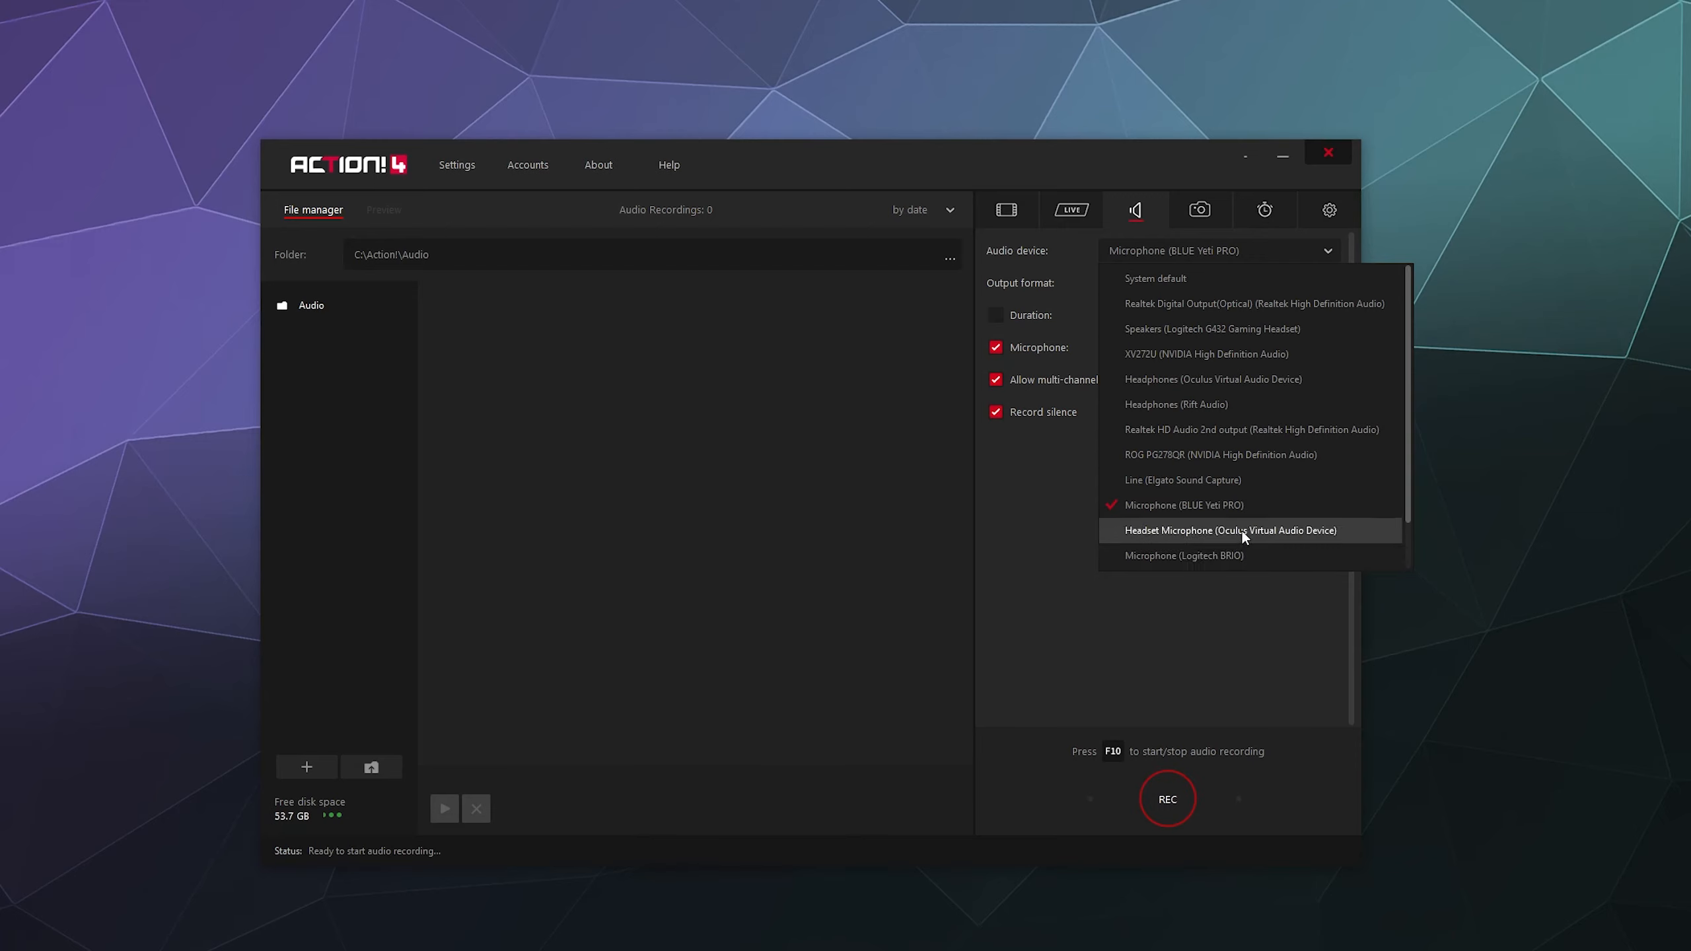
{"action": "left_click", "coordinate": [1245, 330]}
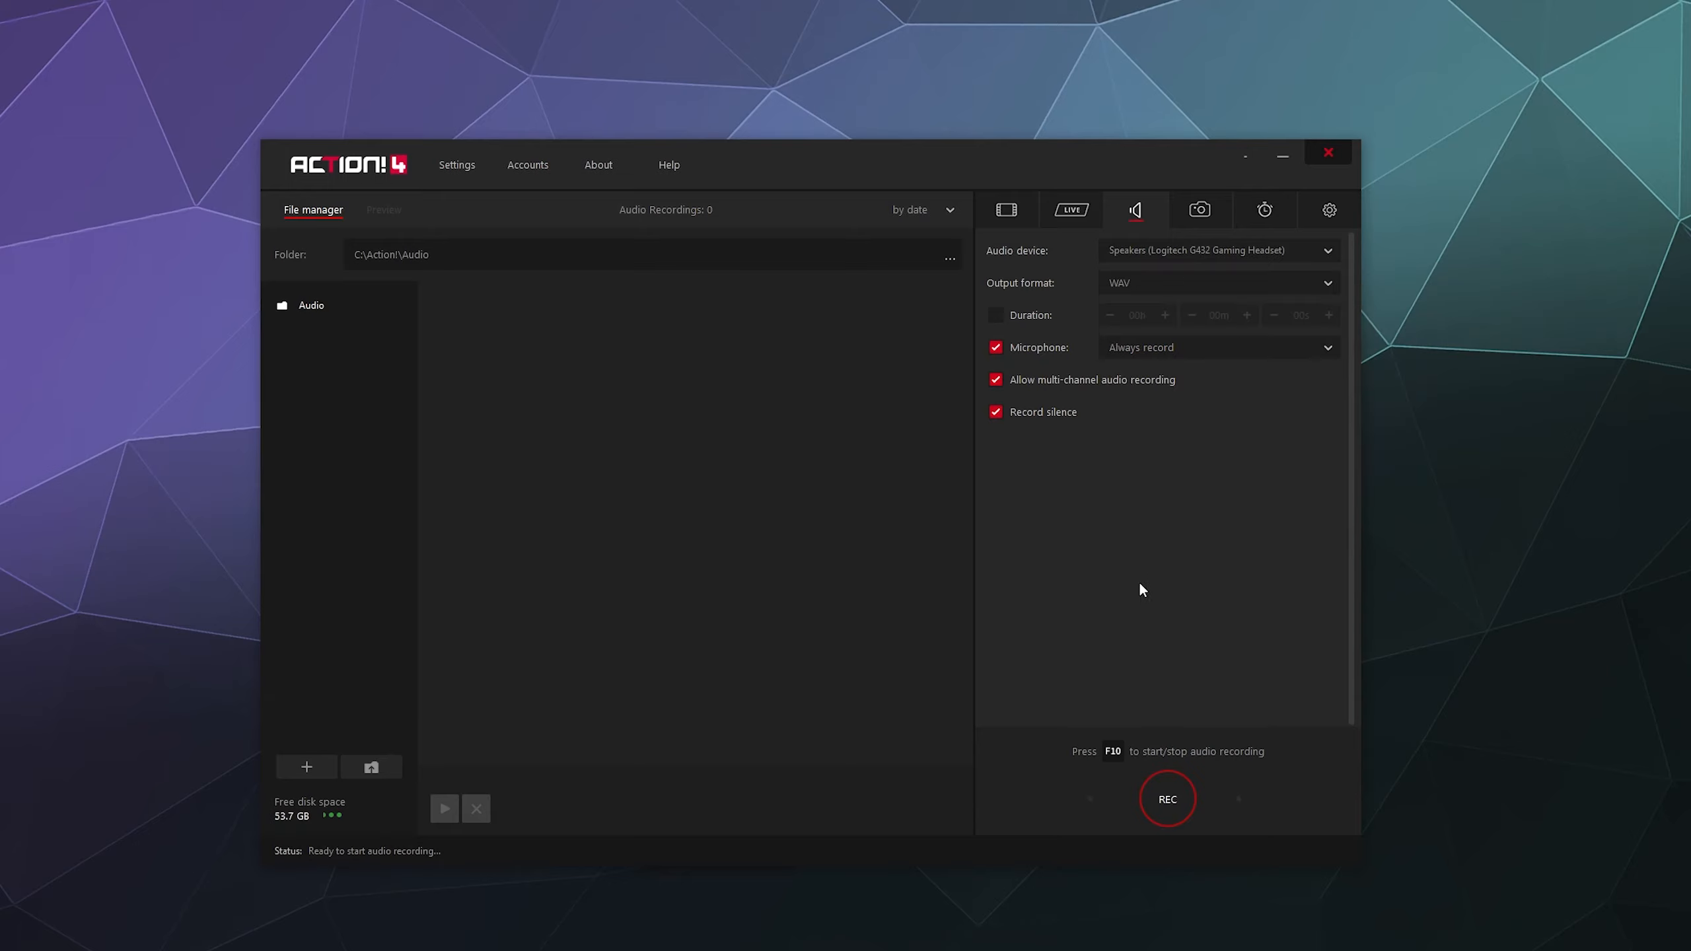
- Review the audio output format and microphone mode choices, keeping WAV and Always record
{"action": "left_click", "coordinate": [1154, 276]}
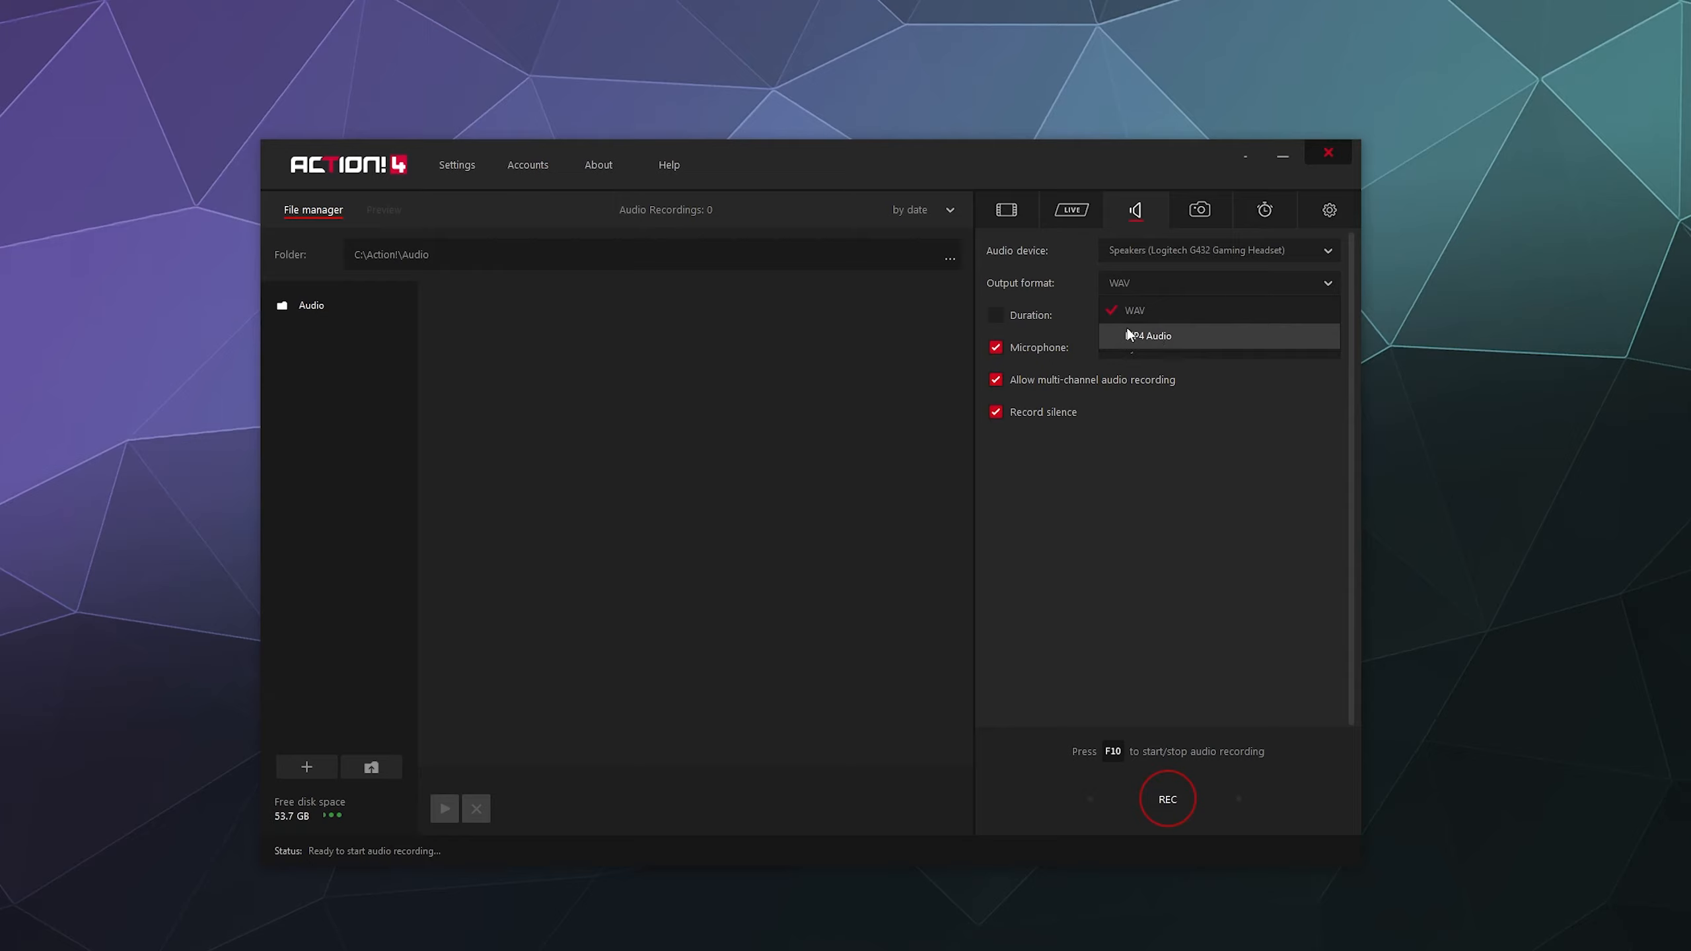
{"action": "left_click", "coordinate": [1196, 506]}
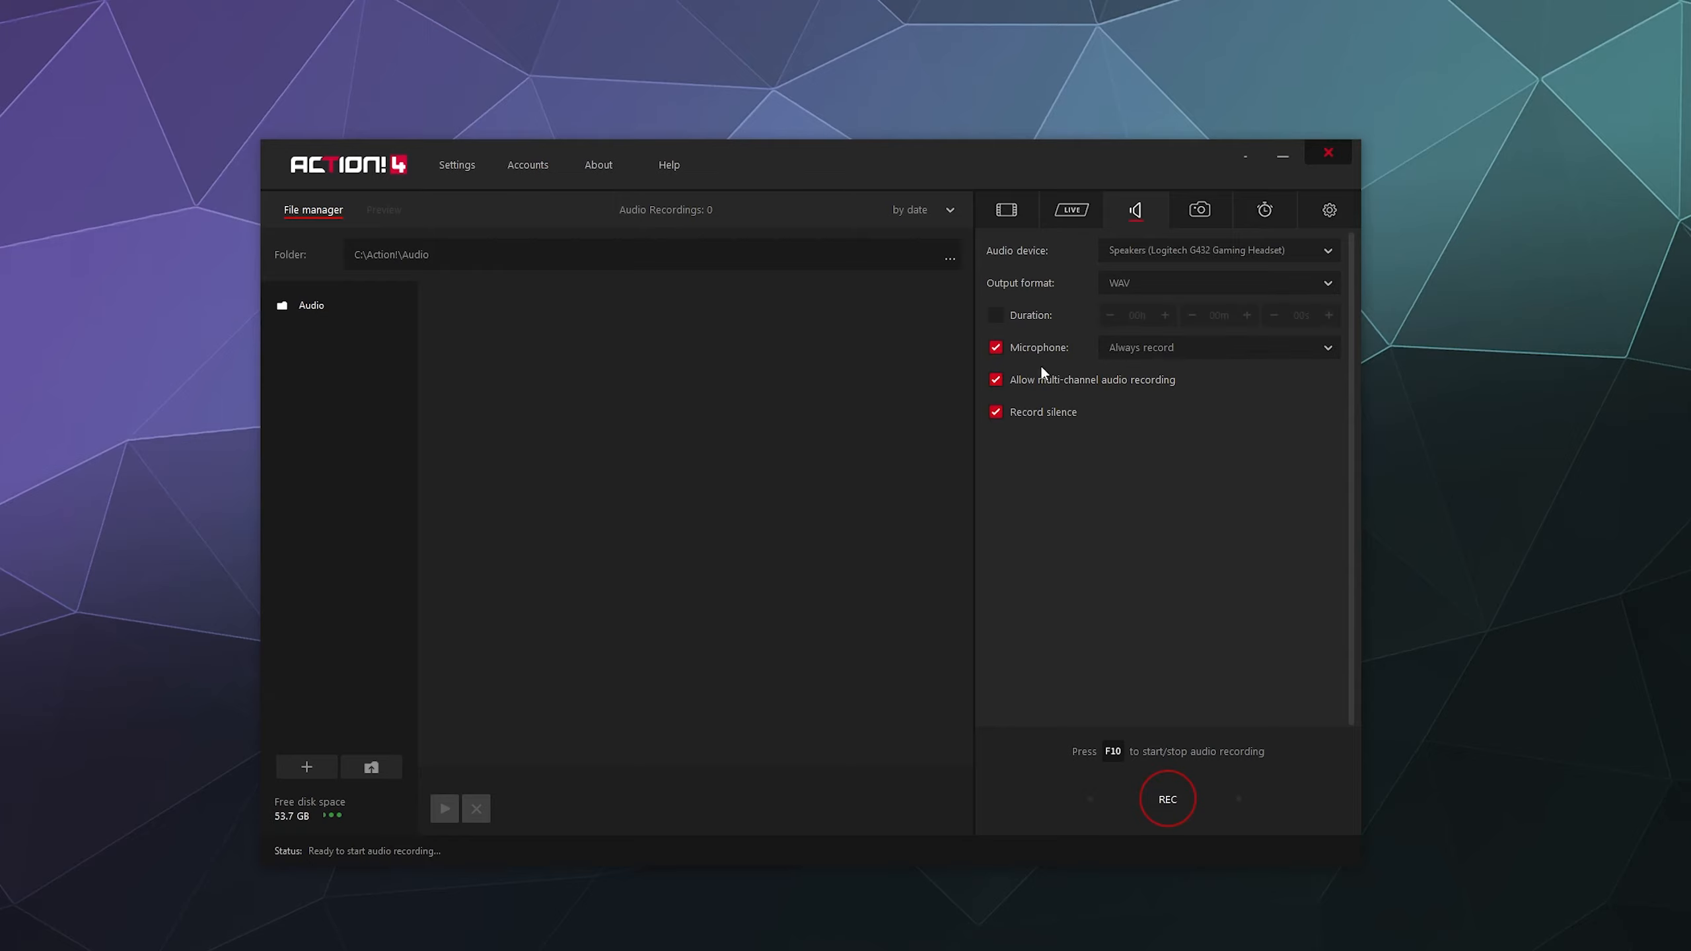
{"action": "left_click", "coordinate": [1151, 355]}
{"action": "left_click", "coordinate": [1168, 368]}
- Enable the duration option for audio recording and recheck the audio device and microphone mode choices, keeping Always record
{"action": "left_click", "coordinate": [1028, 312]}
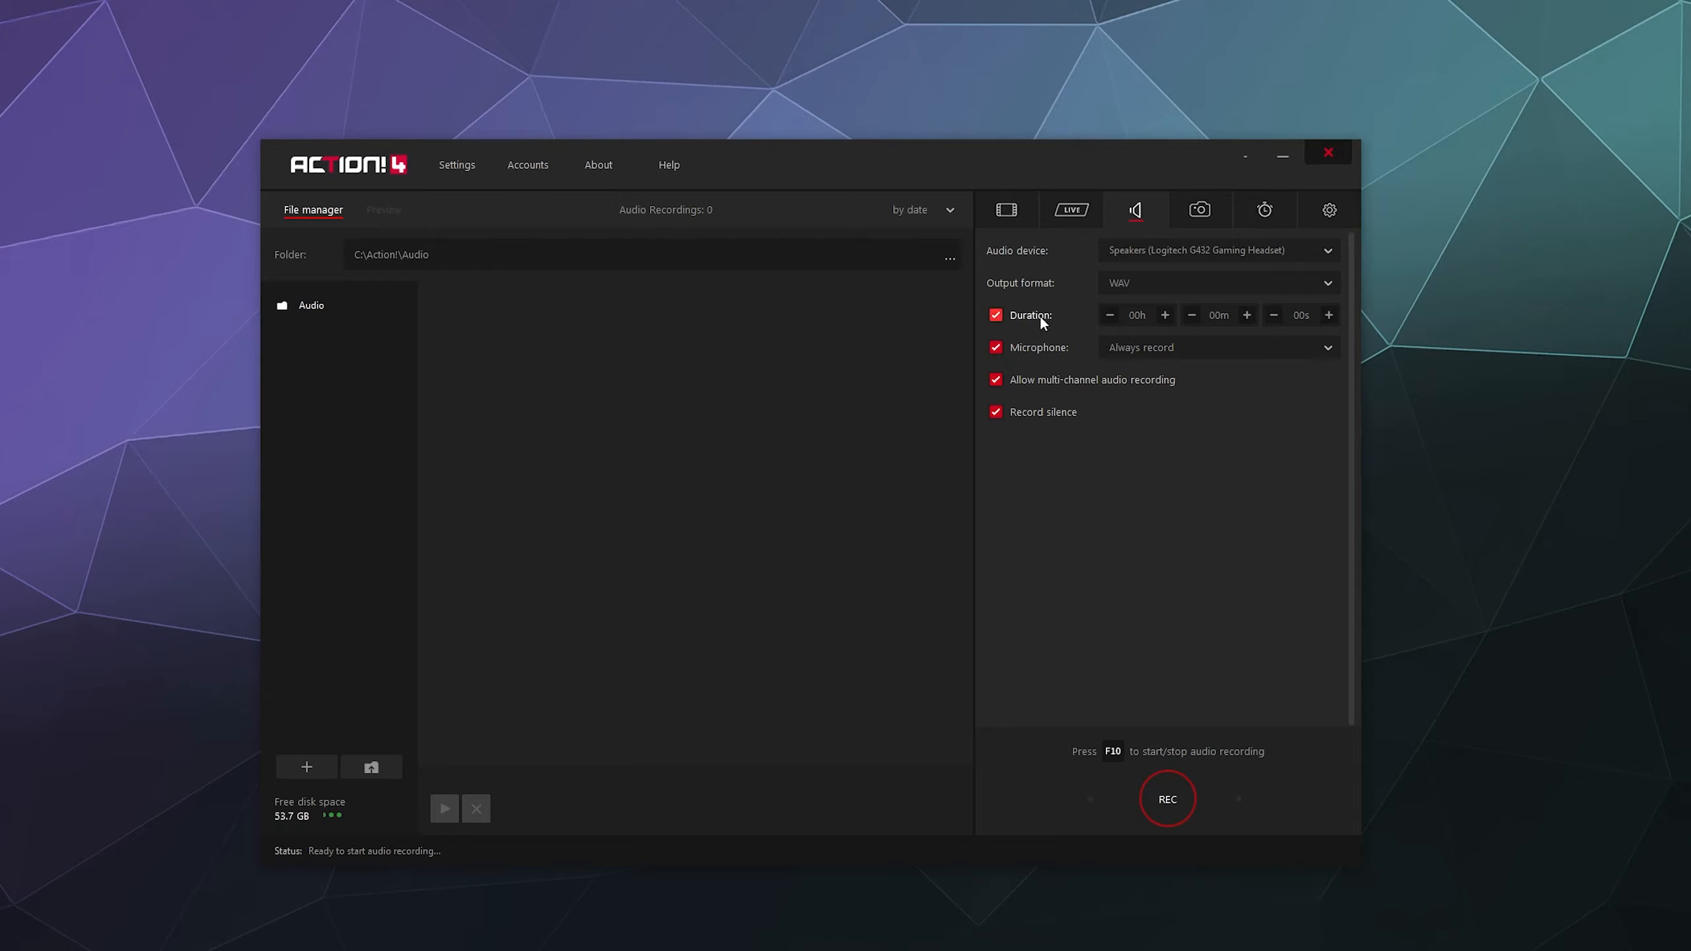
{"action": "left_click", "coordinate": [1166, 255]}
{"action": "left_click", "coordinate": [1023, 668]}
{"action": "left_click", "coordinate": [1166, 352]}
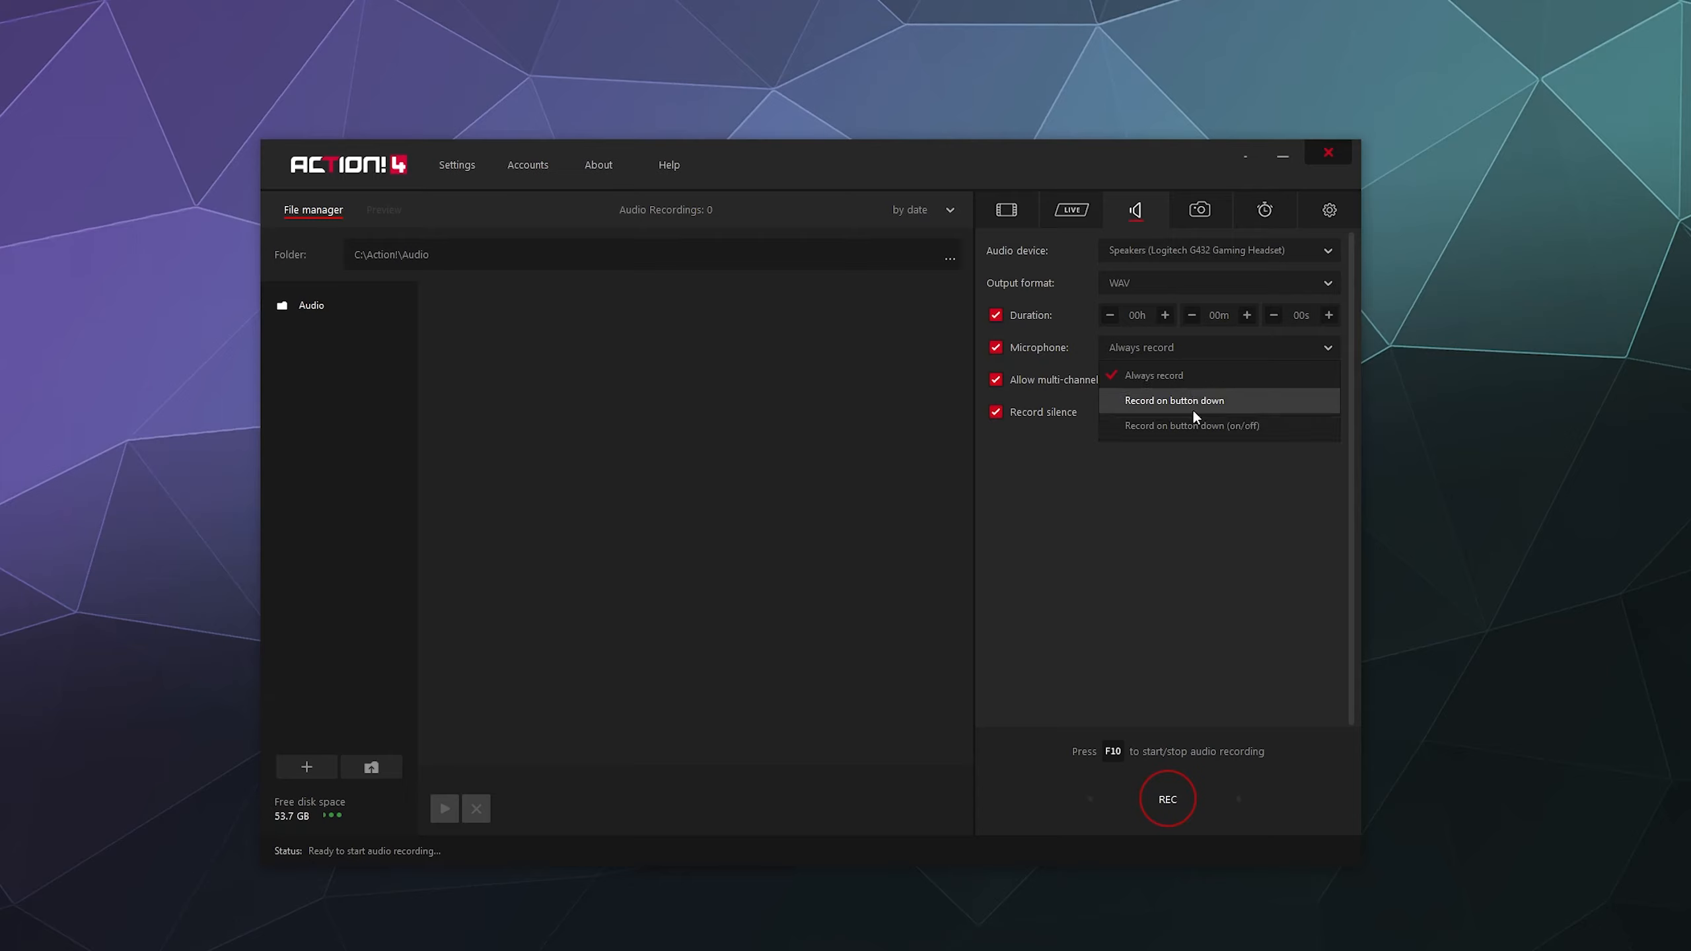
{"action": "left_click", "coordinate": [1185, 453]}
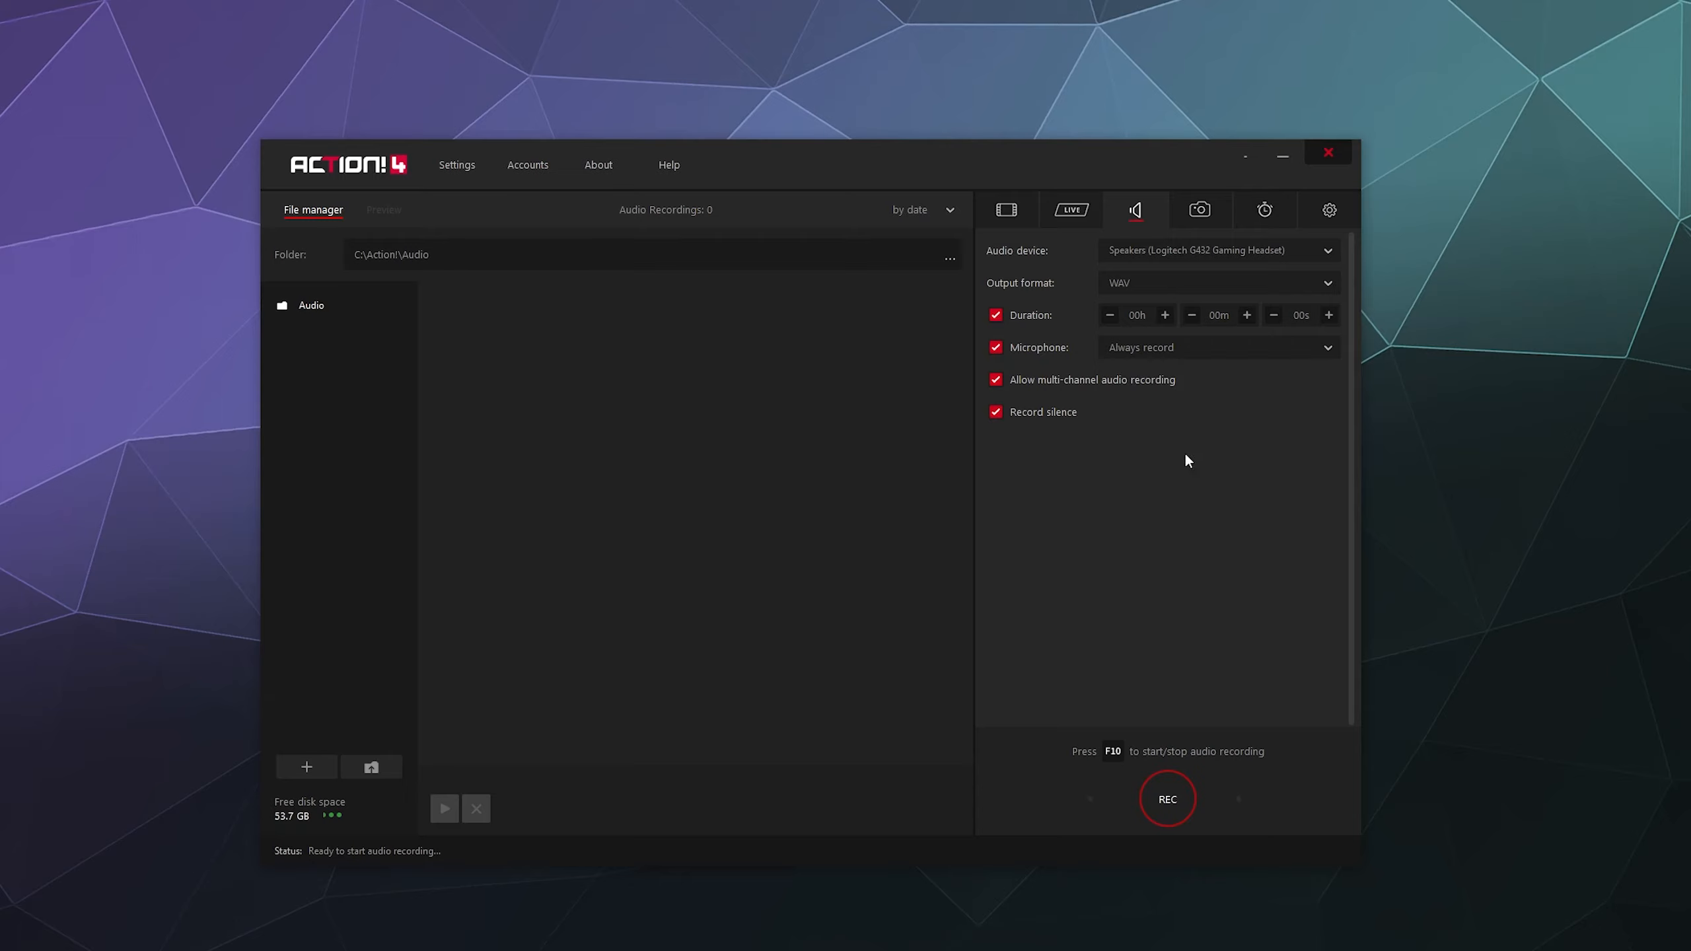
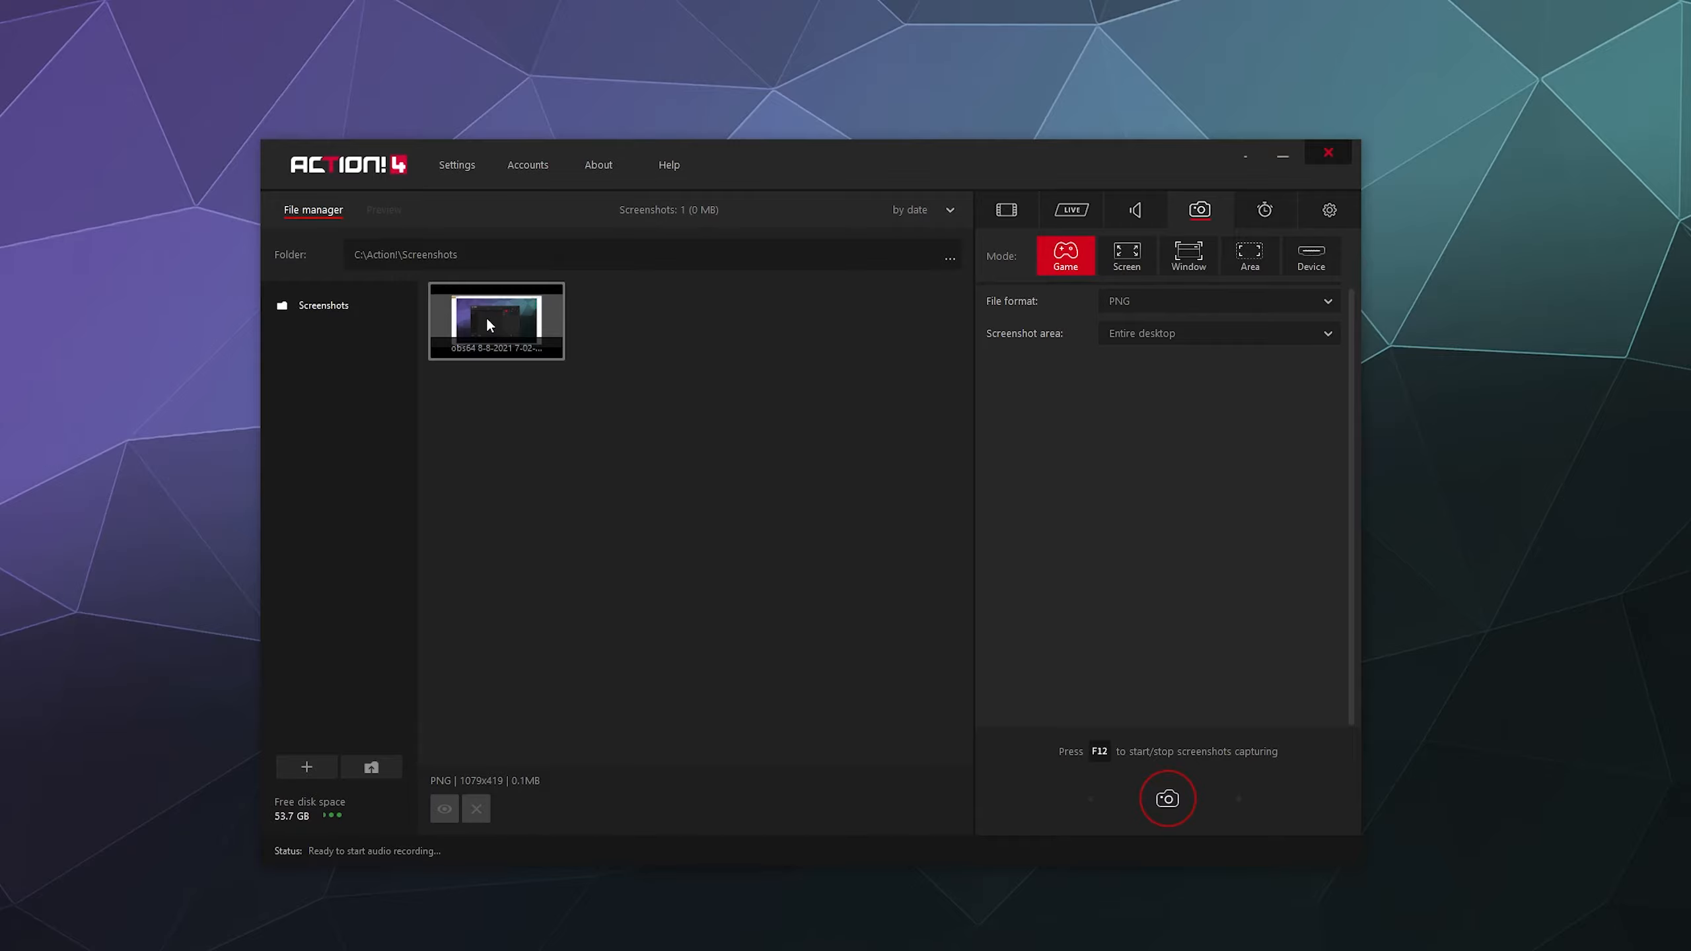
- Select the captured screenshot and switch the screenshot area to Desktop 1, Desktop 2 and back to Entire desktop
{"action": "left_click", "coordinate": [490, 325]}
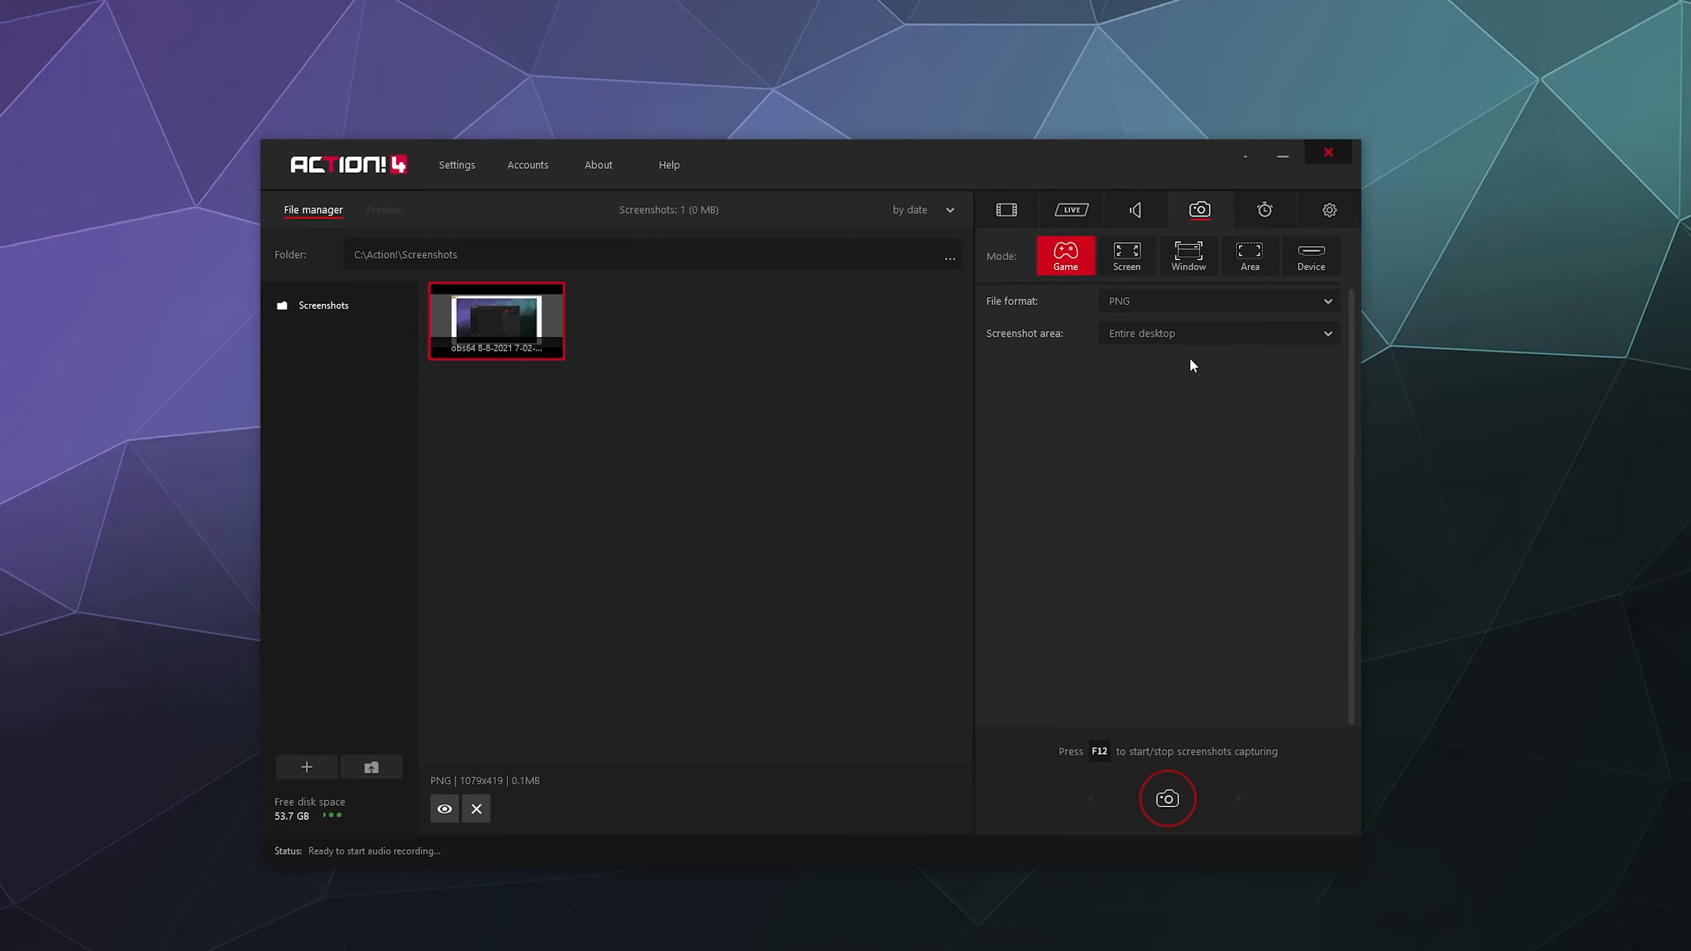
{"action": "left_click", "coordinate": [1186, 335]}
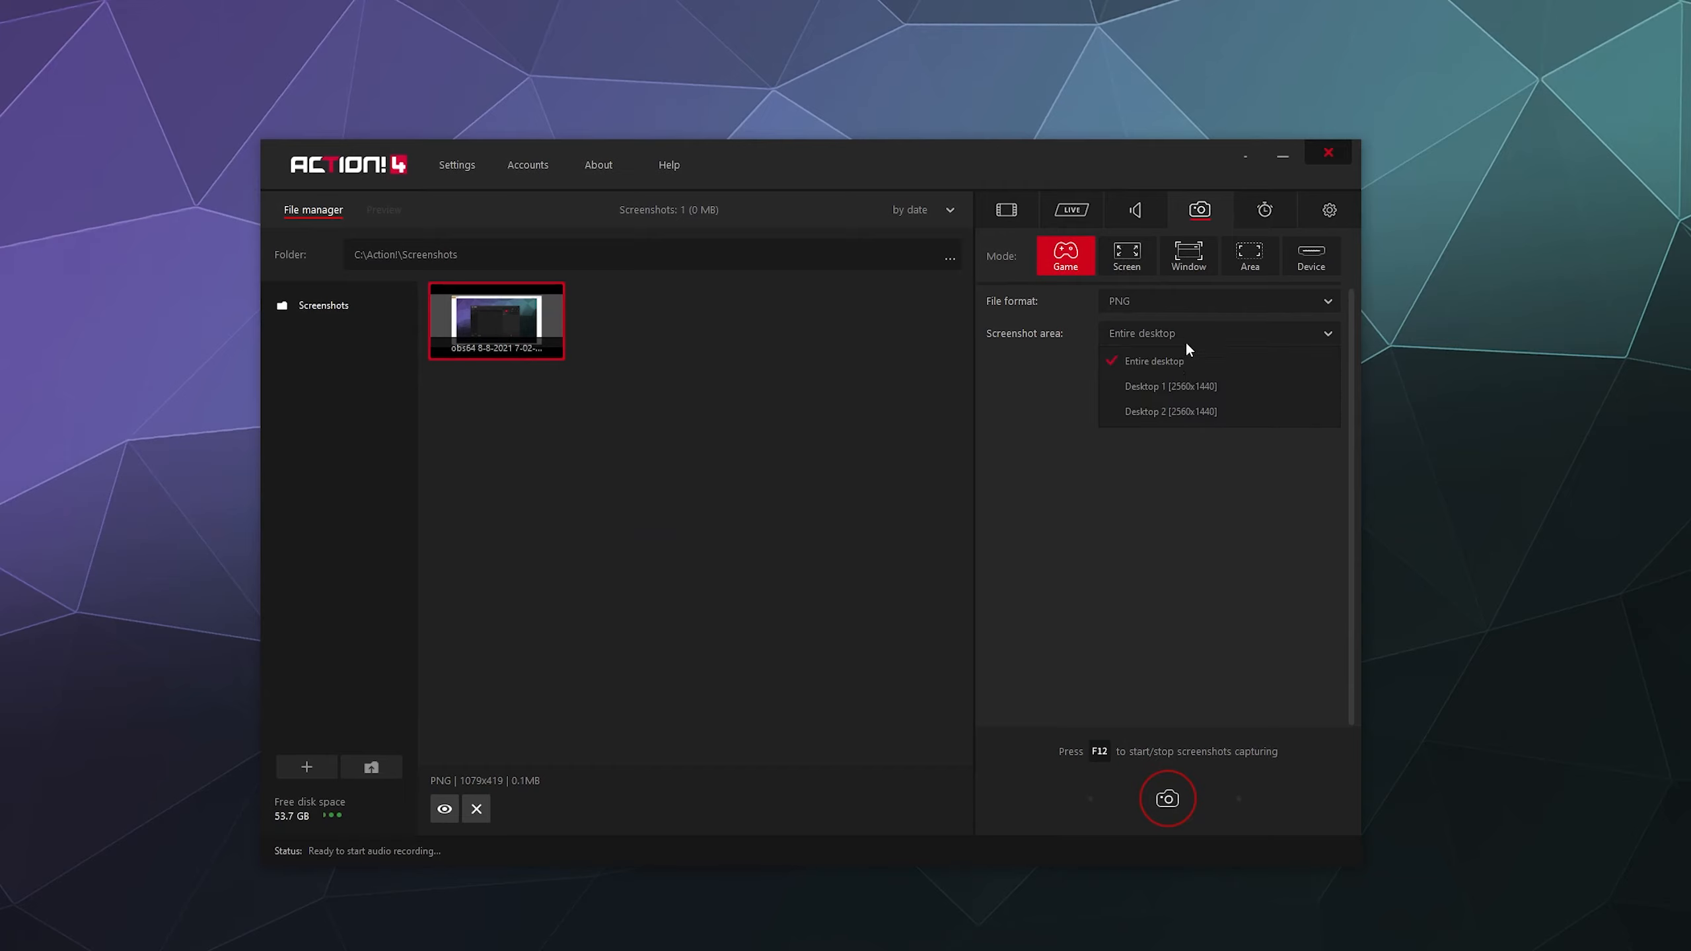
{"action": "left_click", "coordinate": [1184, 391]}
{"action": "left_click", "coordinate": [1176, 333]}
{"action": "left_click", "coordinate": [1173, 408]}
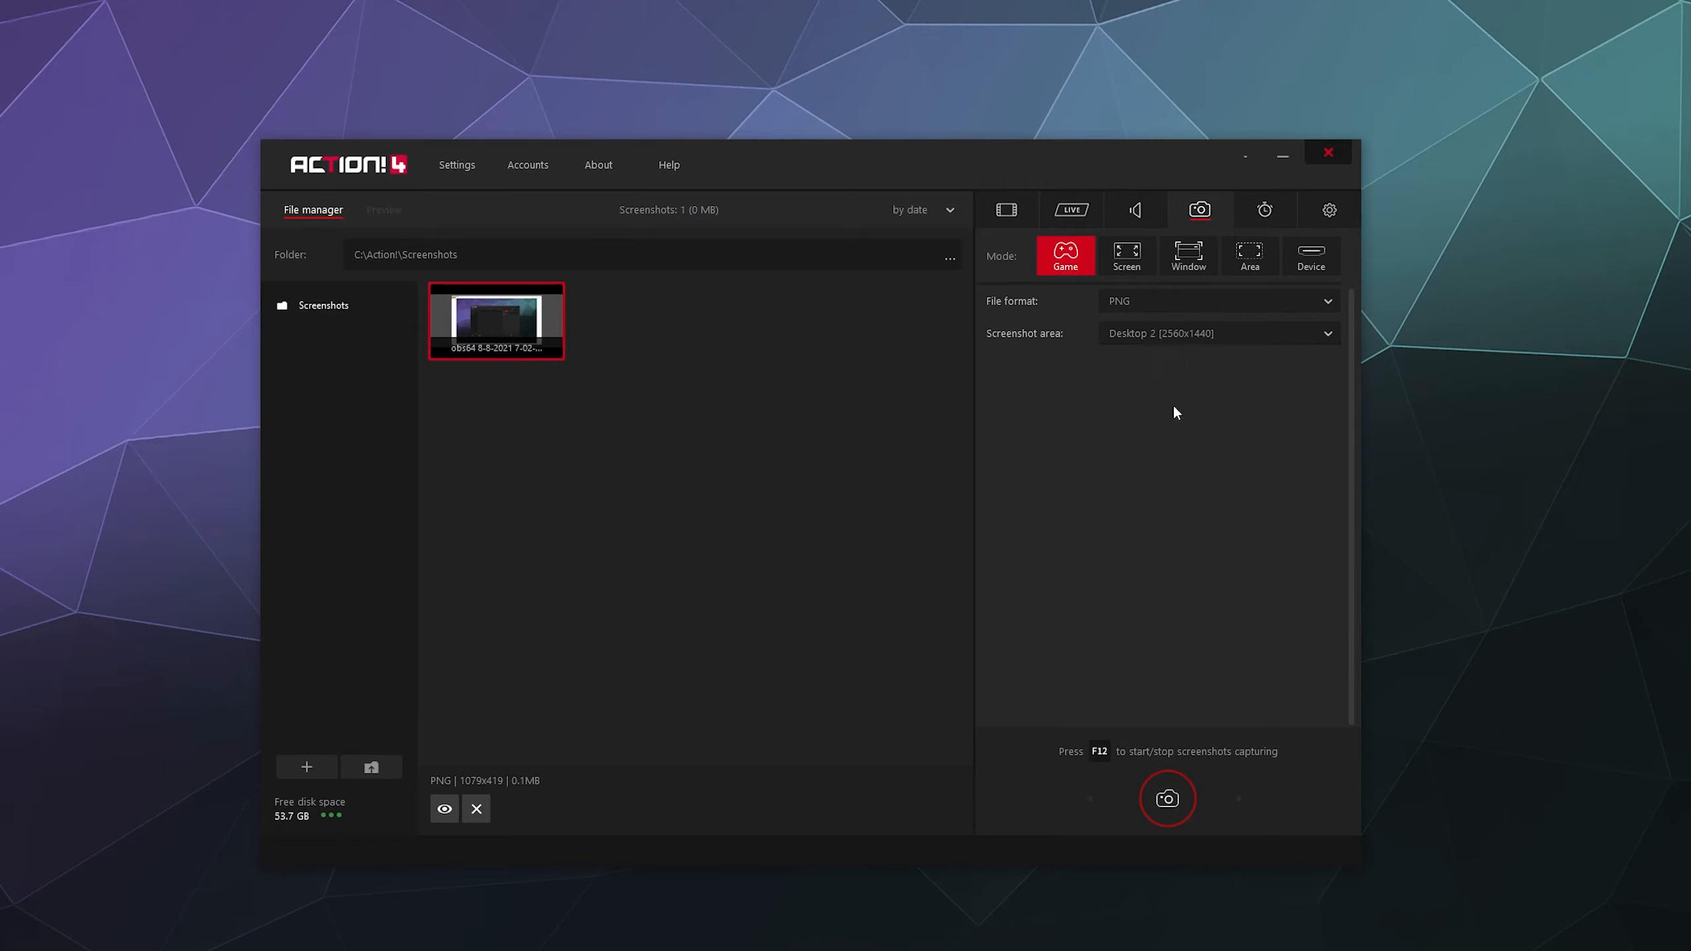
{"action": "left_click", "coordinate": [1173, 338]}
{"action": "left_click", "coordinate": [1170, 364]}
- Start a benchmark recording with the CSV file format and a five-minute duration
{"action": "left_click", "coordinate": [1265, 212]}
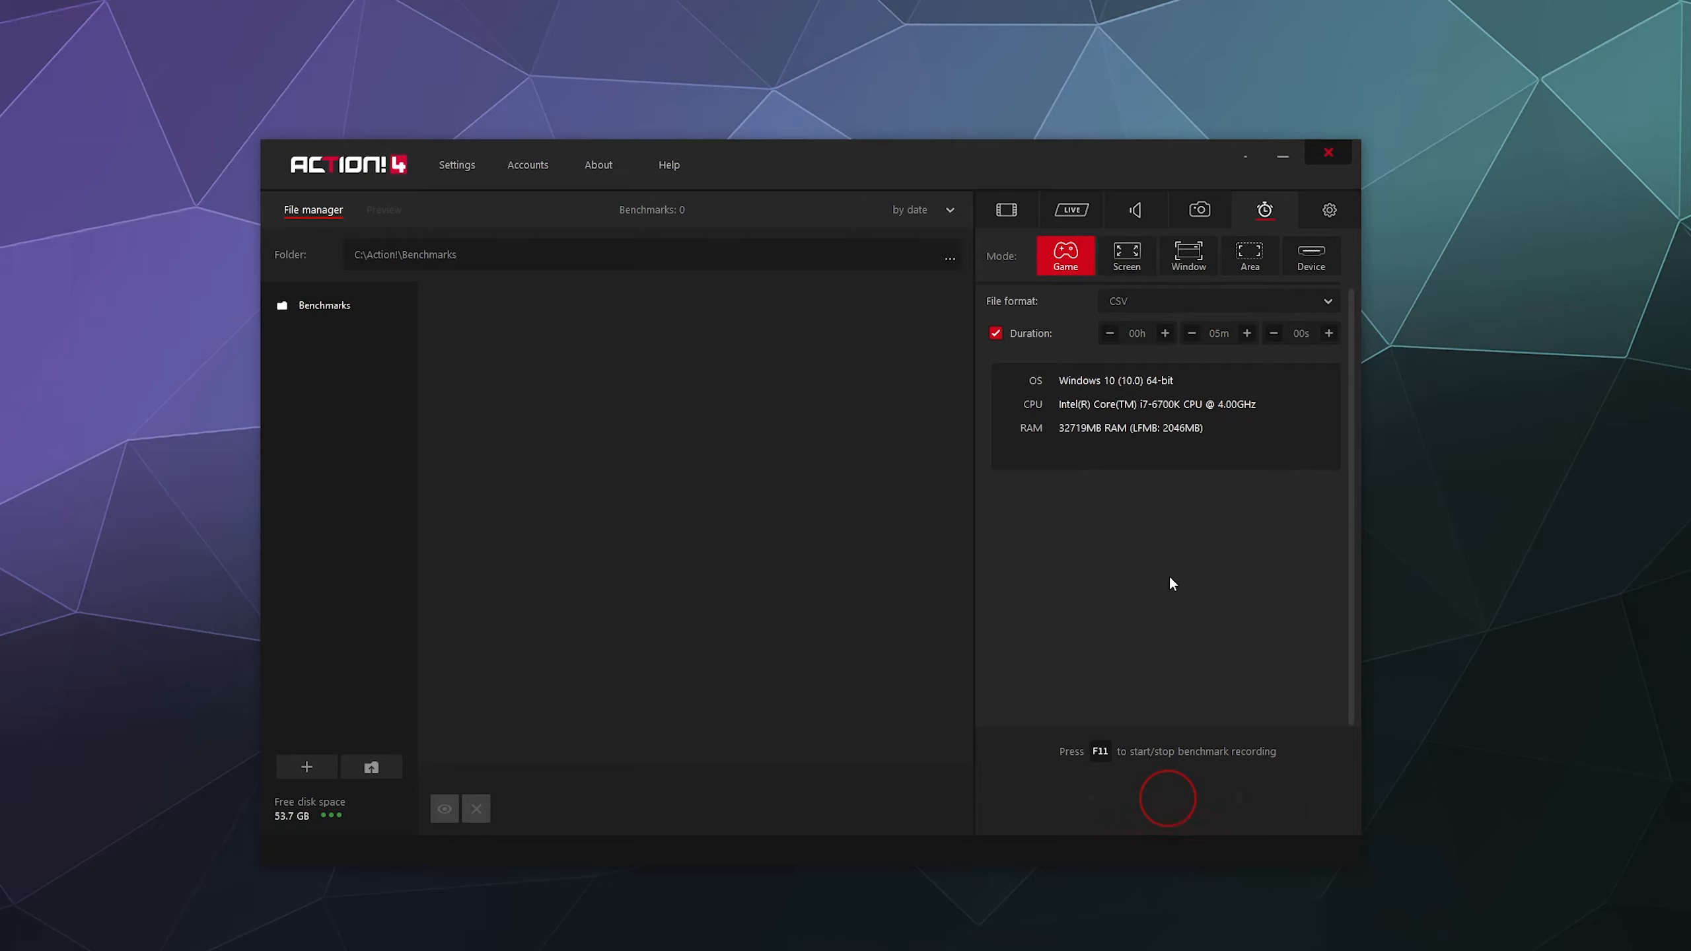
{"action": "left_click", "coordinate": [1169, 798]}
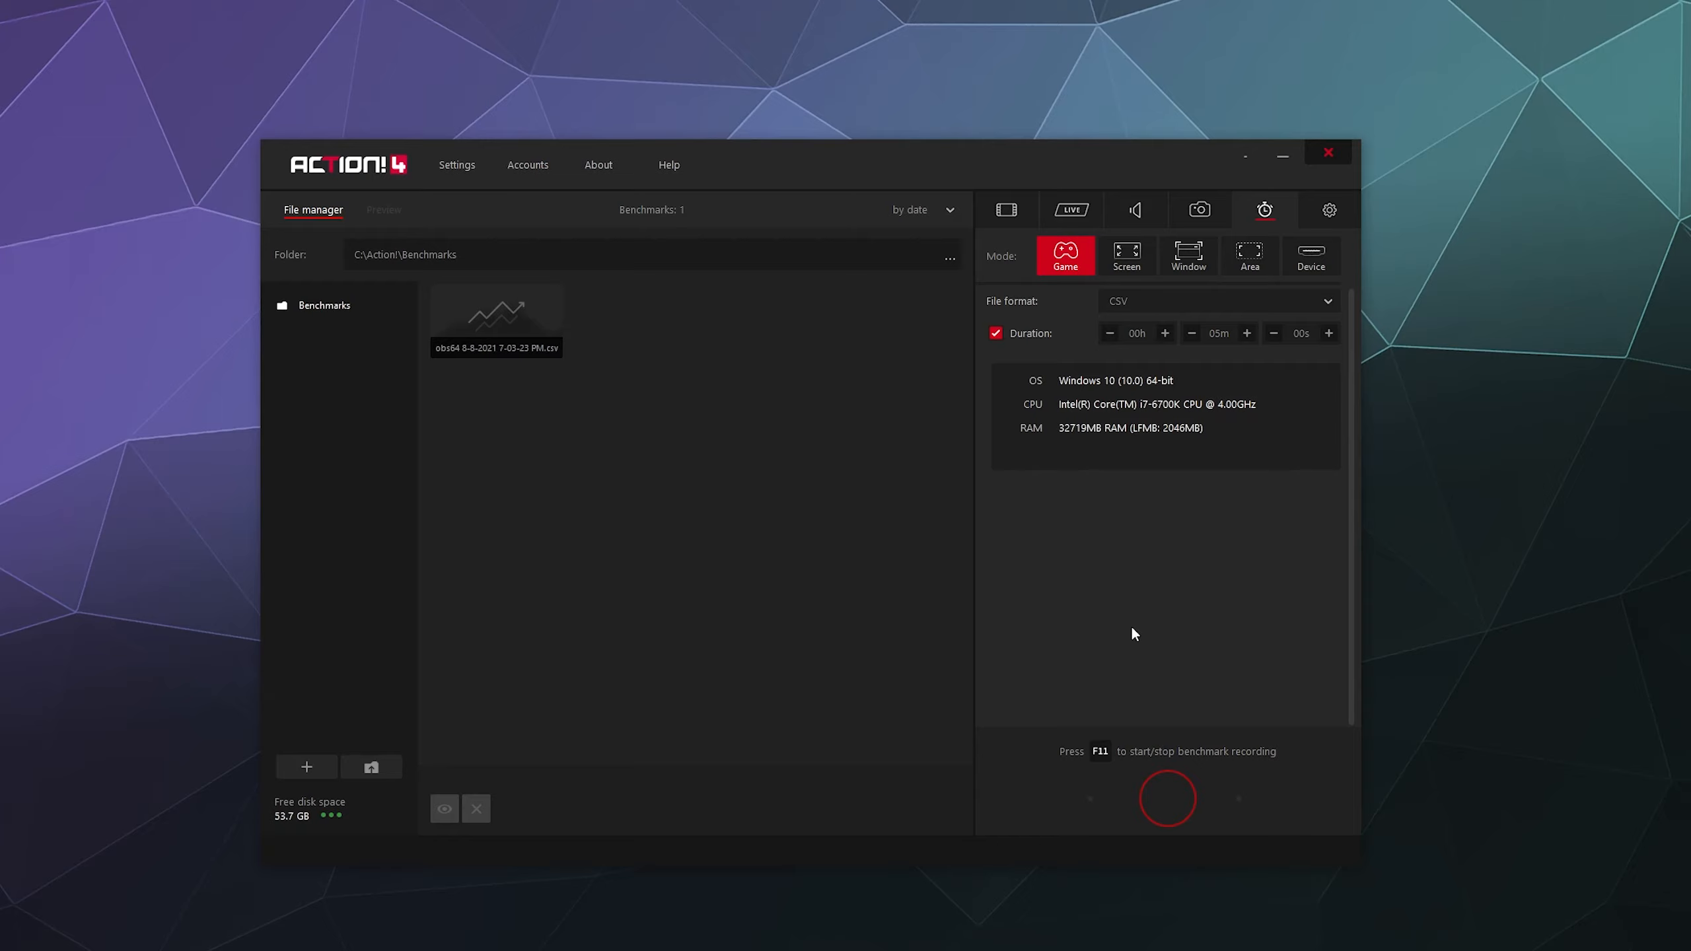
- Look over the General settings and each recording section, including the user interface size choices, keeping 100%
{"action": "left_click", "coordinate": [1330, 212]}
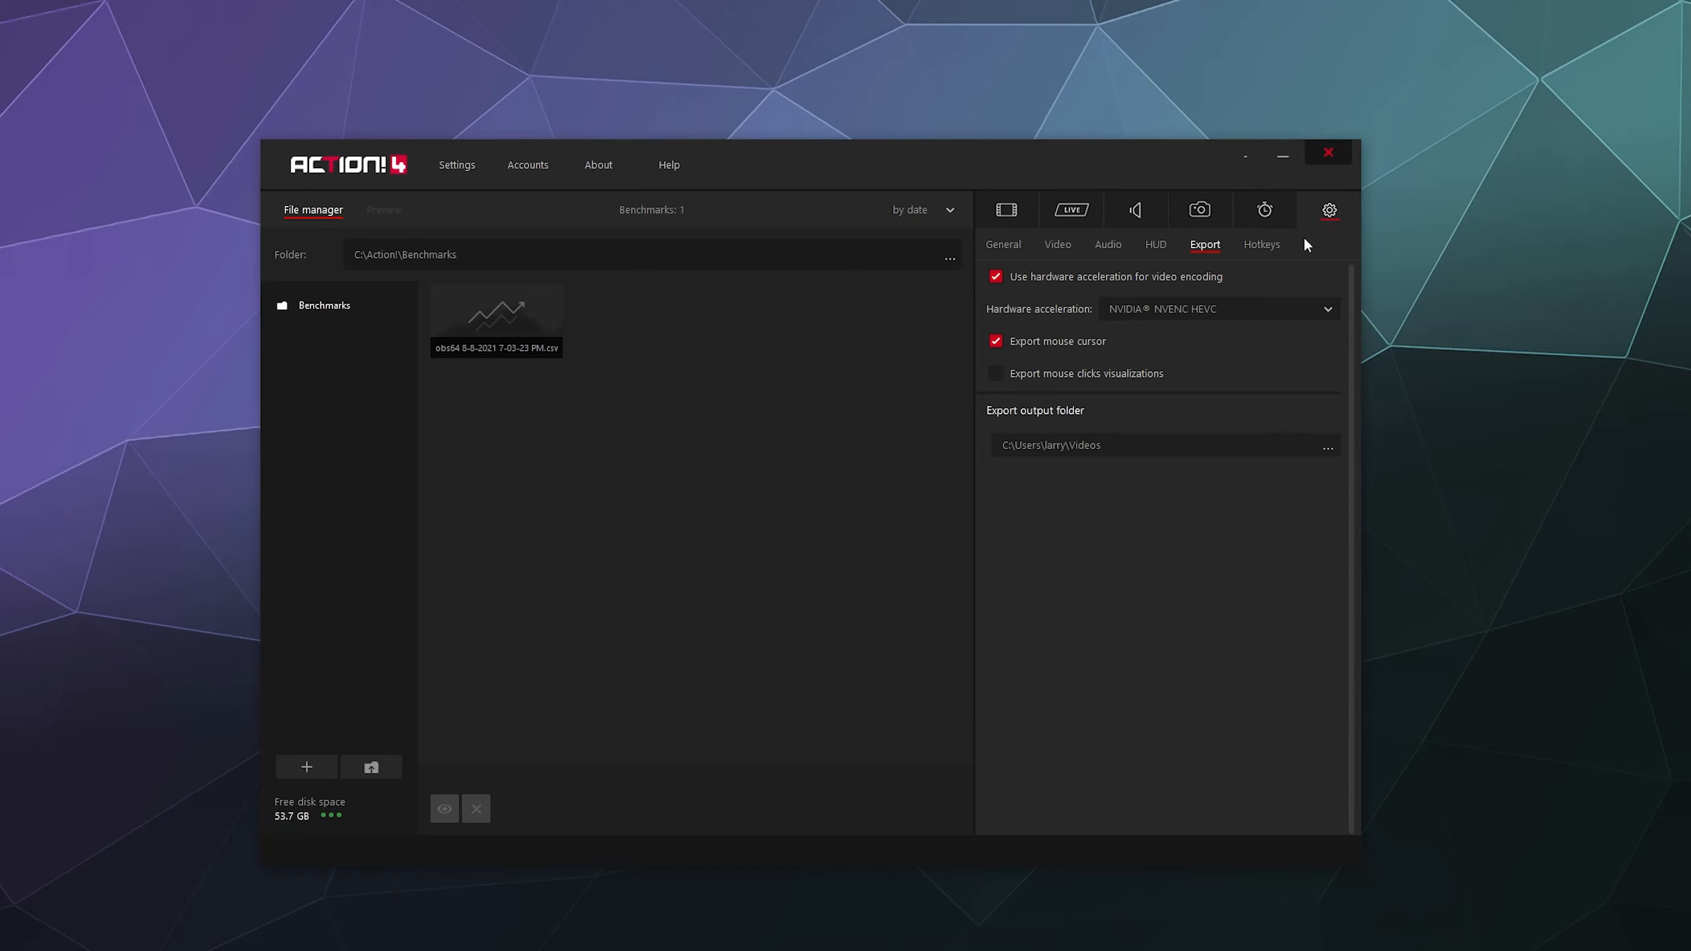
{"action": "left_click", "coordinate": [1001, 243]}
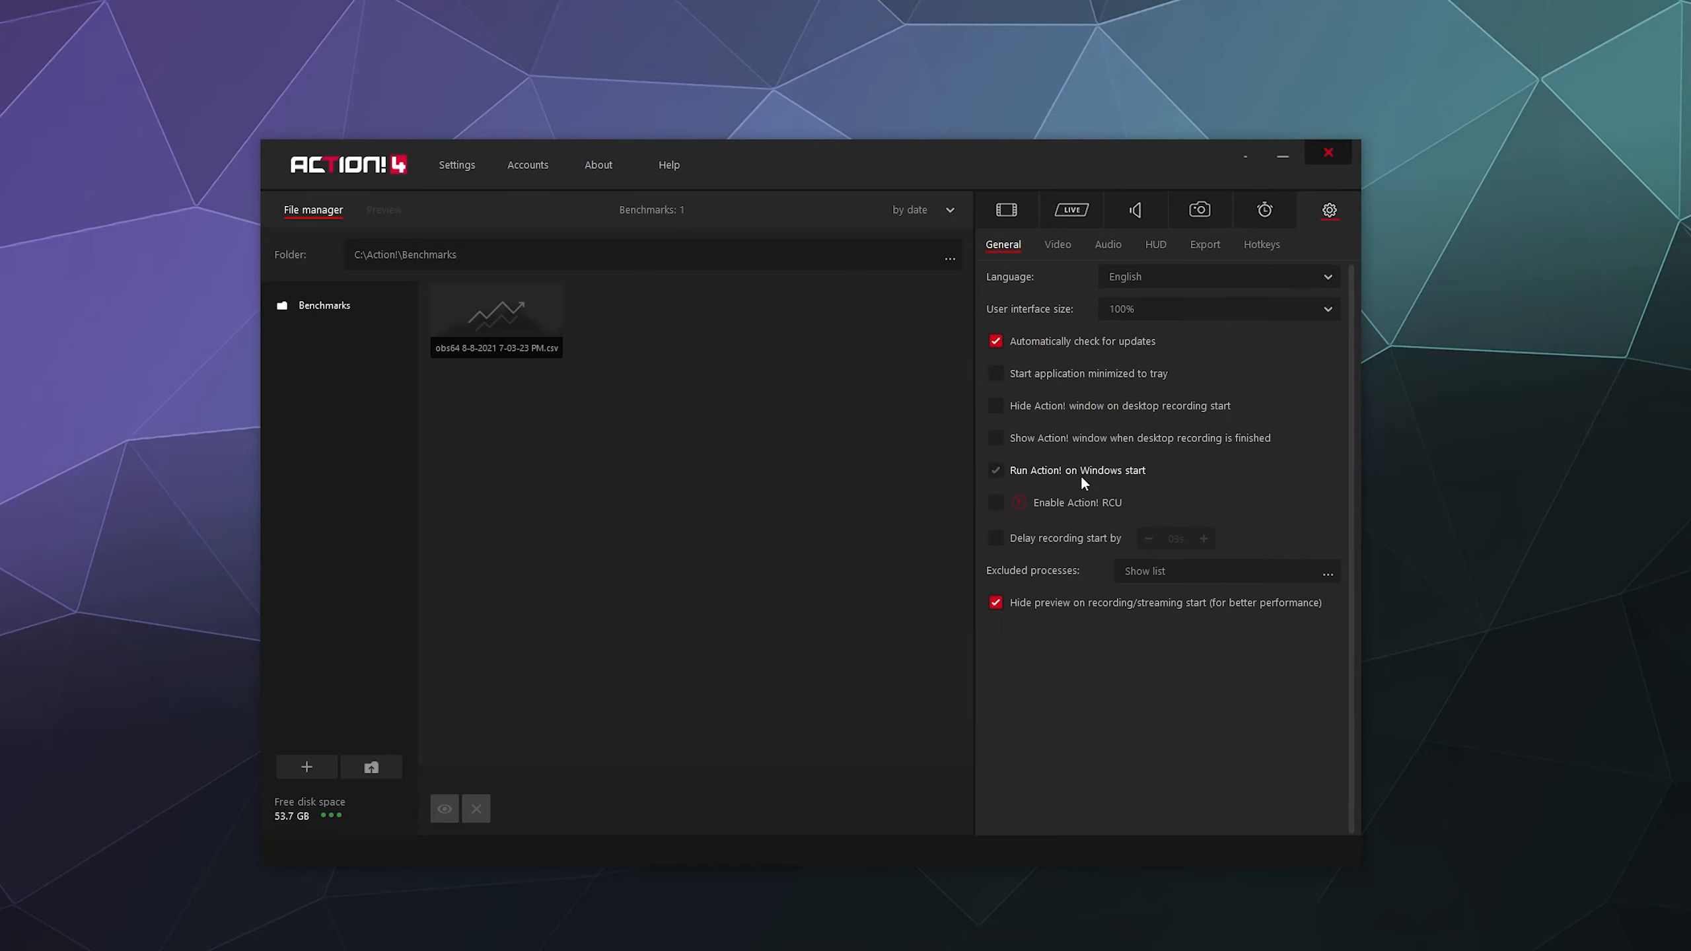
{"action": "left_click", "coordinate": [1023, 215]}
{"action": "left_click", "coordinate": [1070, 208]}
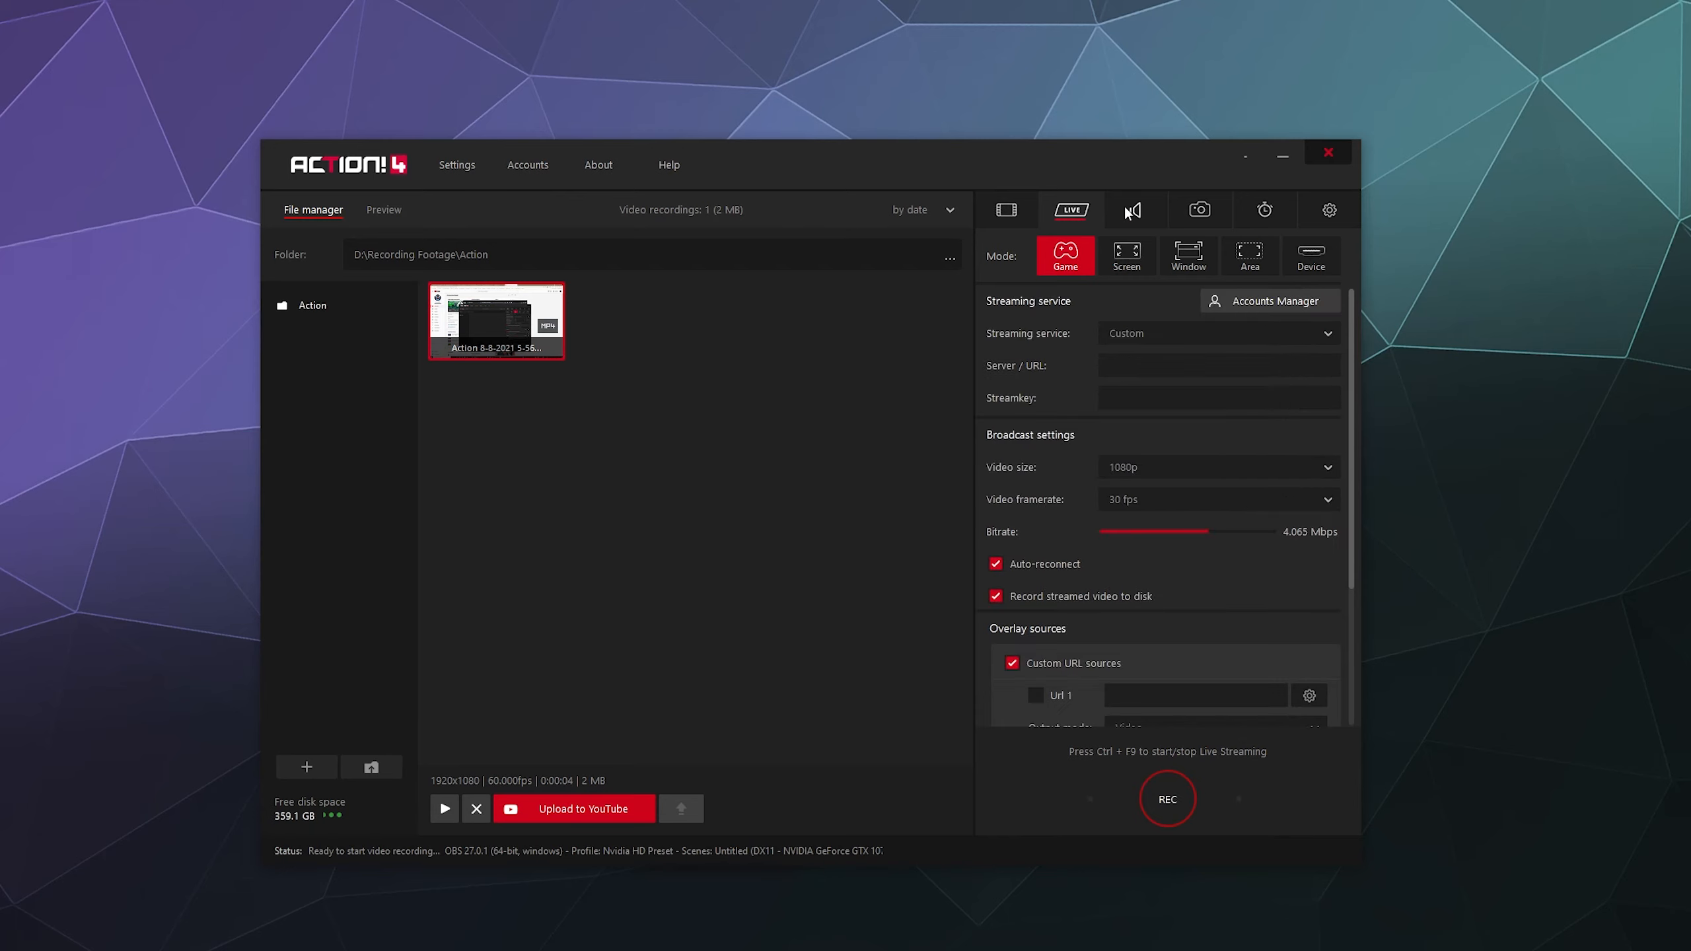
{"action": "left_click", "coordinate": [1134, 210]}
{"action": "left_click", "coordinate": [1200, 212]}
{"action": "left_click", "coordinate": [1264, 211]}
{"action": "left_click", "coordinate": [1330, 212]}
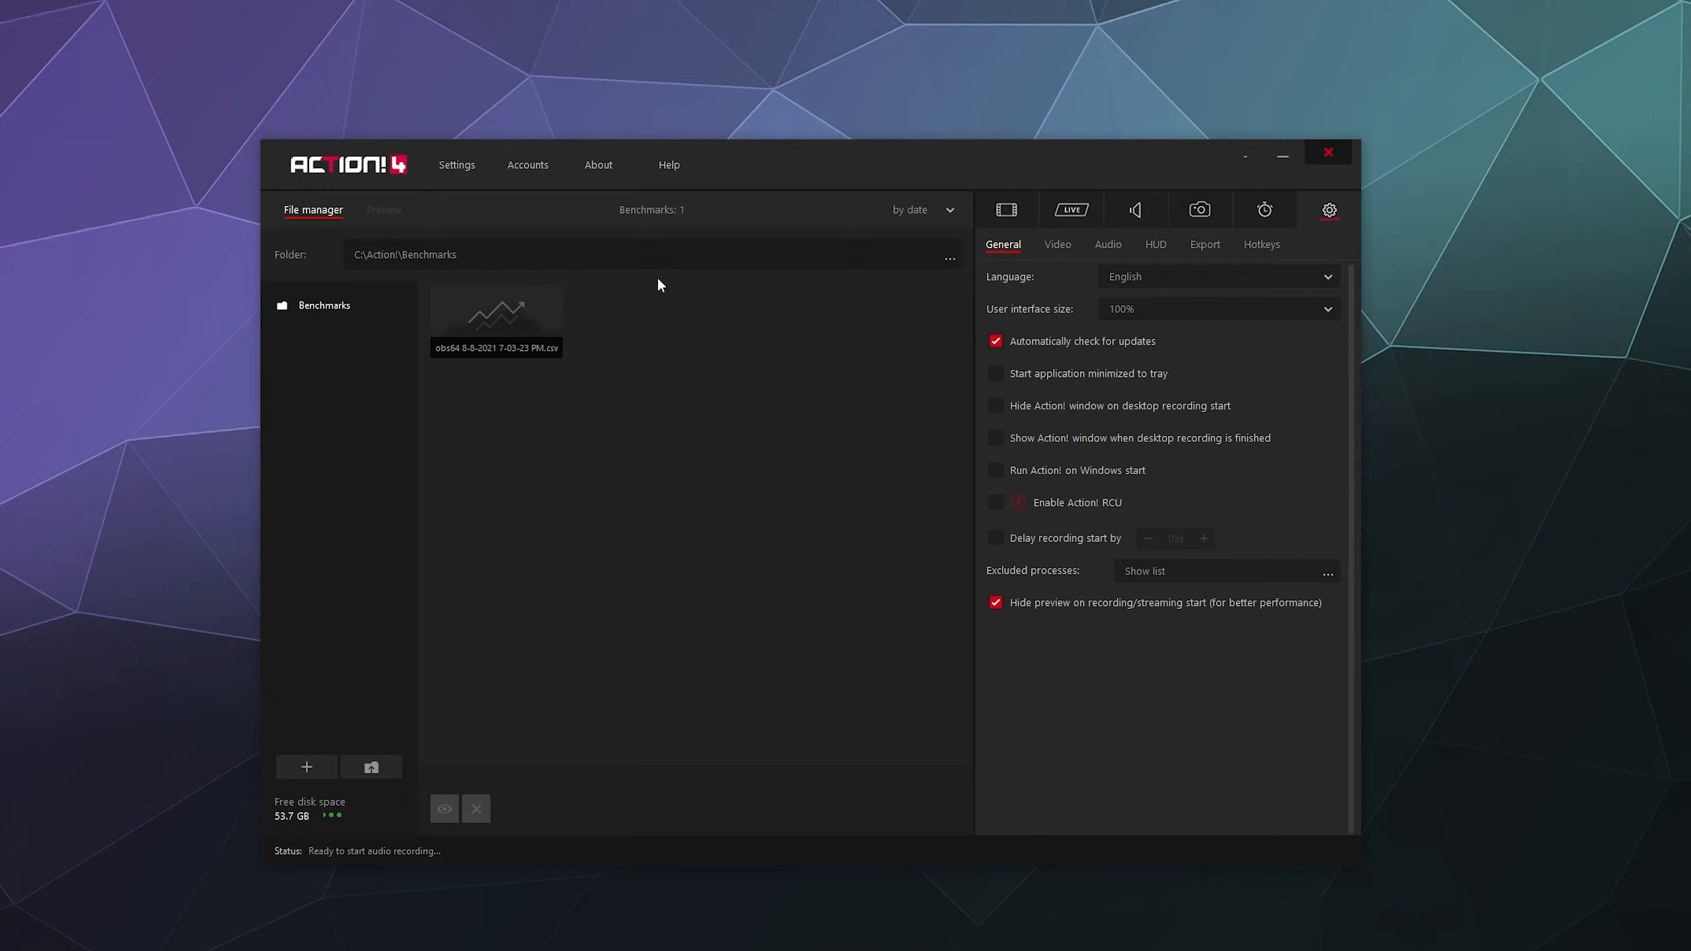
{"action": "left_click", "coordinate": [1146, 307]}
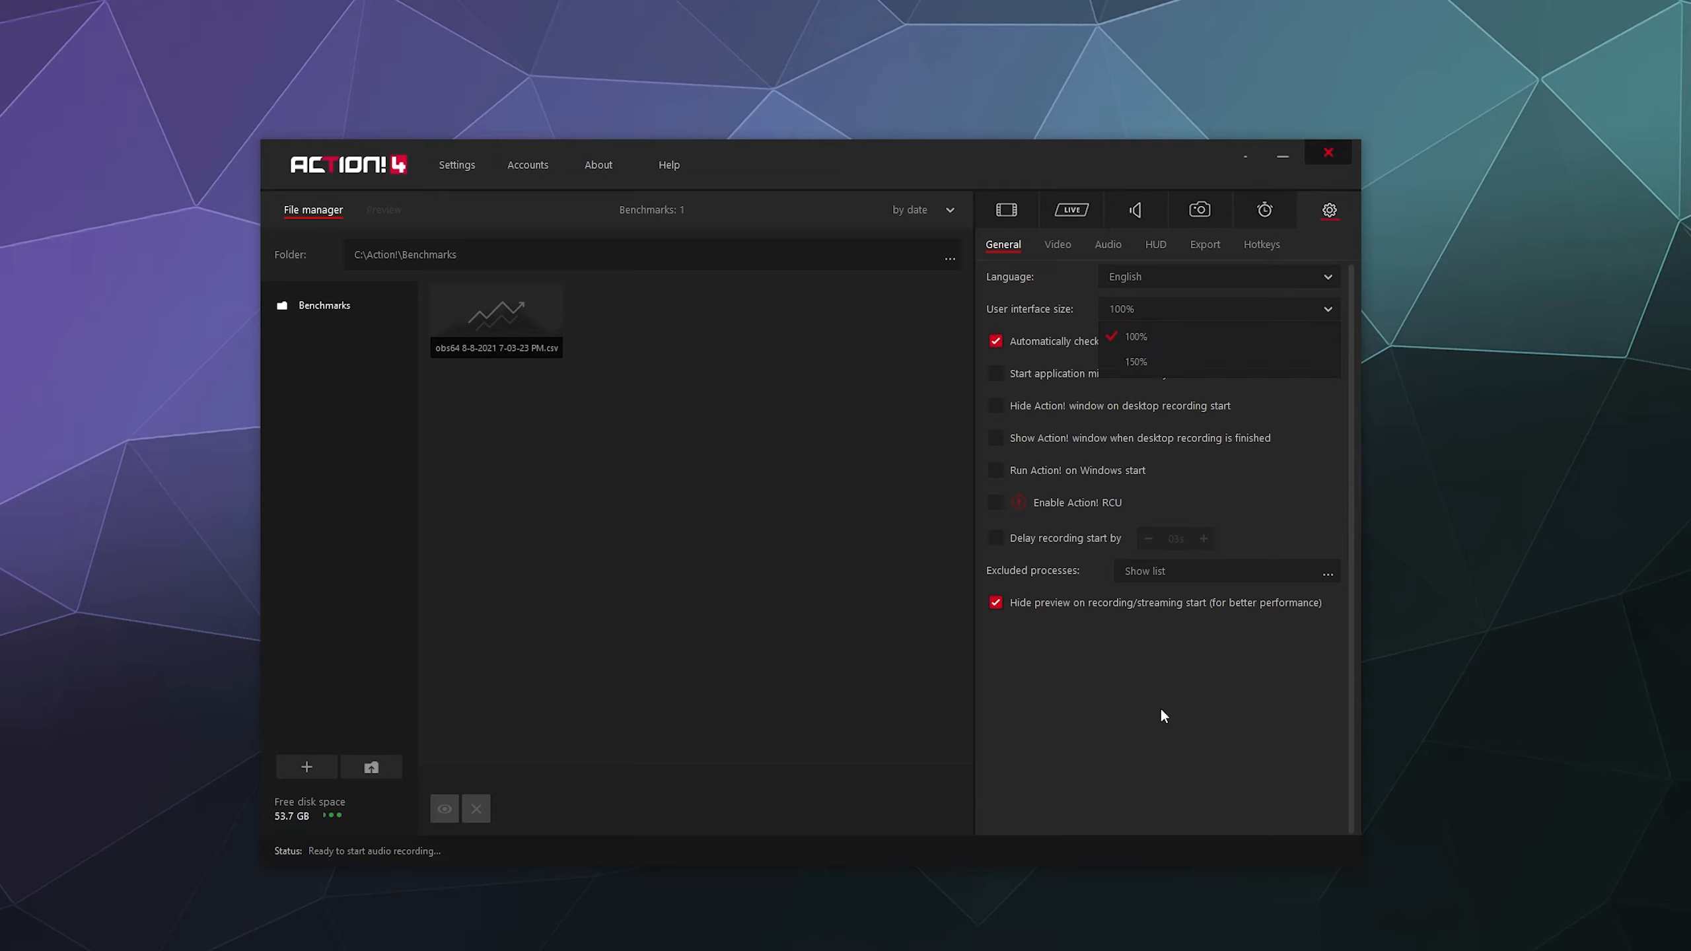
{"action": "left_click", "coordinate": [1164, 772]}
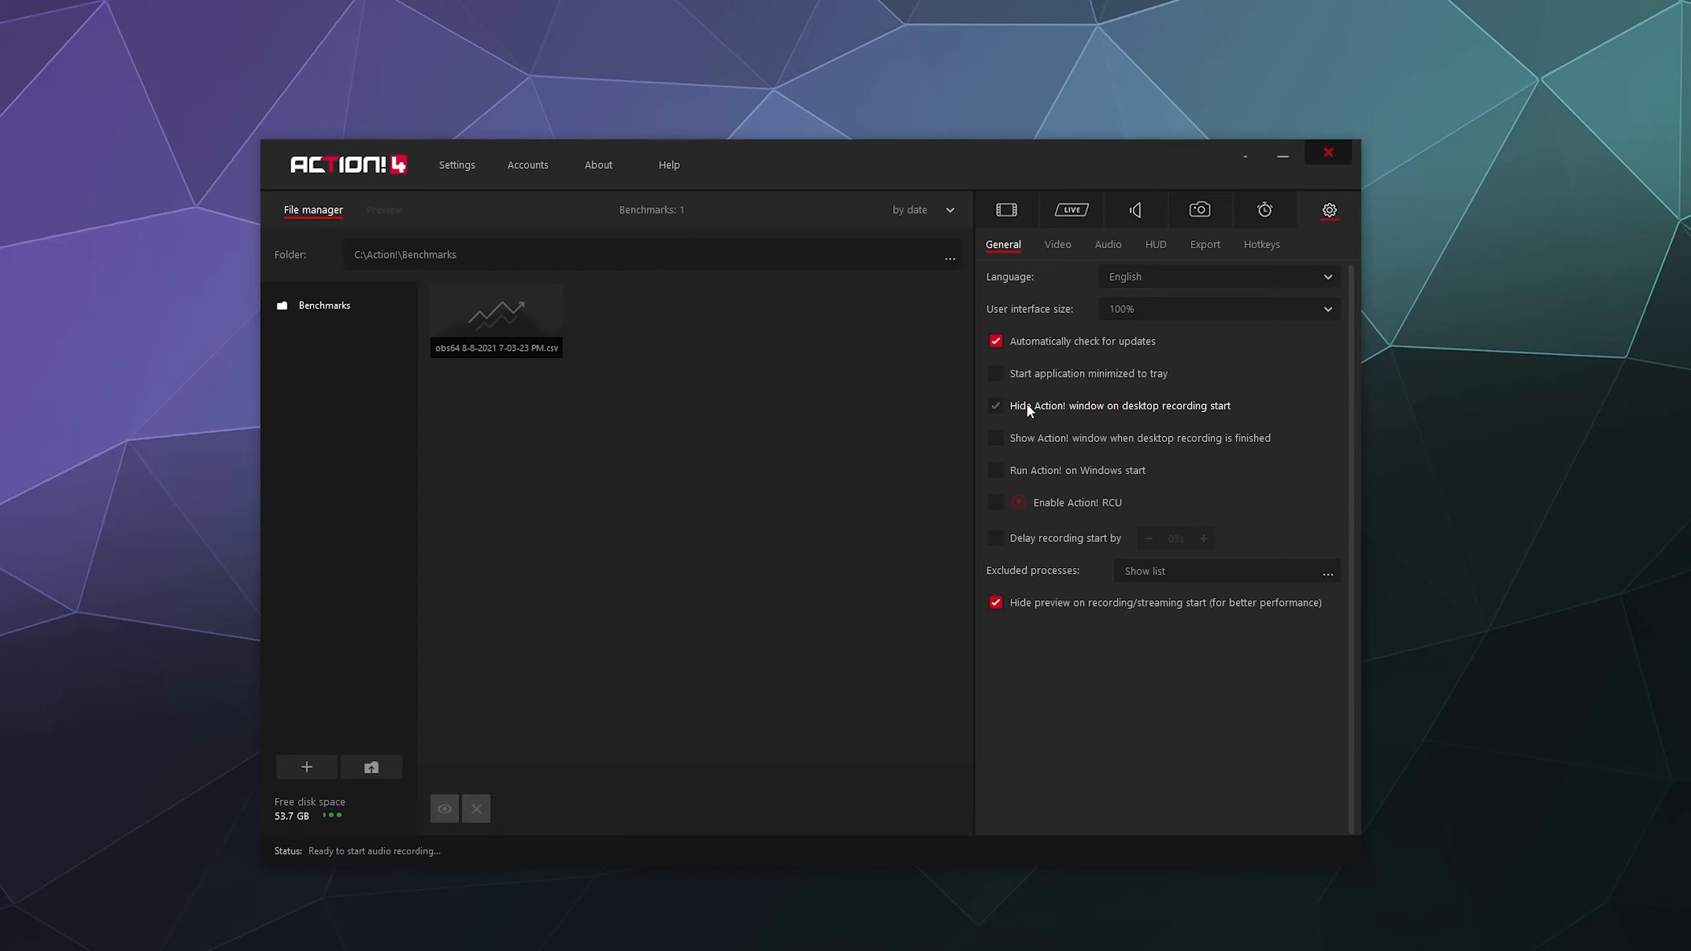
- Toggle hiding the Action! window on desktop recording start and open the list of excluded processes
{"action": "left_click", "coordinate": [995, 406]}
{"action": "left_click", "coordinate": [1150, 571]}
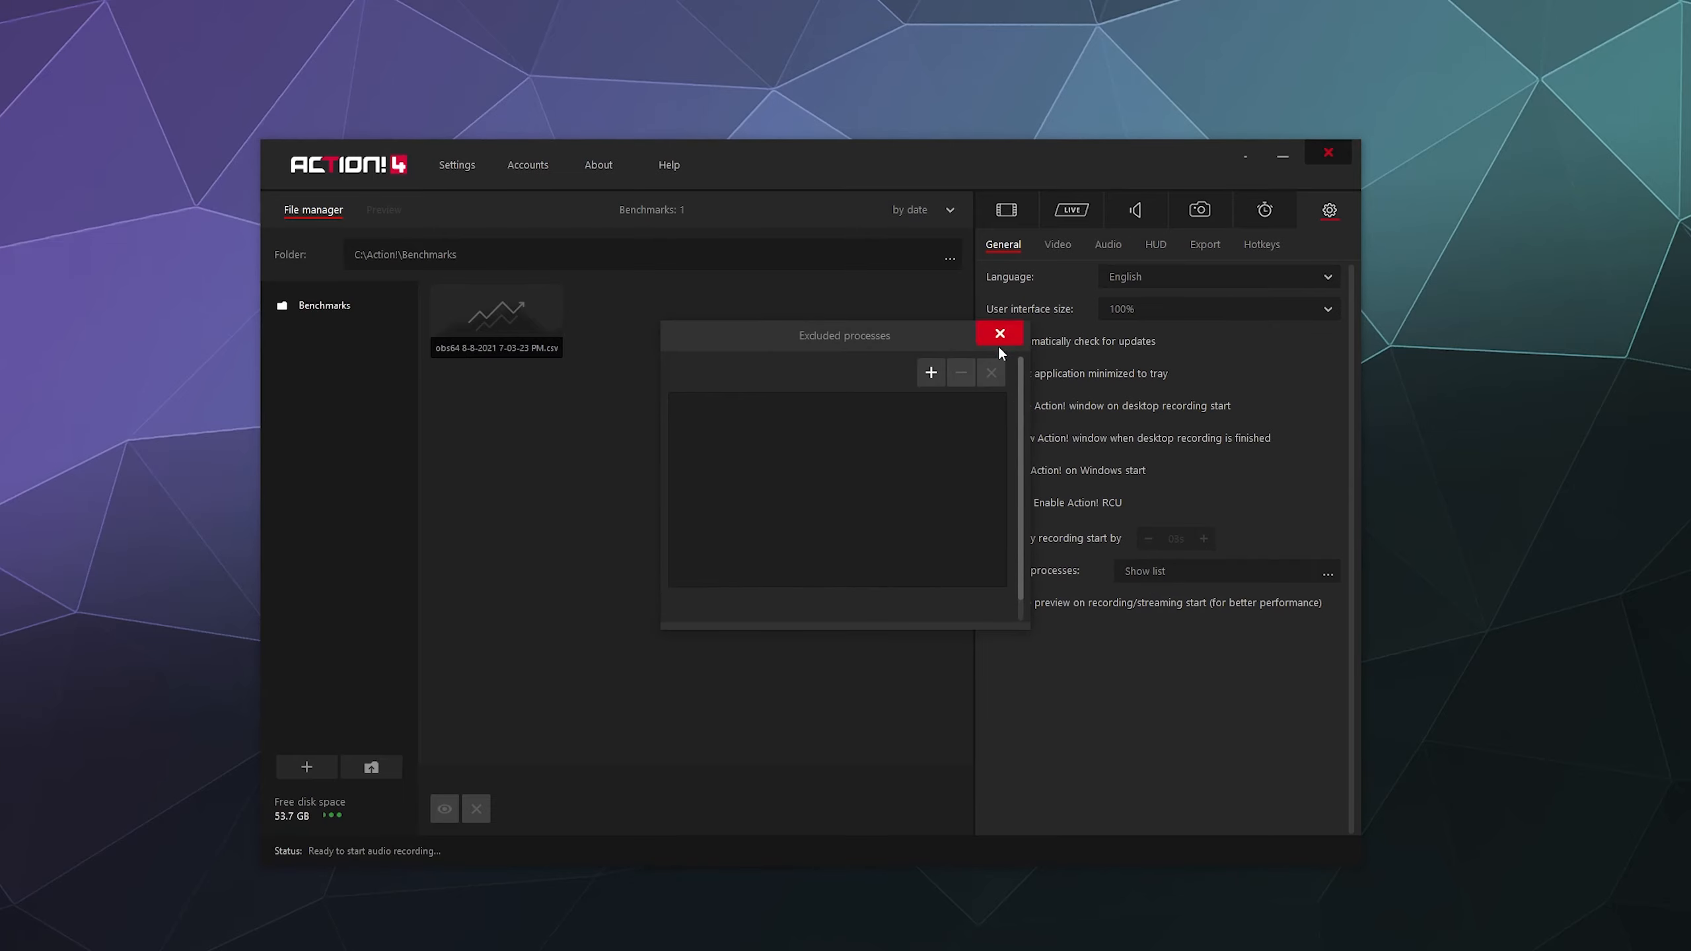
- Look at the program browser for adding an excluded process, then close the excluded processes list without adding anything
{"action": "left_click", "coordinate": [934, 375]}
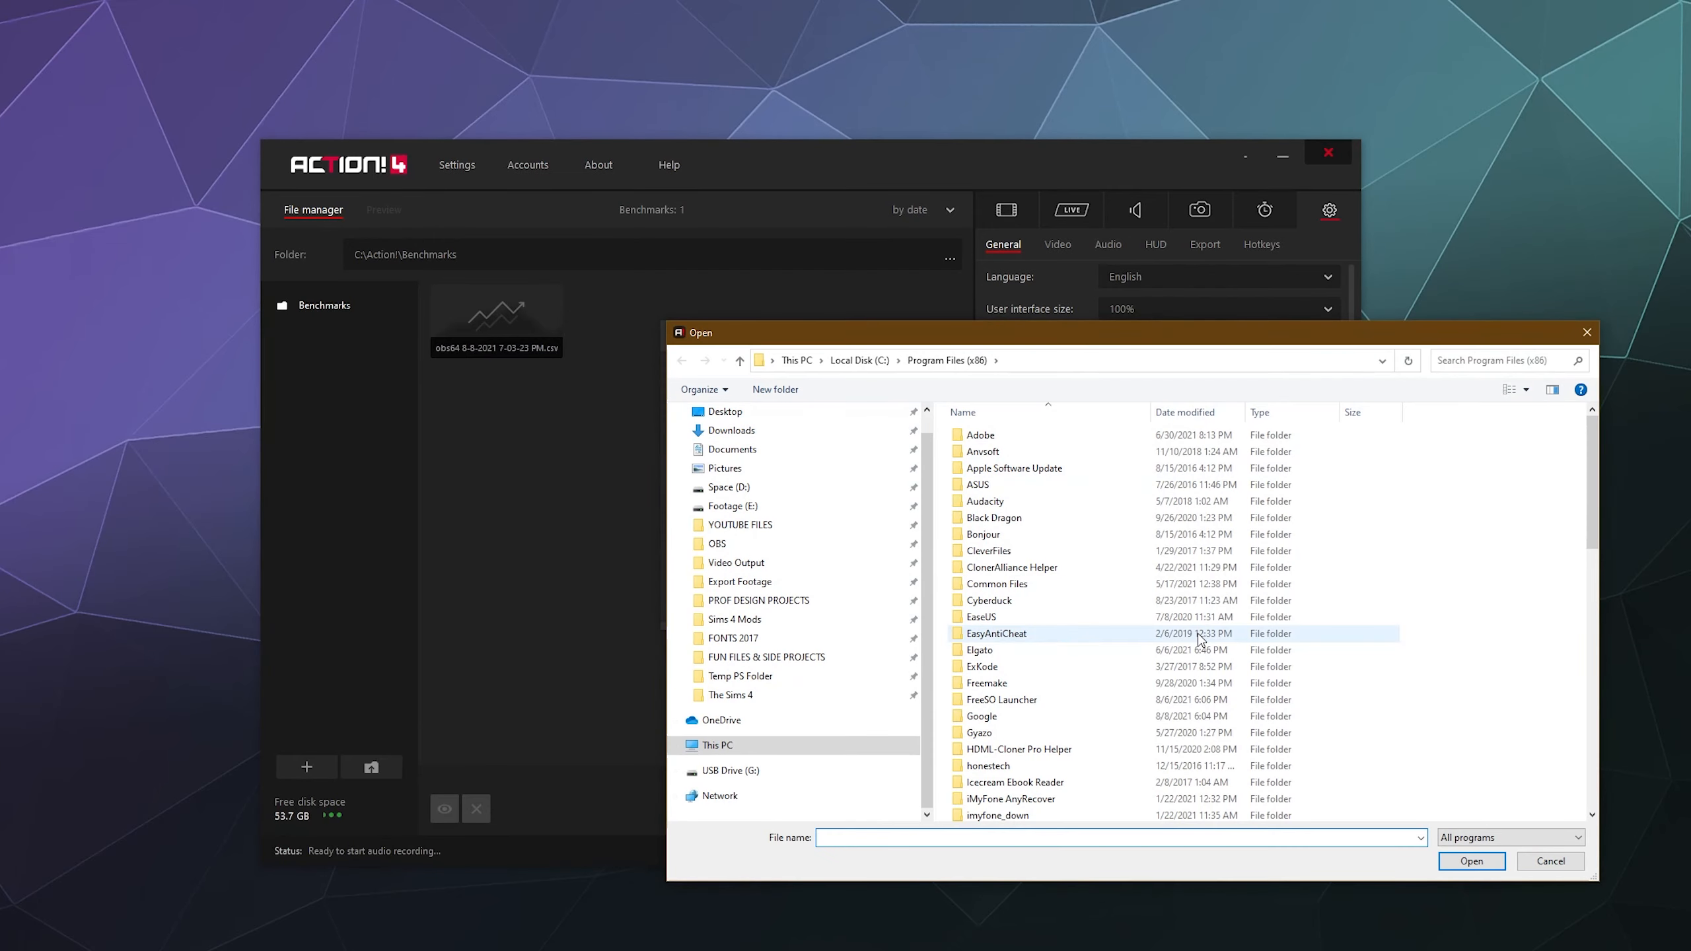
{"action": "left_click", "coordinate": [1543, 861]}
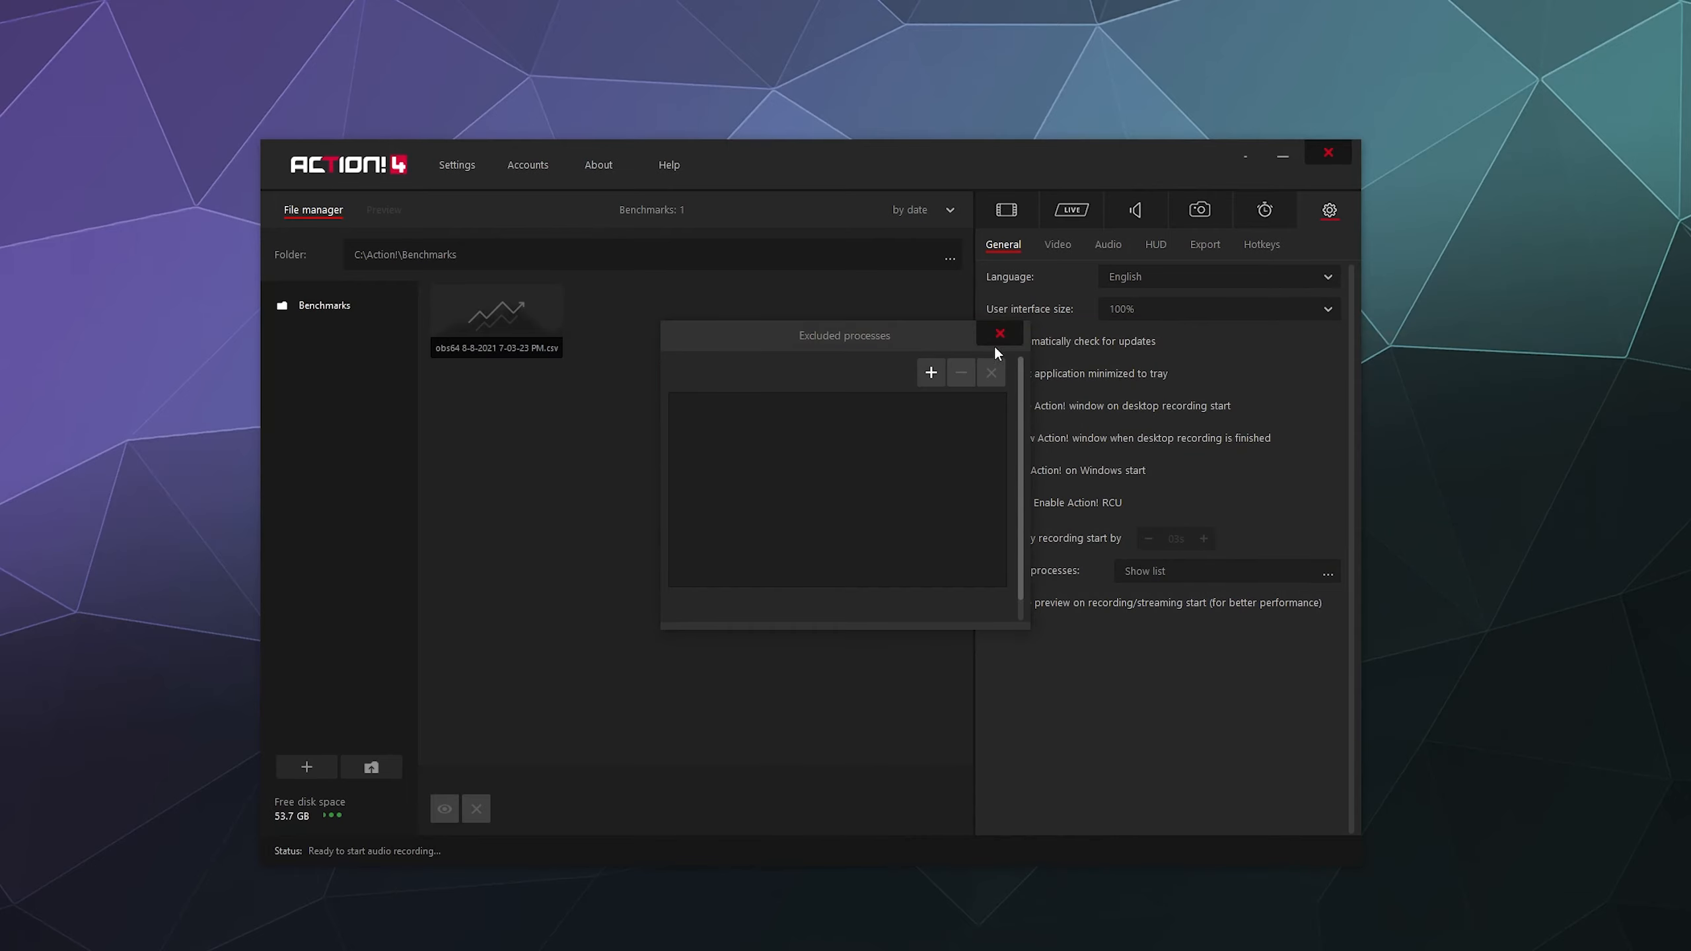
{"action": "left_click", "coordinate": [999, 334]}
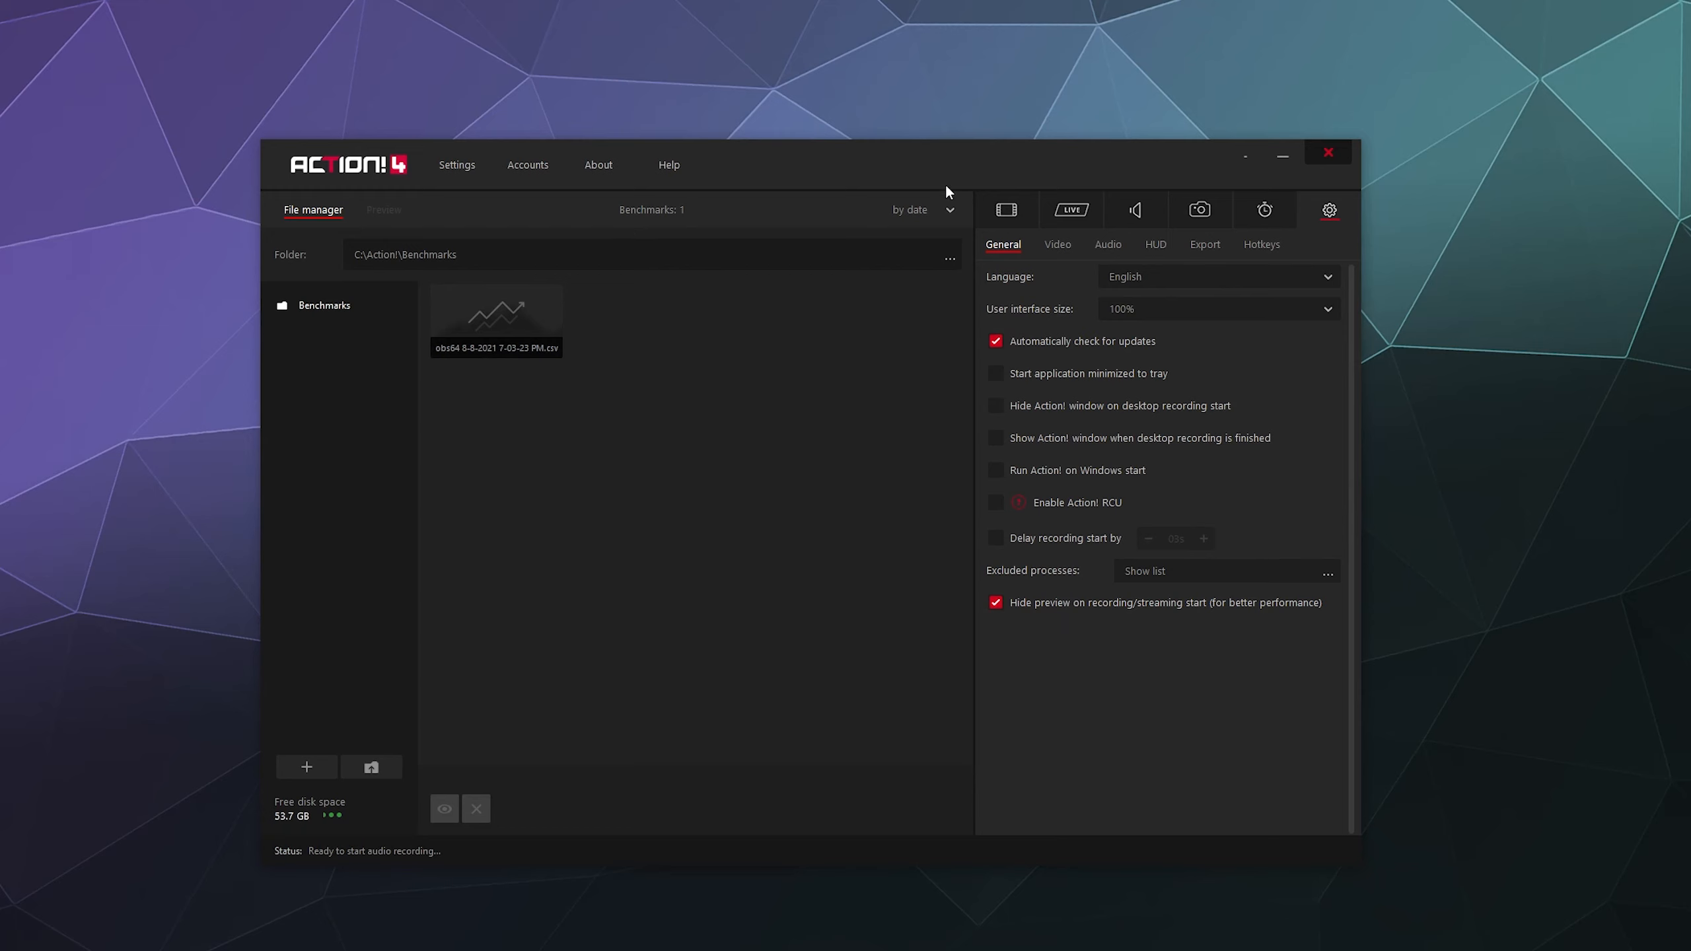
- Look at the video recording section, then open the Video category of the application settings
{"action": "left_click", "coordinate": [1006, 210]}
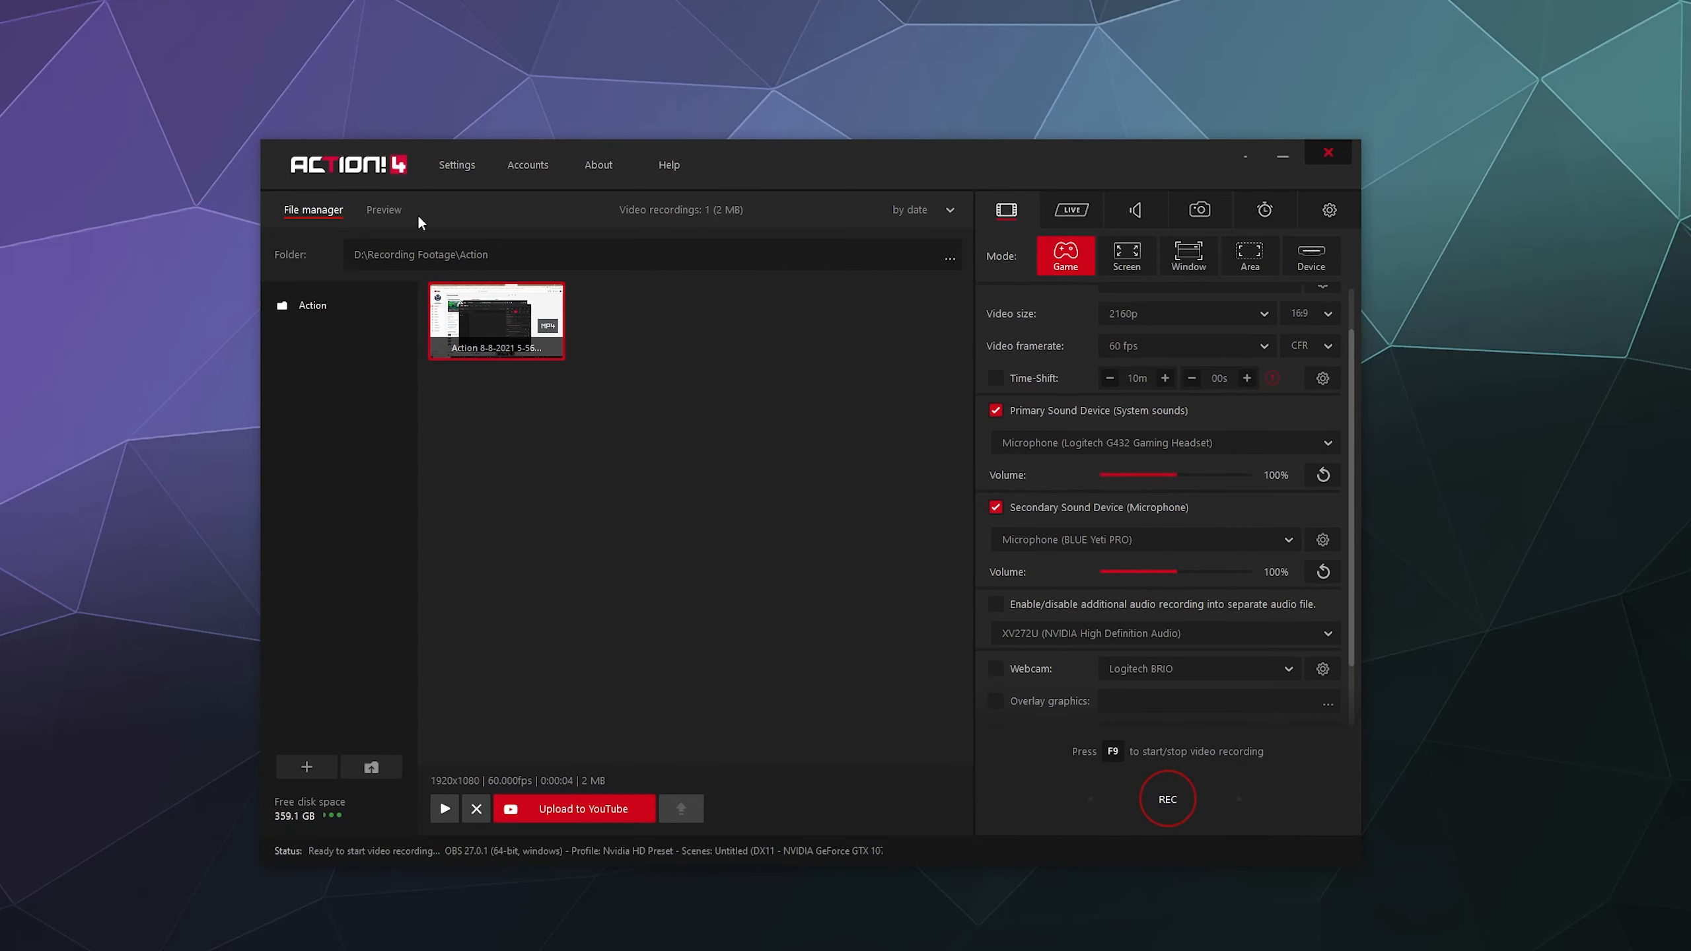
{"action": "left_click", "coordinate": [418, 214]}
{"action": "left_click", "coordinate": [1320, 226]}
{"action": "left_click", "coordinate": [1059, 246]}
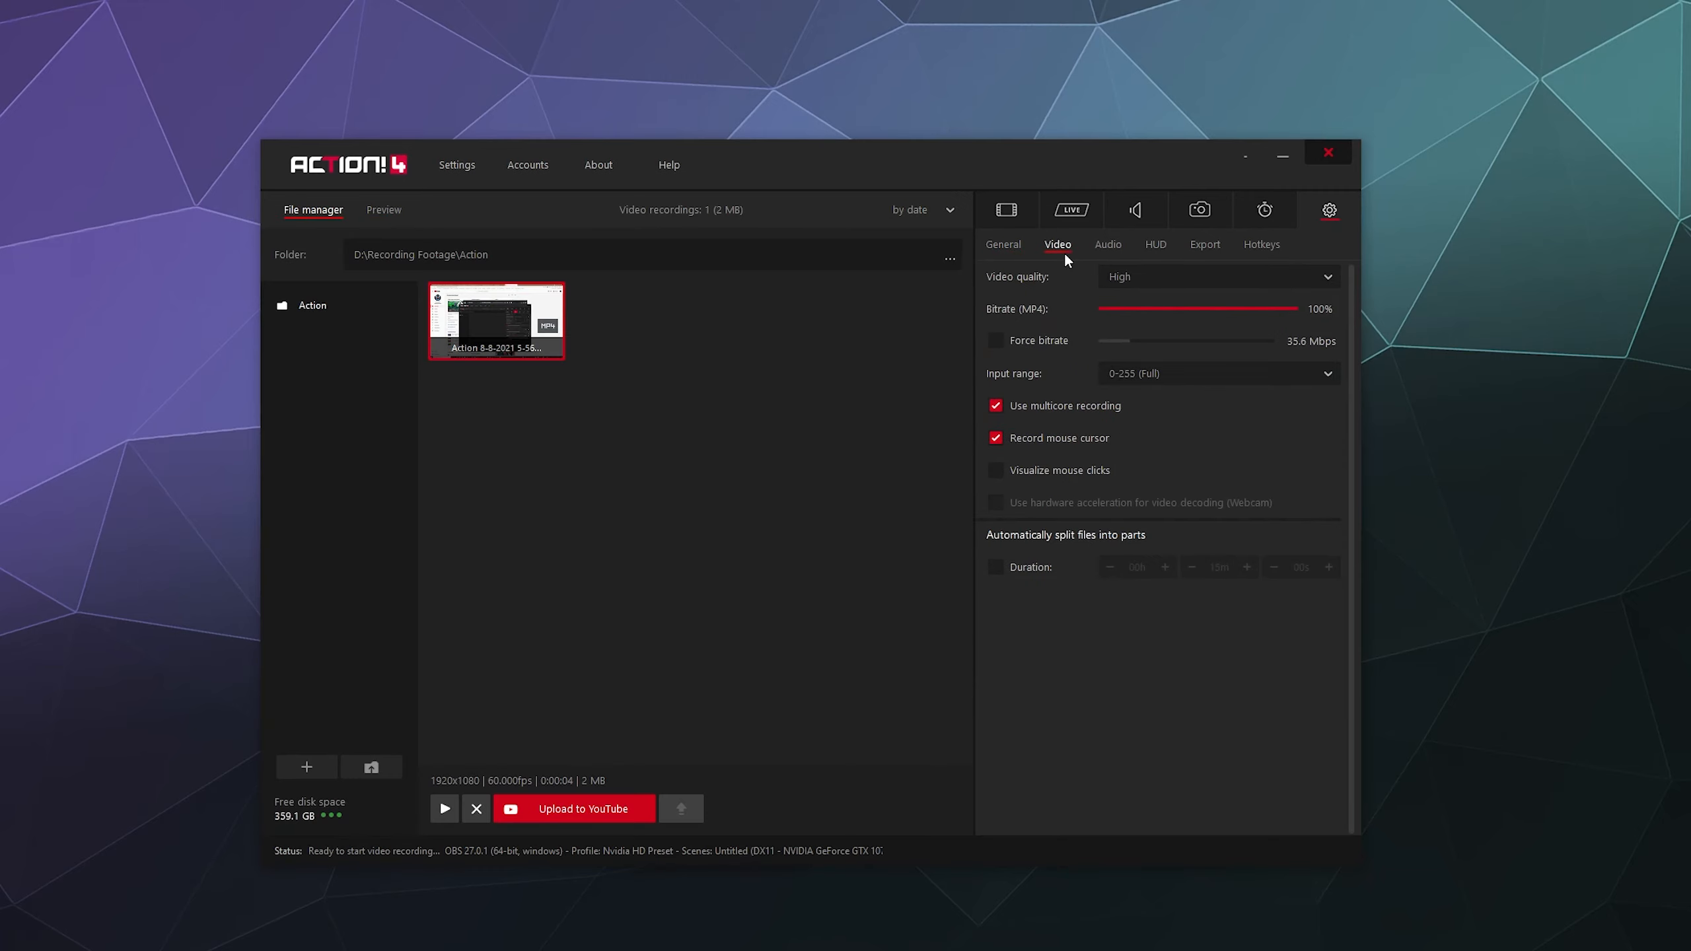
- Look through the video quality levels and set the video quality to Ultra
{"action": "left_click", "coordinate": [1163, 282]}
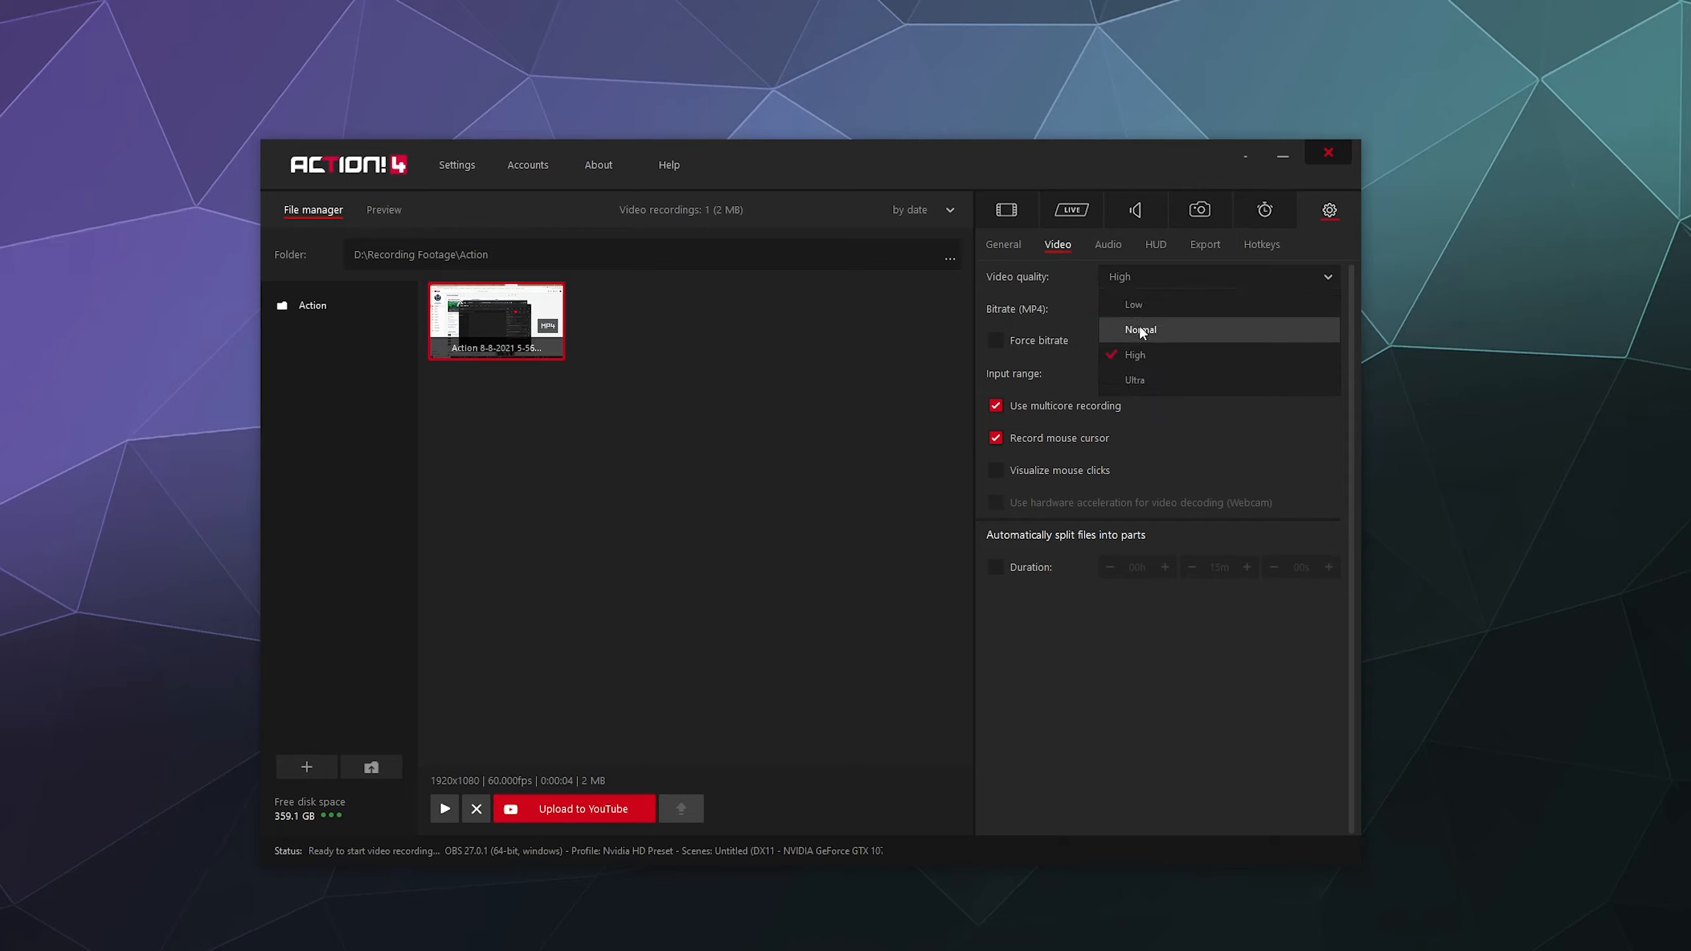
{"action": "left_click", "coordinate": [1230, 464]}
{"action": "left_click", "coordinate": [1202, 286]}
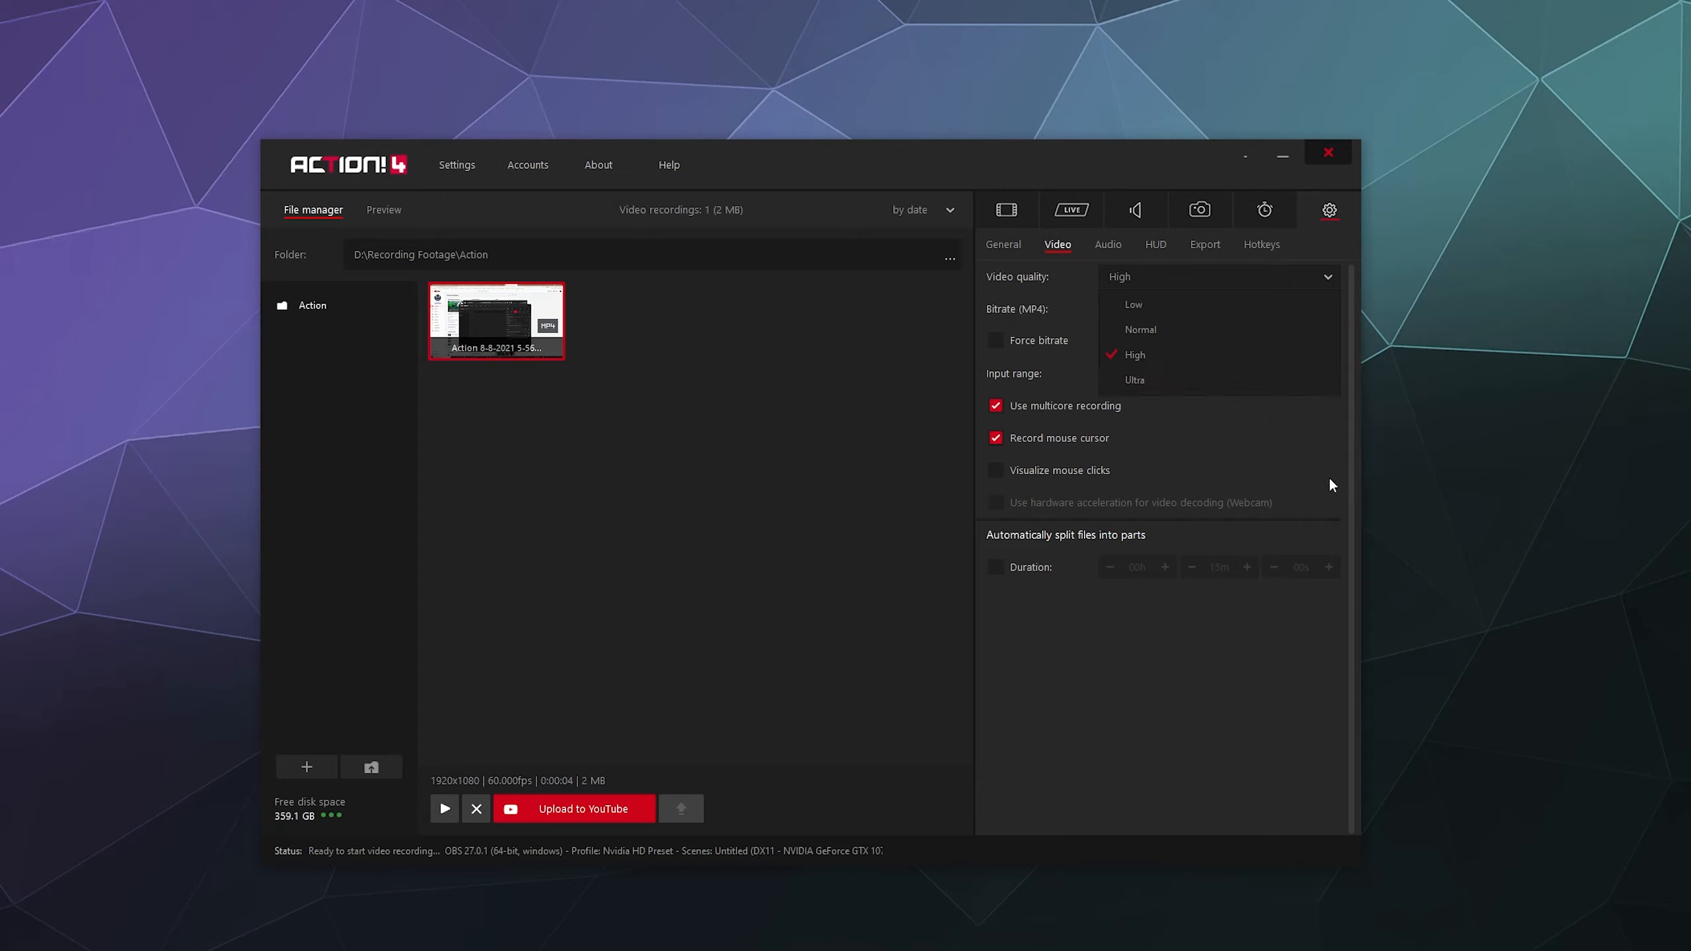
{"action": "left_click", "coordinate": [1225, 386]}
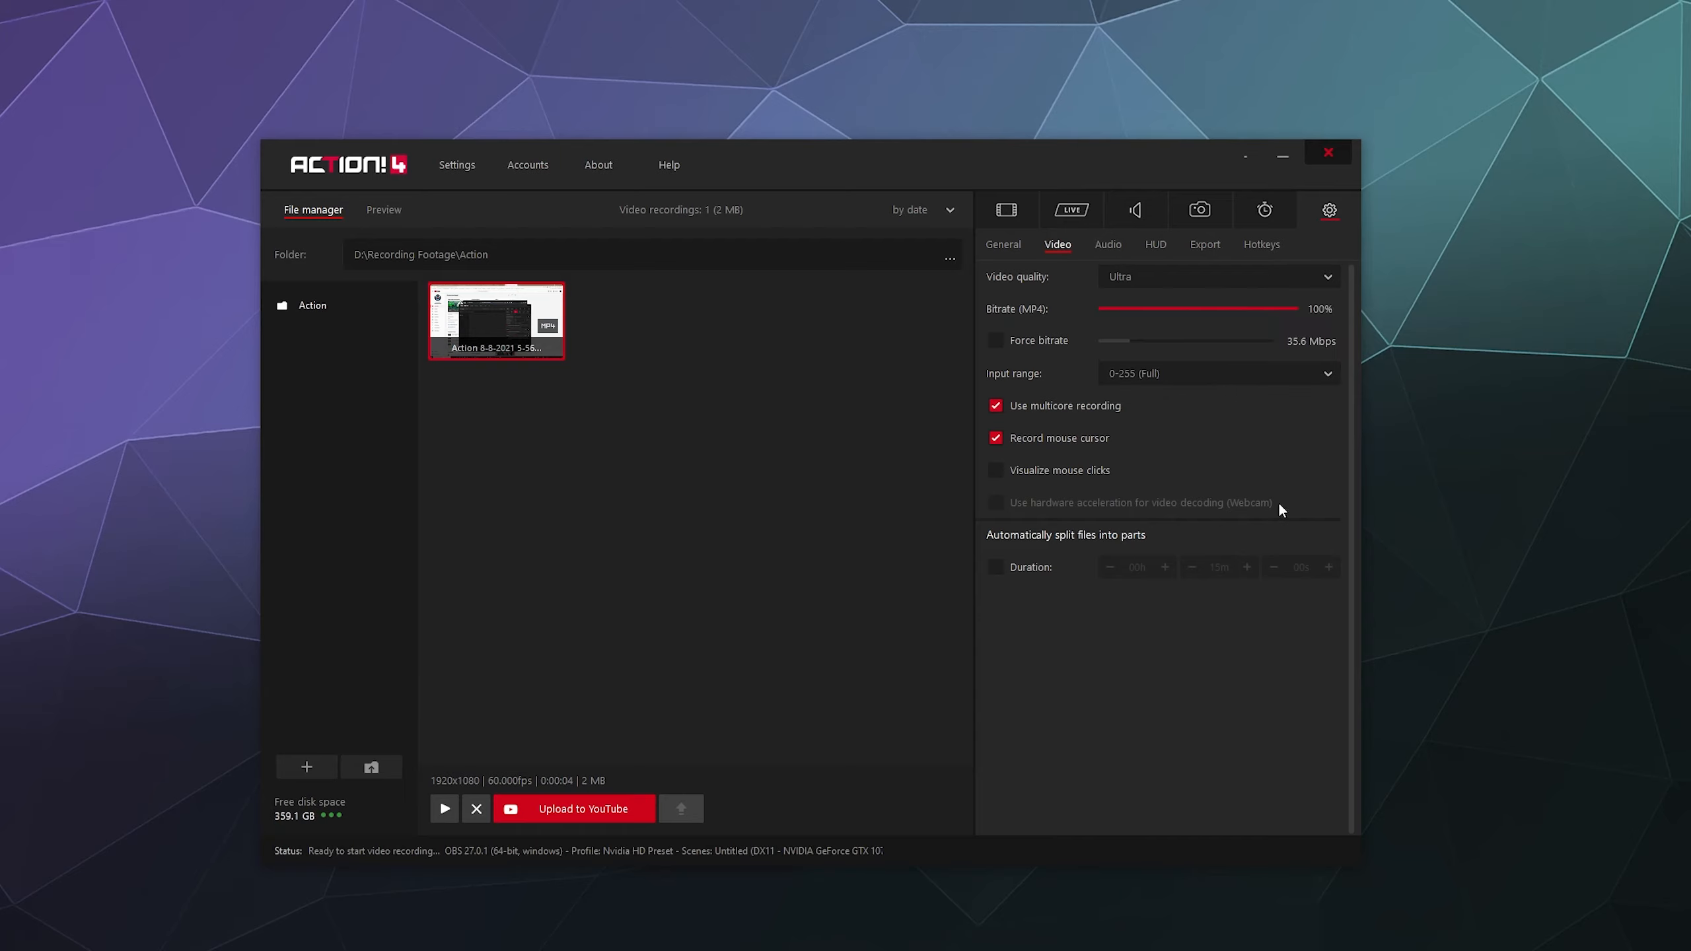
- Try forcing the video bitrate at 200 Mbps, then lower it to 60.8 Mbps and leave Force bitrate off
{"action": "left_click_drag", "start_coordinate": [1122, 342], "coordinate": [1299, 353]}
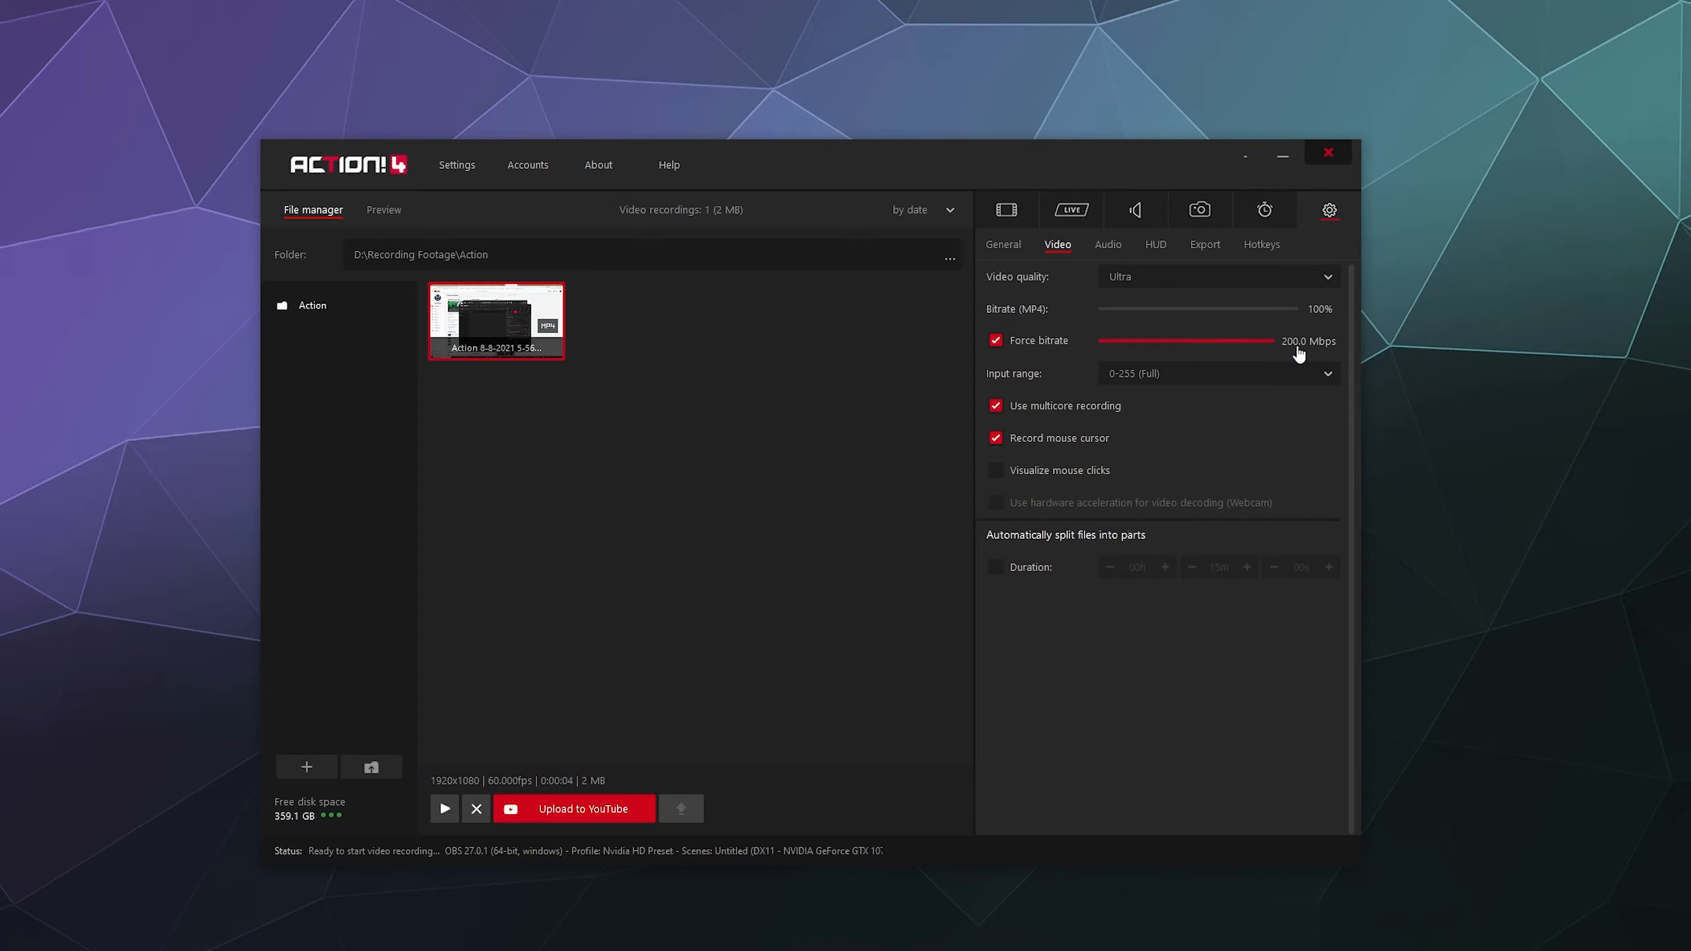
{"action": "left_click_drag", "start_coordinate": [1298, 352], "coordinate": [1107, 358]}
{"action": "left_click_drag", "start_coordinate": [1107, 352], "coordinate": [1154, 371]}
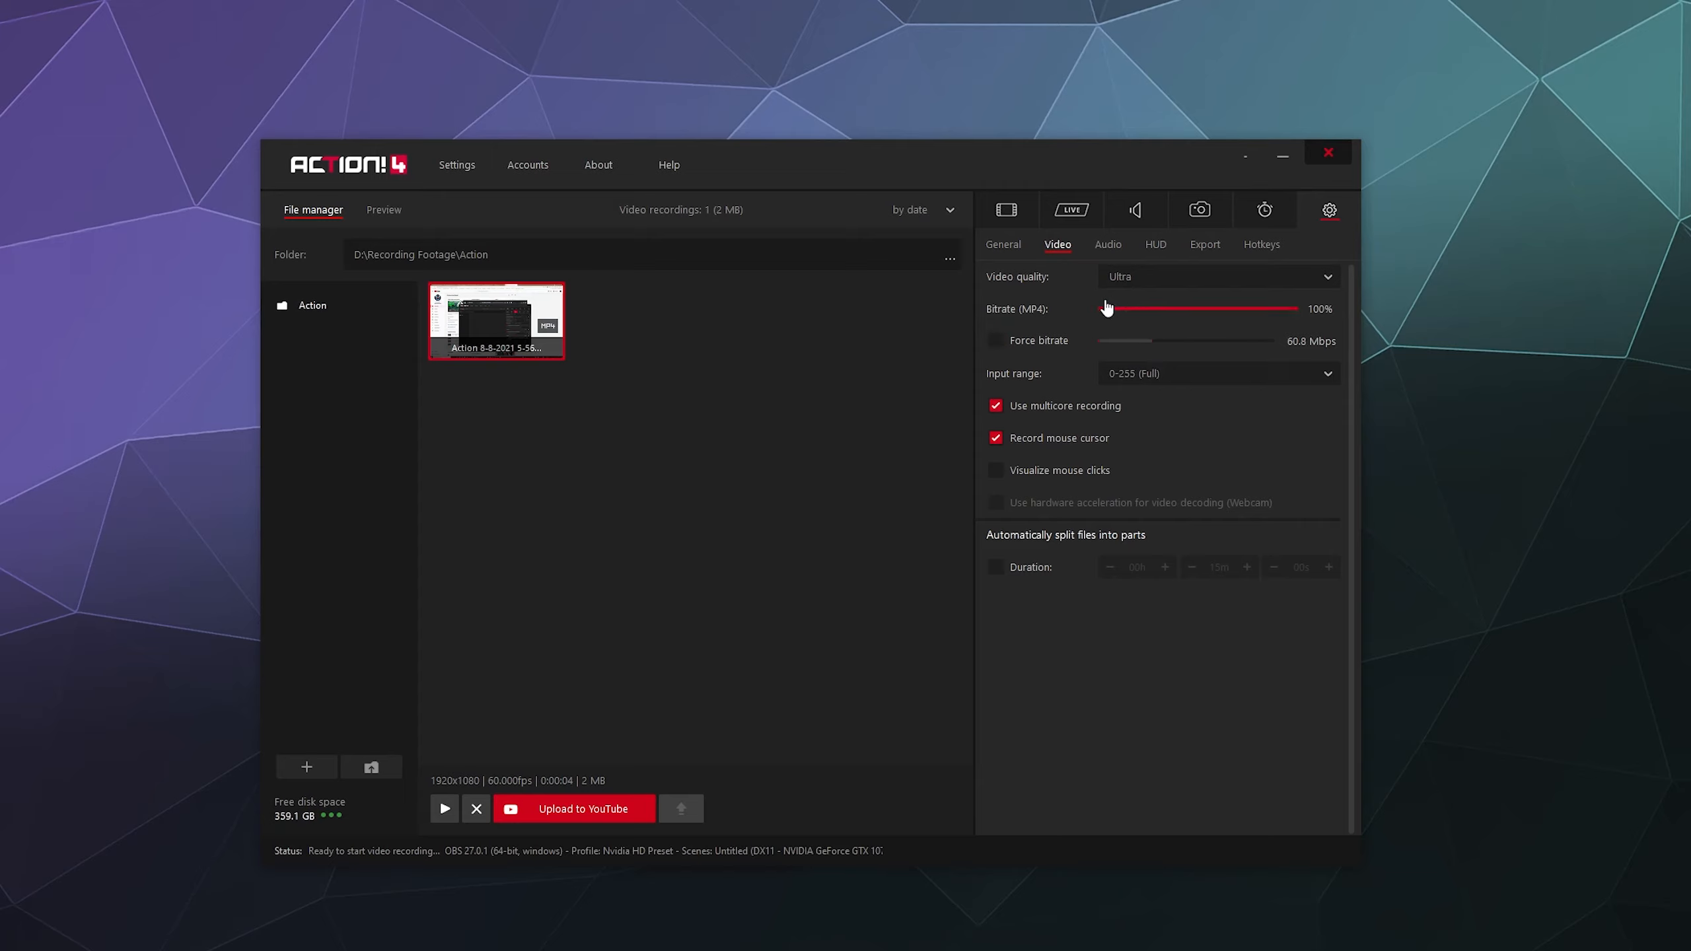
- Set the video quality to High and try the MP4 bitrate slider, leaving it at 100%
{"action": "left_click", "coordinate": [1139, 284]}
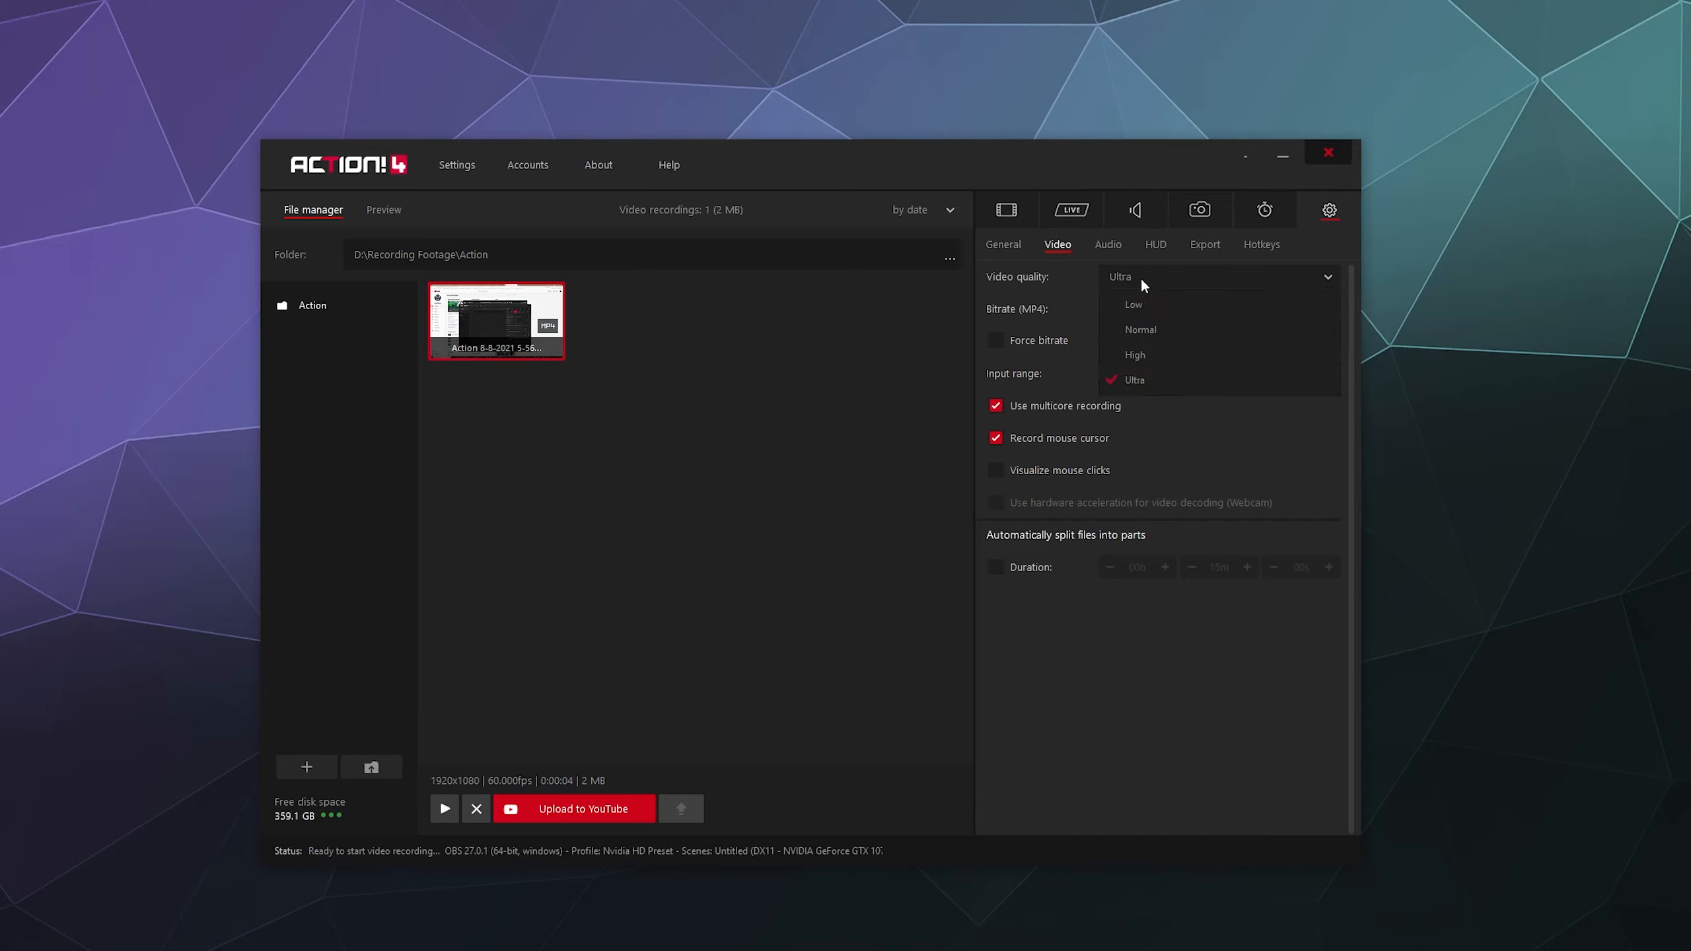
{"action": "left_click", "coordinate": [1118, 347]}
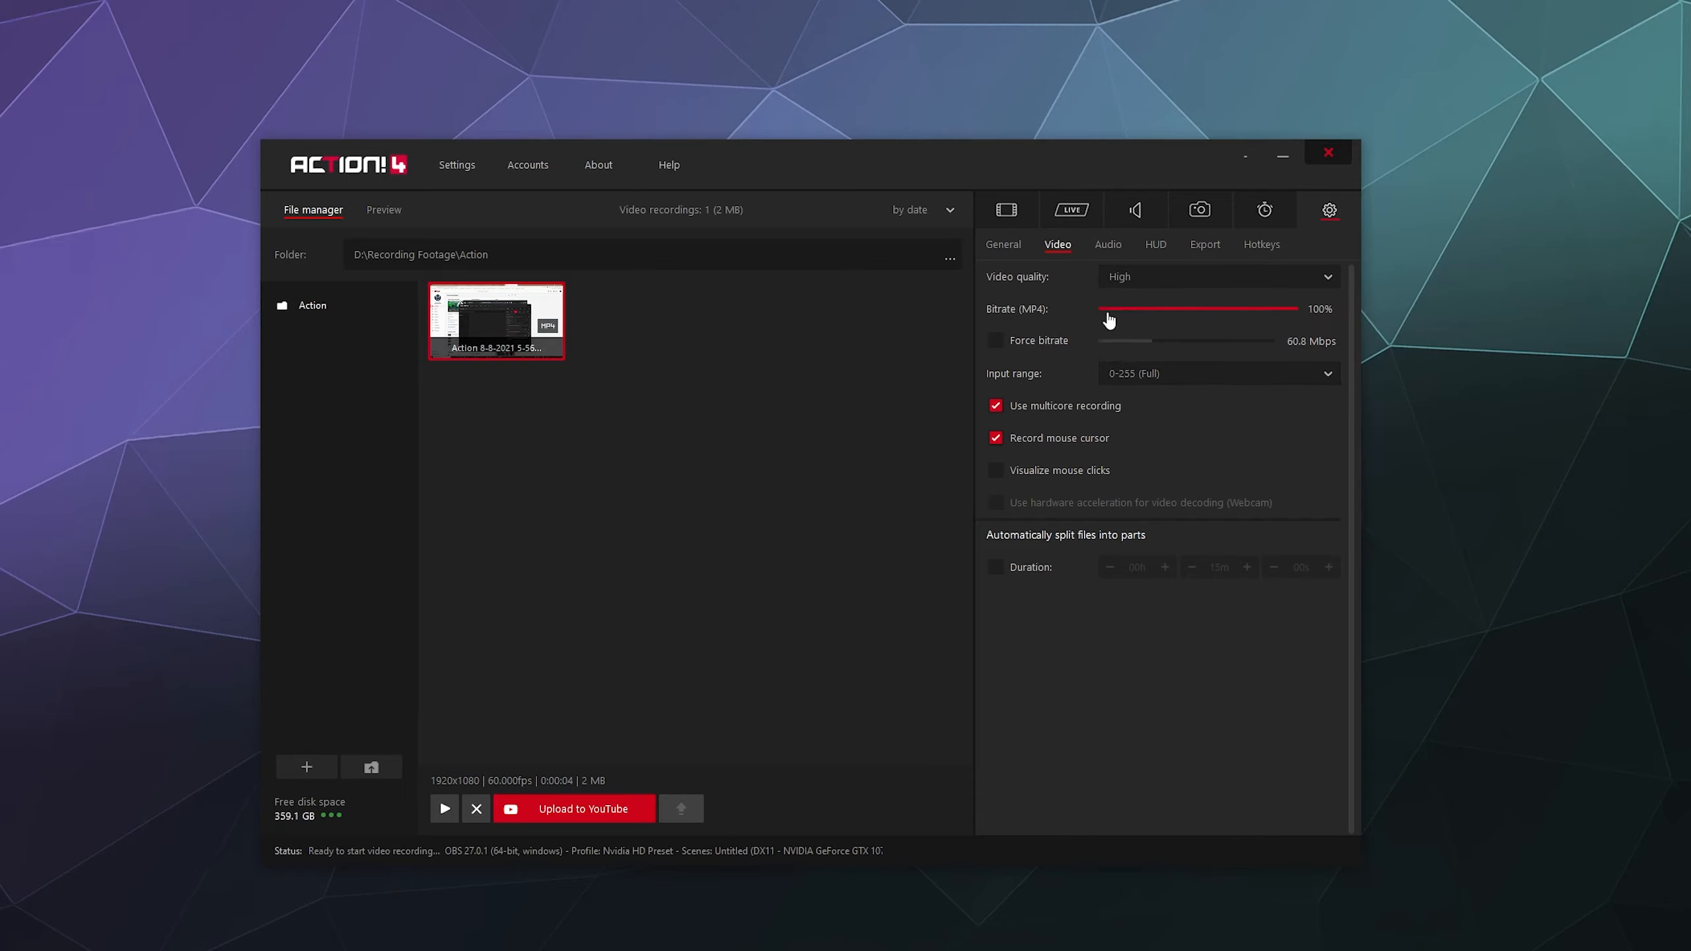
{"action": "left_click_drag", "start_coordinate": [1117, 323], "coordinate": [1313, 333]}
{"action": "left_click_drag", "start_coordinate": [1259, 327], "coordinate": [1328, 317]}
- Check the input range choices, keeping 0-255 (Full), and toggle mouse cursor recording off and on again
{"action": "left_click", "coordinate": [1131, 373]}
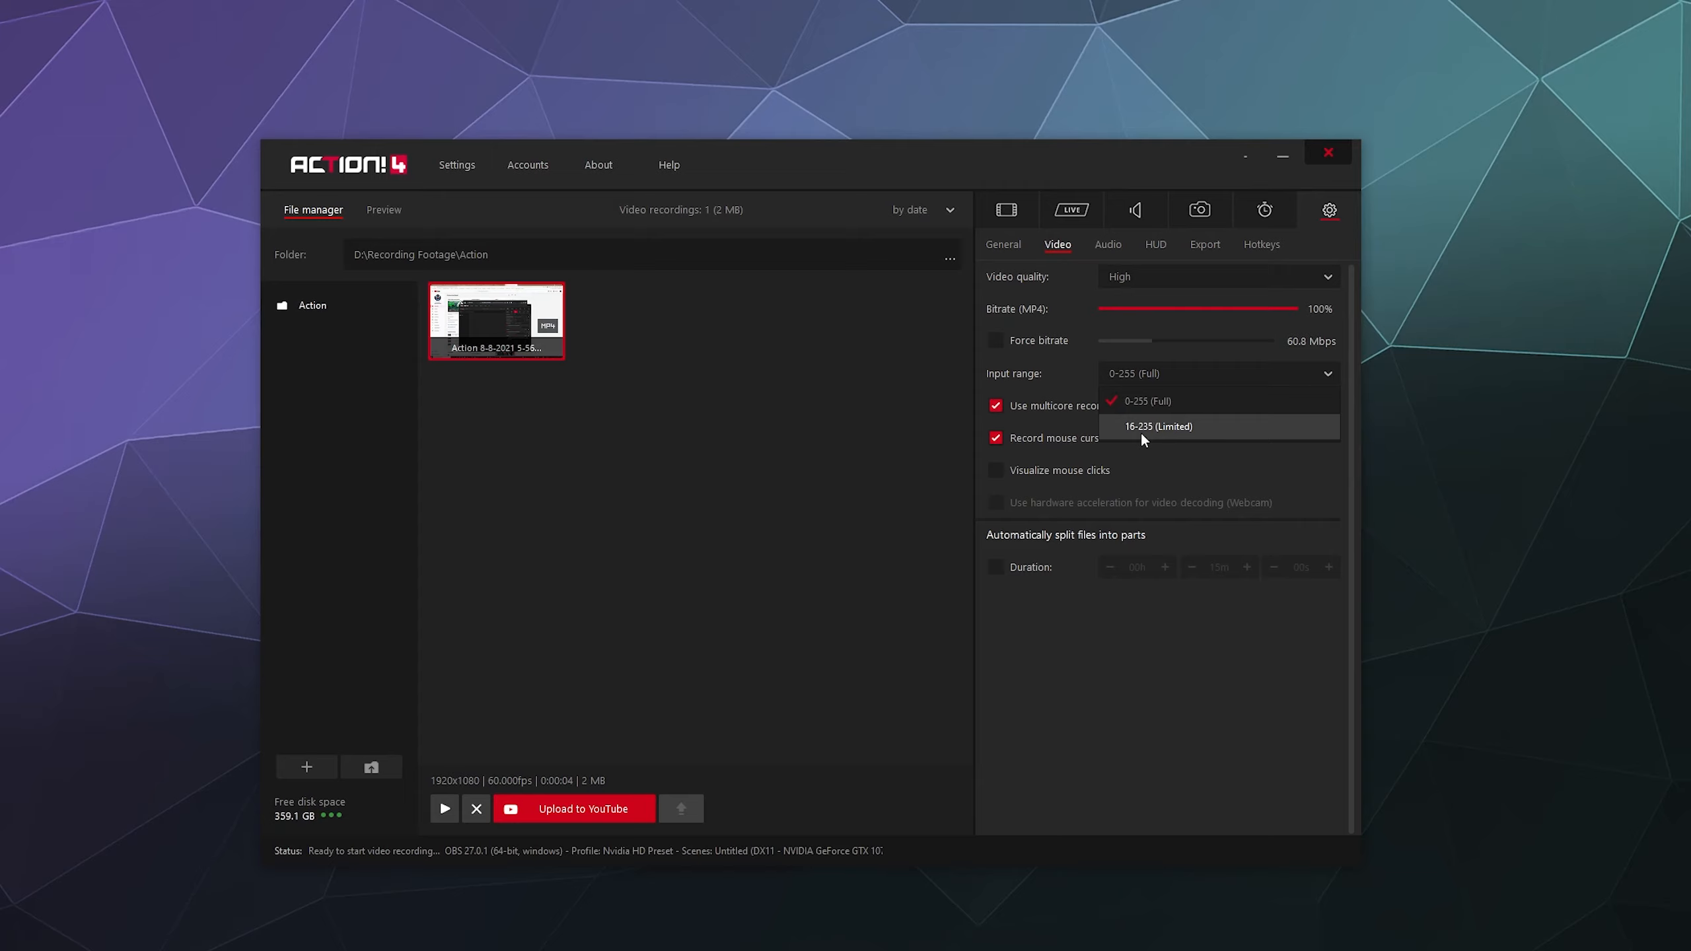
{"action": "left_click", "coordinate": [1069, 363]}
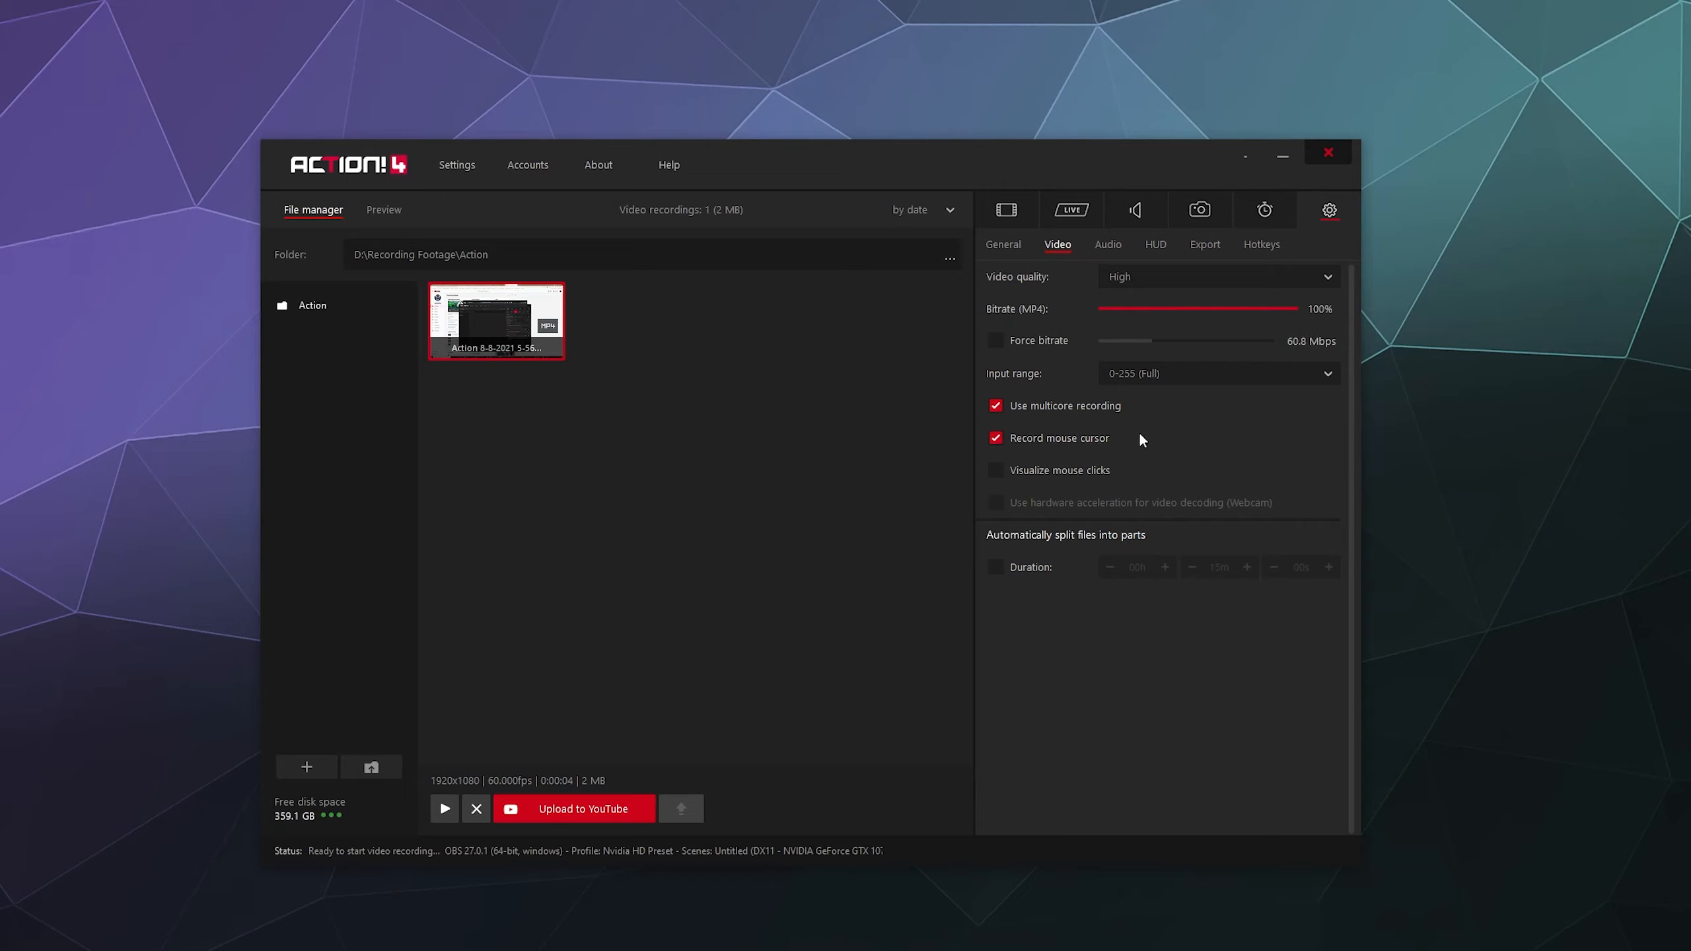
{"action": "left_click", "coordinate": [1086, 442]}
{"action": "left_click", "coordinate": [1090, 439]}
- Try mouse click visualization and automatic file splitting by duration, leaving both options off
{"action": "left_click", "coordinate": [1067, 467]}
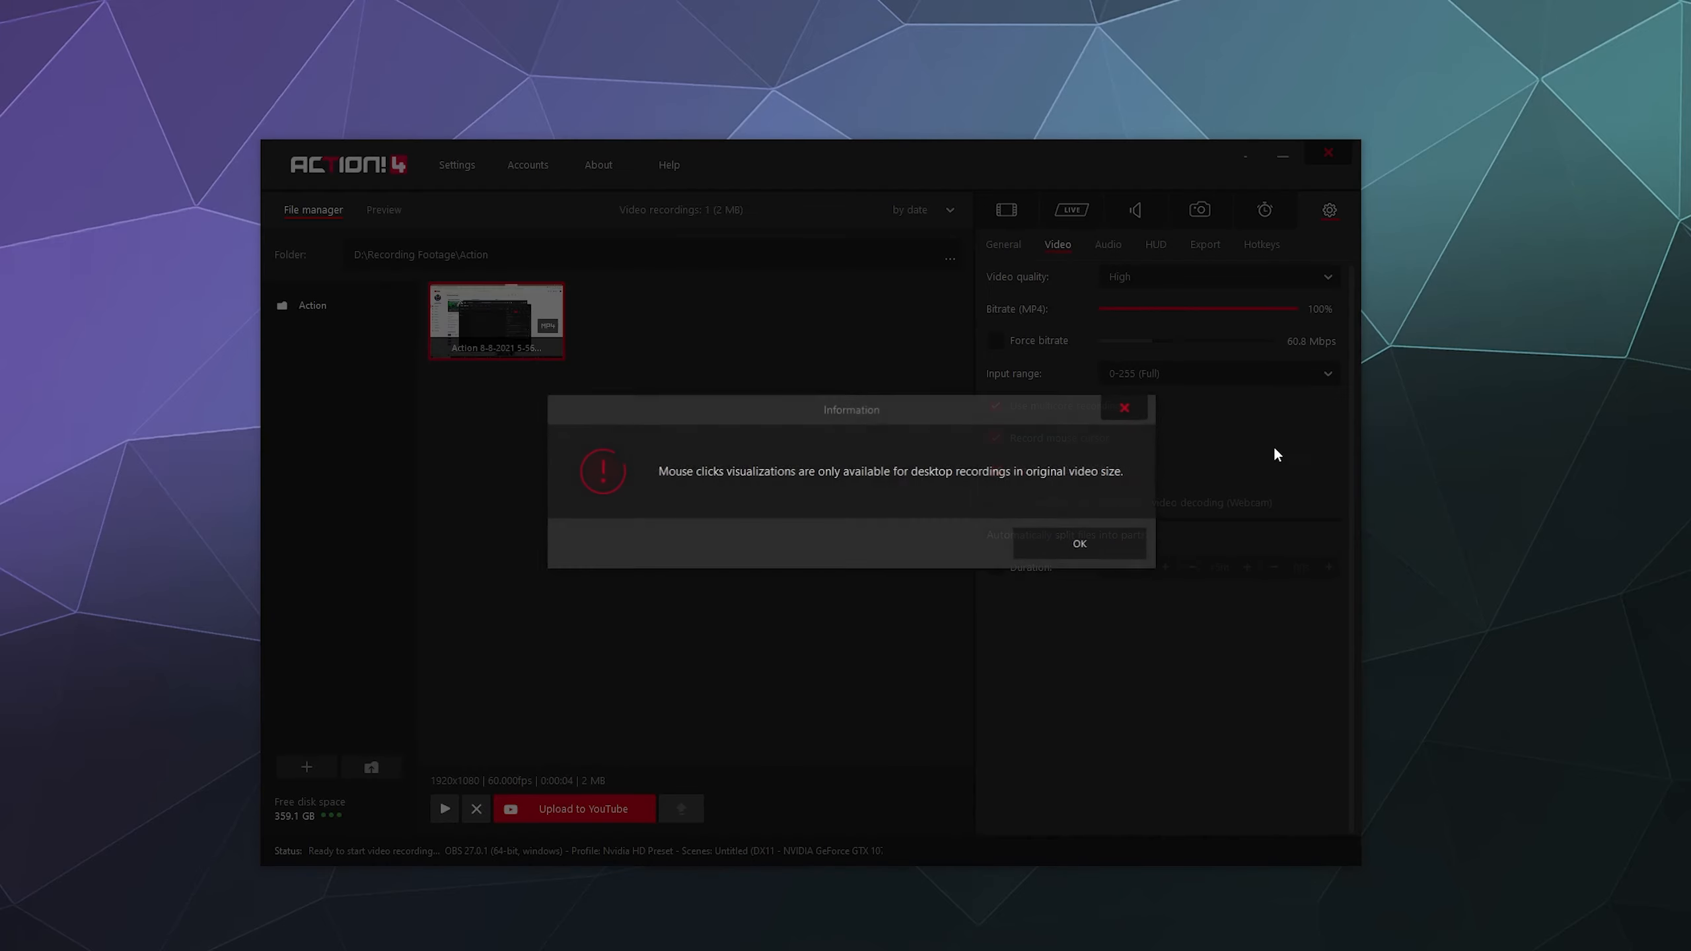
{"action": "left_click", "coordinate": [1113, 543]}
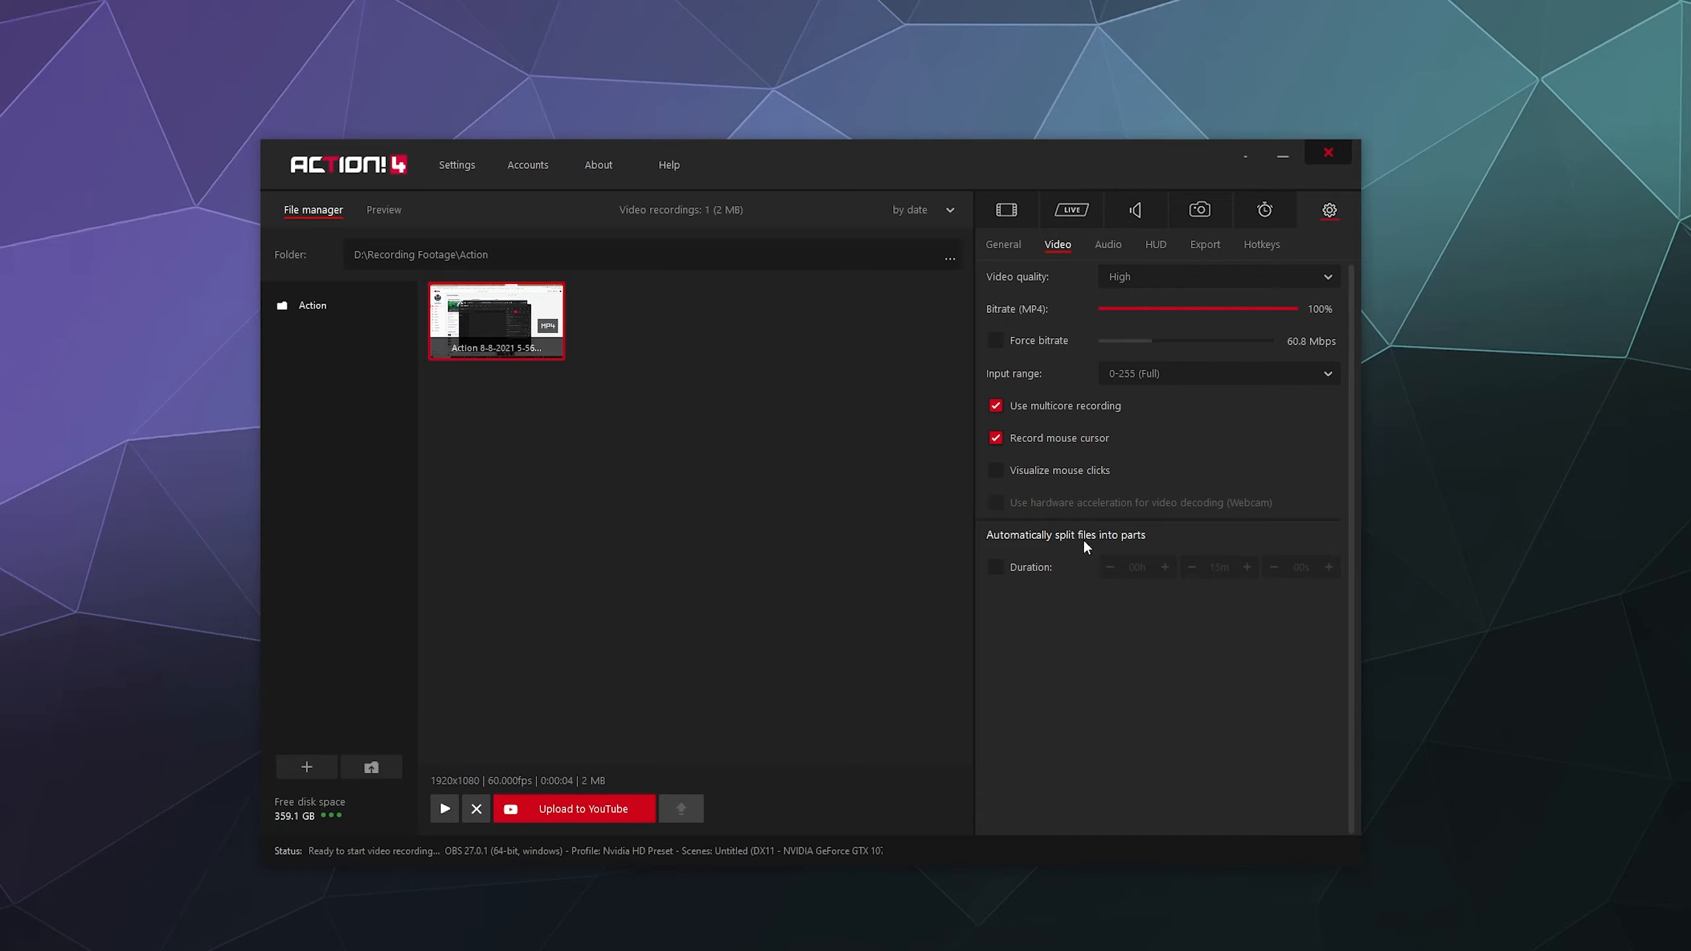
{"action": "left_click", "coordinate": [1031, 568]}
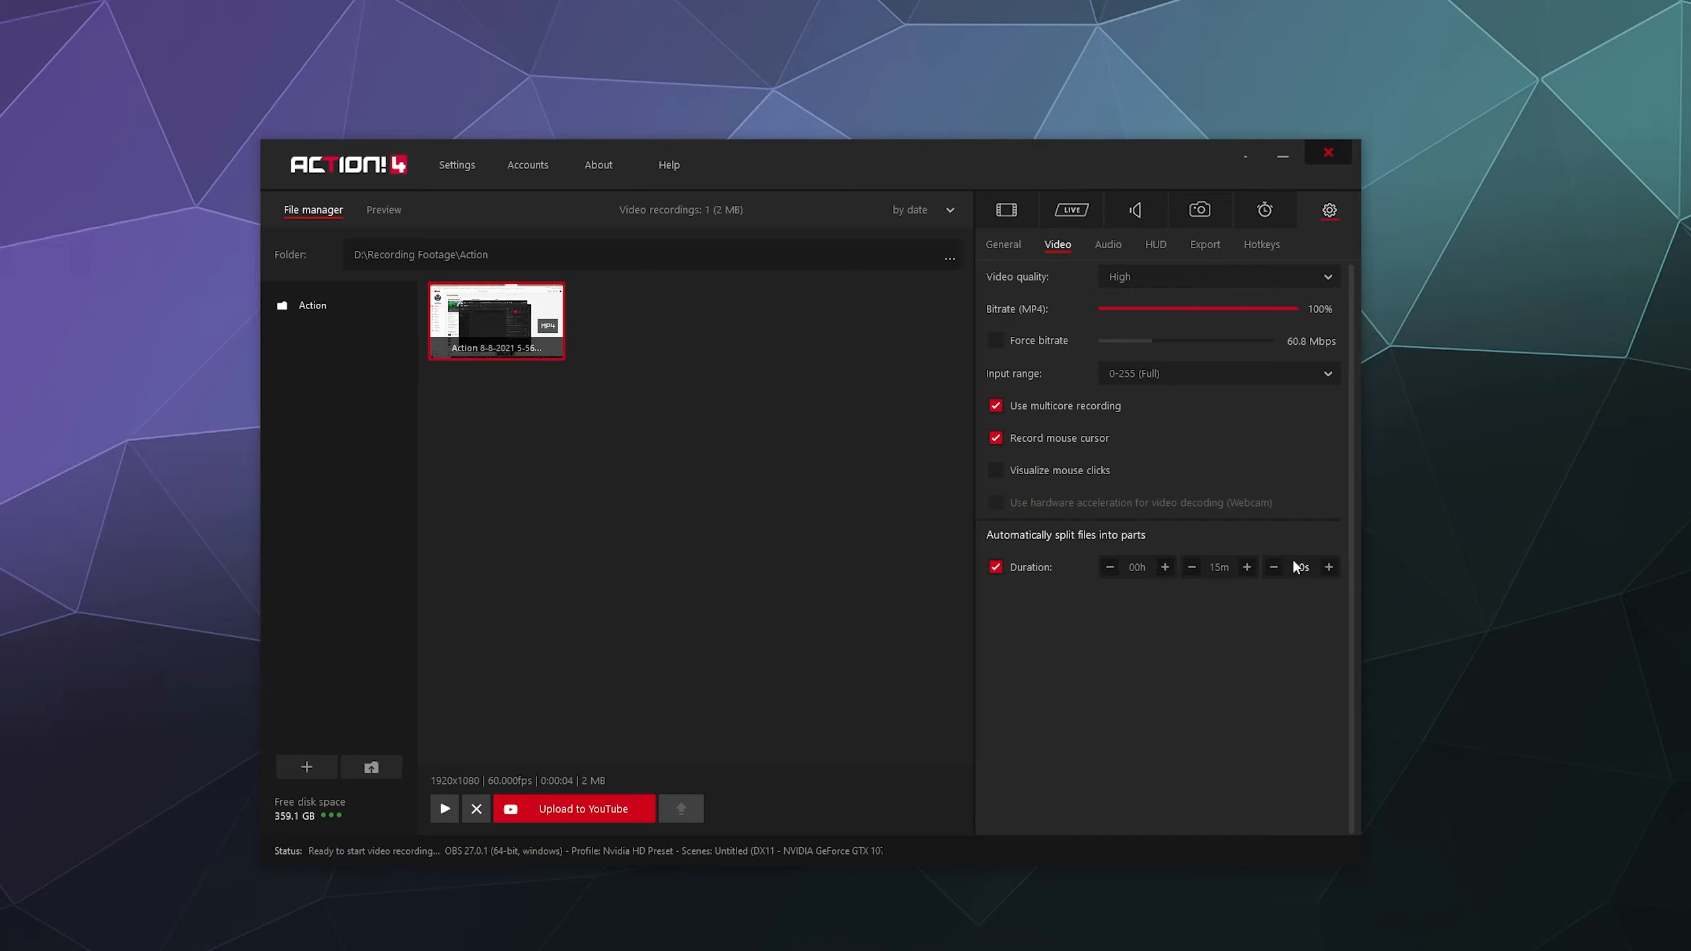
{"action": "left_click", "coordinate": [1033, 567]}
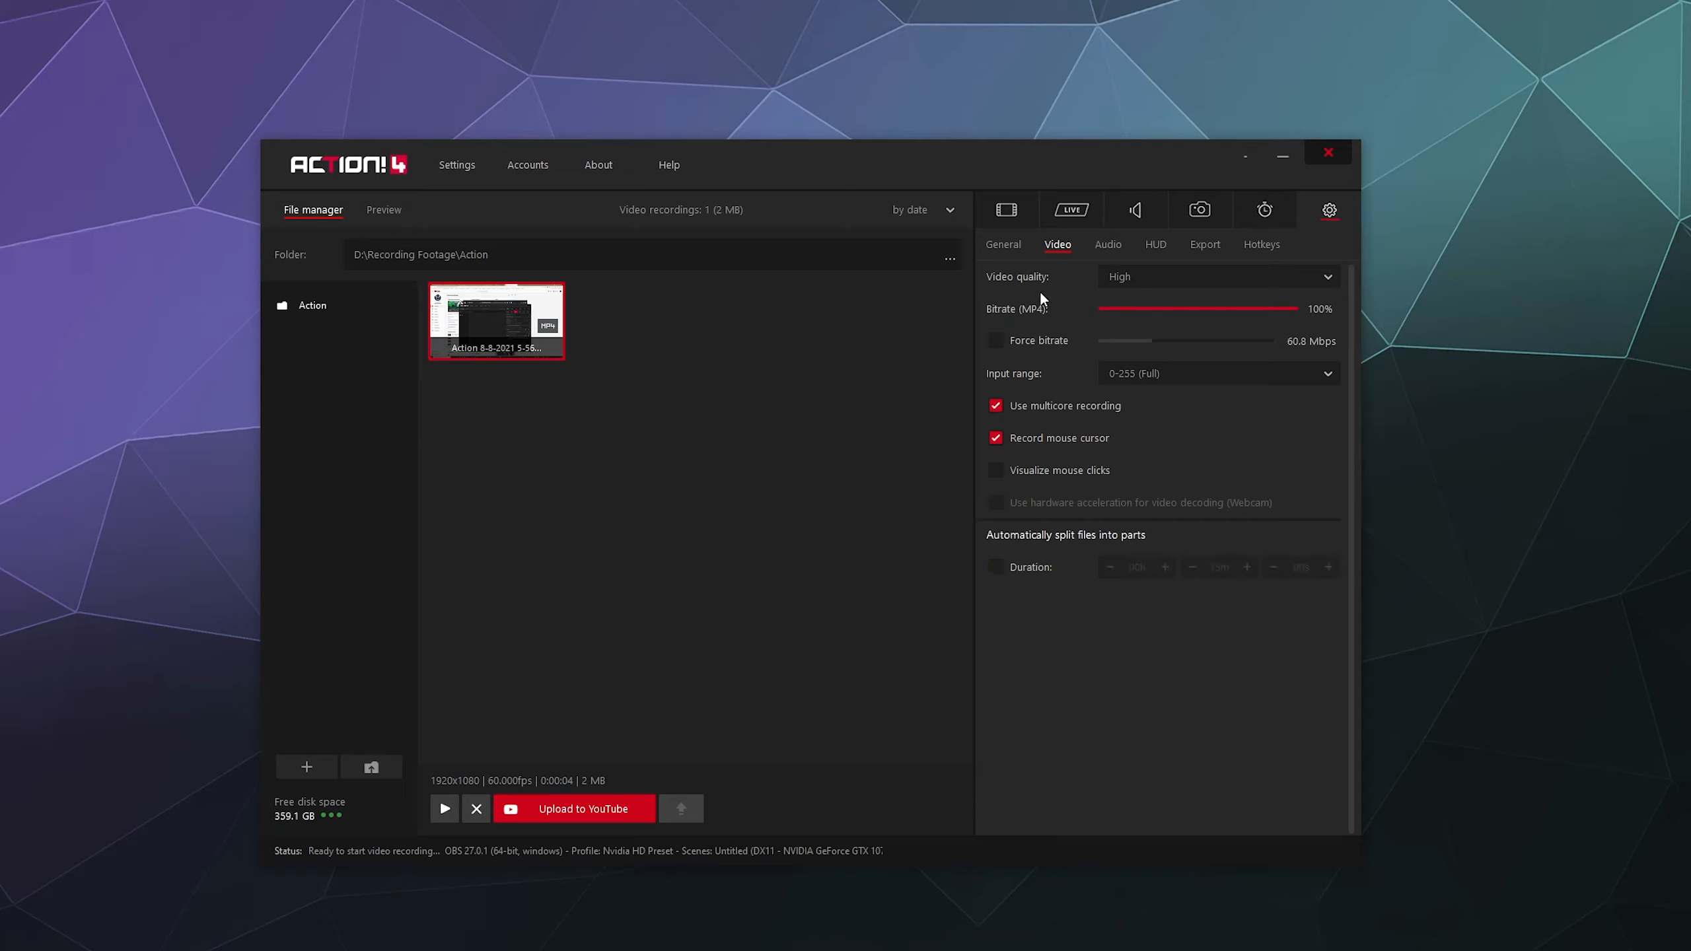
- Open the Audio settings and look through the AAC bitrate choices, keeping 512 kbps
{"action": "left_click", "coordinate": [1108, 246]}
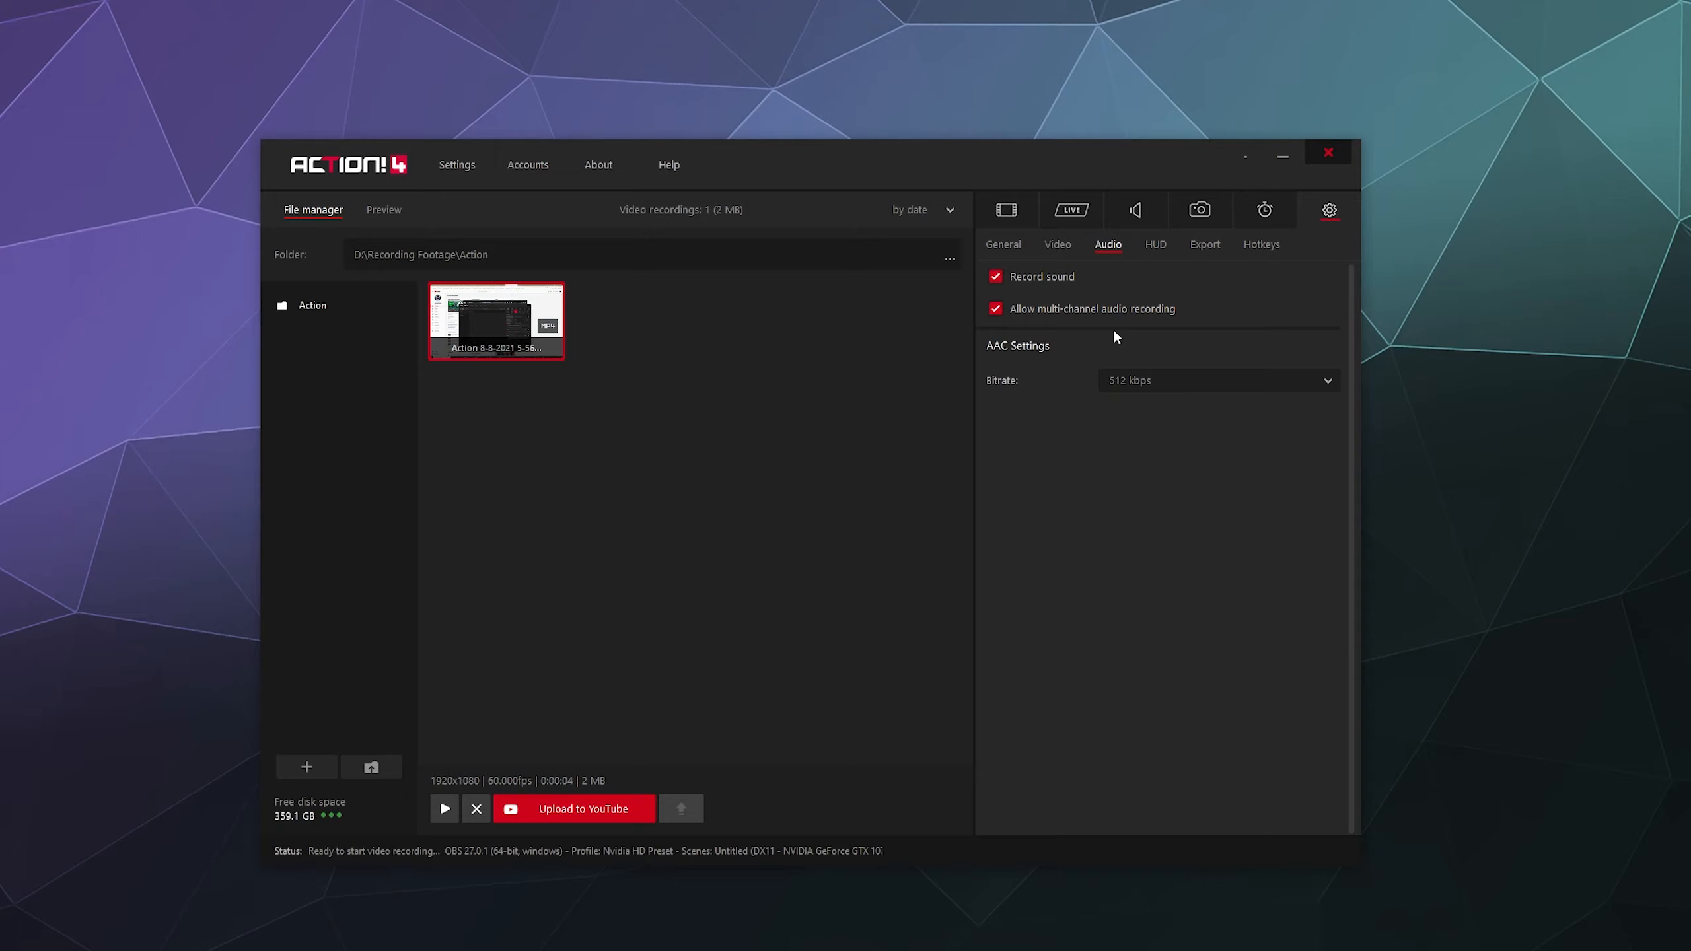
{"action": "left_click", "coordinate": [1150, 380]}
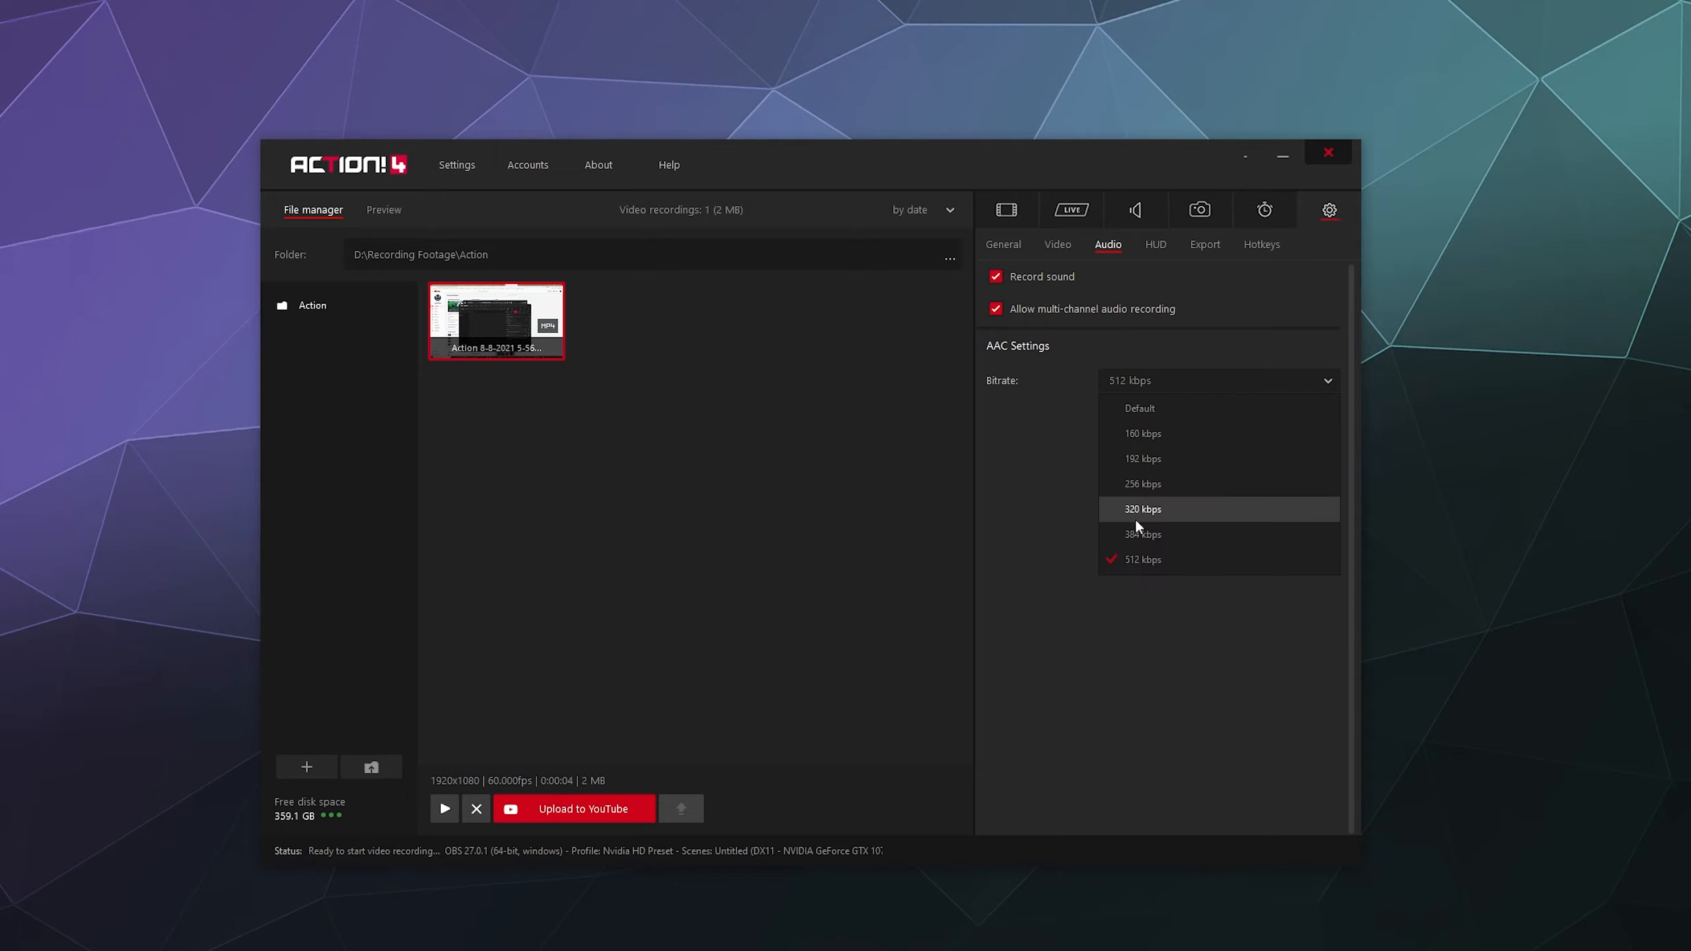
{"action": "left_click", "coordinate": [1102, 533]}
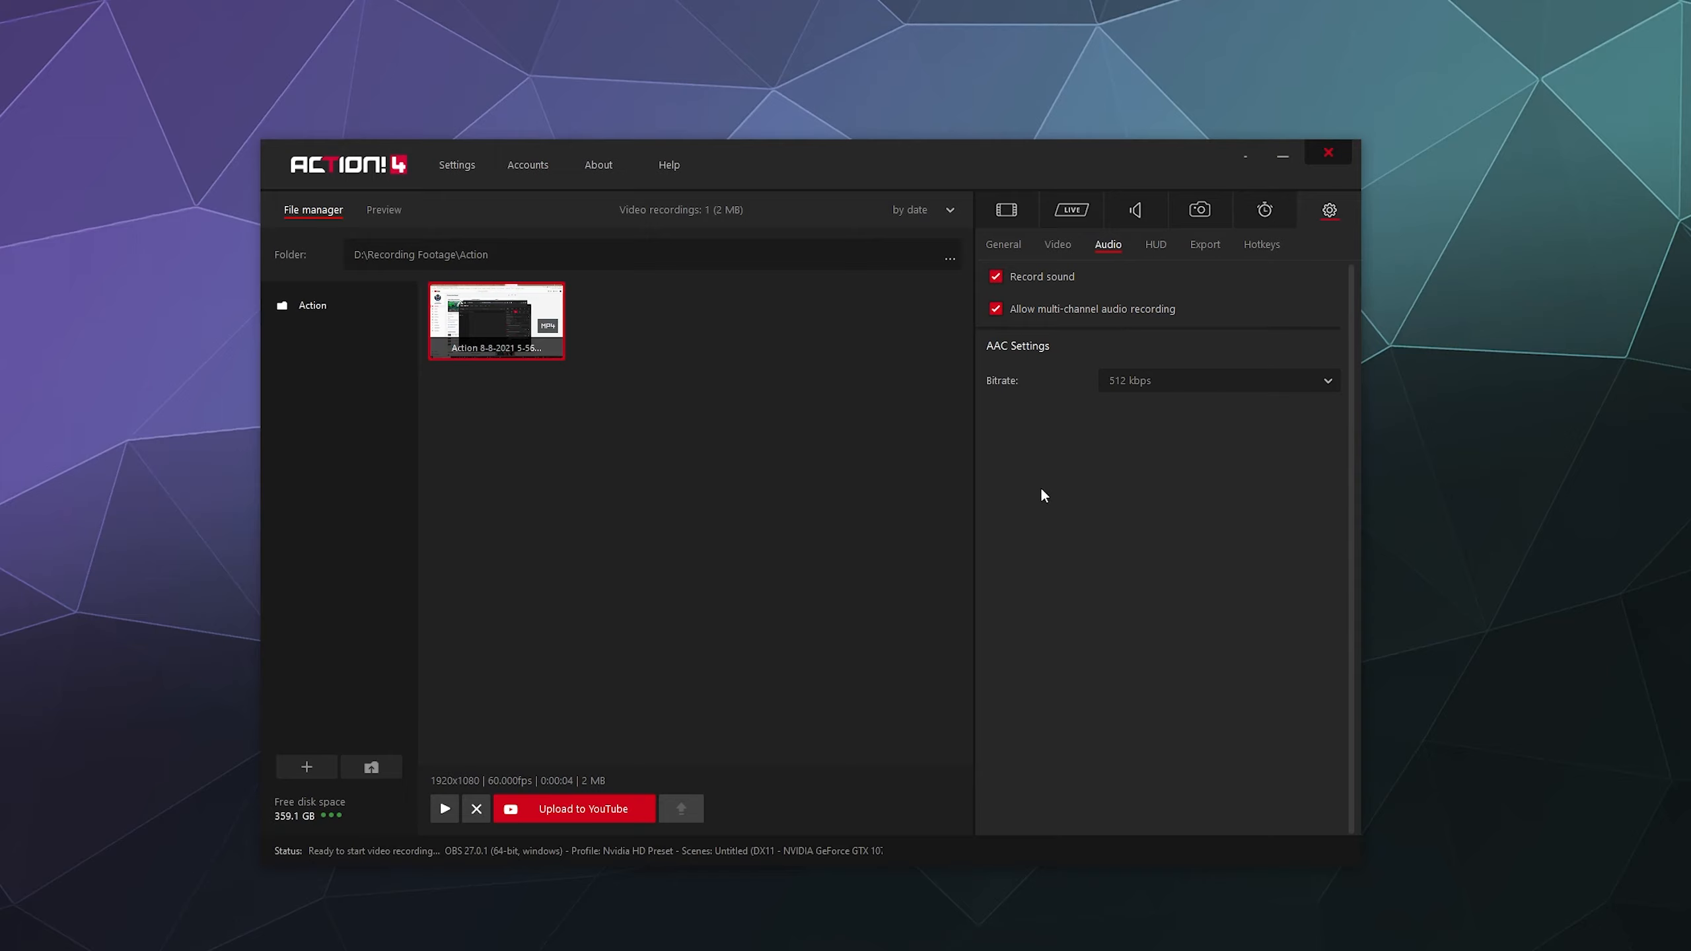
{"action": "left_click", "coordinate": [1186, 382]}
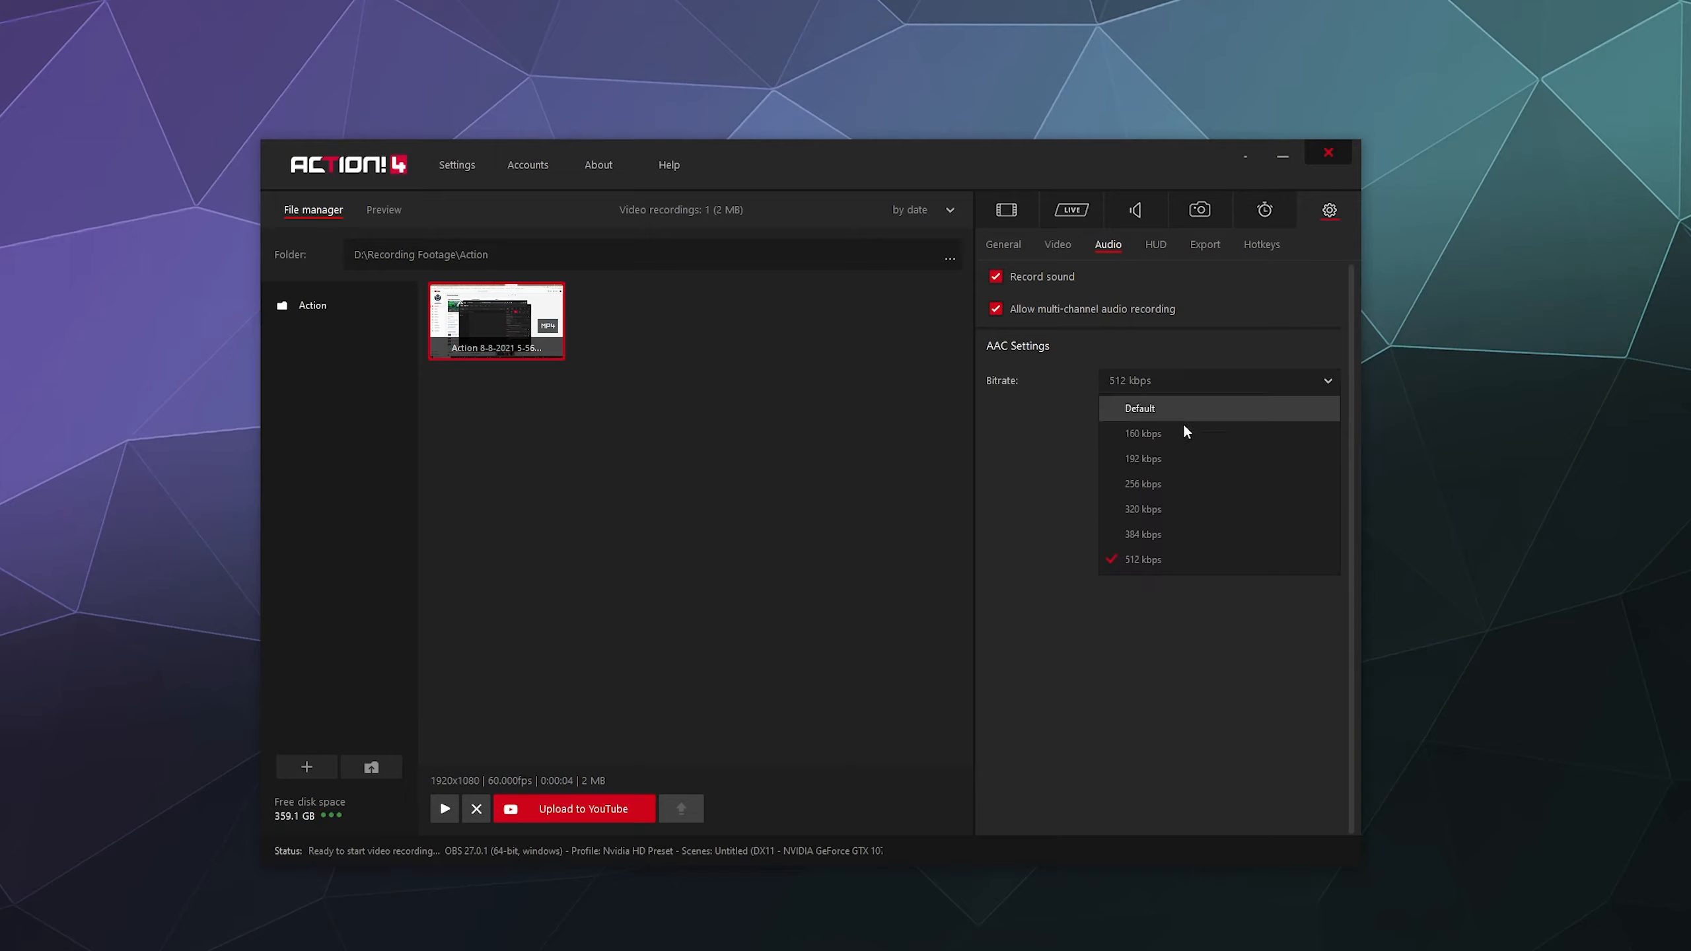
{"action": "left_click", "coordinate": [1155, 548]}
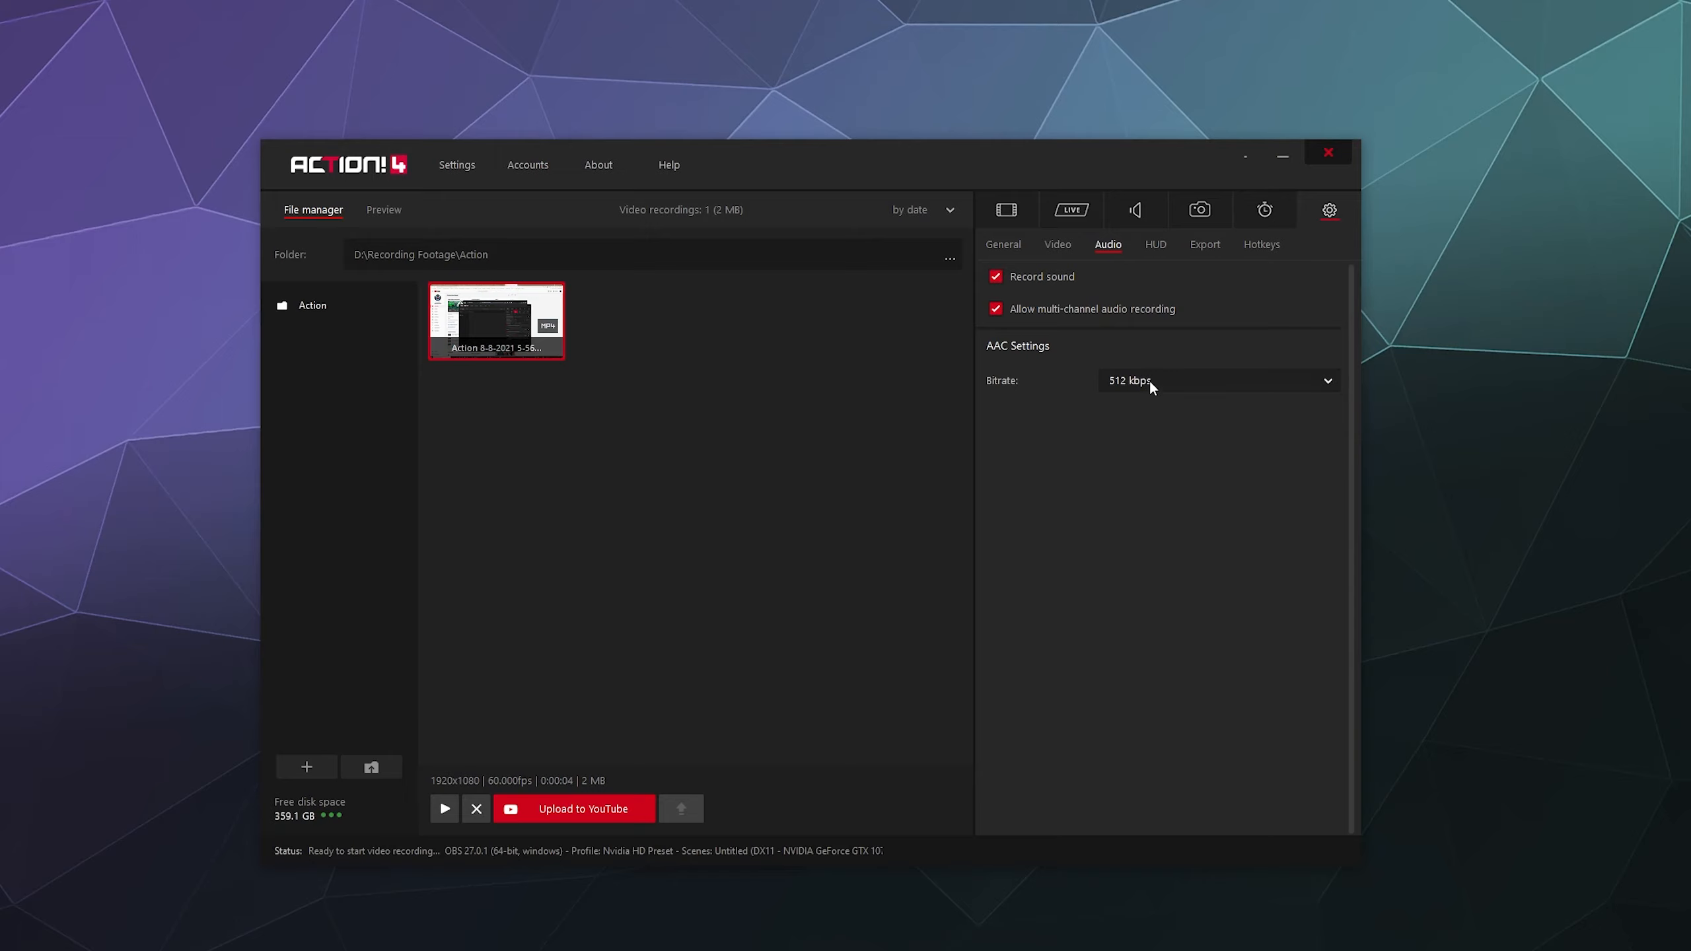
- Go over the HUD settings, toggling the live streaming viewers statistics and checking the startup positions while keeping Top Right
{"action": "left_click", "coordinate": [1152, 254]}
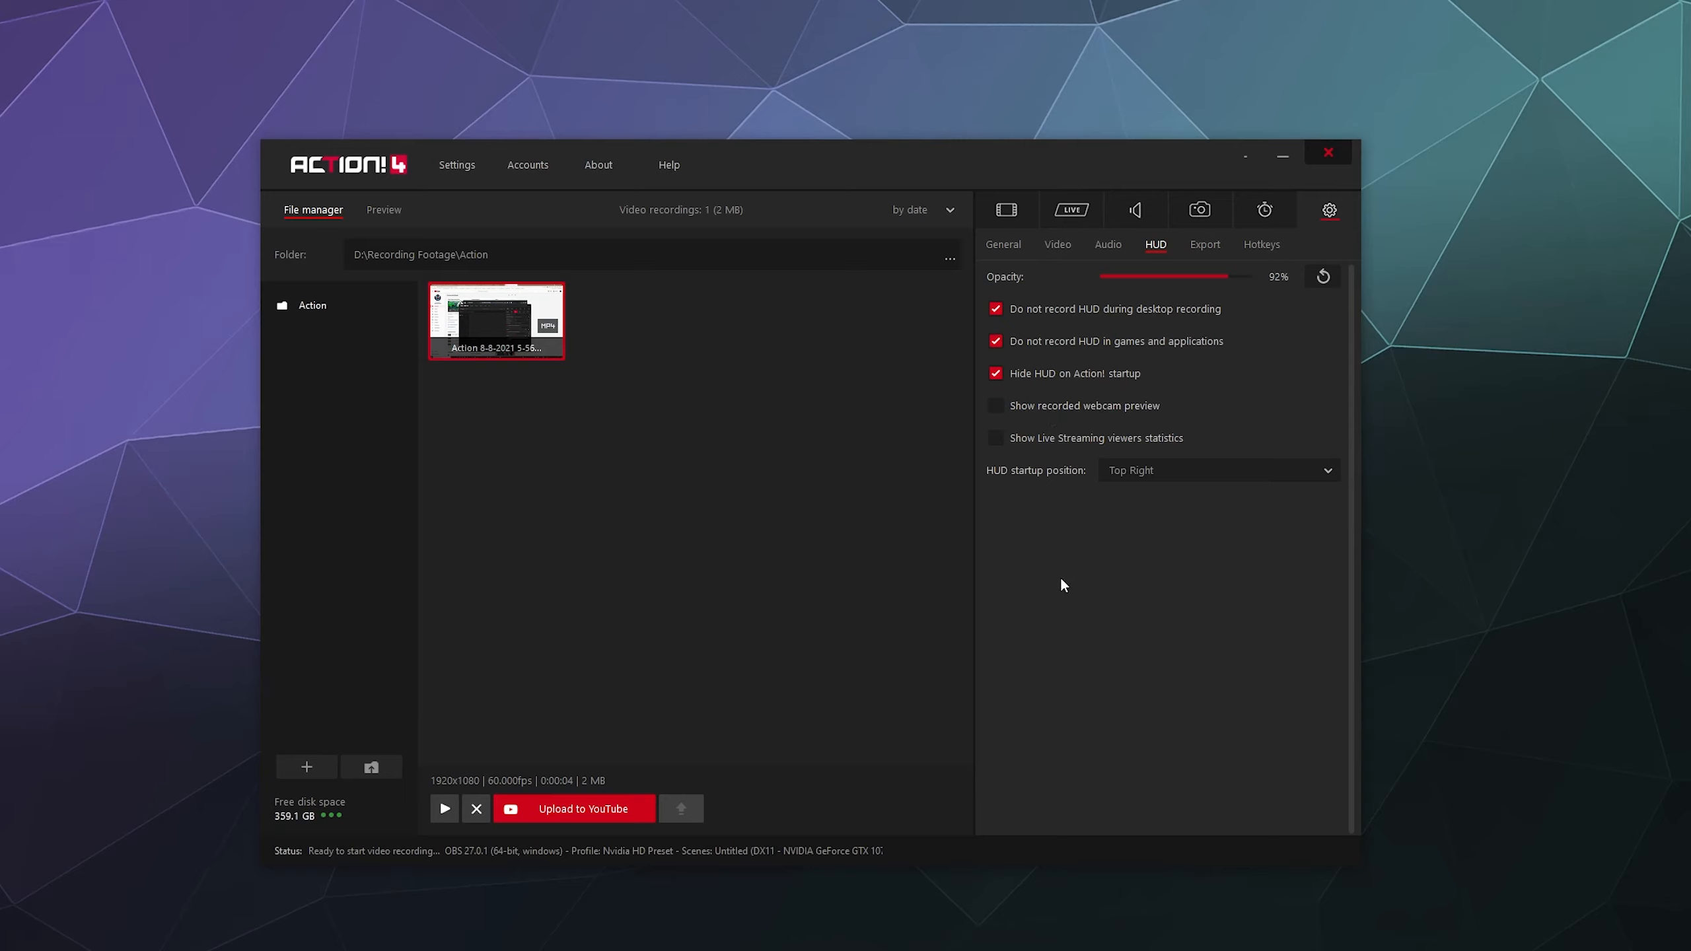
{"action": "left_click", "coordinate": [1078, 440]}
{"action": "left_click", "coordinate": [1078, 437]}
{"action": "left_click", "coordinate": [1128, 469]}
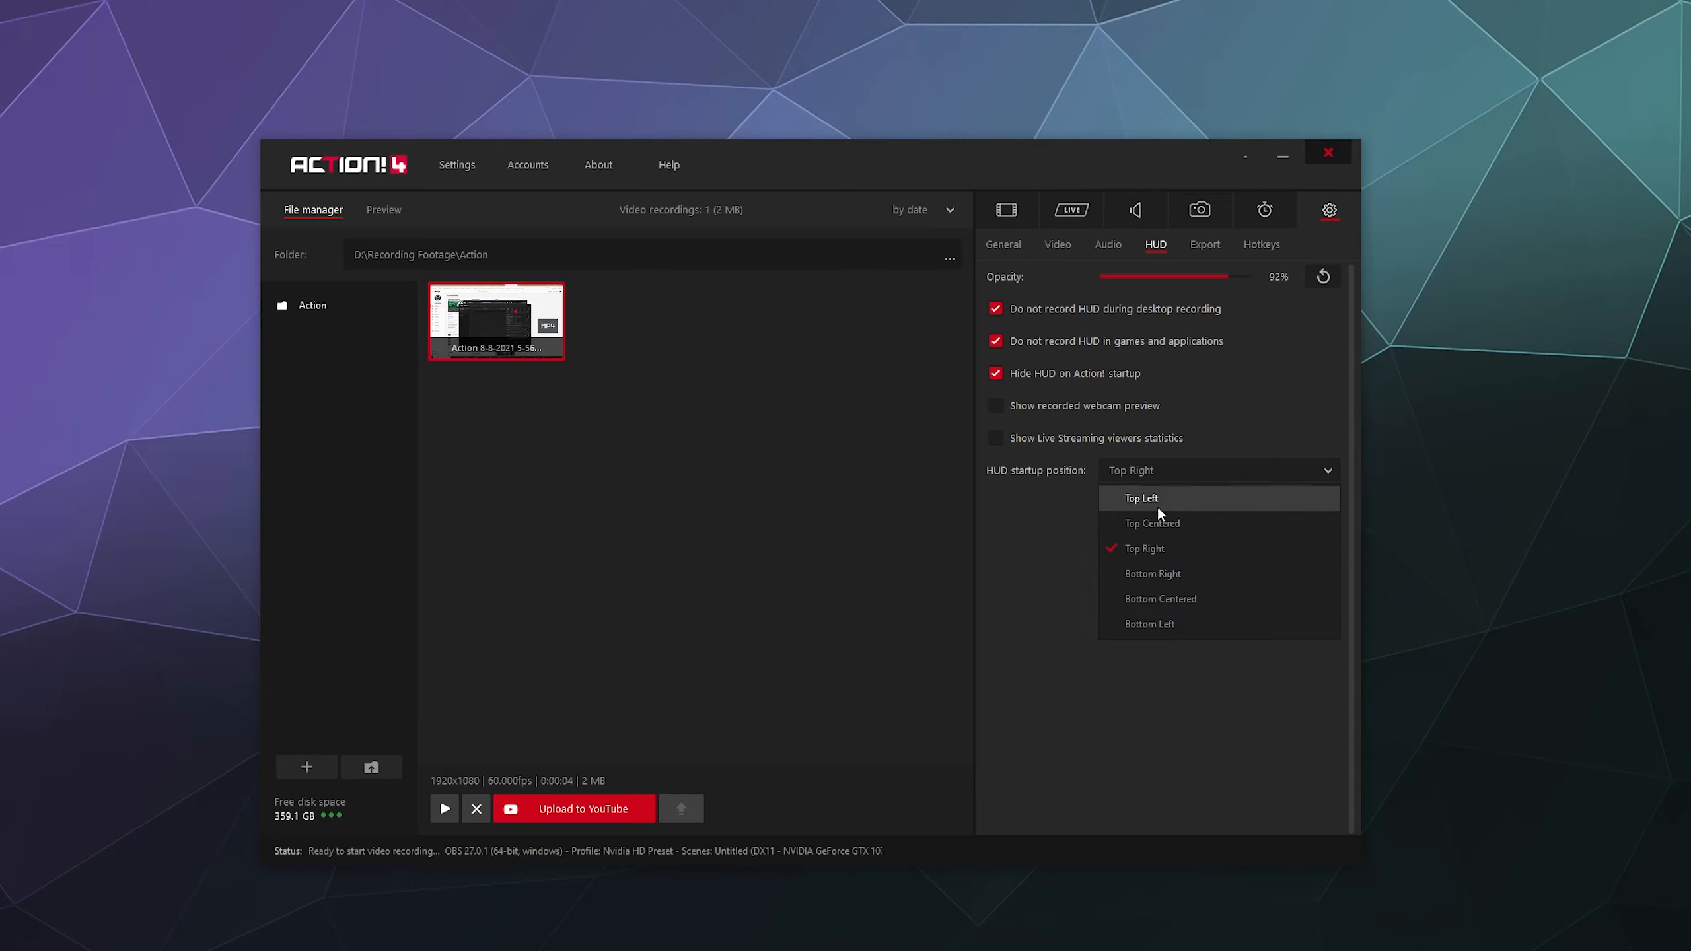
{"action": "left_click", "coordinate": [1055, 519]}
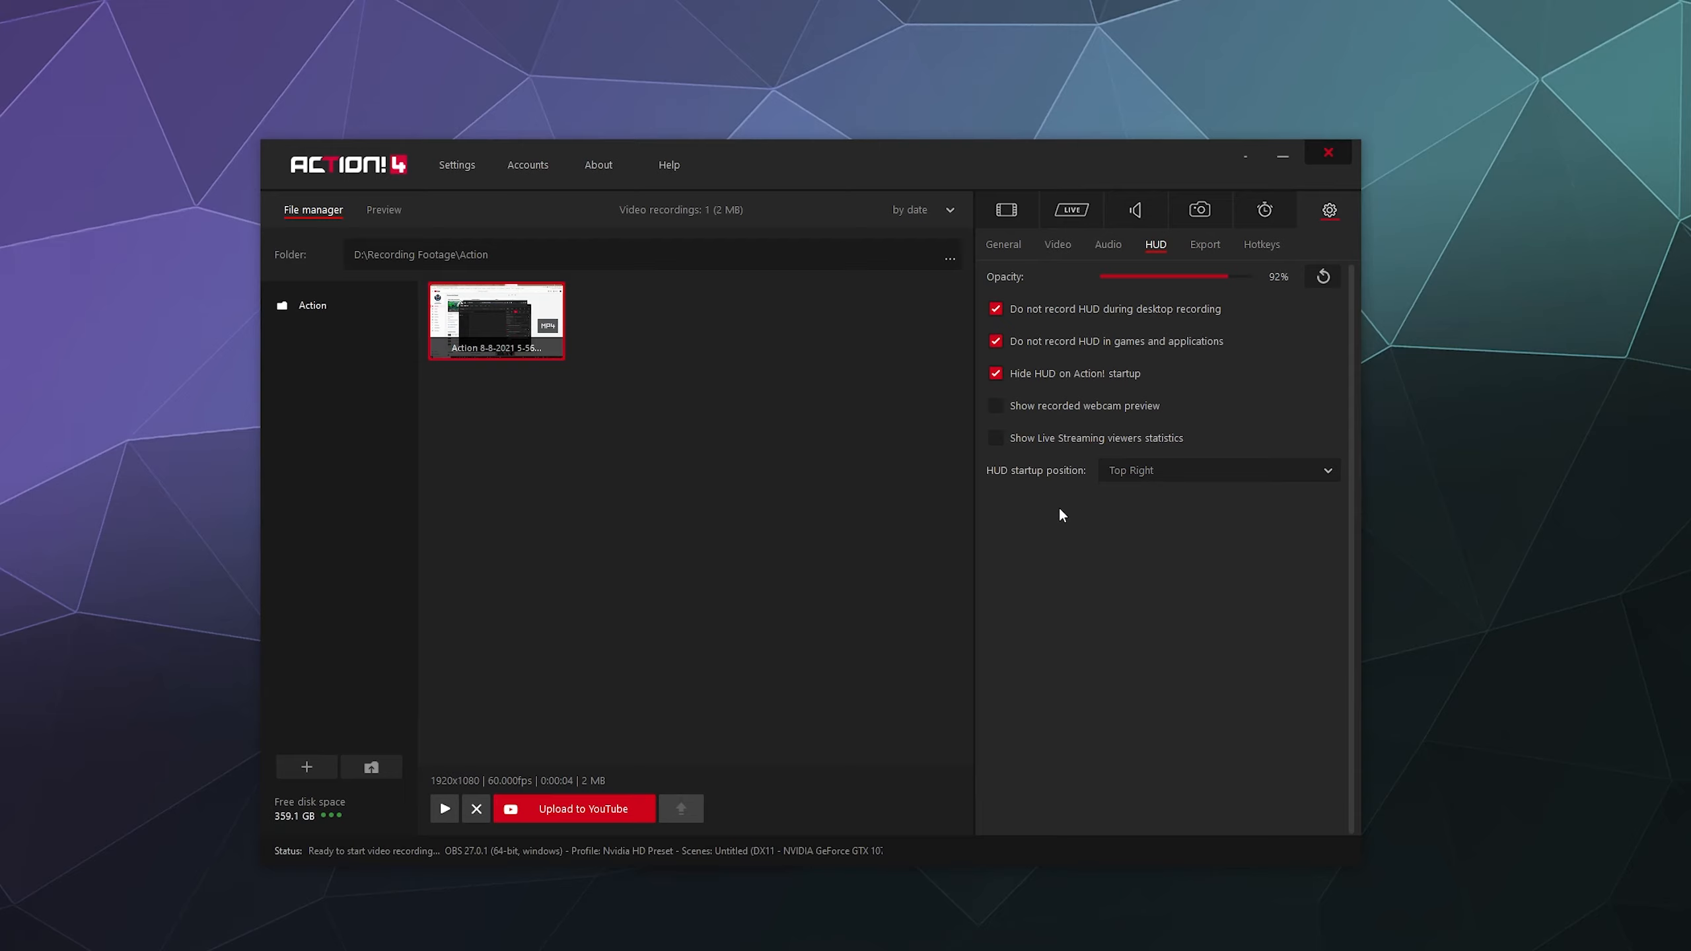
{"action": "left_click", "coordinate": [1154, 471]}
{"action": "left_click", "coordinate": [1053, 586]}
- Open the Export settings and check the hardware acceleration choices, keeping NVIDIA NVENC HEVC
{"action": "left_click", "coordinate": [1194, 246]}
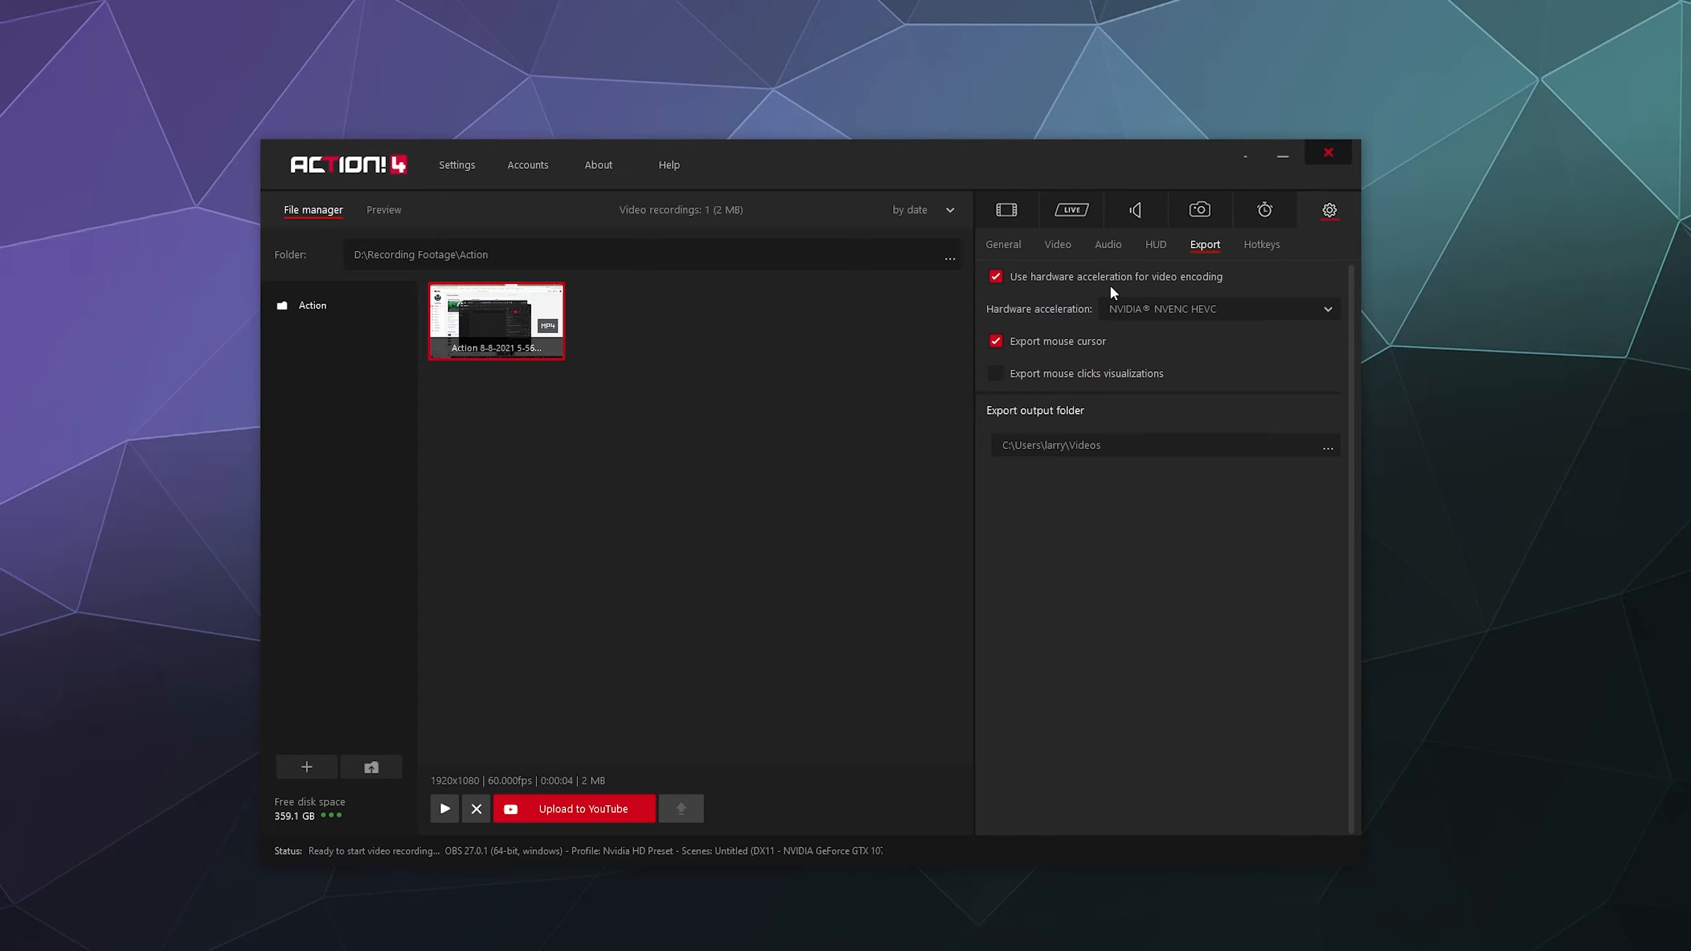
{"action": "left_click", "coordinate": [1113, 307]}
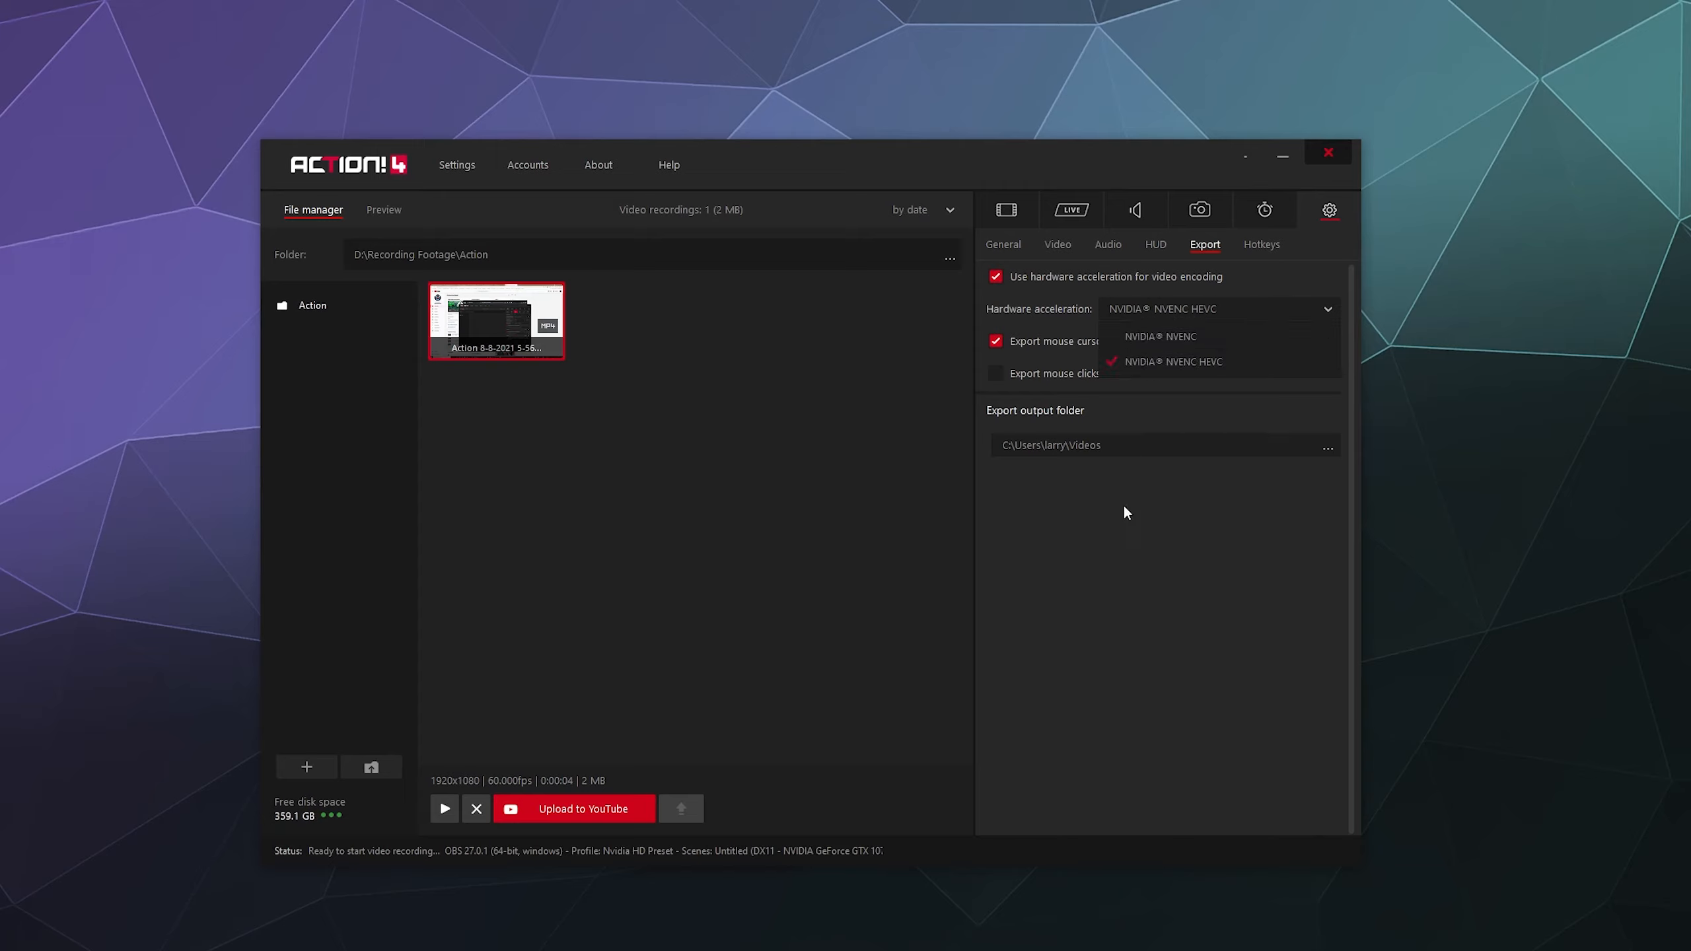
{"action": "left_click", "coordinate": [1124, 674]}
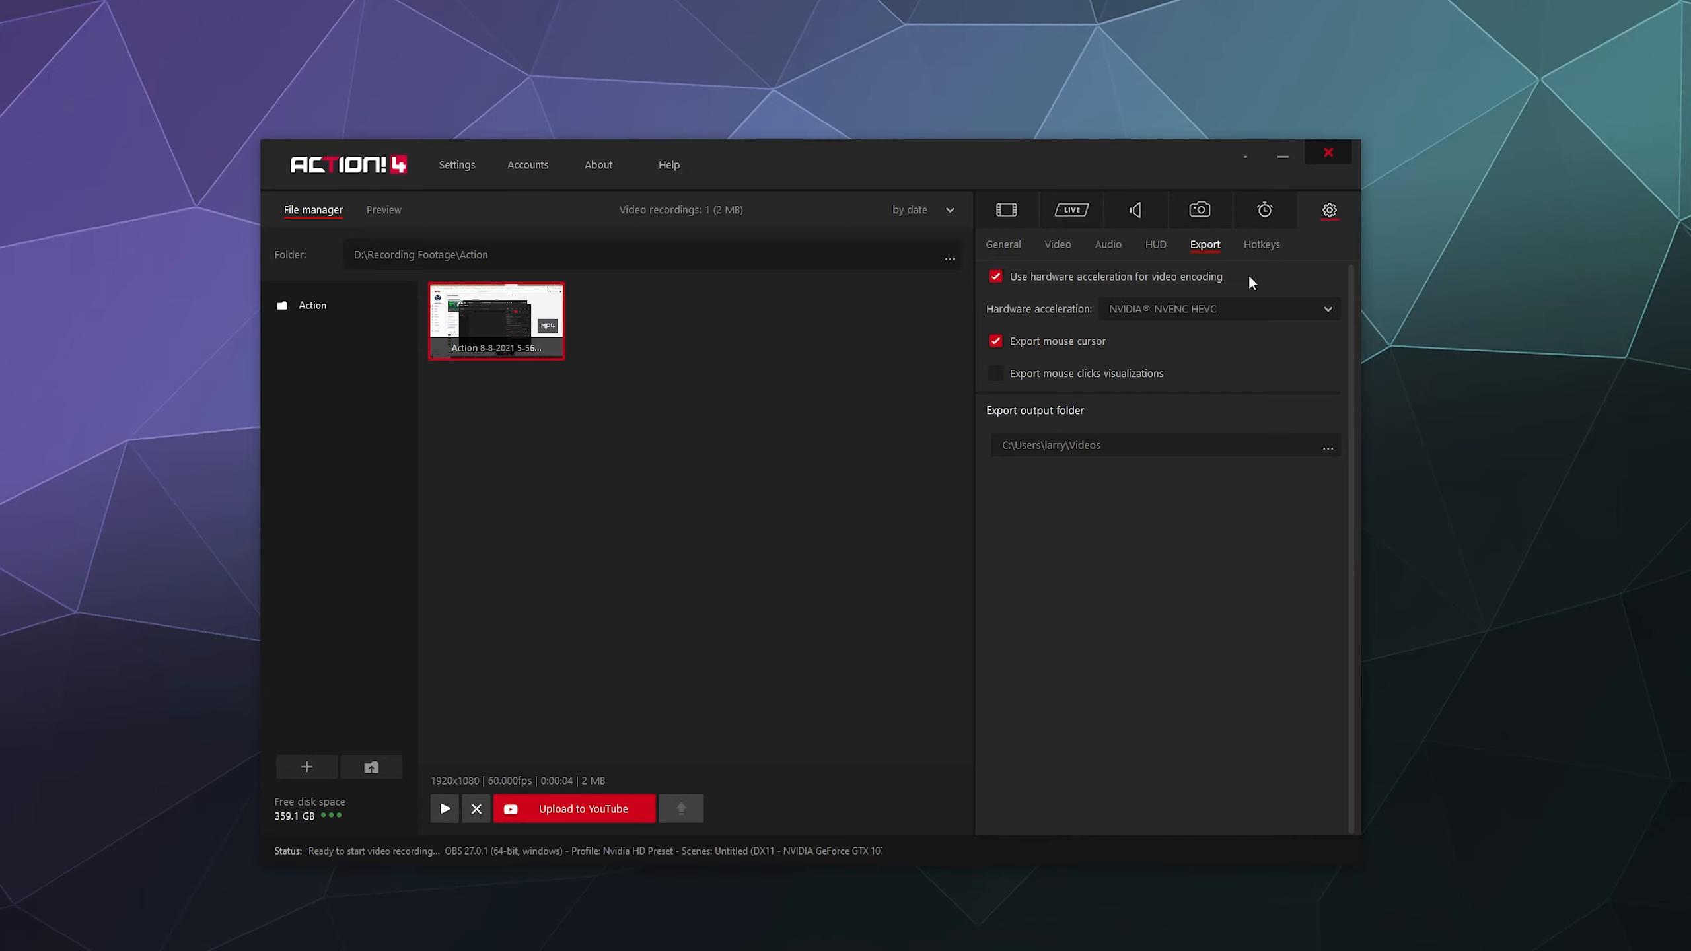
- Read through the whole list of assigned hotkeys and deselect the recording in the file manager
{"action": "left_click", "coordinate": [1261, 245]}
{"action": "left_click_drag", "start_coordinate": [1350, 368], "coordinate": [1368, 299]}
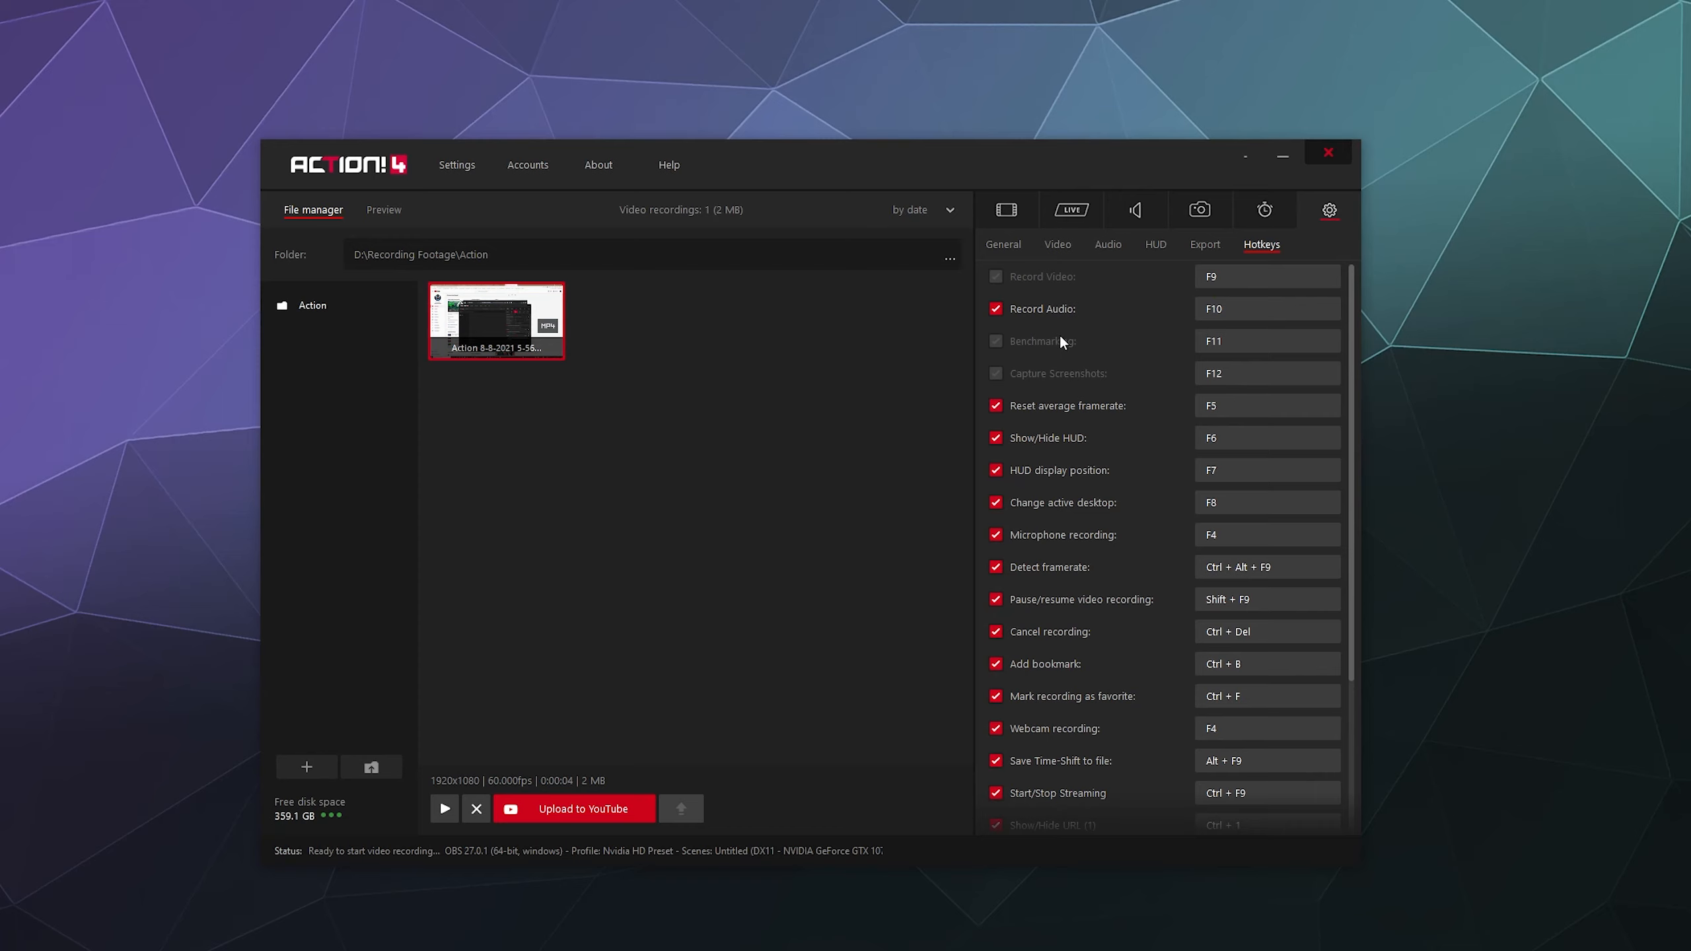
{"action": "left_click_drag", "start_coordinate": [1350, 354], "coordinate": [1352, 505]}
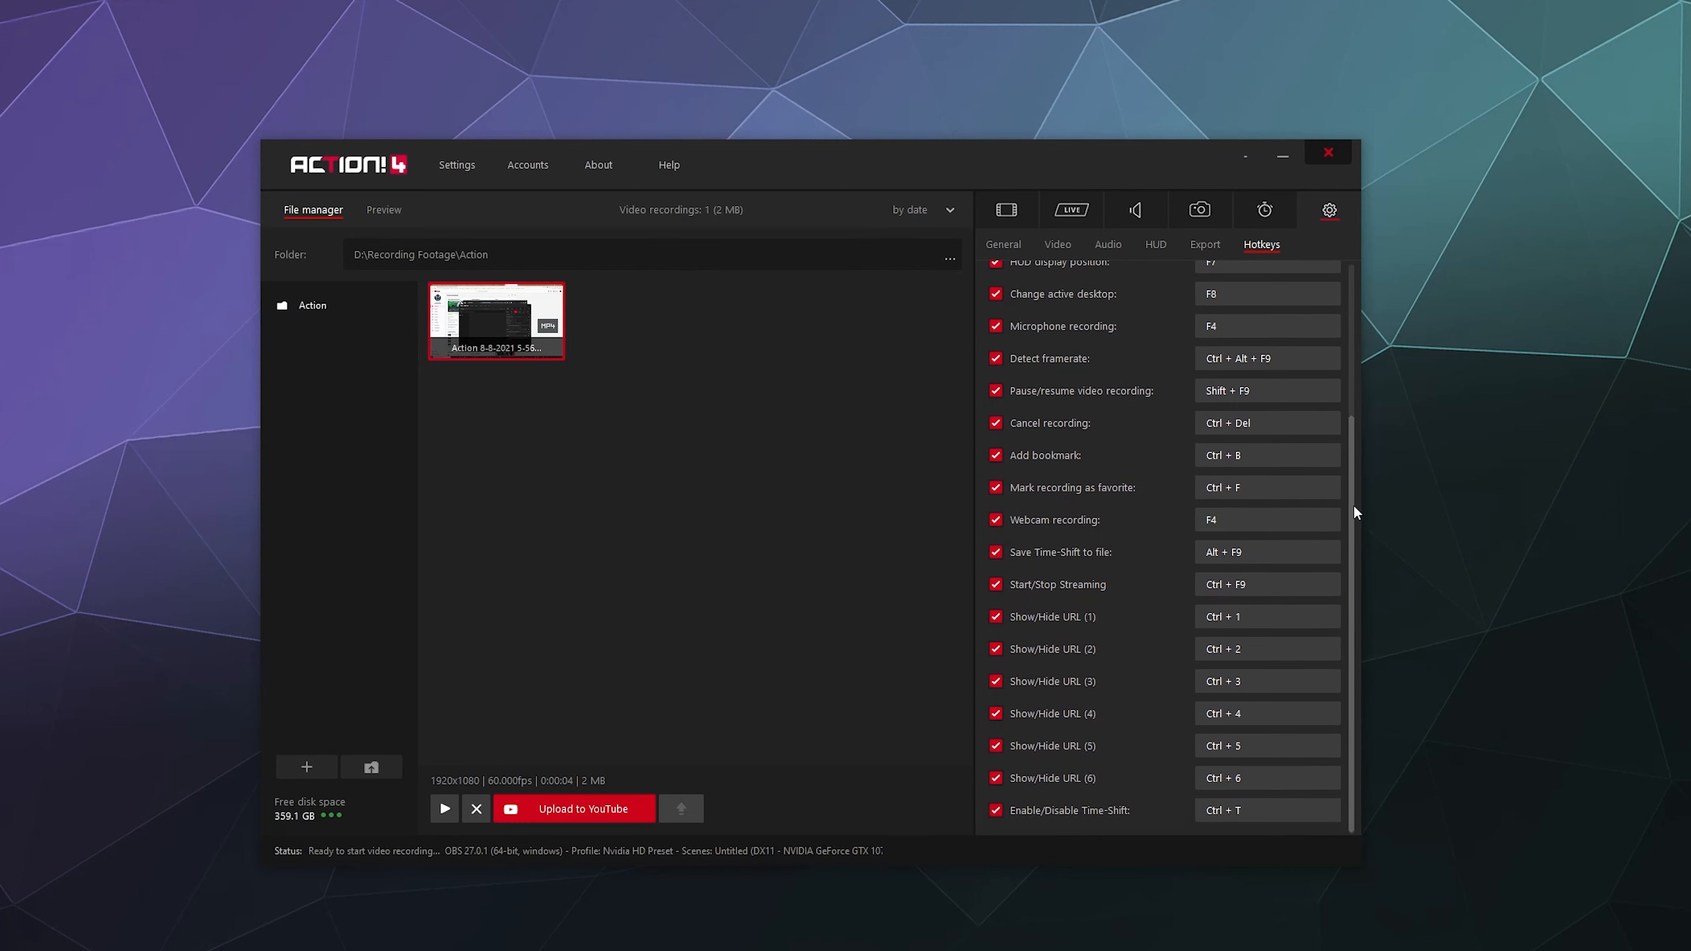
{"action": "left_click_drag", "start_coordinate": [1353, 505], "coordinate": [1353, 346]}
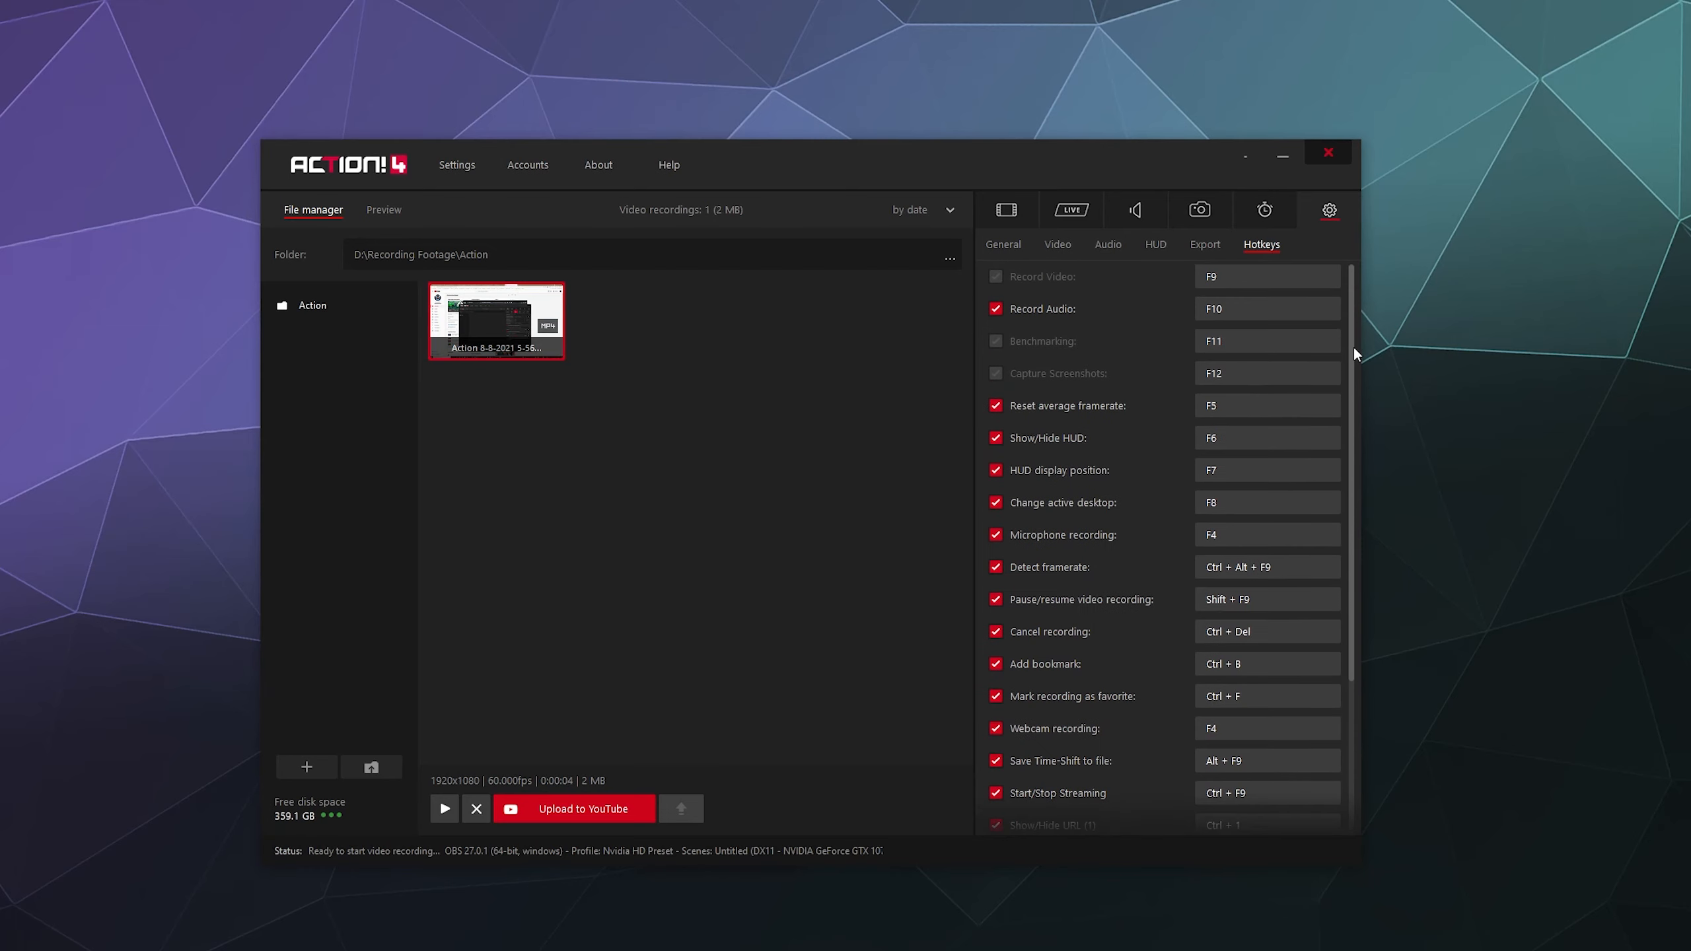
{"action": "left_click", "coordinate": [849, 386]}
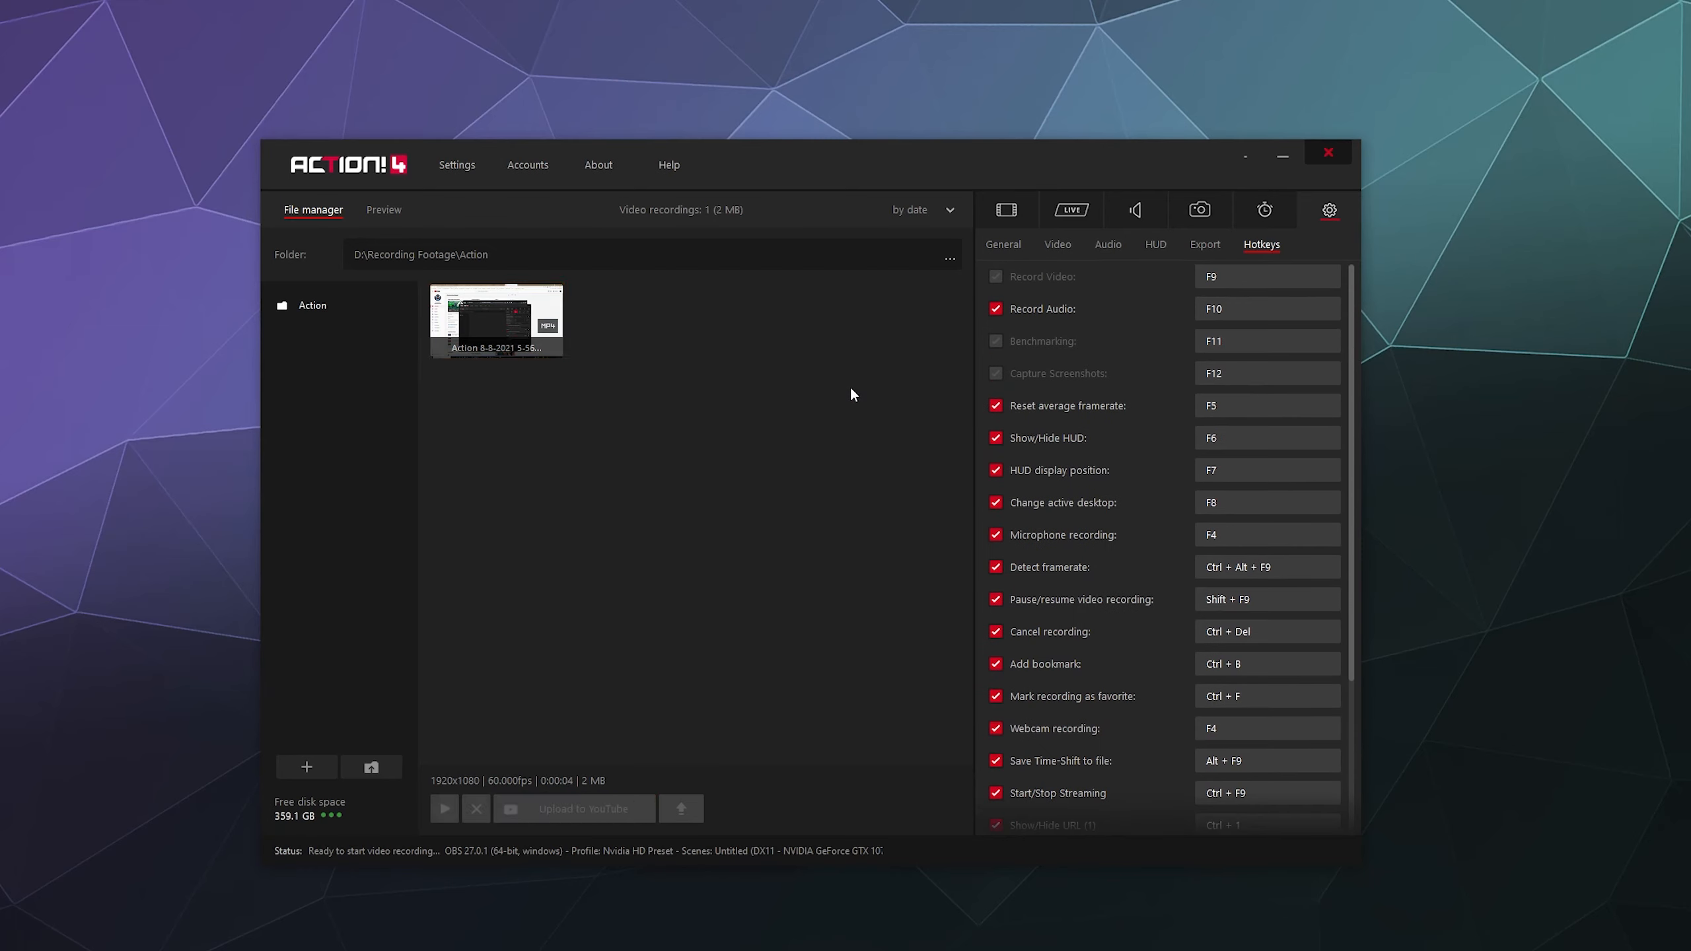
- Return to the video recording section, close the settings screen in Among Us and bring Action! back to the front
{"action": "left_click", "coordinate": [1007, 208]}
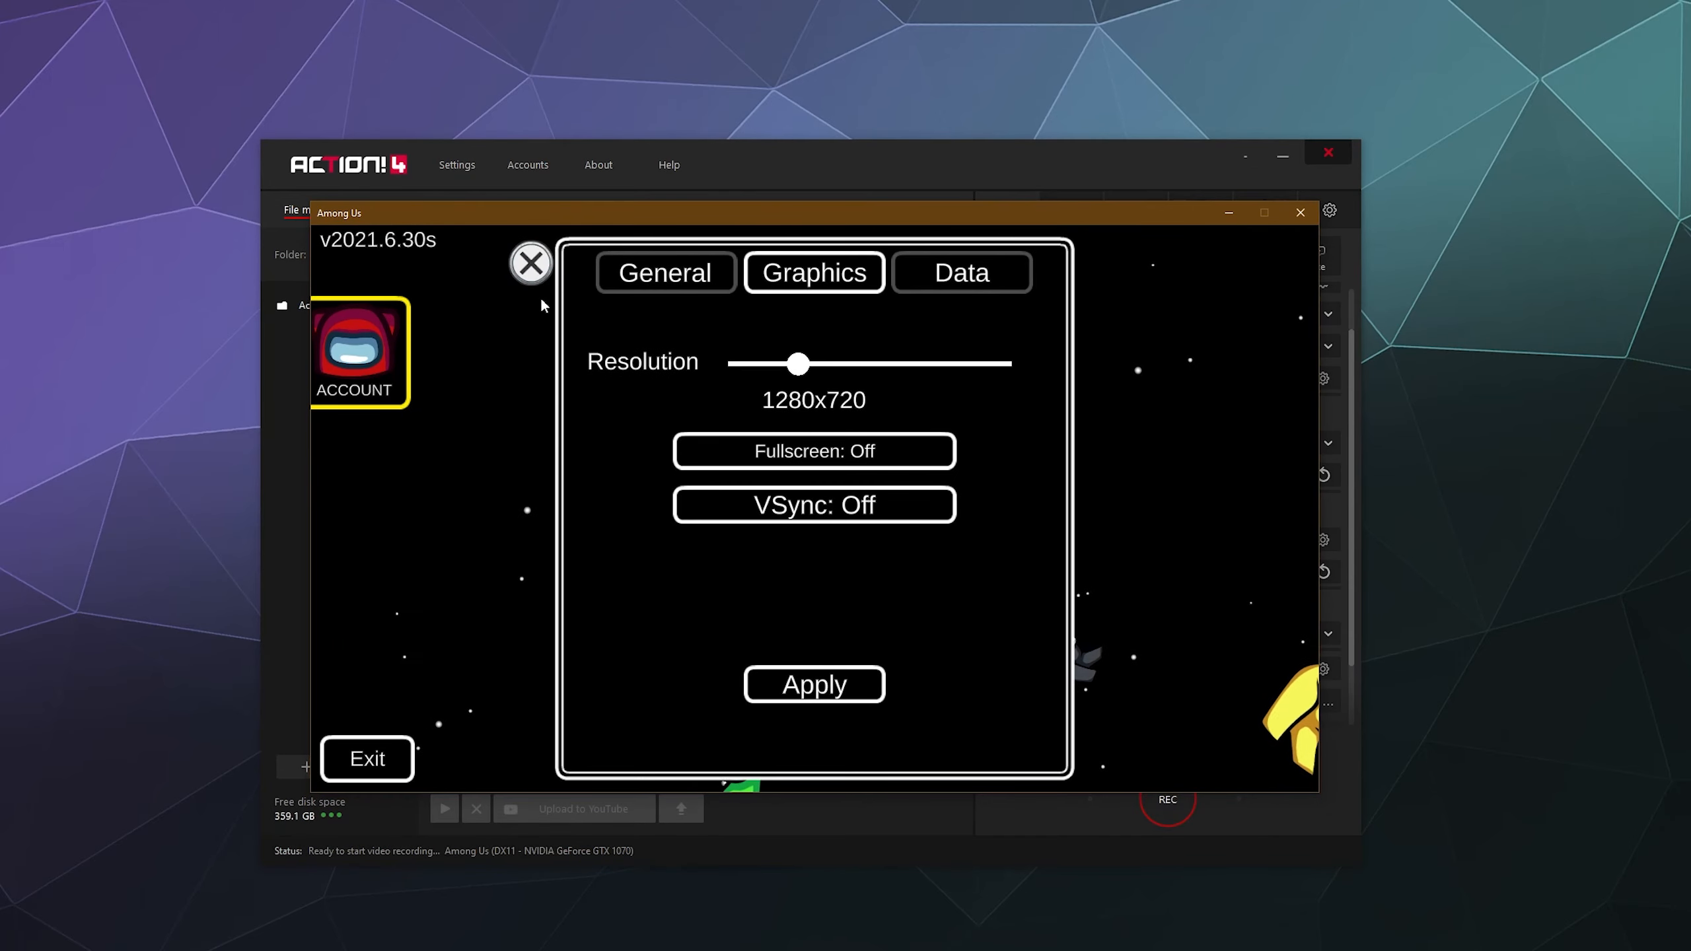
{"action": "left_click", "coordinate": [532, 274]}
{"action": "left_click", "coordinate": [970, 146]}
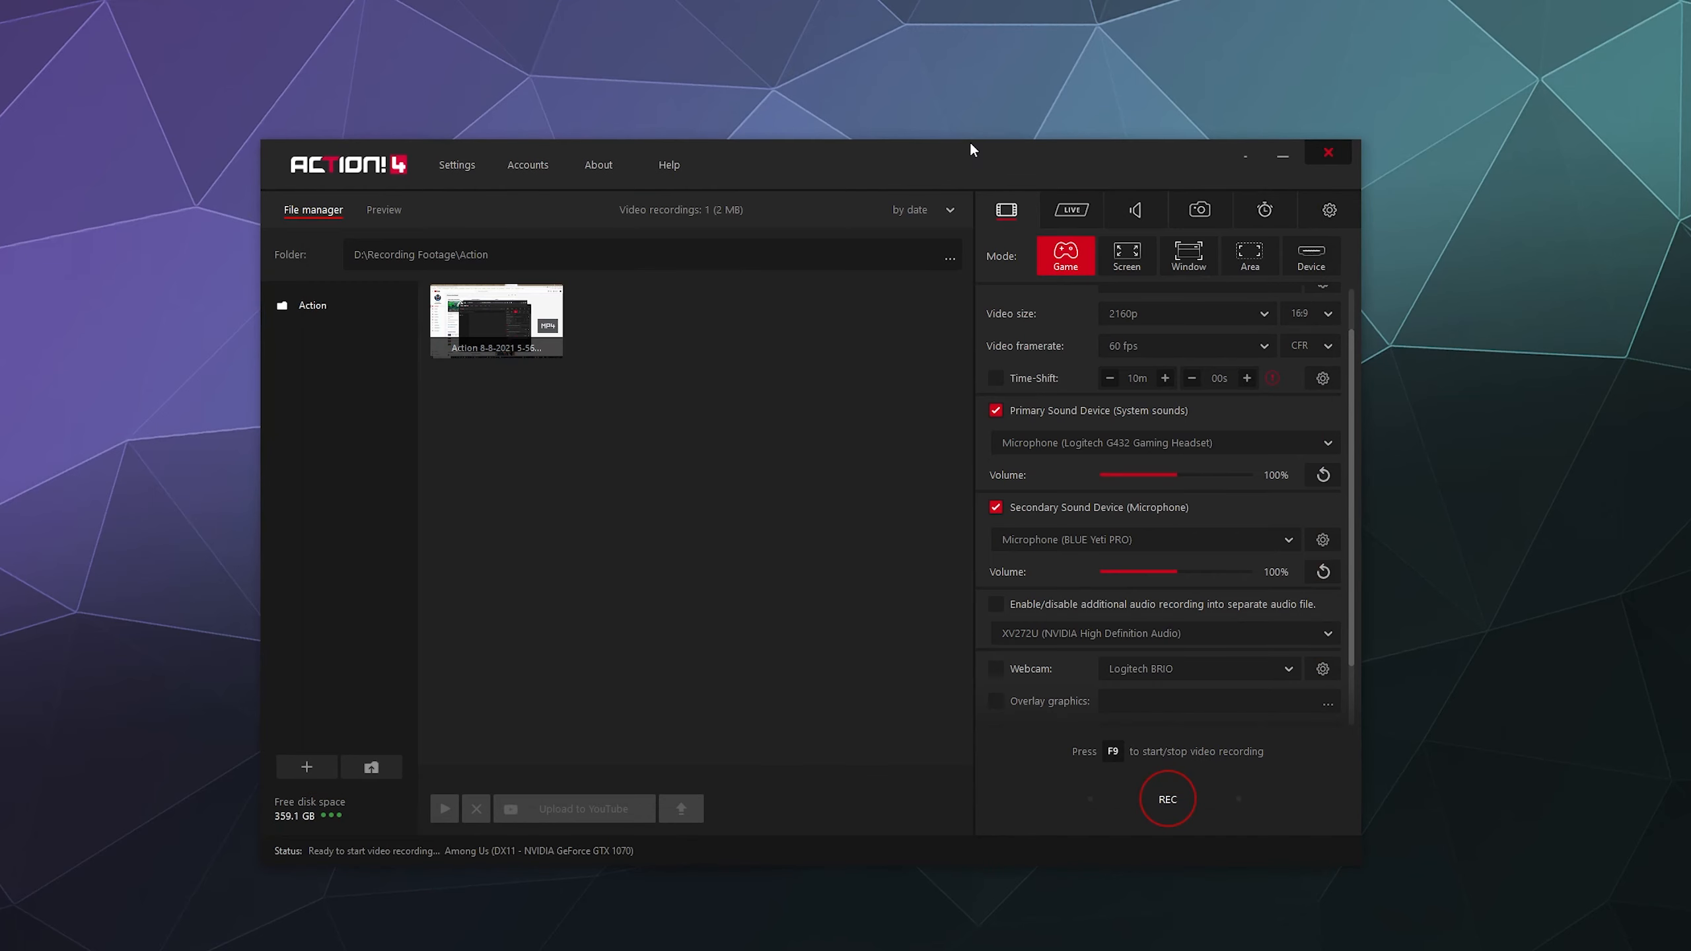
- Switch the video recording to Window mode and choose the Among Us window as the application to capture
{"action": "scroll", "coordinate": [1066, 336], "scroll_direction": "up", "scroll_amount": 1}
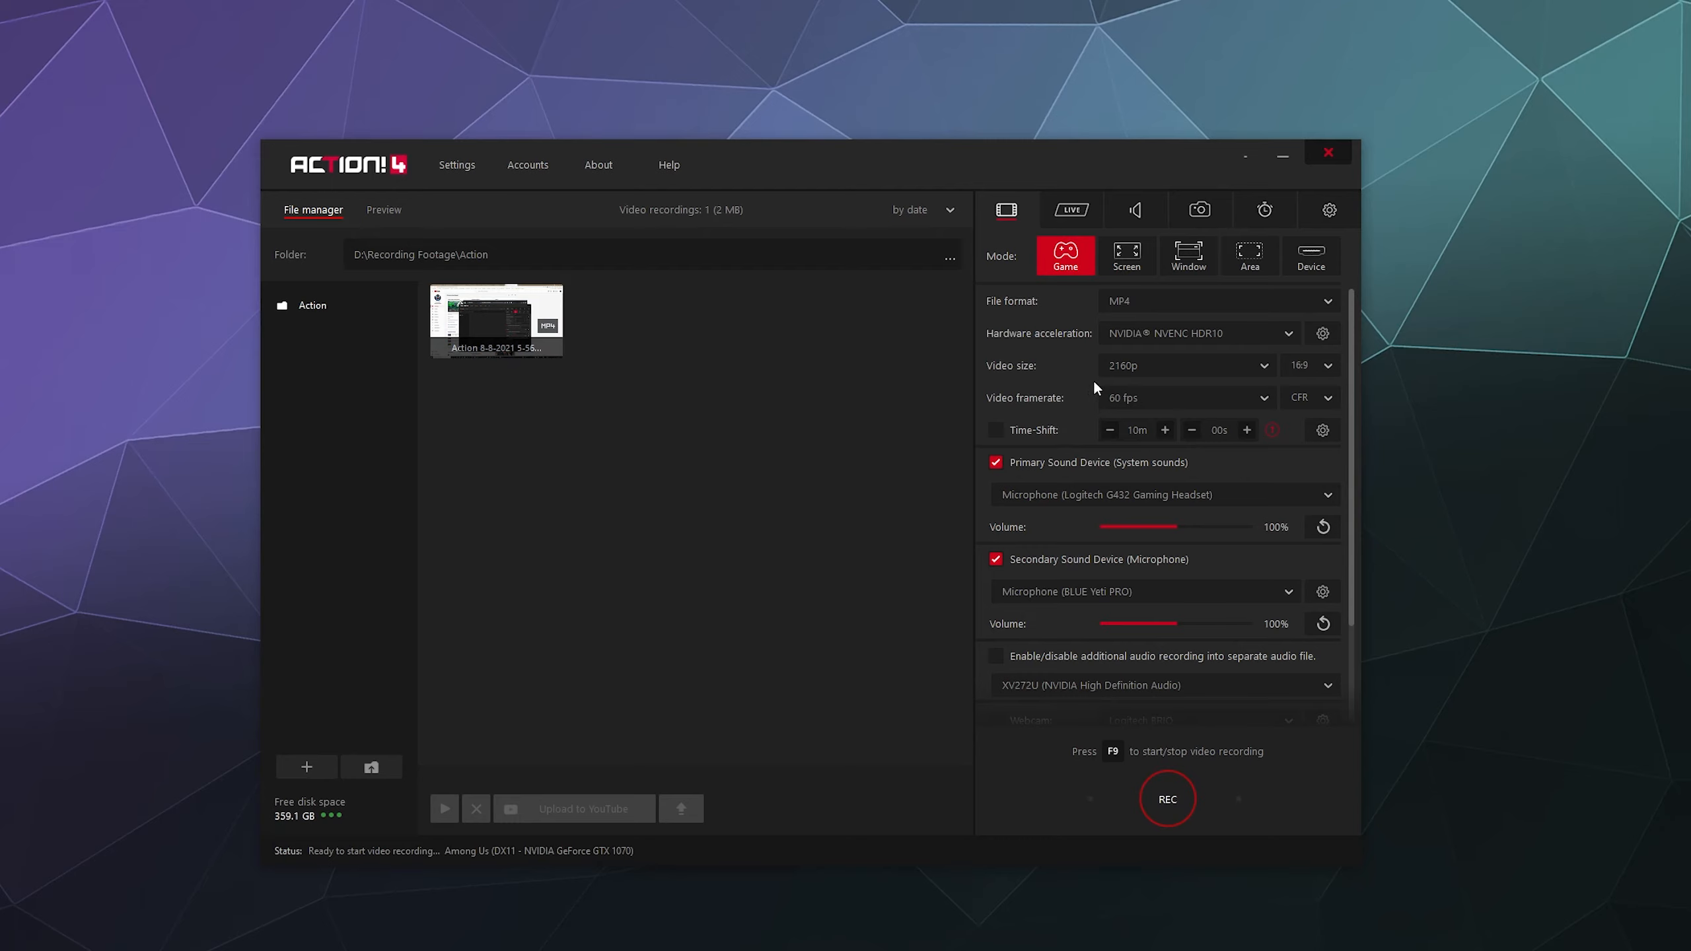
{"action": "left_click", "coordinate": [1134, 268]}
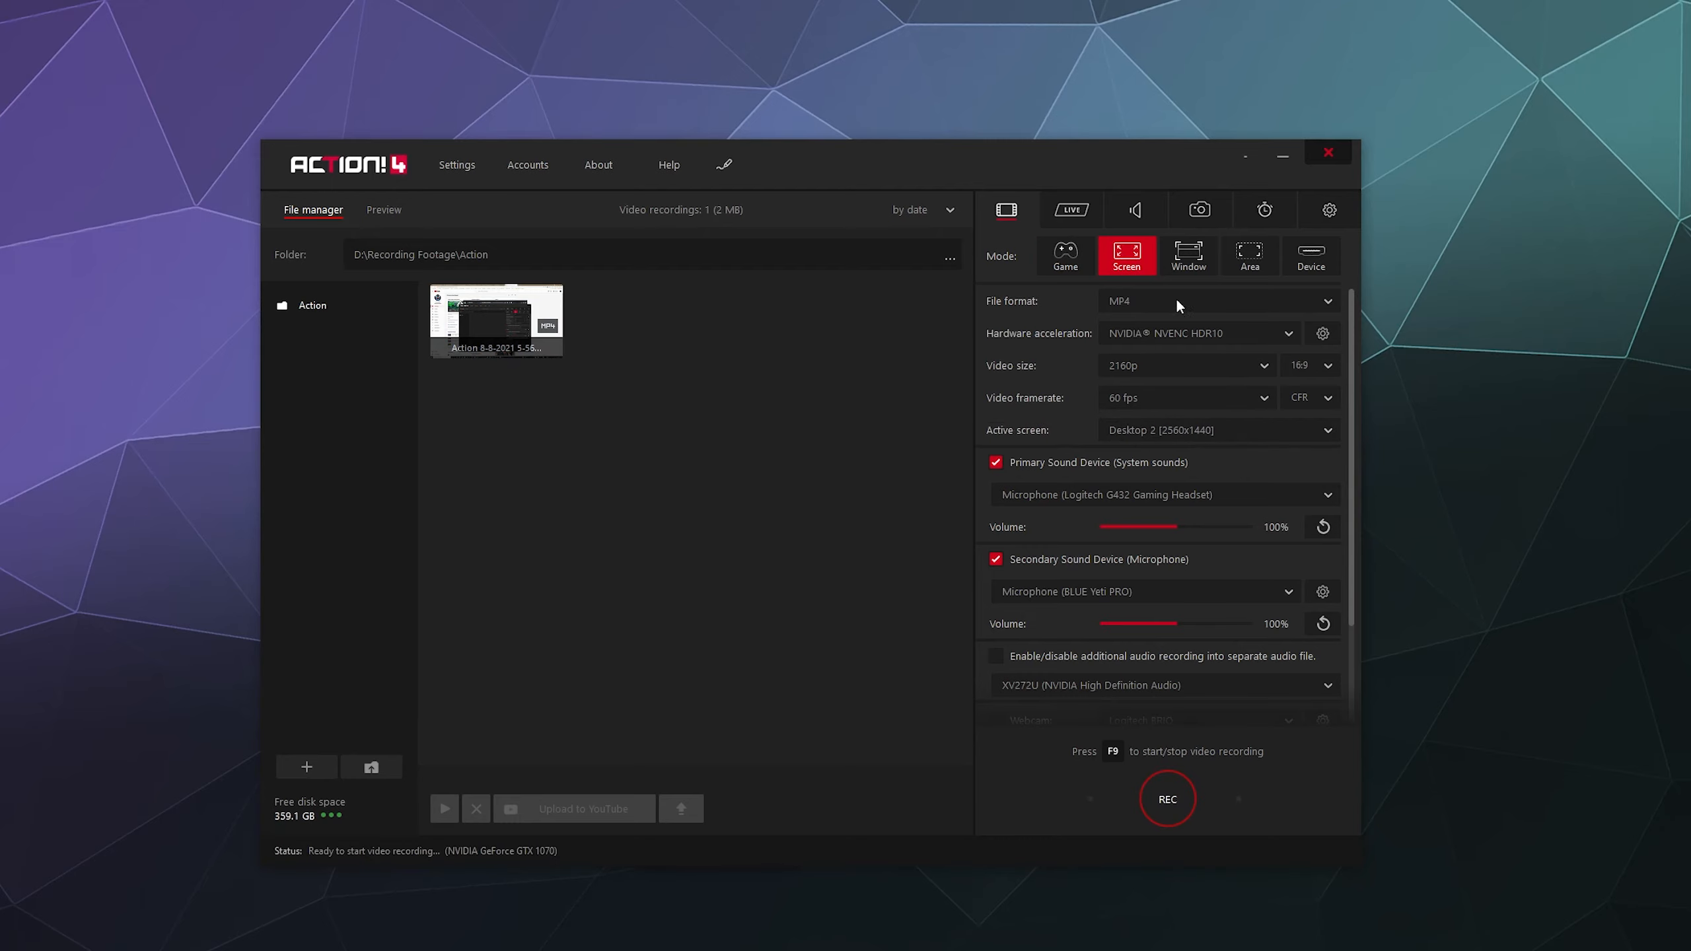
{"action": "left_click", "coordinate": [1205, 260]}
{"action": "left_click", "coordinate": [1159, 432]}
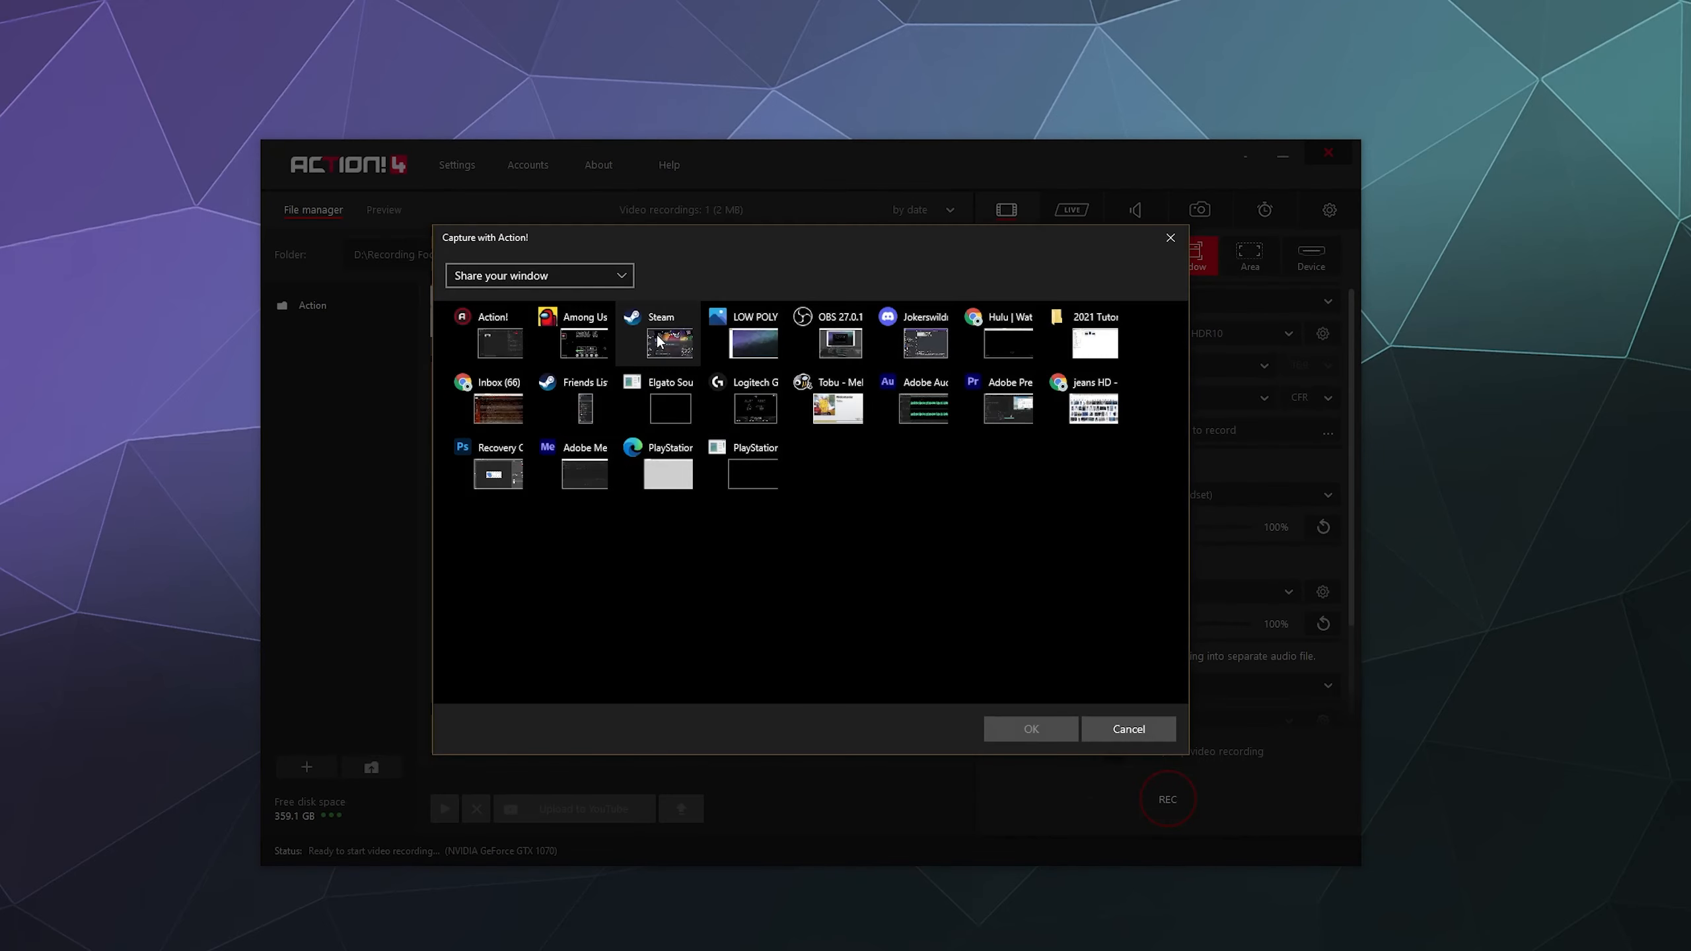
{"action": "left_click", "coordinate": [579, 340]}
{"action": "left_click", "coordinate": [1026, 729]}
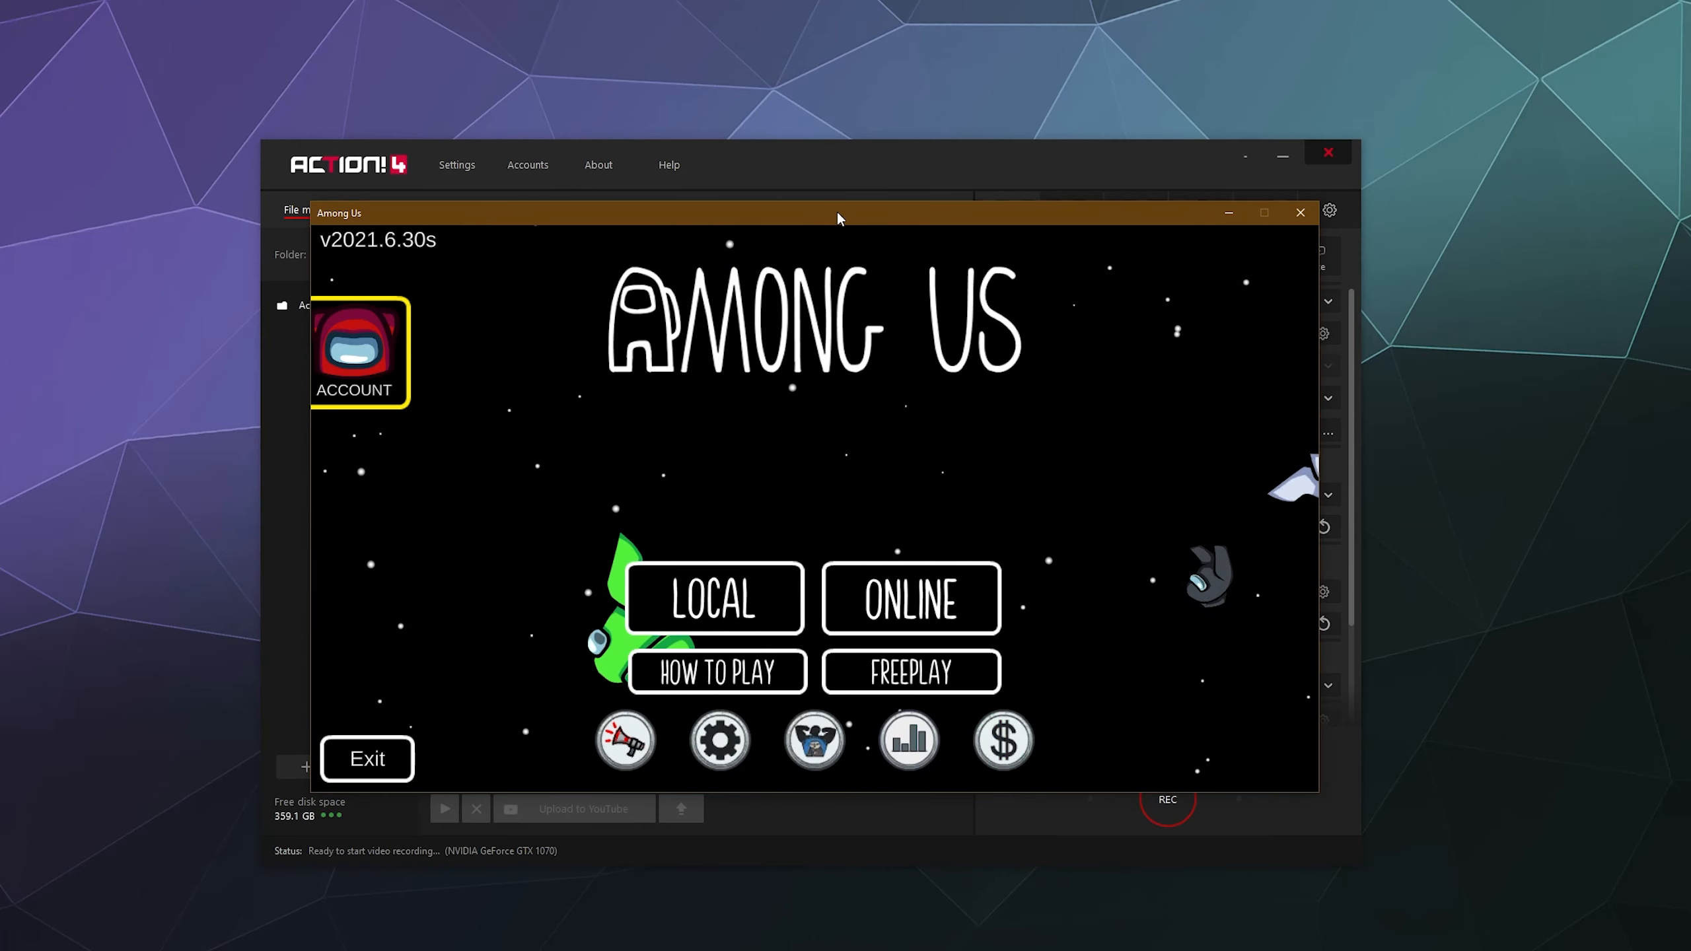
- Start recording the Among Us window, bring the game to the front and move its window around the desktop
{"action": "left_click", "coordinate": [1157, 803]}
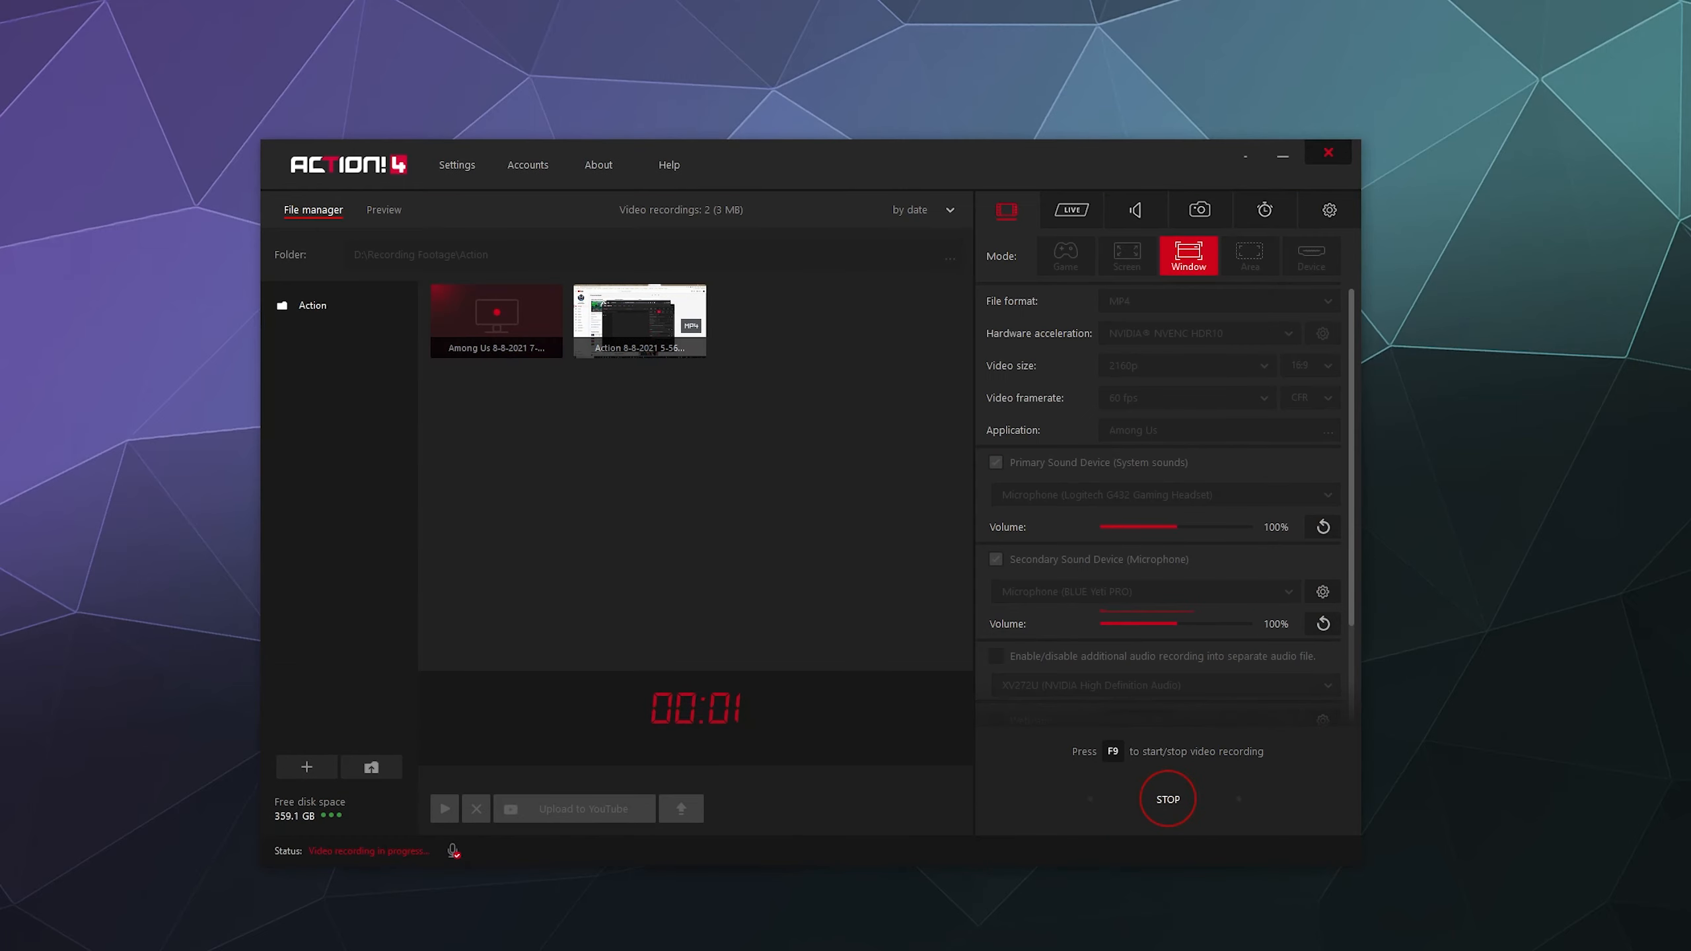
{"action": "key", "text": "alt+Tab"}
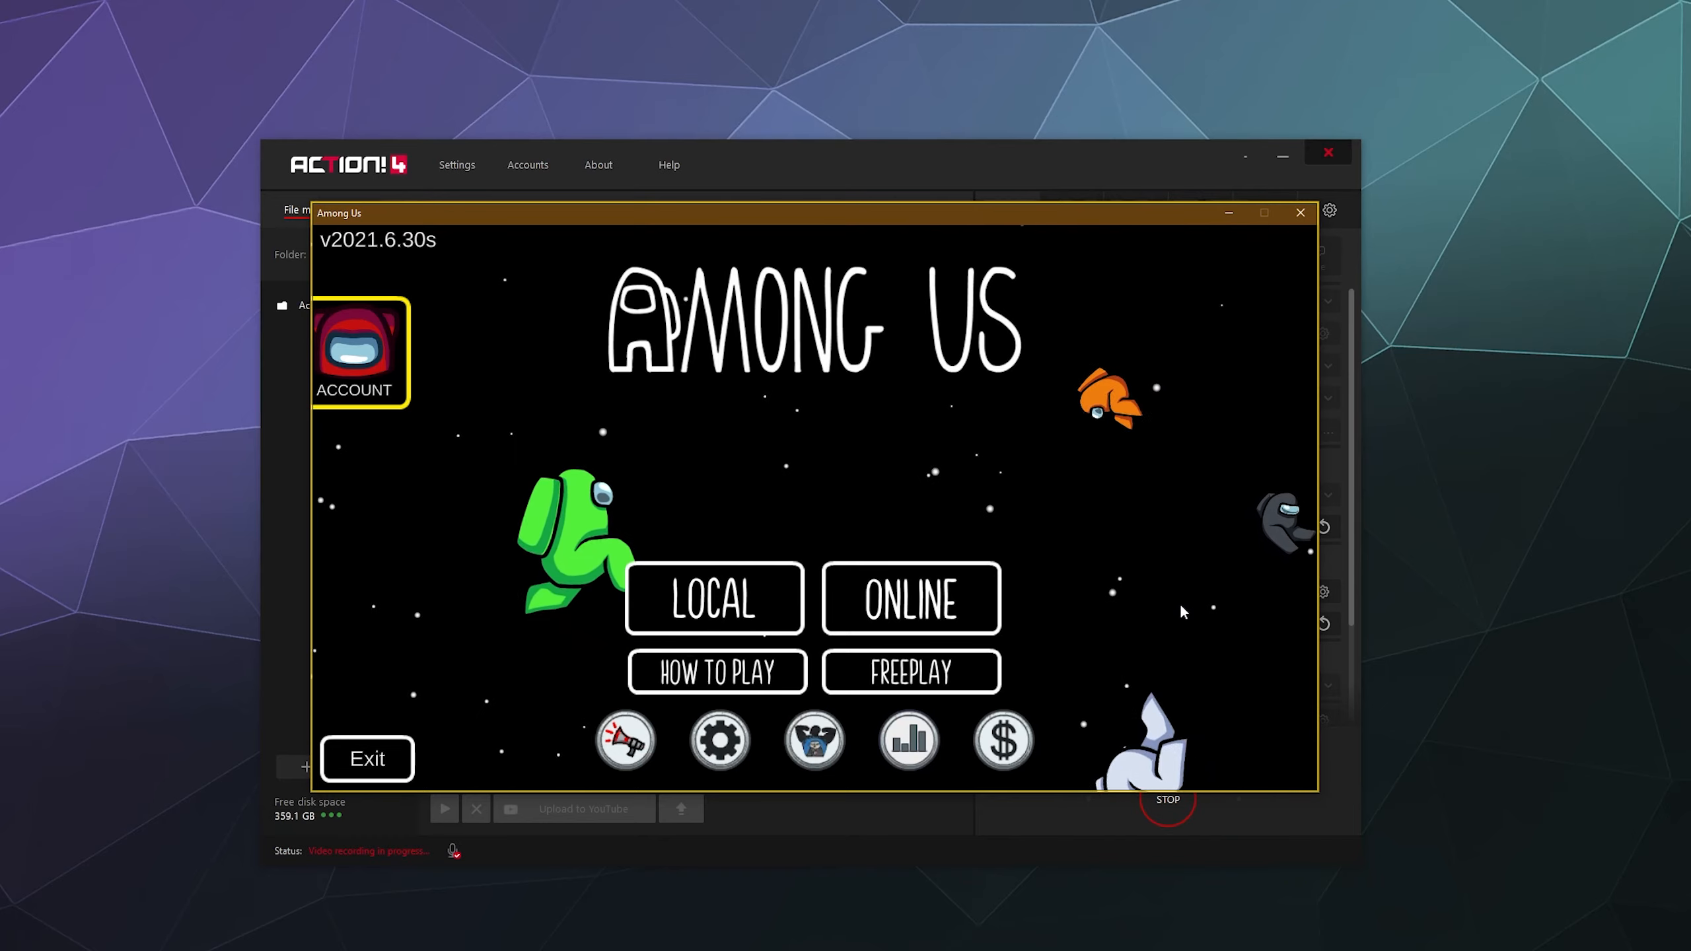
{"action": "left_click_drag", "start_coordinate": [1093, 215], "coordinate": [1109, 398]}
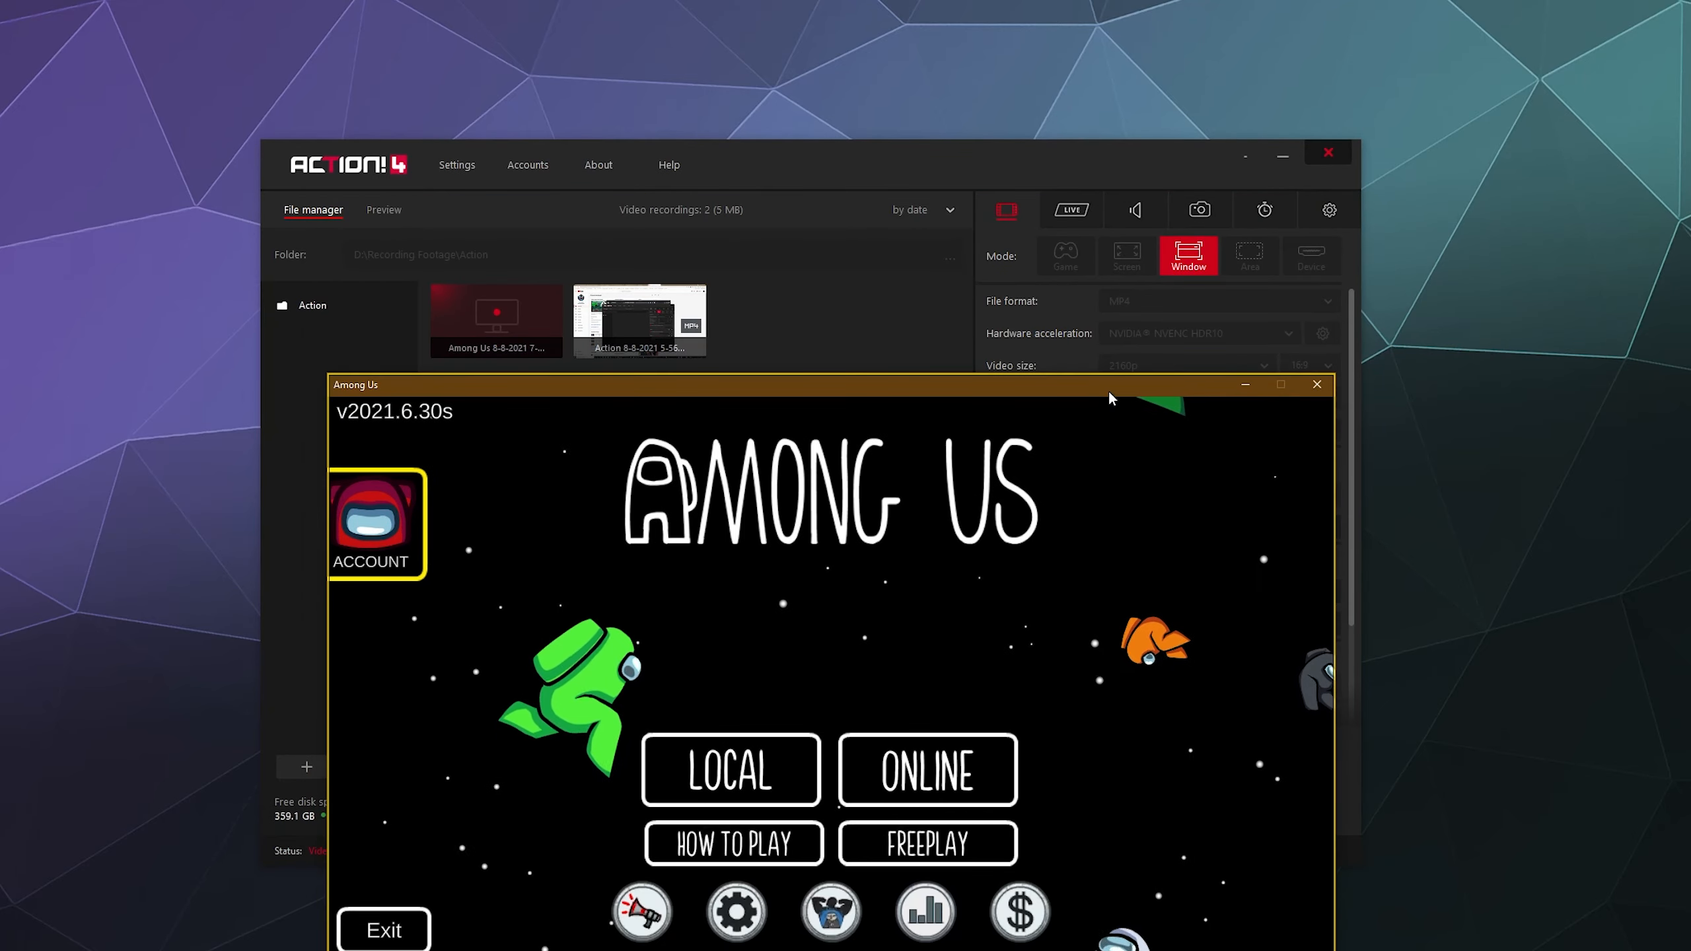
{"action": "left_click_drag", "start_coordinate": [843, 396], "coordinate": [814, 201]}
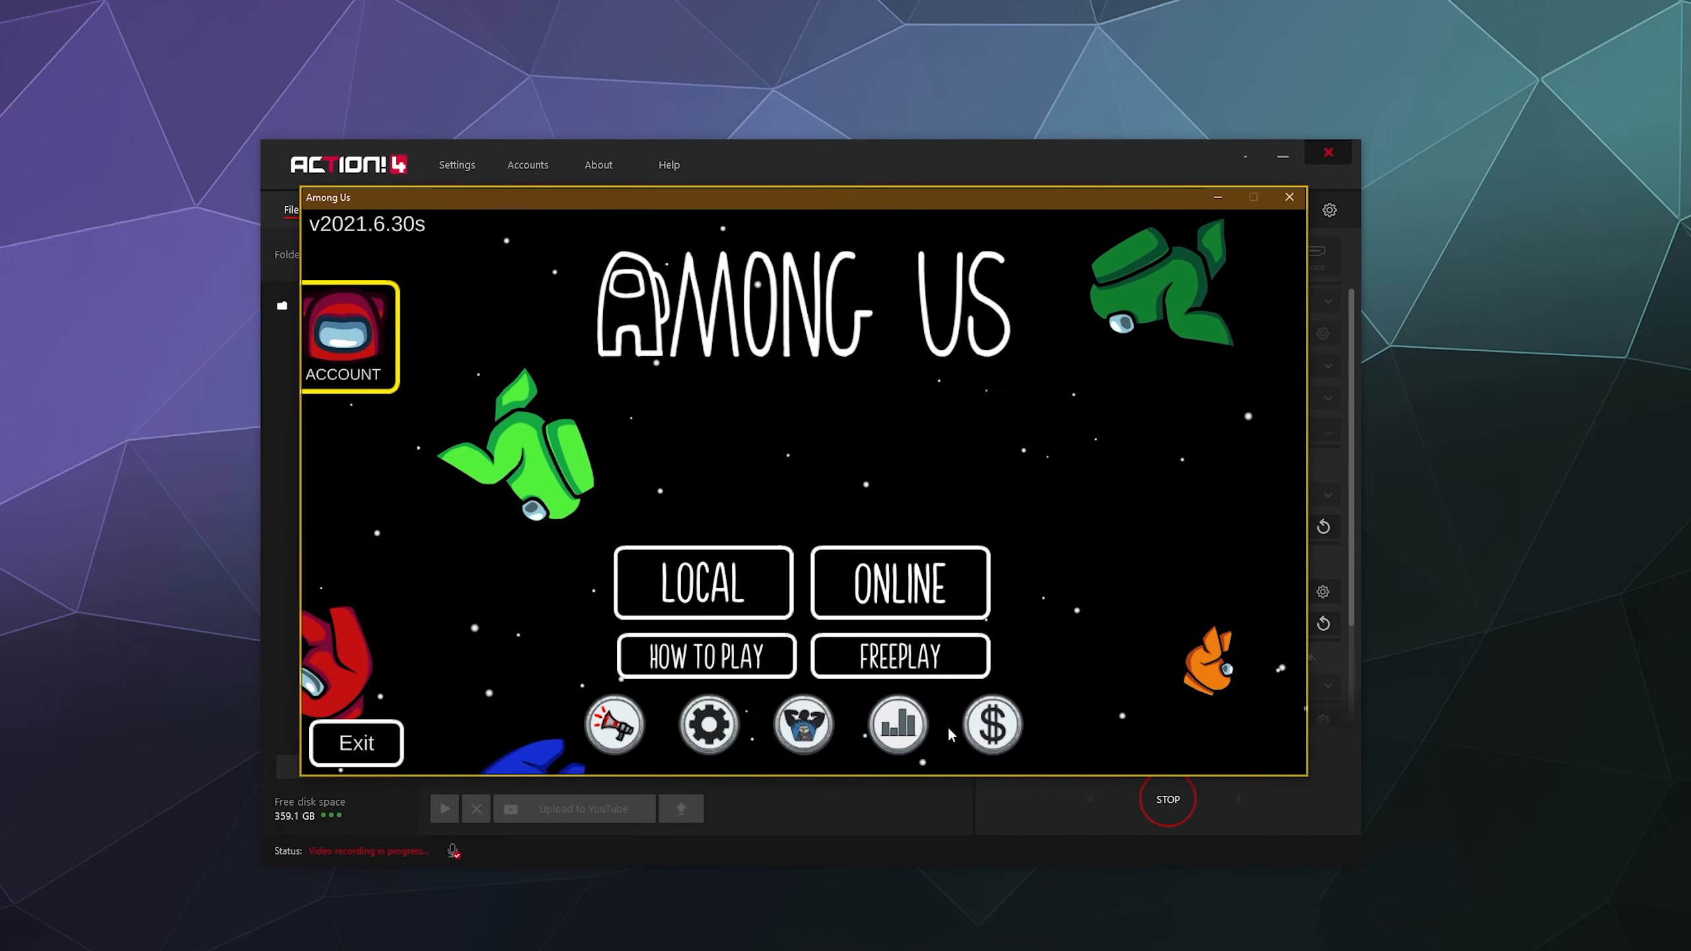
- Open and close the settings screen in Among Us during the recording and return to Action!
{"action": "left_click", "coordinate": [708, 724]}
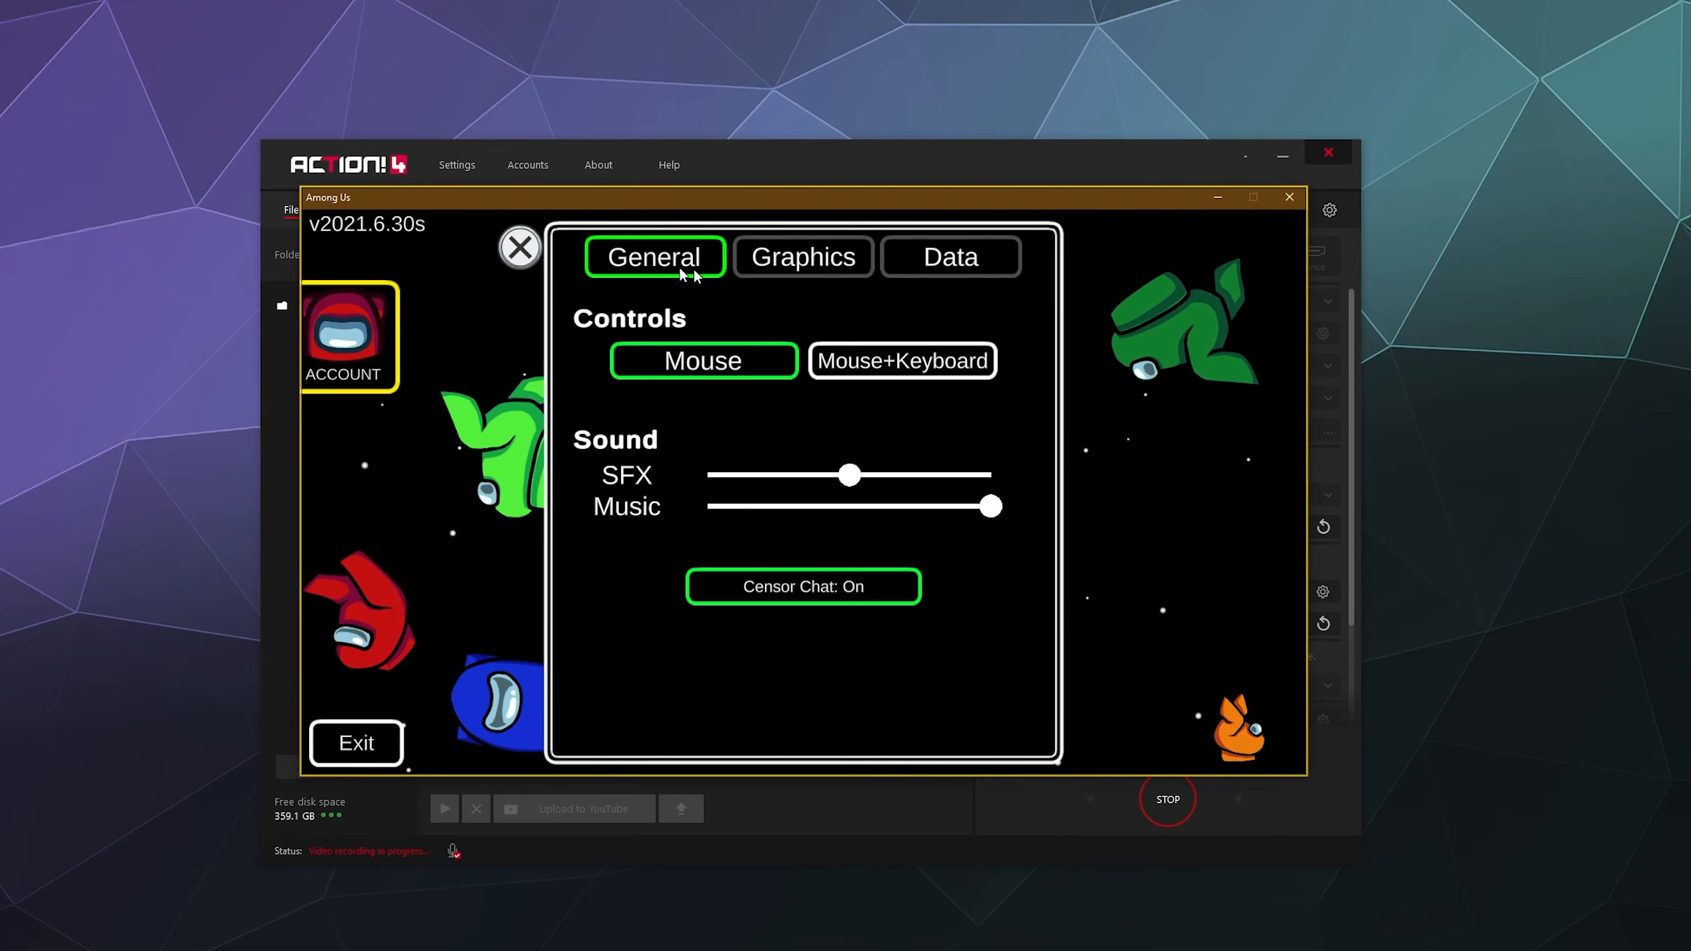
{"action": "key", "text": "Escape"}
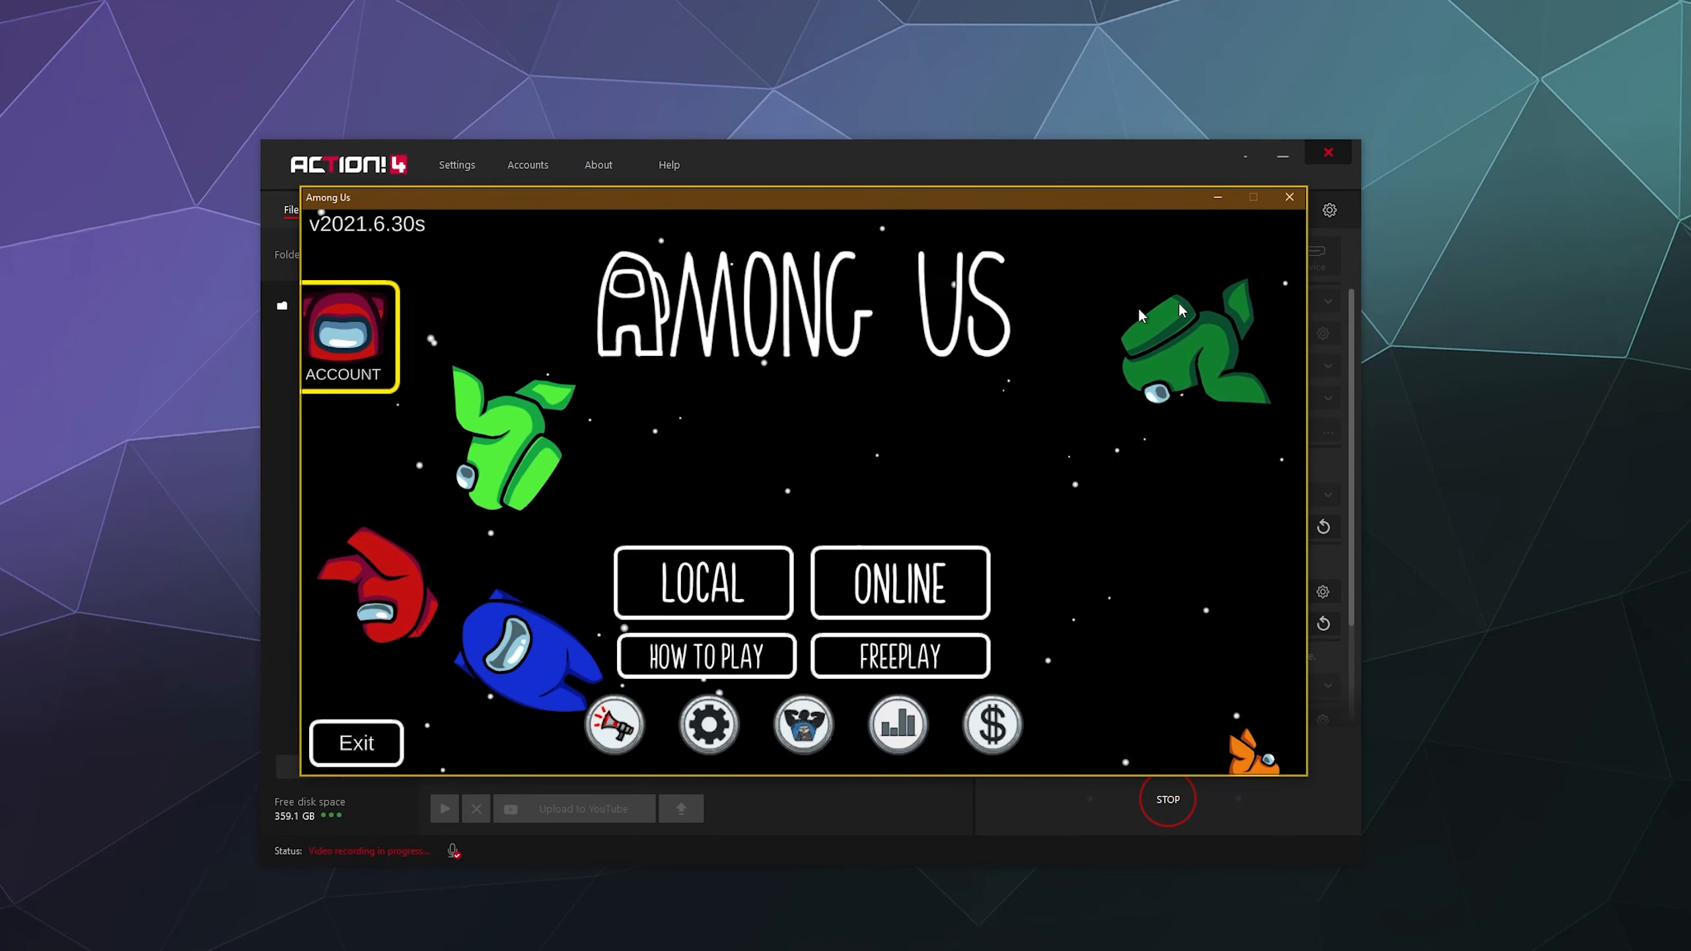
{"action": "left_click", "coordinate": [1287, 199]}
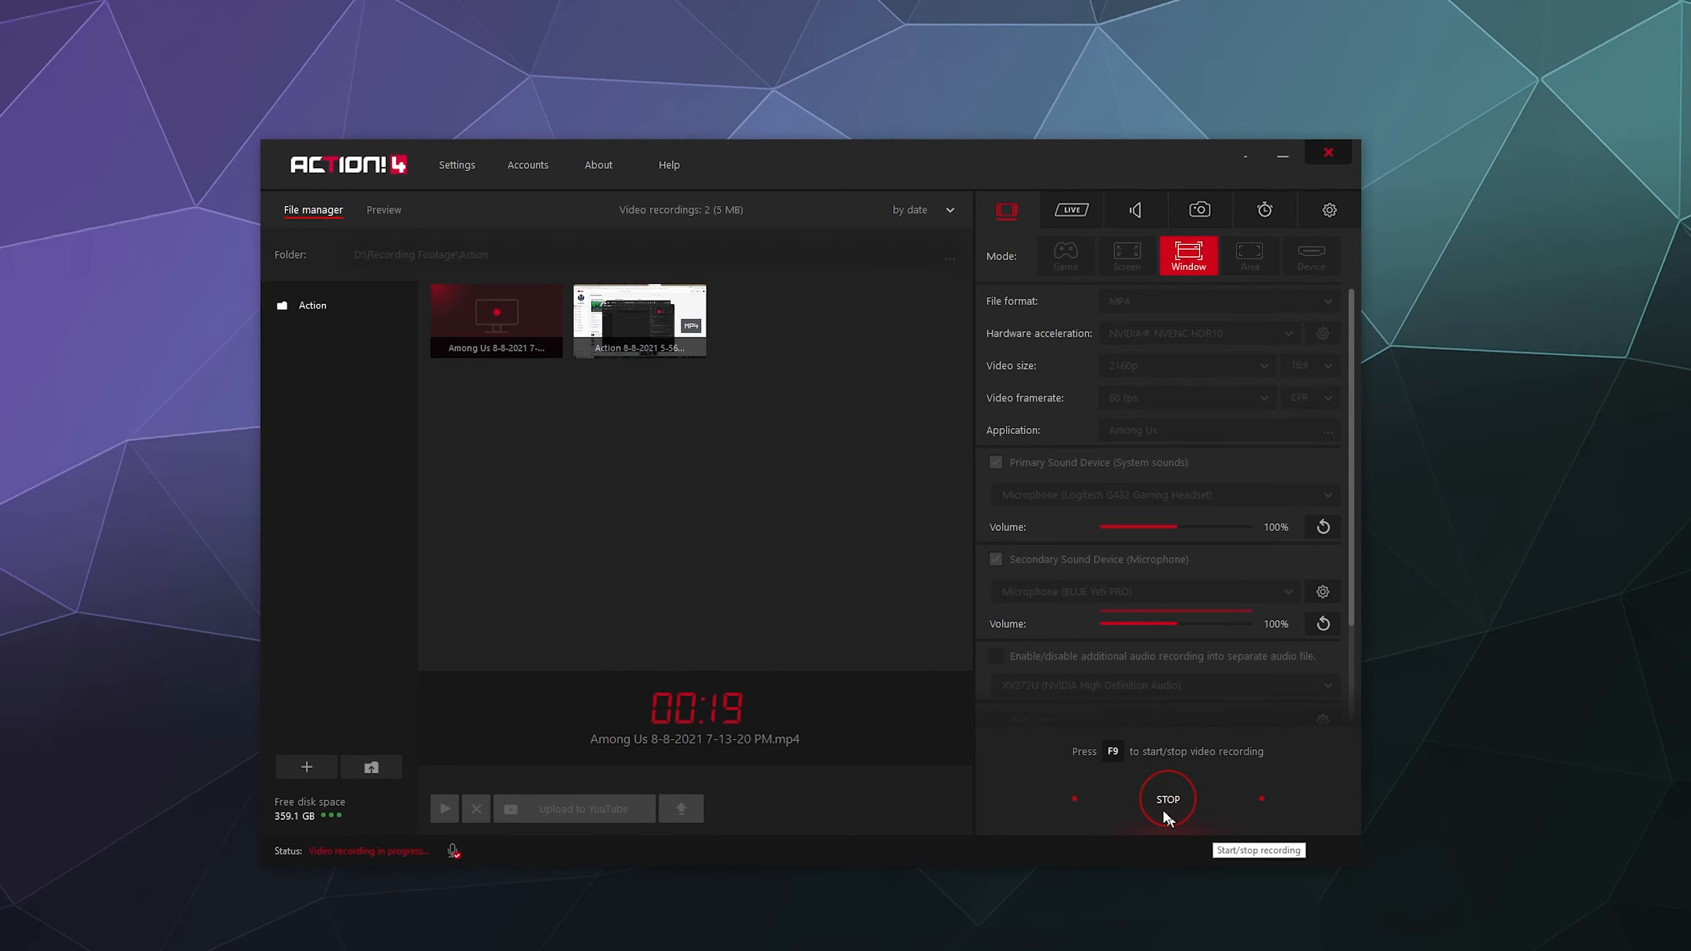
- Stop the recording, play back the new Among Us clip, skip to its later part, then close the player and deselect the clip
{"action": "left_click", "coordinate": [1165, 817]}
{"action": "left_click", "coordinate": [489, 305]}
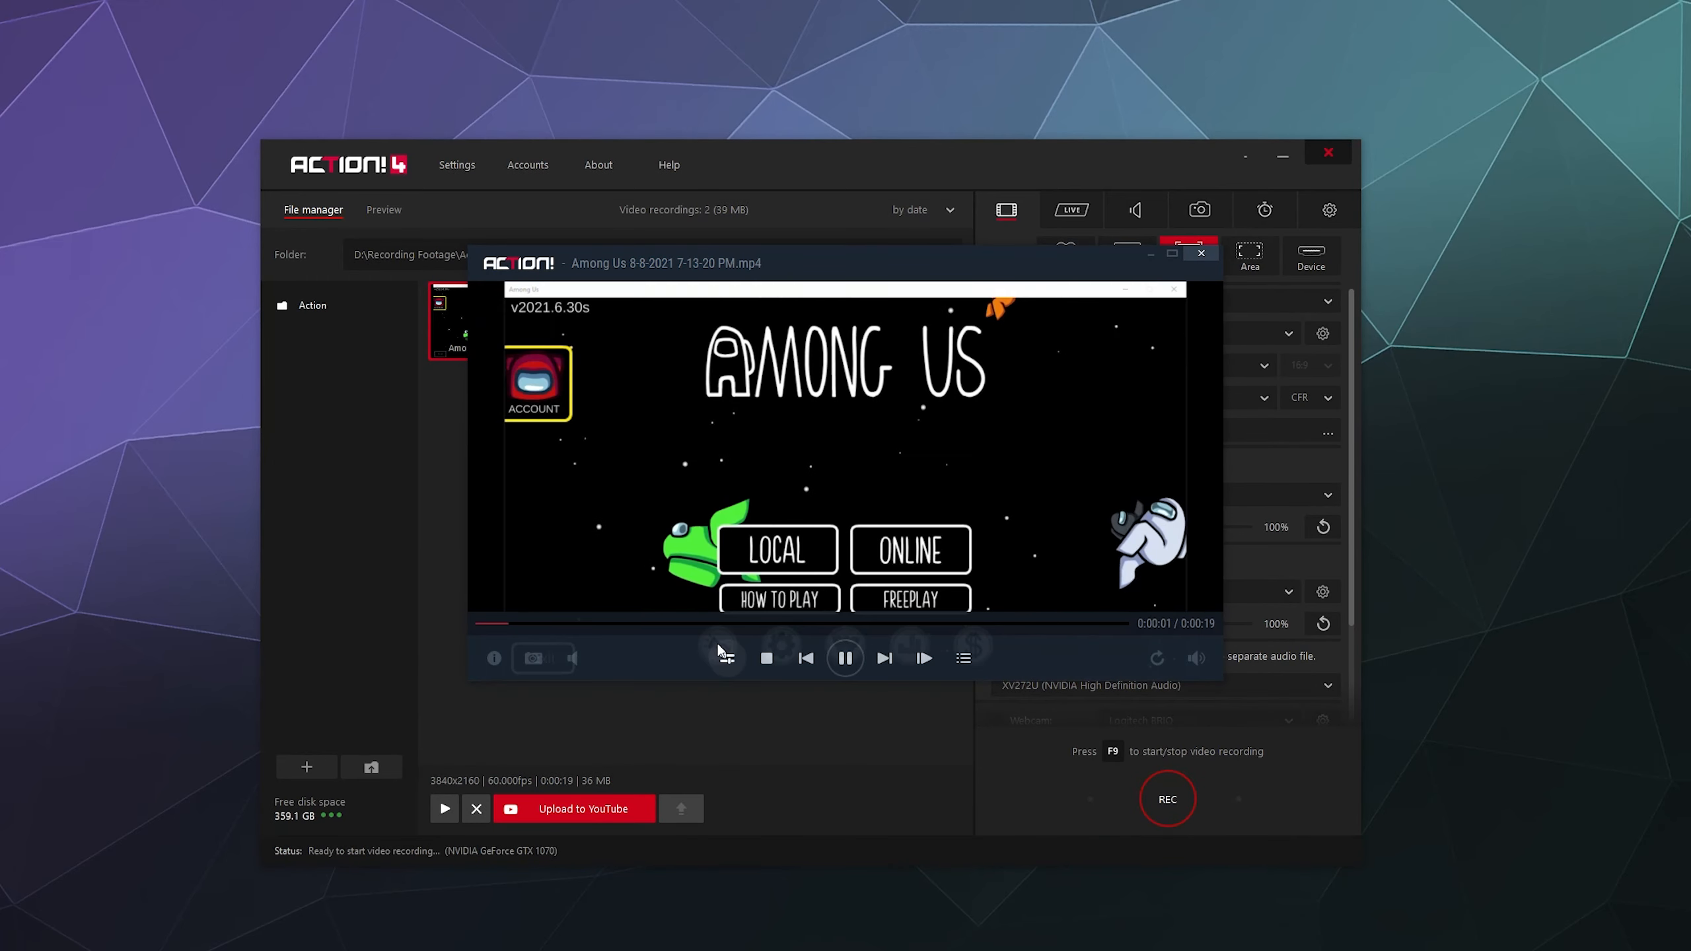
{"action": "left_click", "coordinate": [891, 621]}
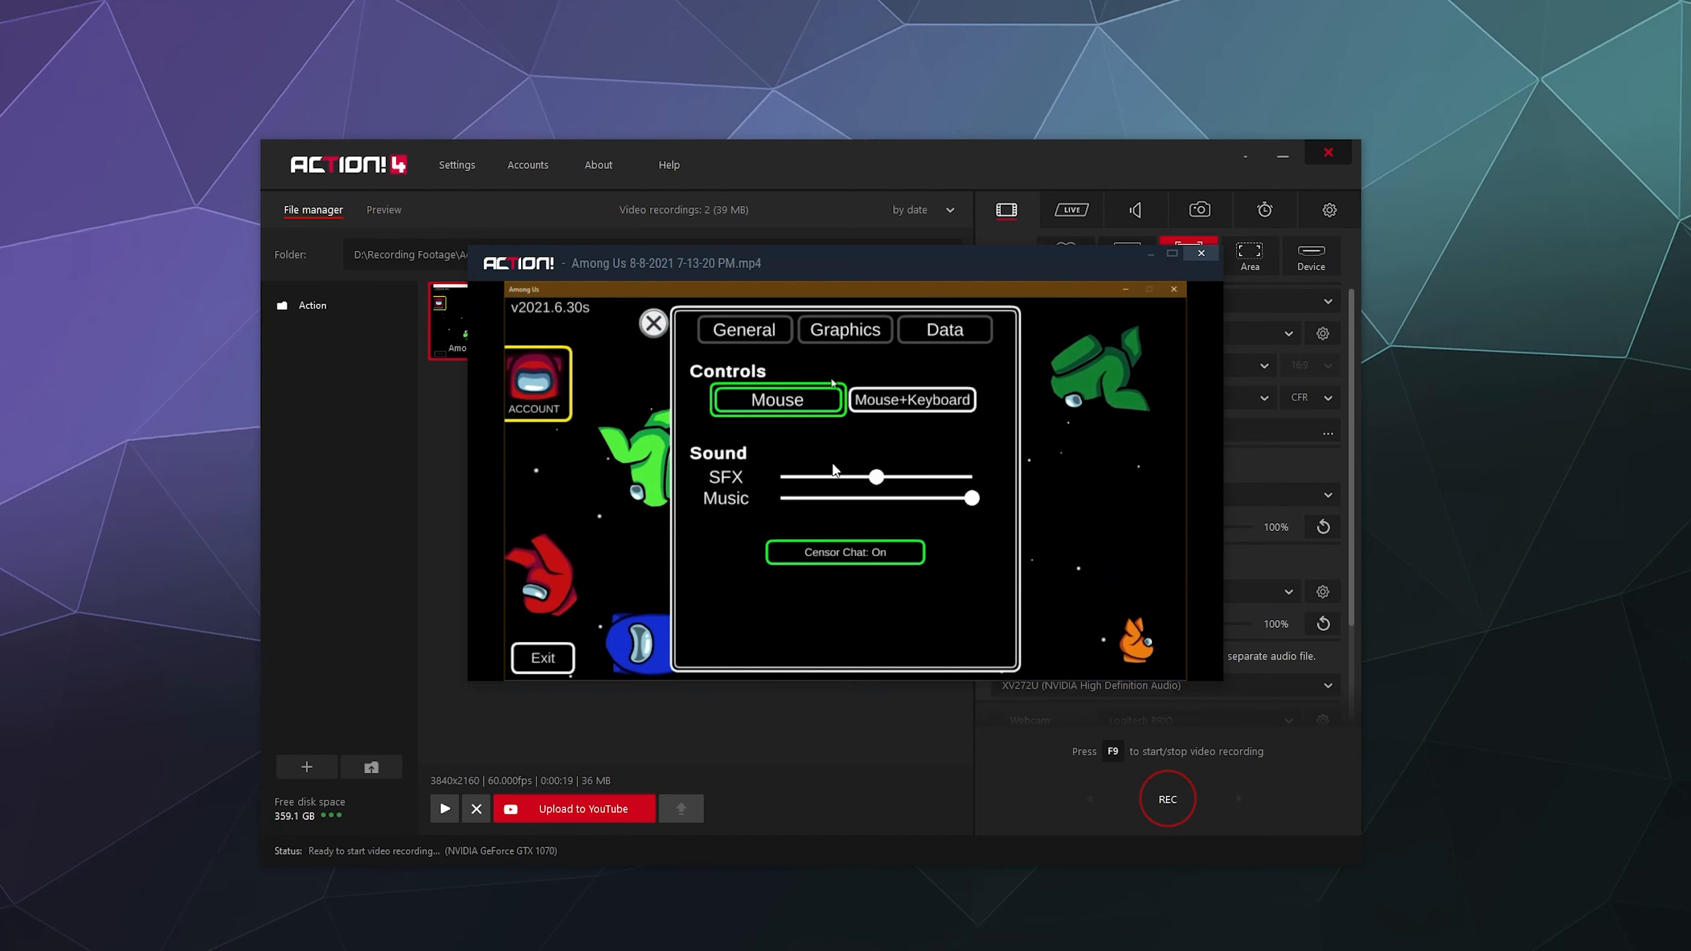
{"action": "left_click", "coordinate": [1201, 253]}
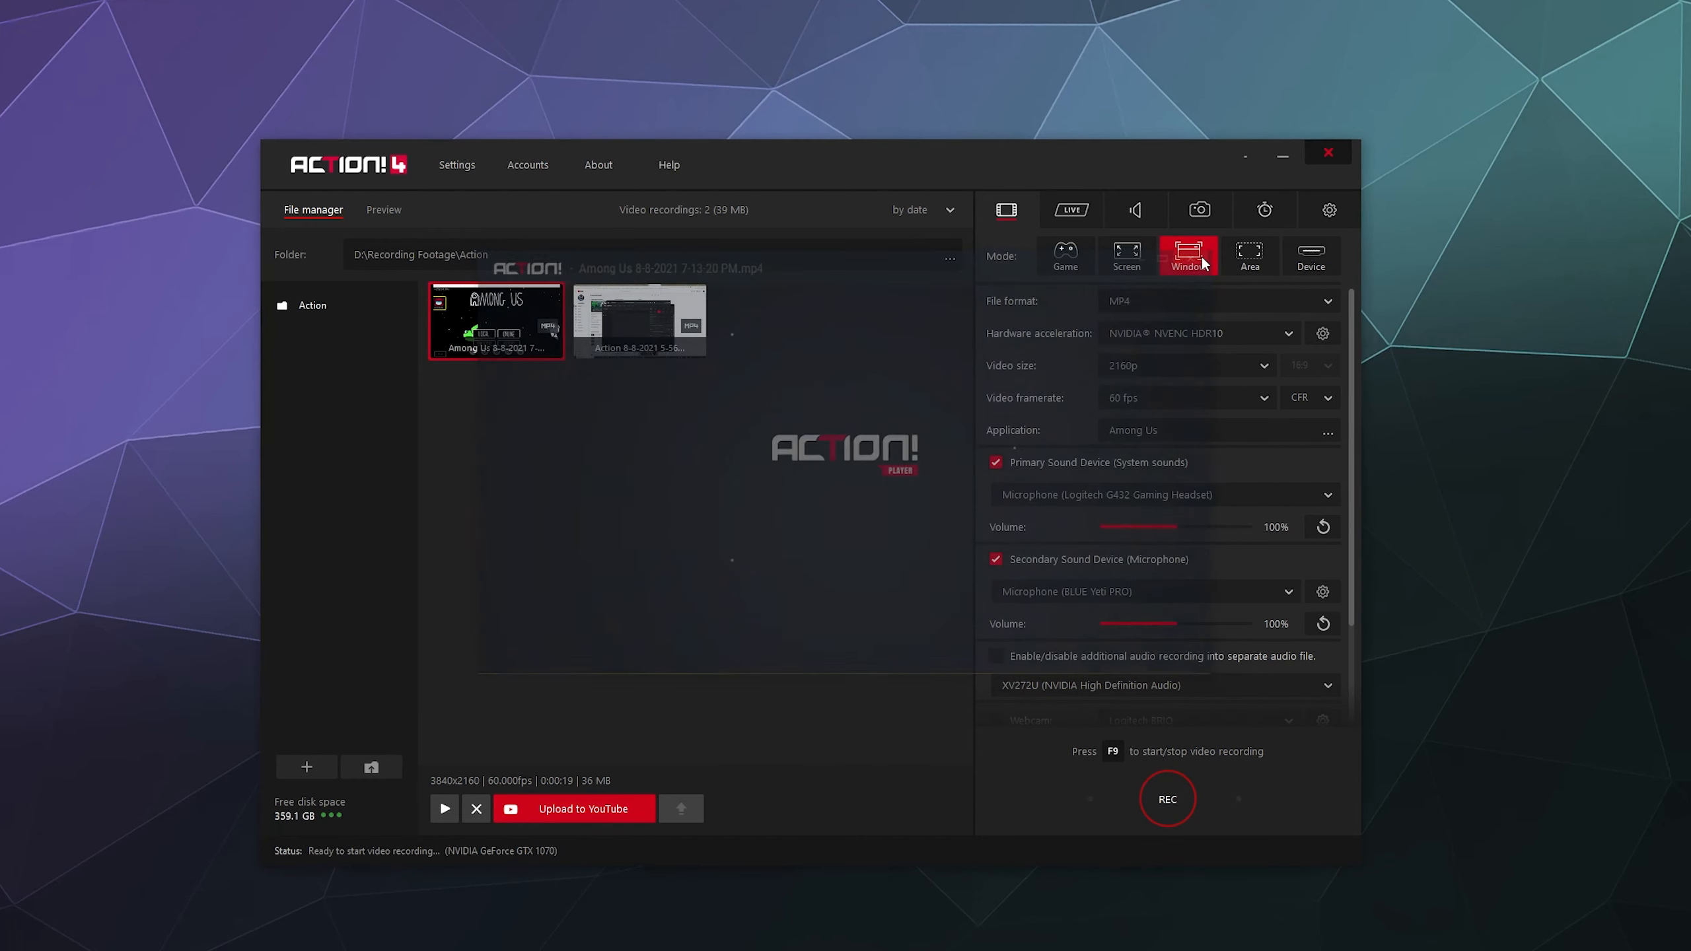
{"action": "left_click", "coordinate": [826, 461]}
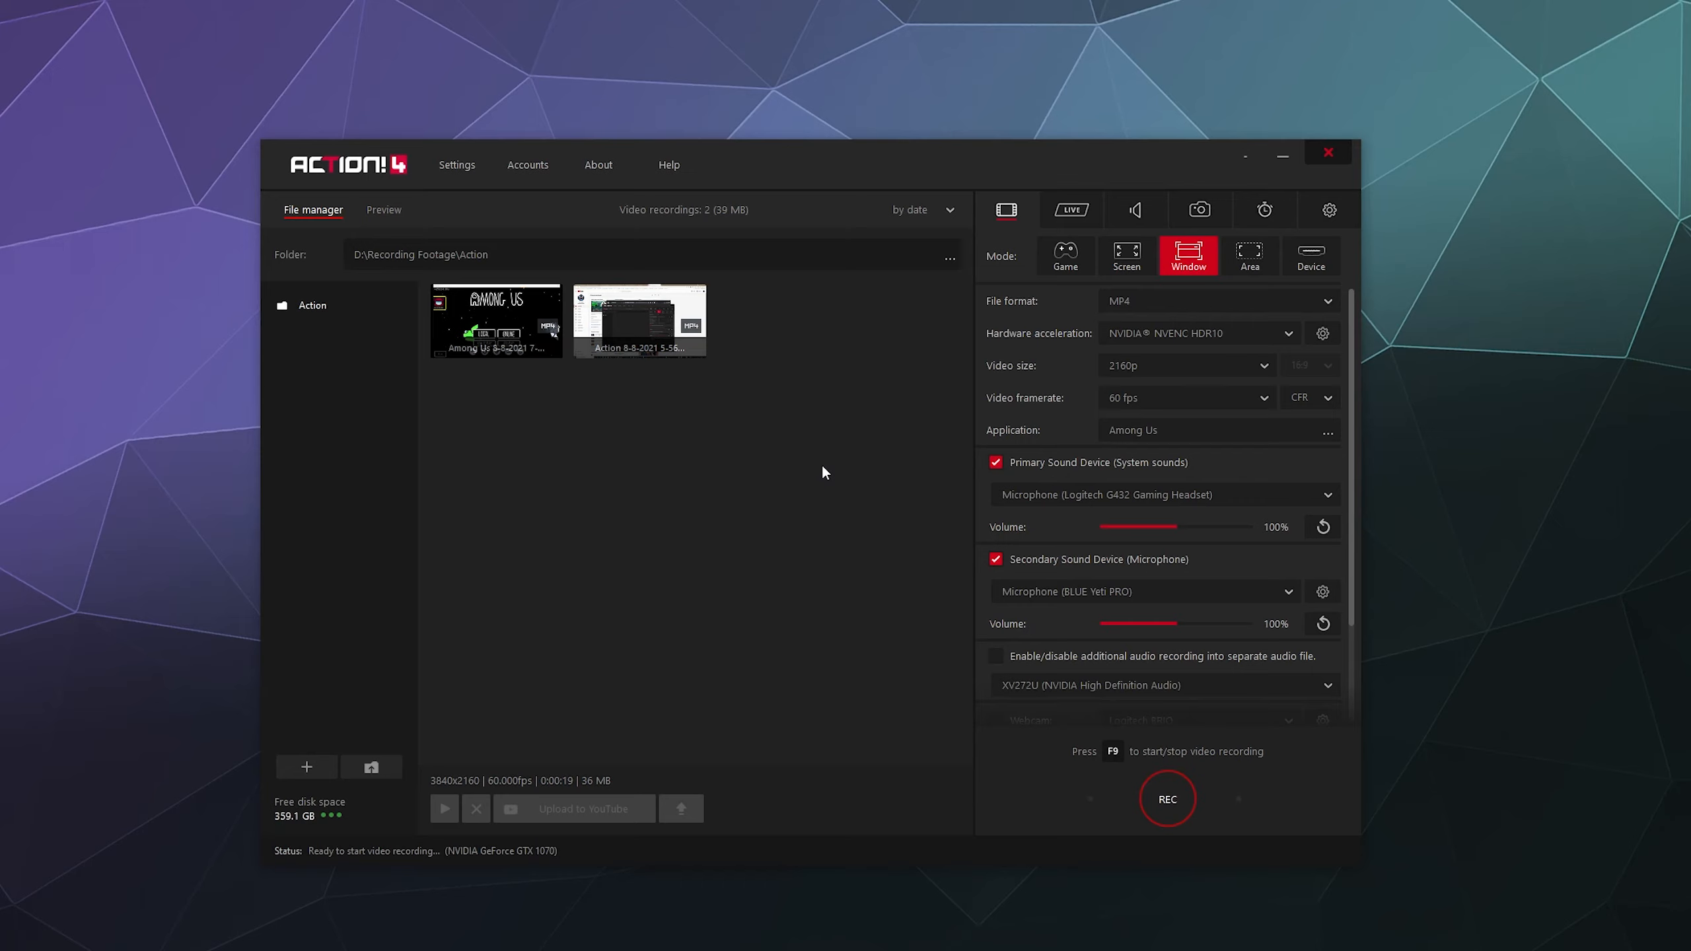
- Look over the application settings, the Accounts Manager for streaming services and the version information, closing each again
{"action": "left_click", "coordinate": [455, 166]}
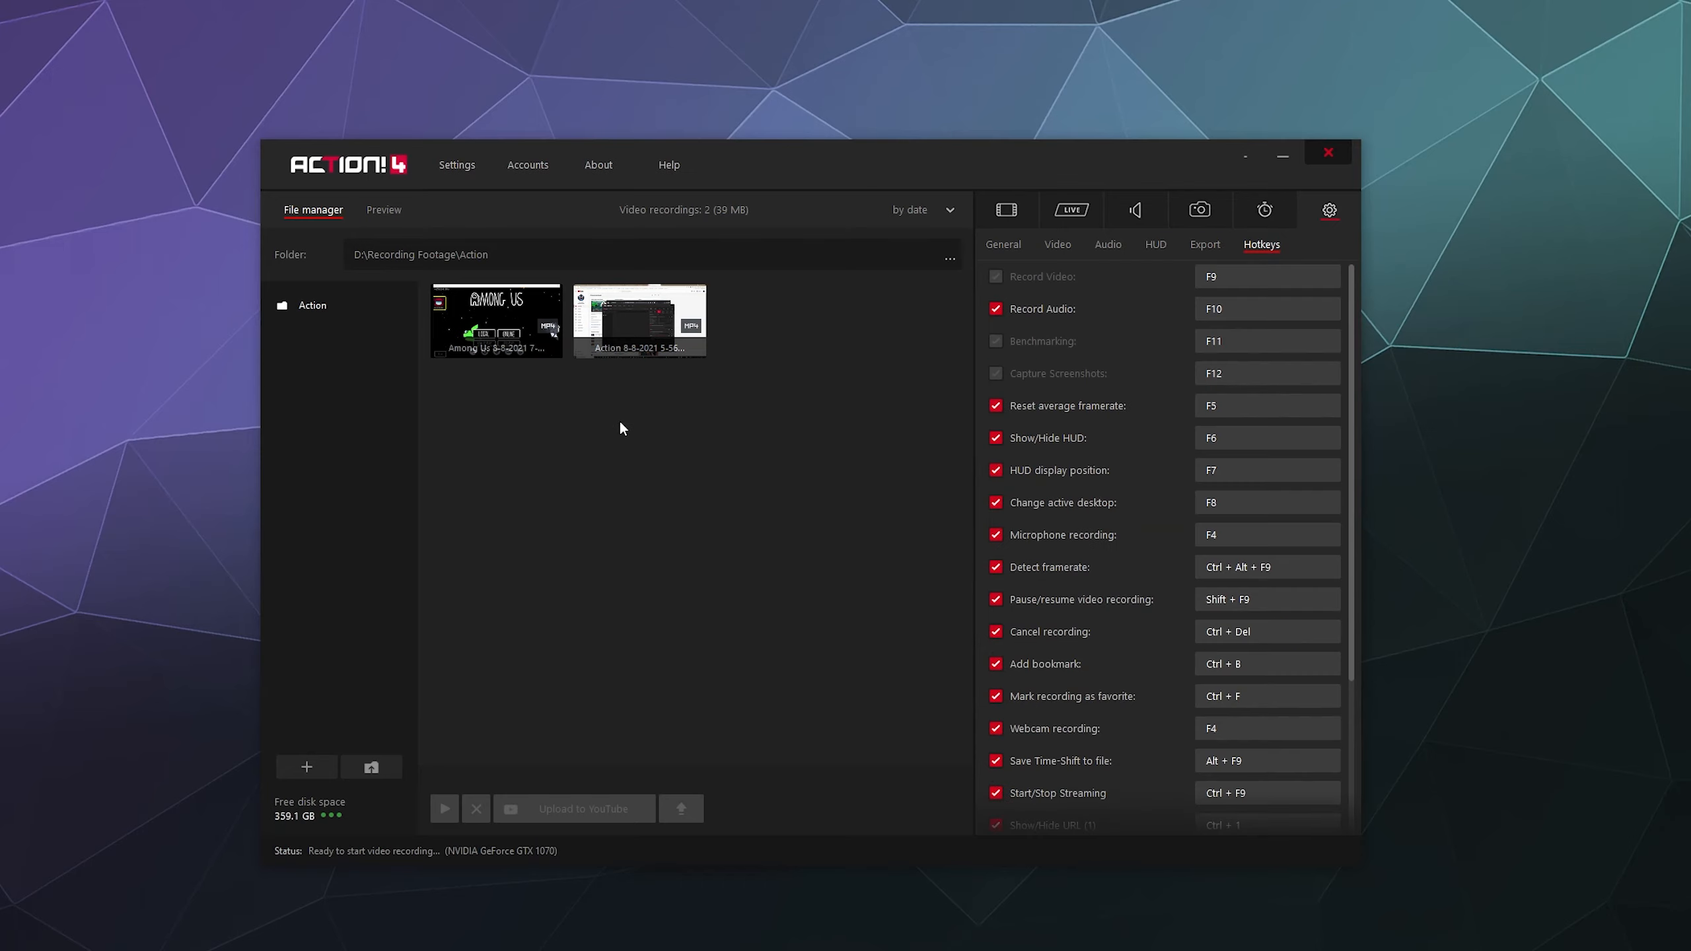
{"action": "left_click", "coordinate": [1008, 210]}
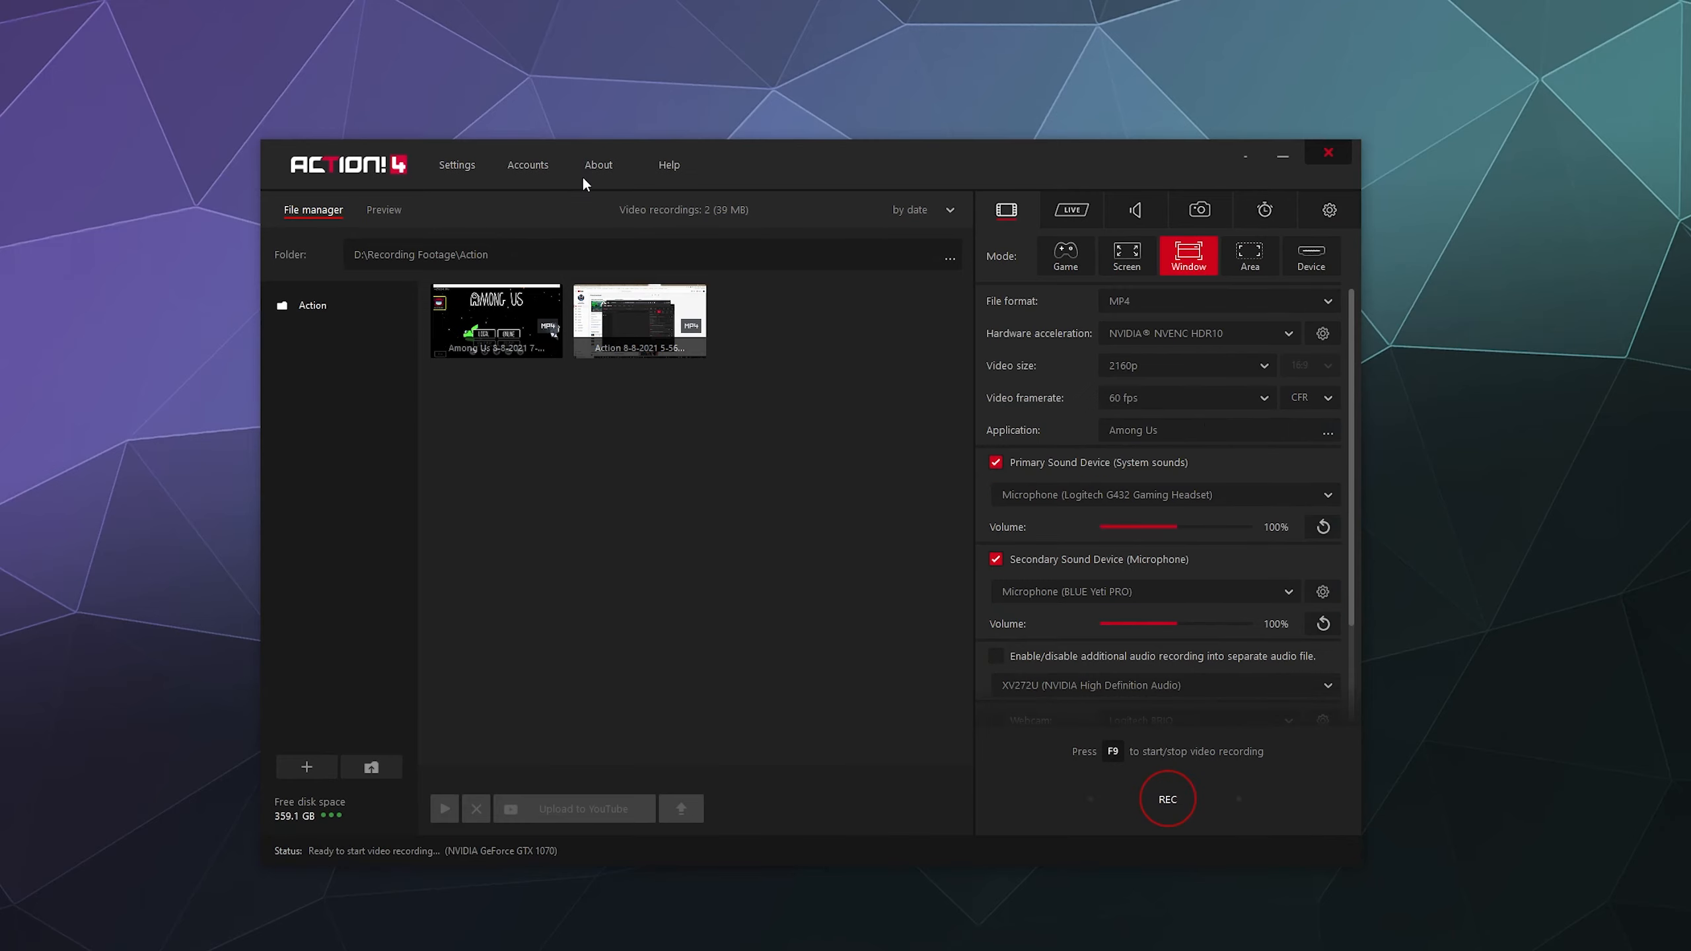
{"action": "left_click", "coordinate": [537, 164]}
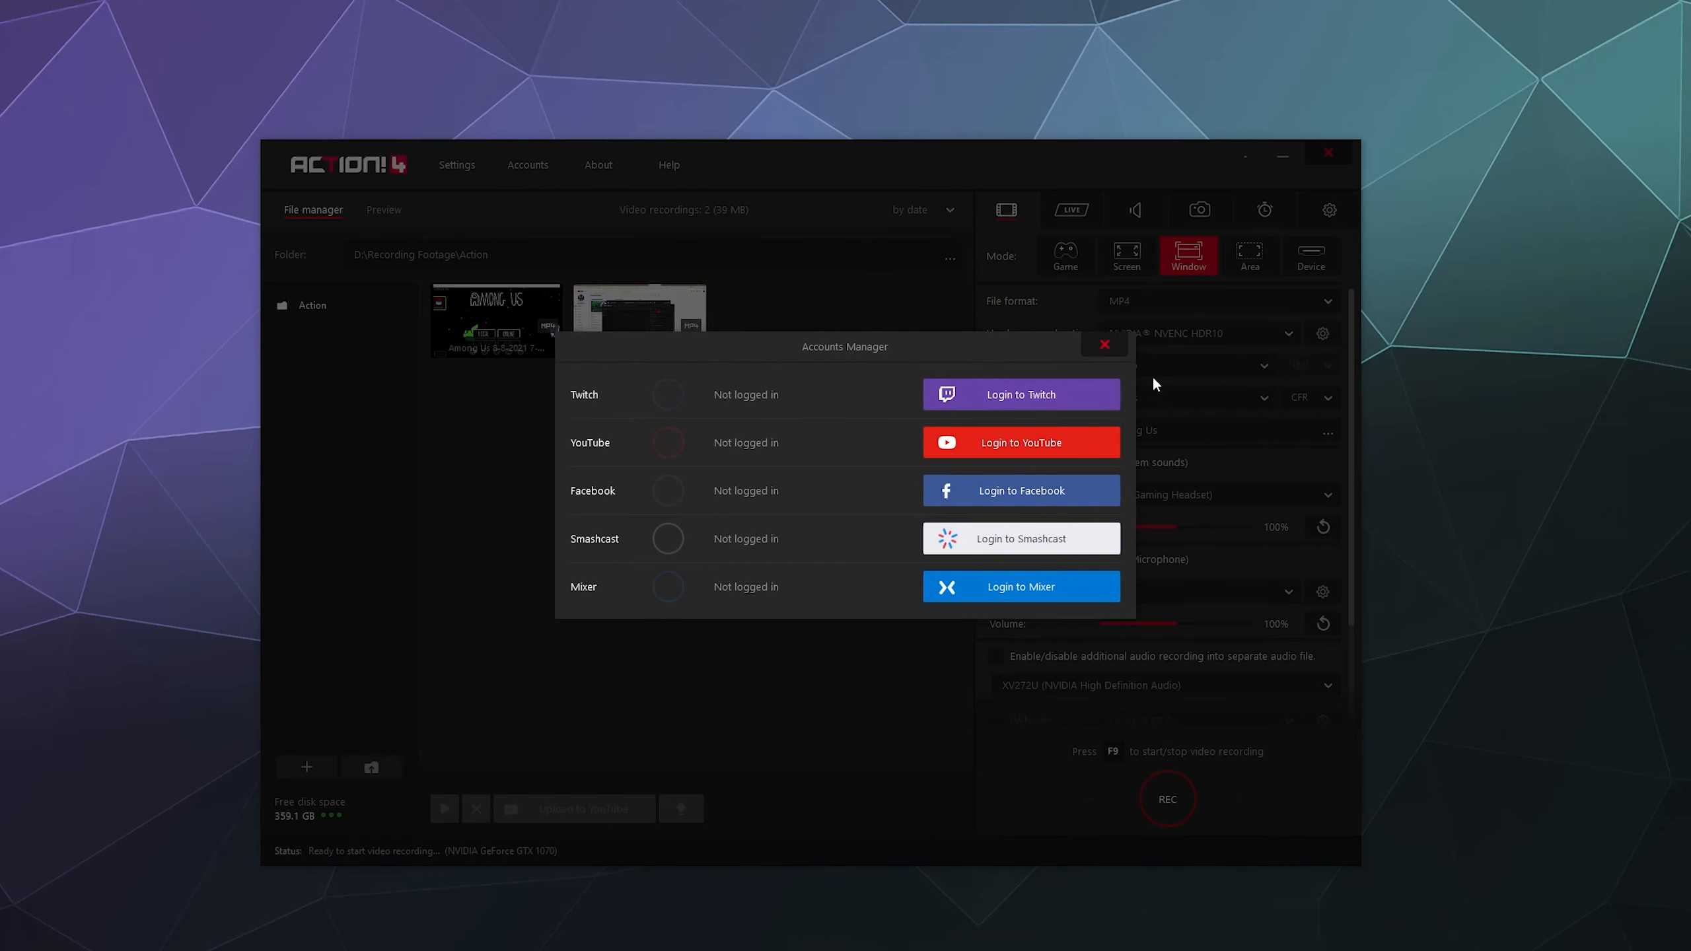
{"action": "left_click", "coordinate": [1099, 345]}
{"action": "left_click", "coordinate": [590, 172]}
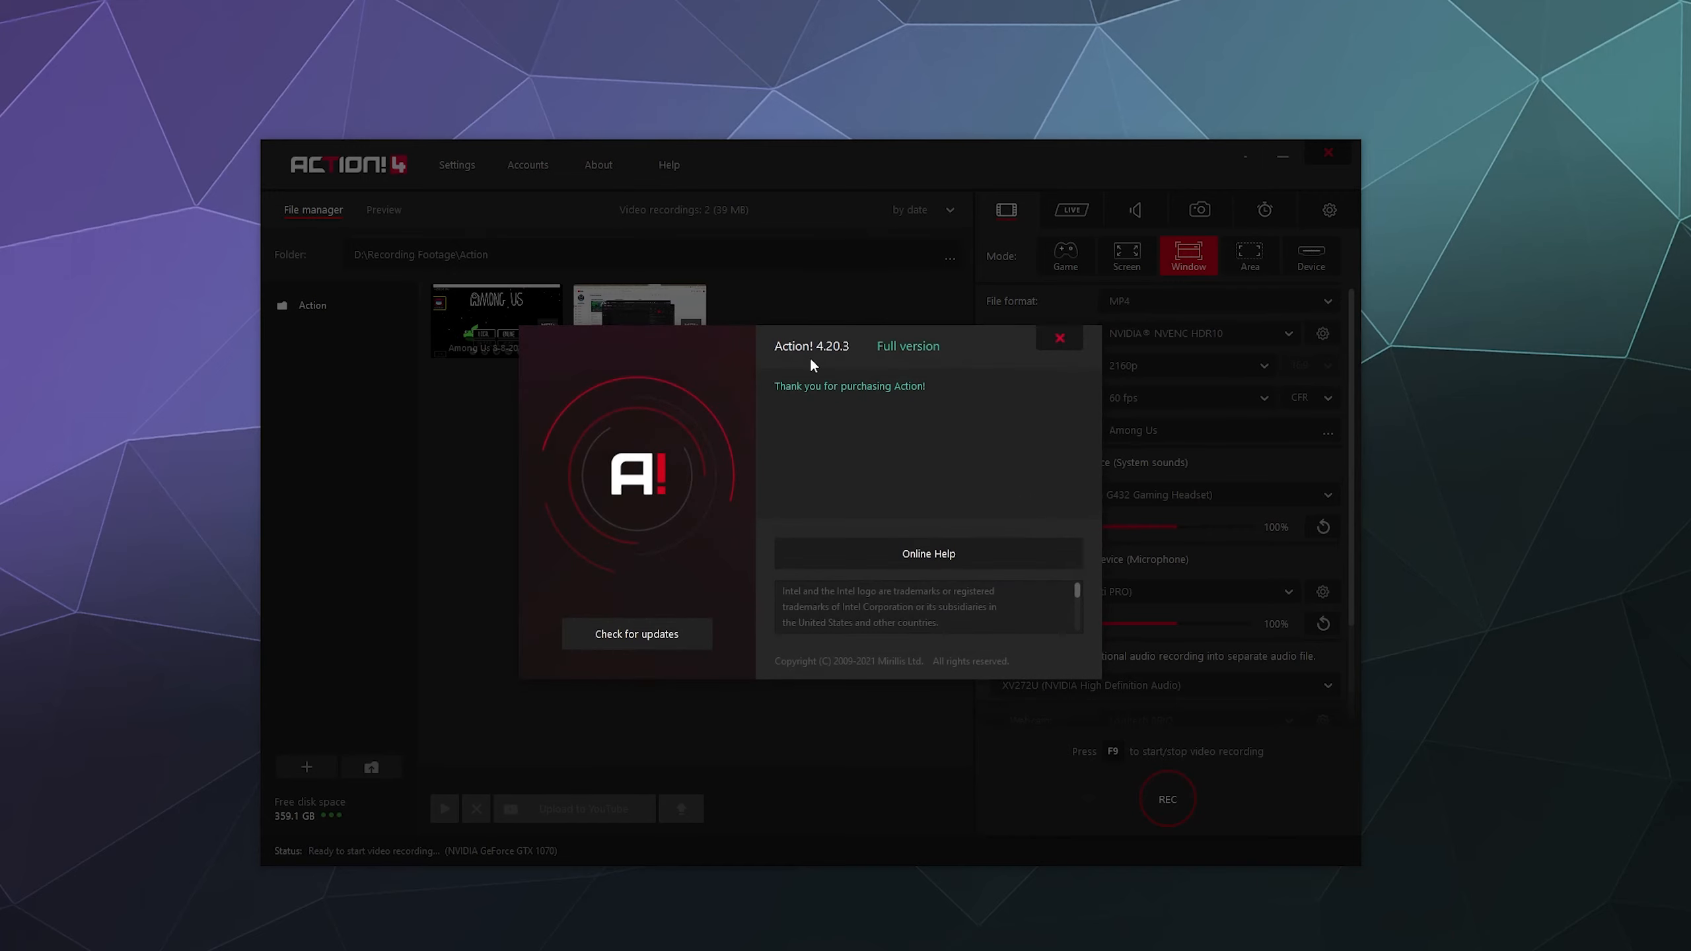
{"action": "left_click", "coordinate": [1060, 338]}
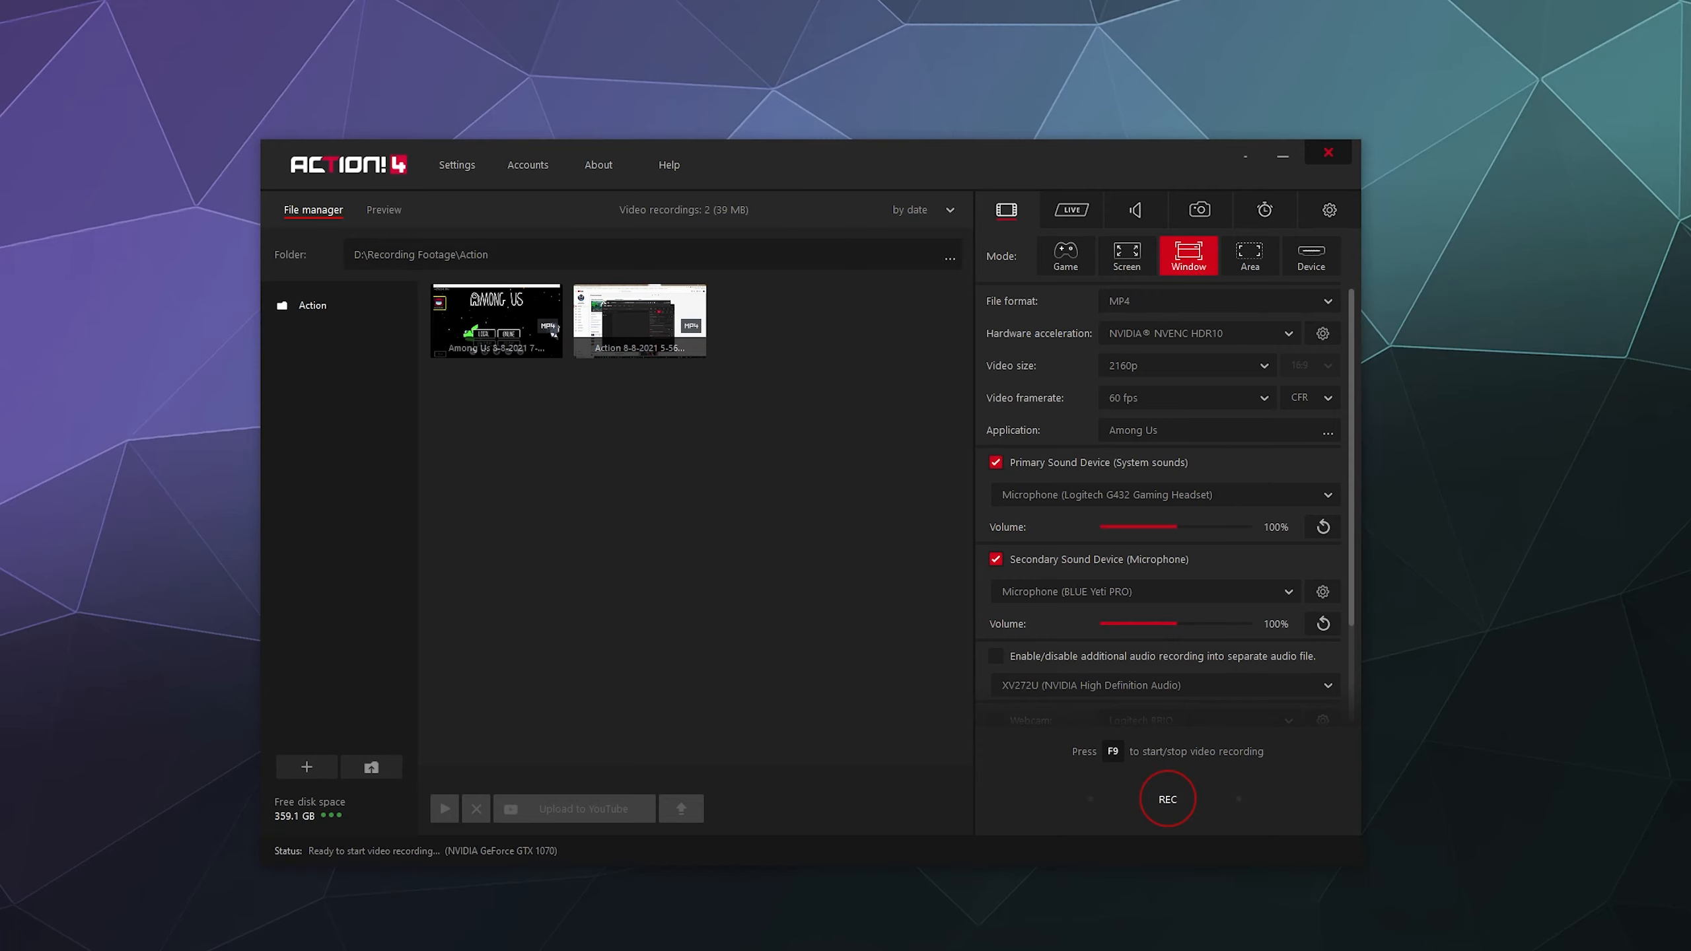
- Dismiss the Among Us window and review the live streaming settings down to the custom URL overlay sources
{"action": "key", "text": "alt+Tab"}
{"action": "left_click", "coordinate": [1286, 201]}
{"action": "left_click", "coordinate": [1070, 211]}
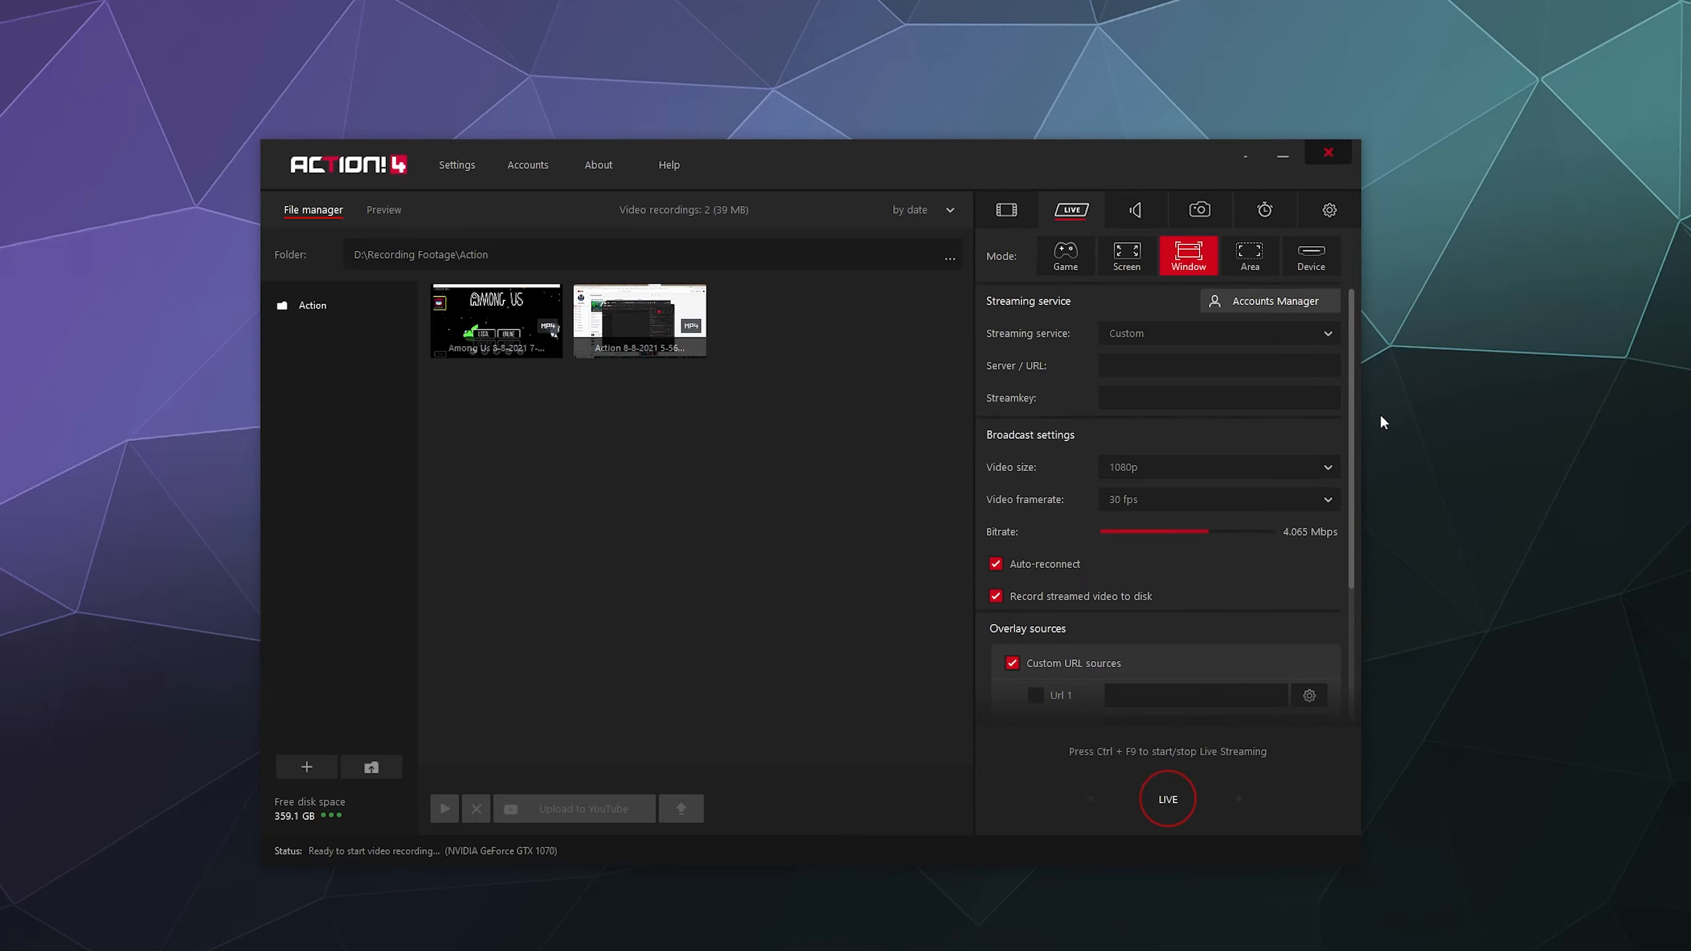
{"action": "left_click_drag", "start_coordinate": [1355, 412], "coordinate": [1347, 672]}
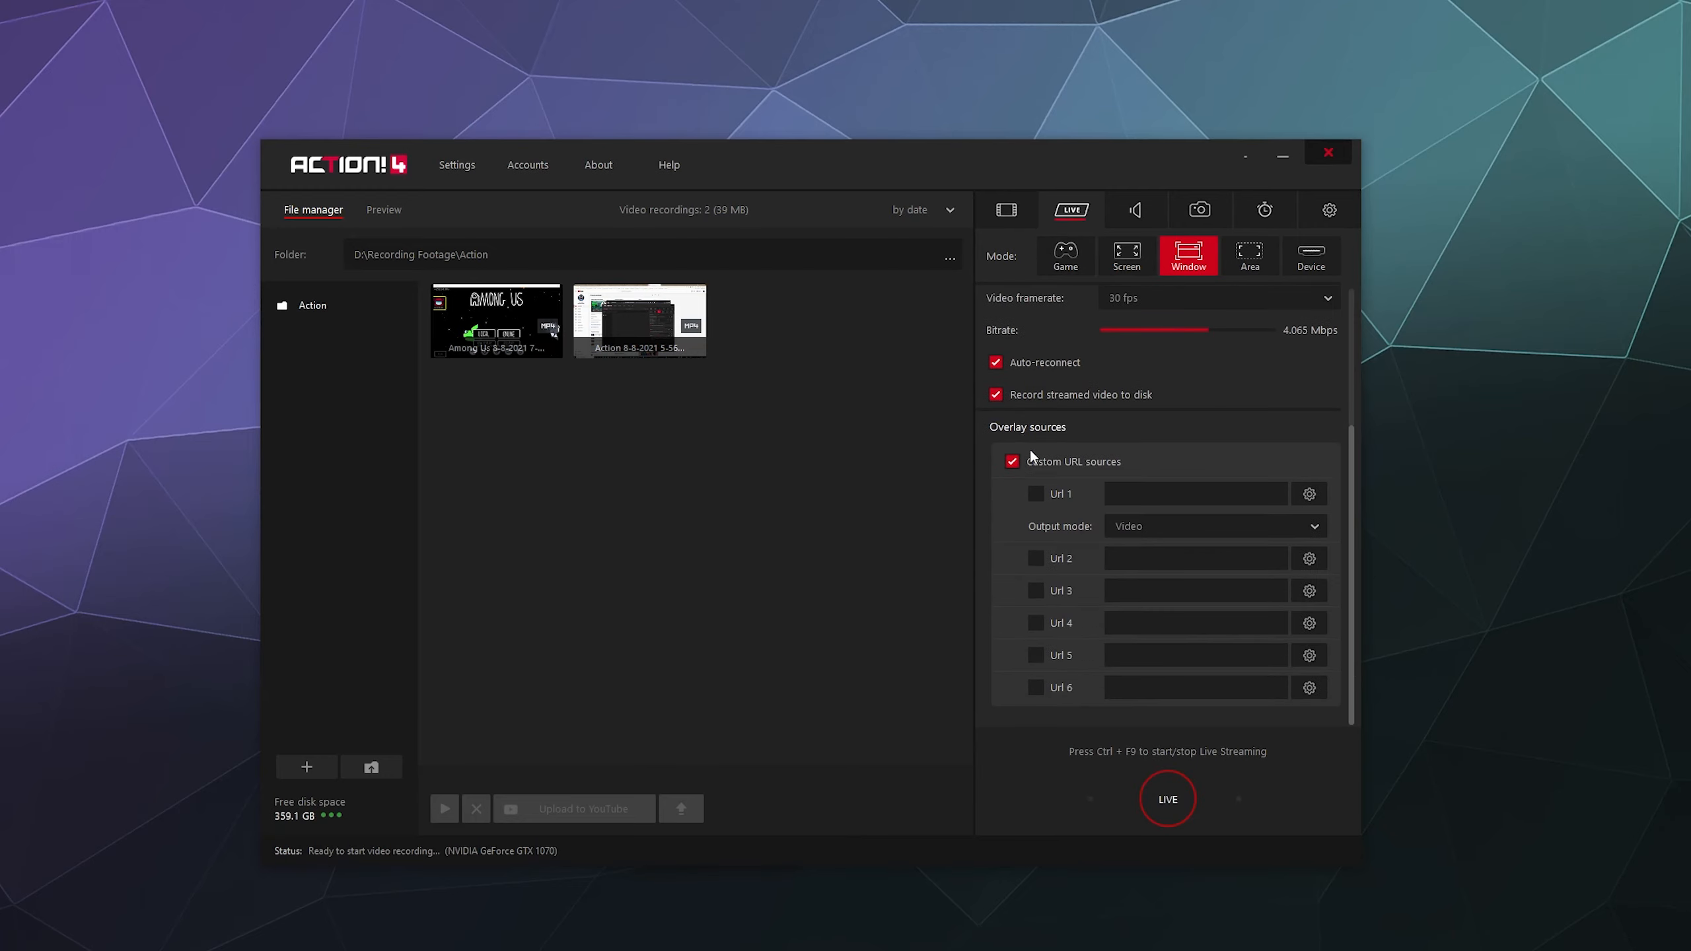